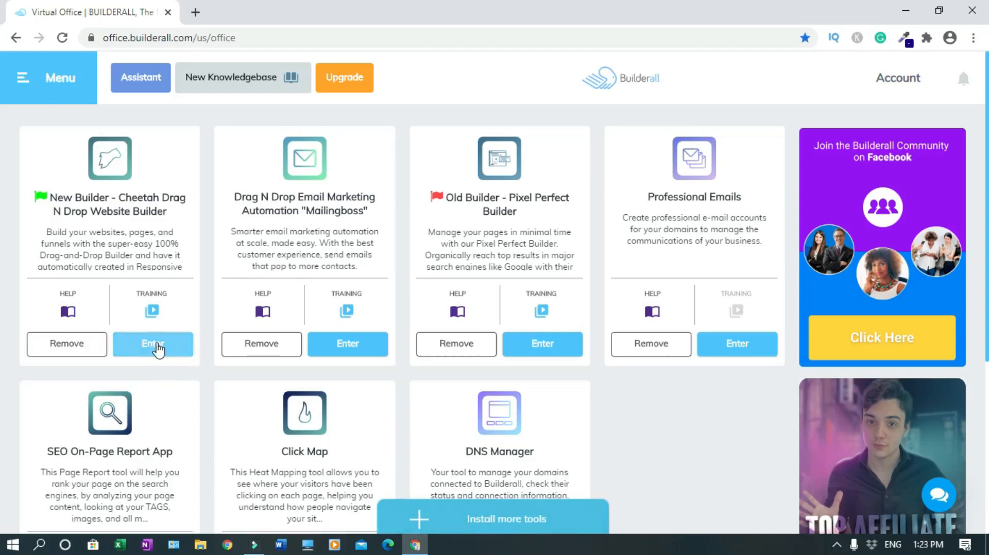
Open the Cheetah website builder and review its published THANK YOU! and JOIN BUILDERALL sites
left_click(151, 344)
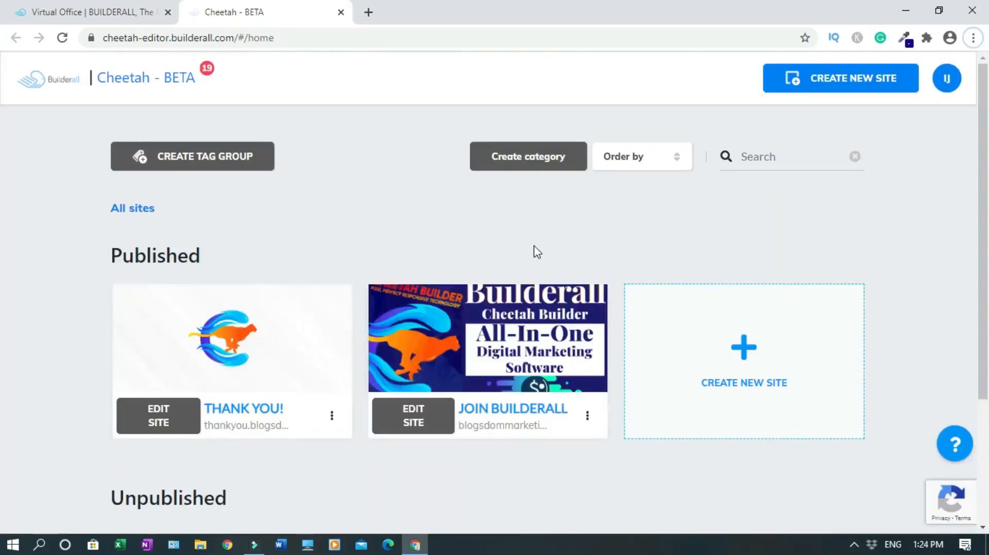
mouse_move(471, 346)
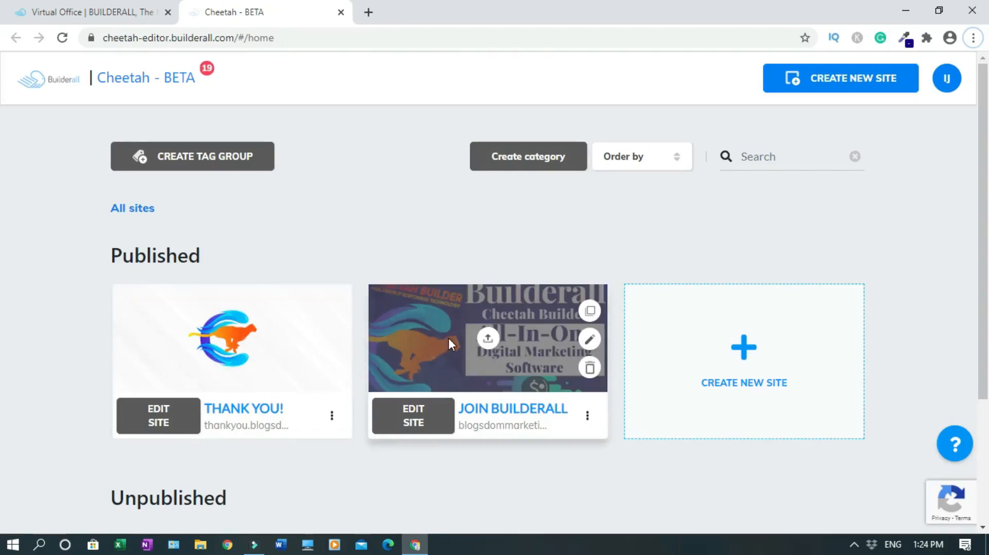
mouse_move(273, 358)
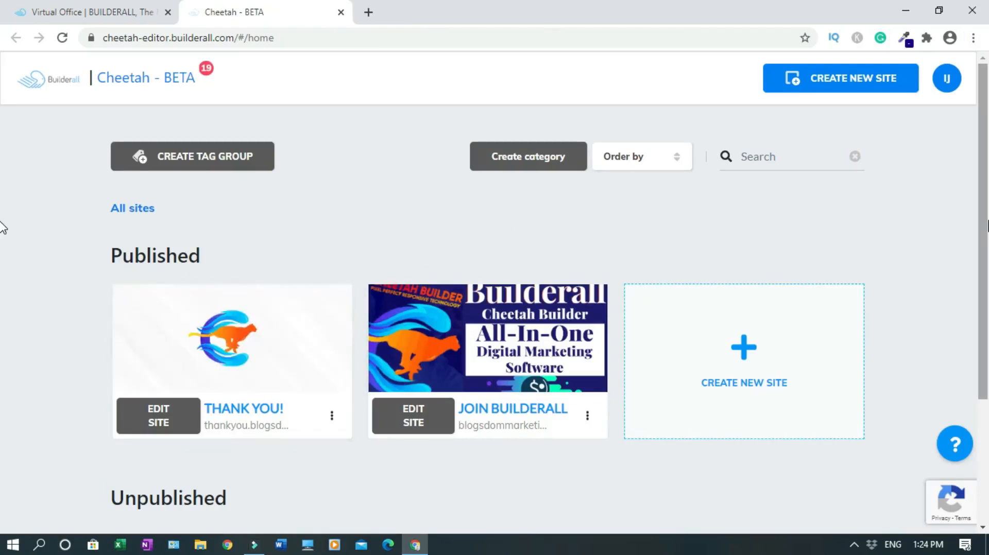
scroll(2, 227, "down", 2)
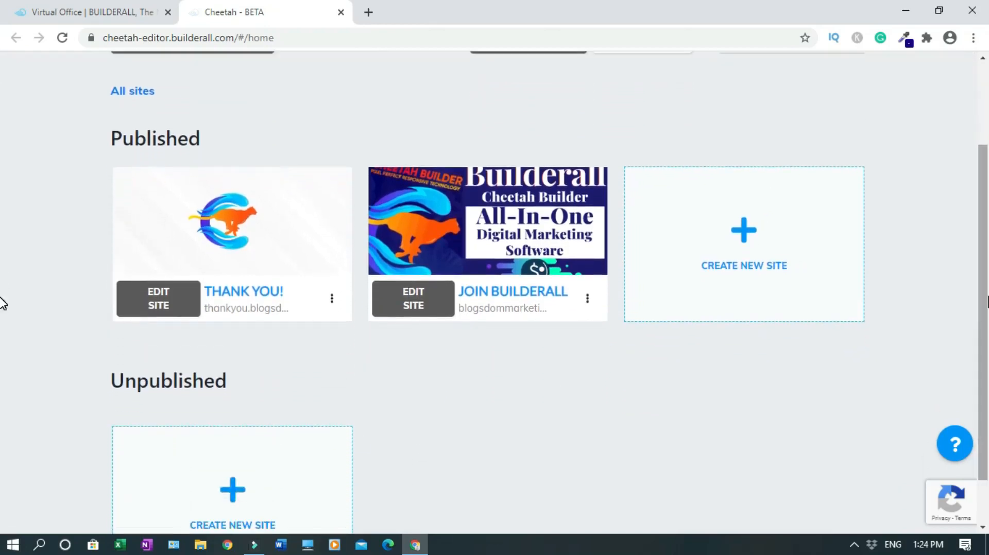
scroll(2, 304, "up", 2)
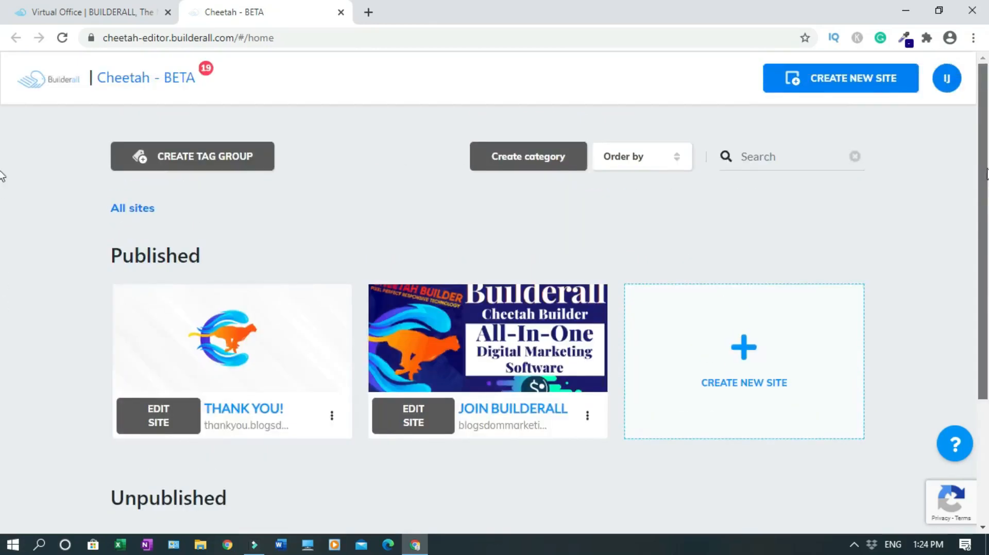
Create a blank-template site titled 'Weight Loss Bait', reusing the title as its description
left_click(826, 88)
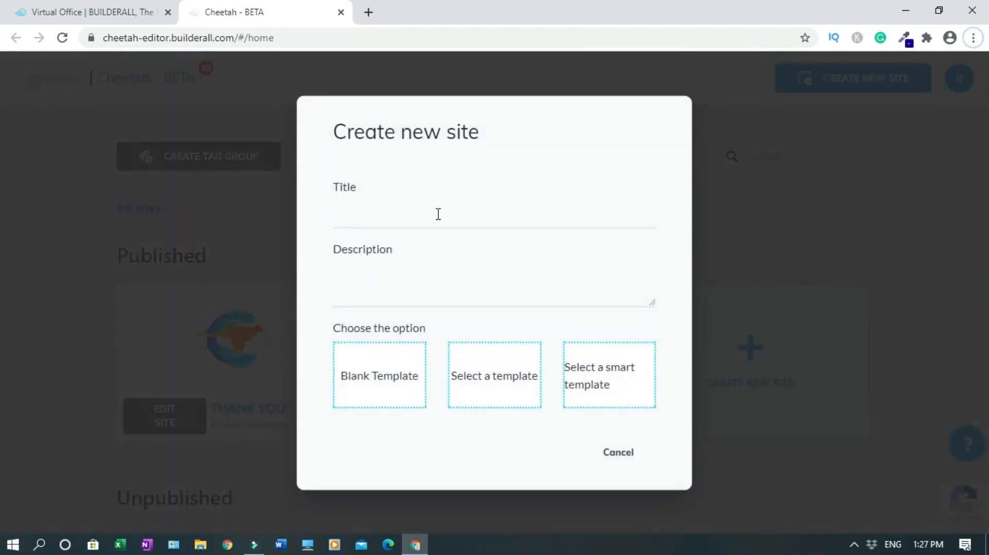
left_click(384, 220)
type("Weight Loss Bait")
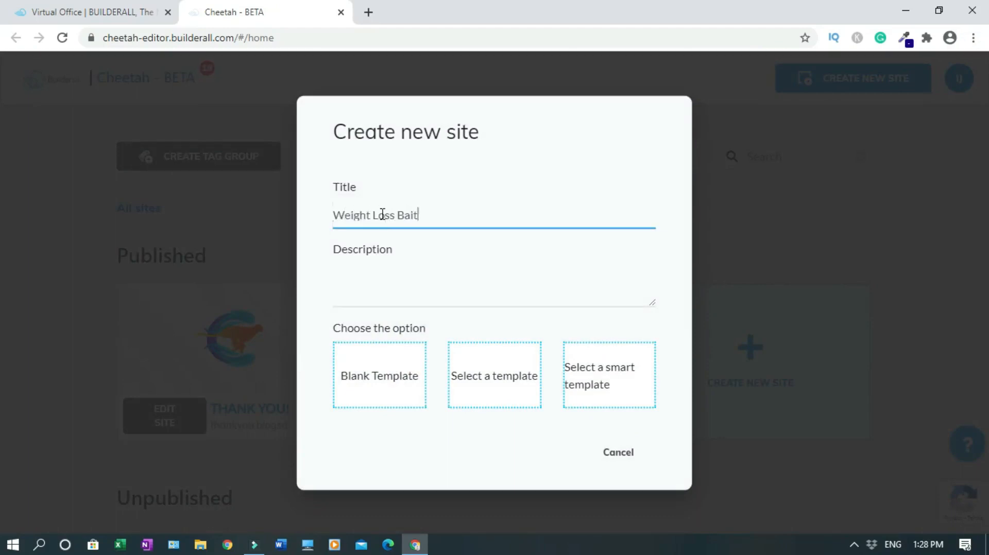
triple_click(382, 215)
key("ctrl+c")
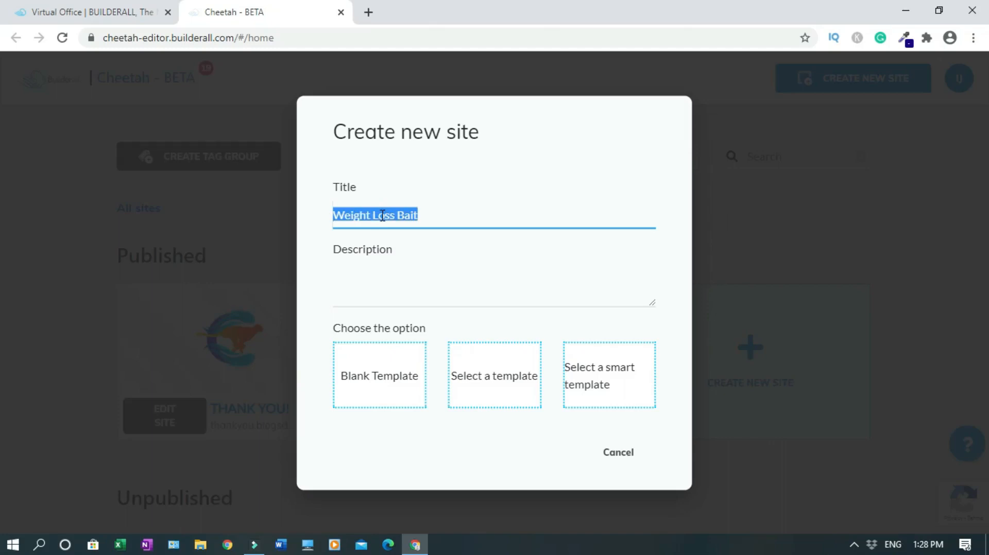
left_click(377, 293)
key("ctrl+v")
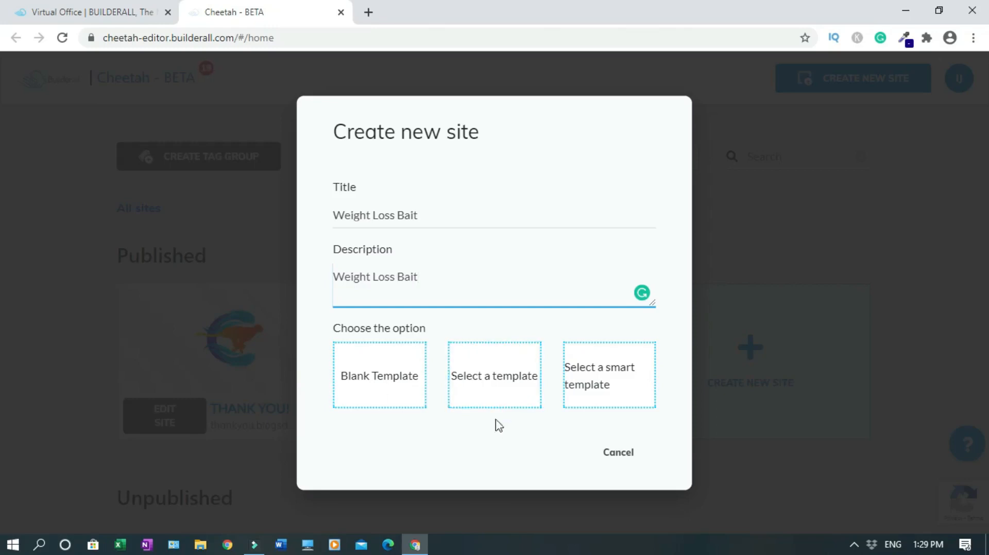
left_click(379, 379)
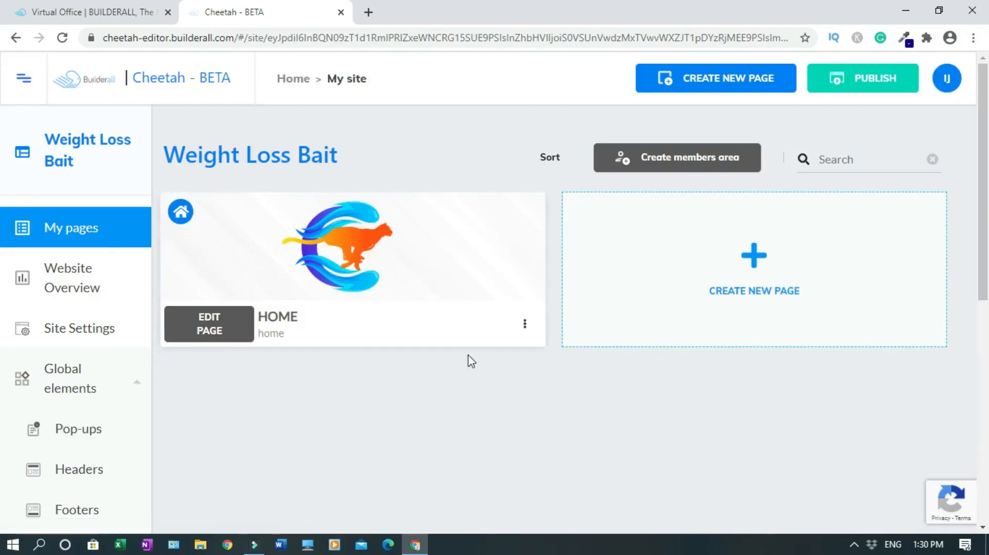
Open the Weight Loss Bait HOME page in the Cheetah editor
left_click(525, 326)
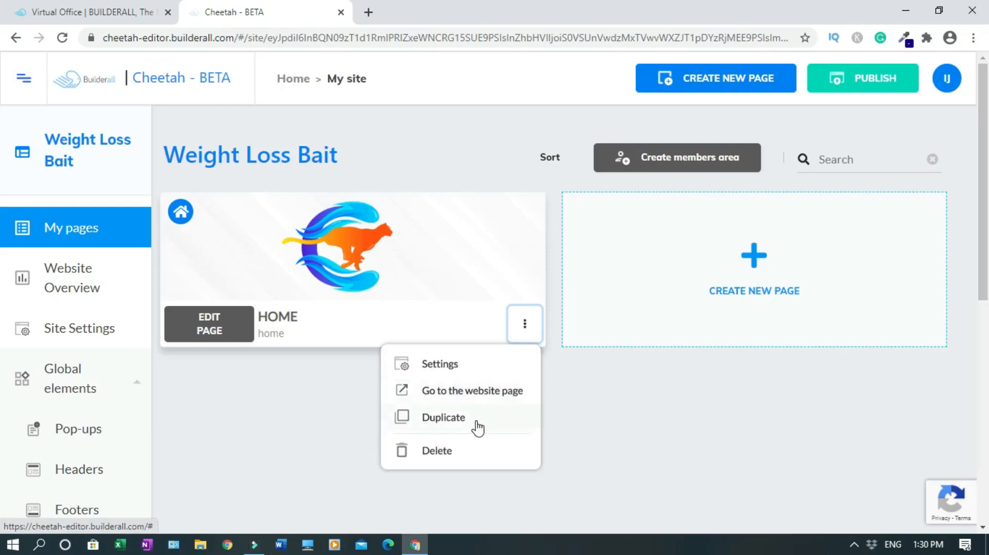
left_click(526, 333)
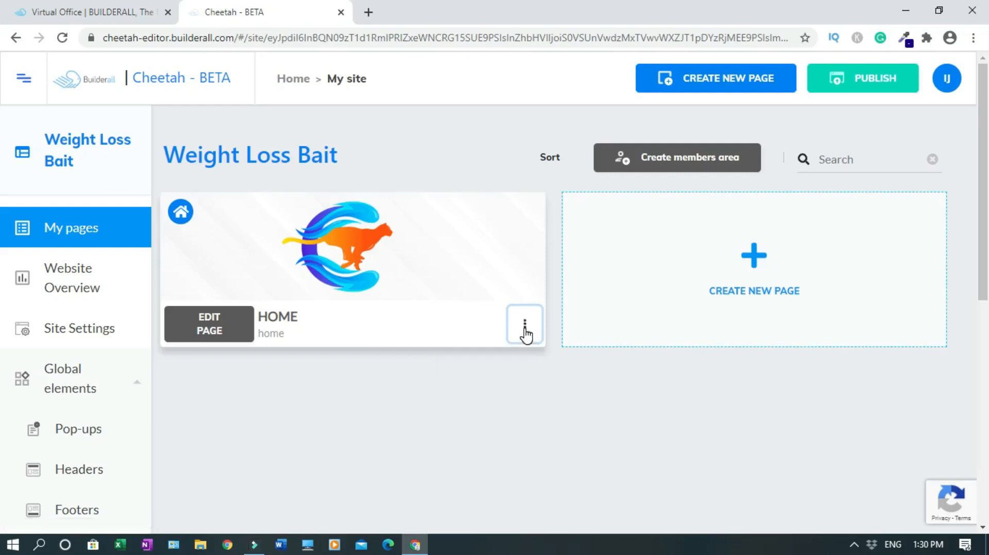
left_click(215, 340)
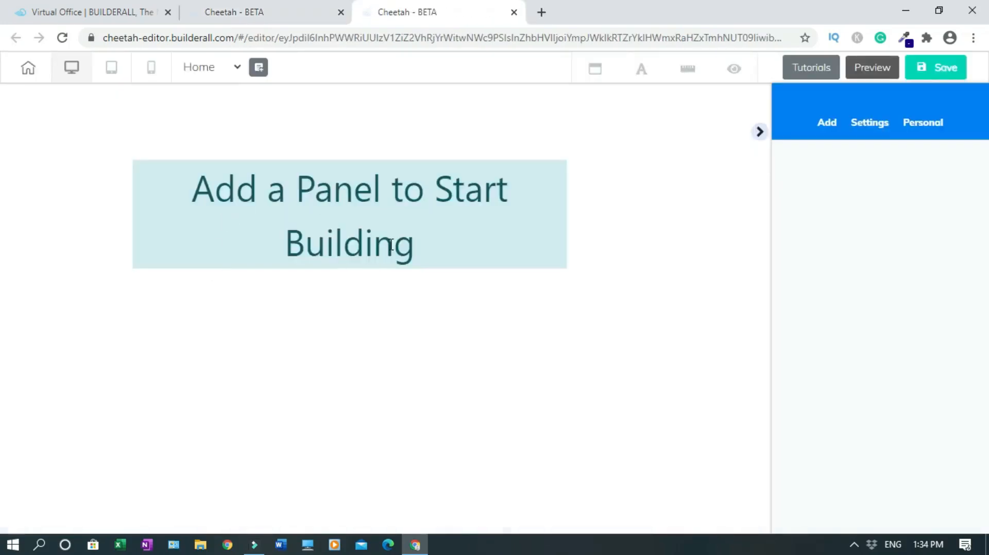
Add the Restaurant 1st Fold hero panel from the 1st Fold panels to the HOME page
left_click(825, 126)
left_click(837, 167)
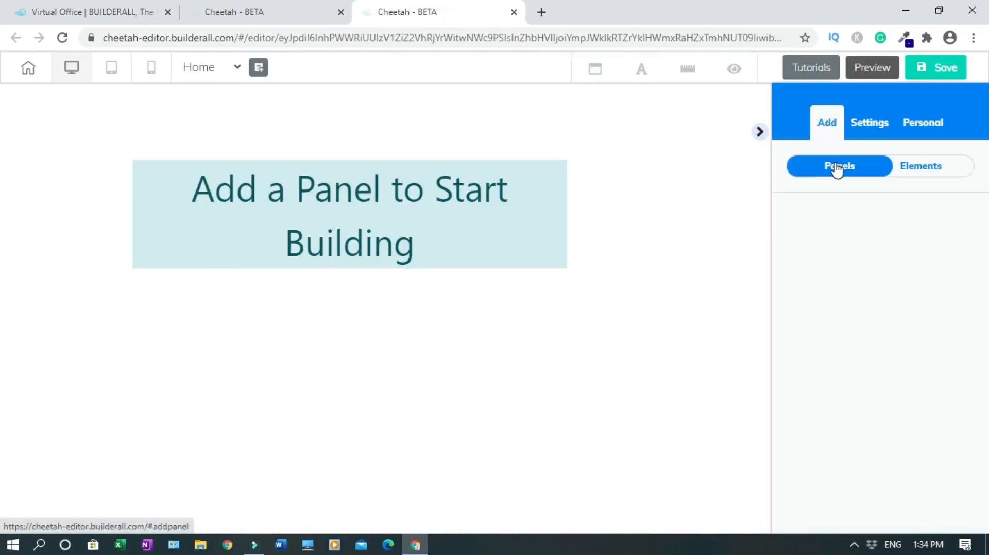
left_click_drag(986, 161, 700, 210)
left_click(922, 175)
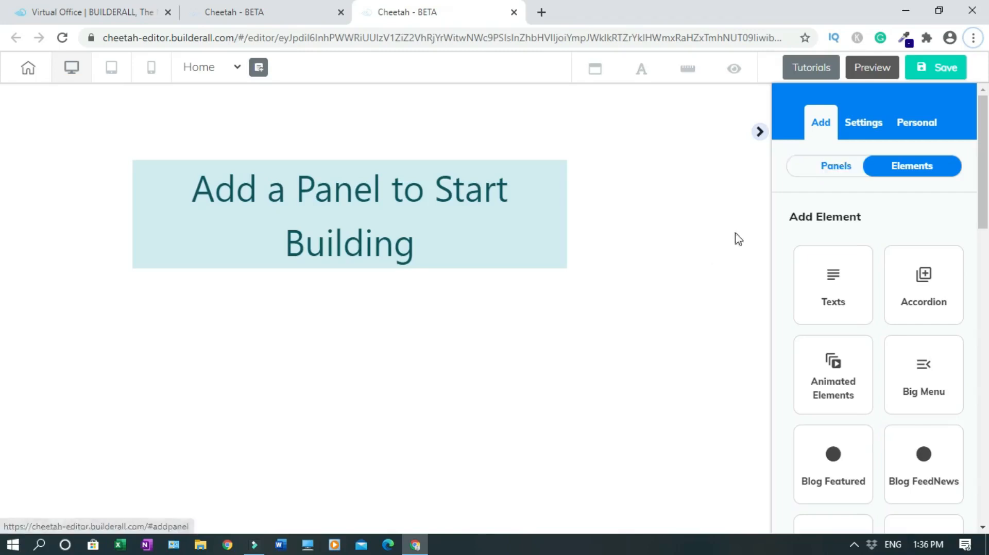
left_click(834, 166)
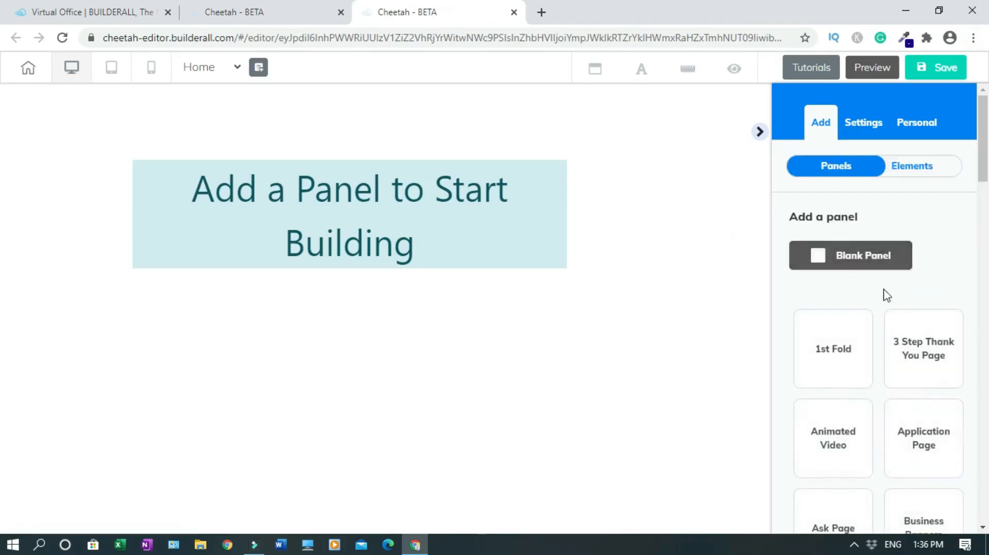
scroll(828, 254, "down", 2)
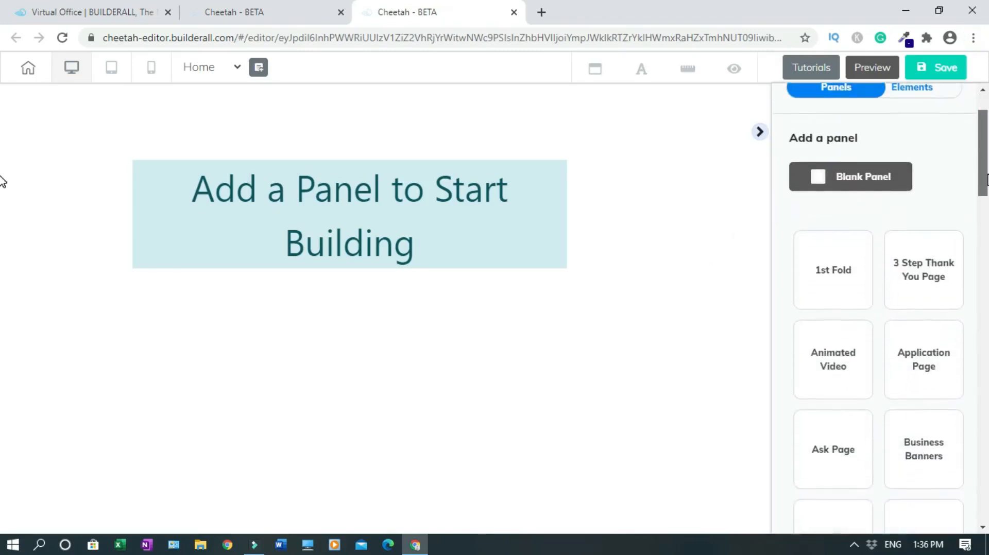
left_click(835, 242)
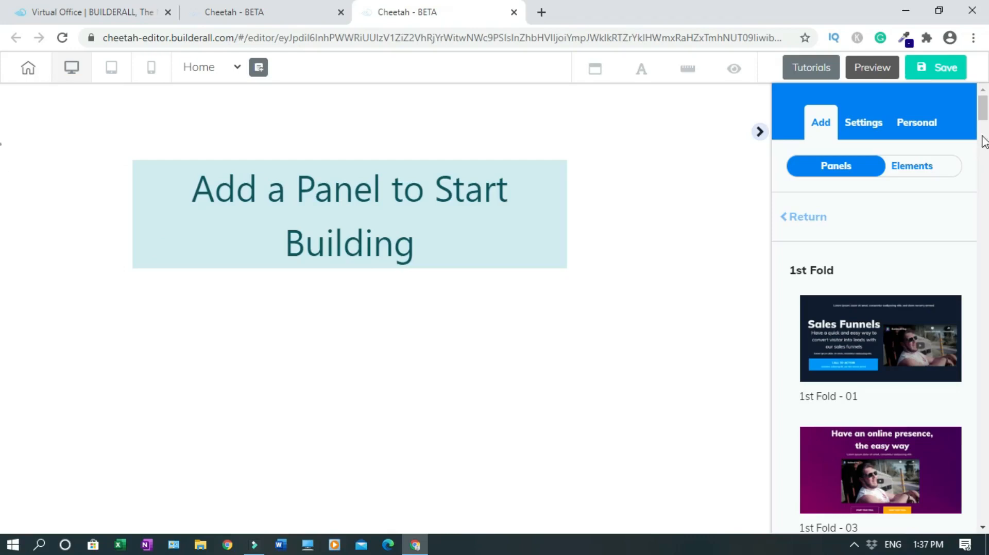
left_click_drag(983, 111, 987, 303)
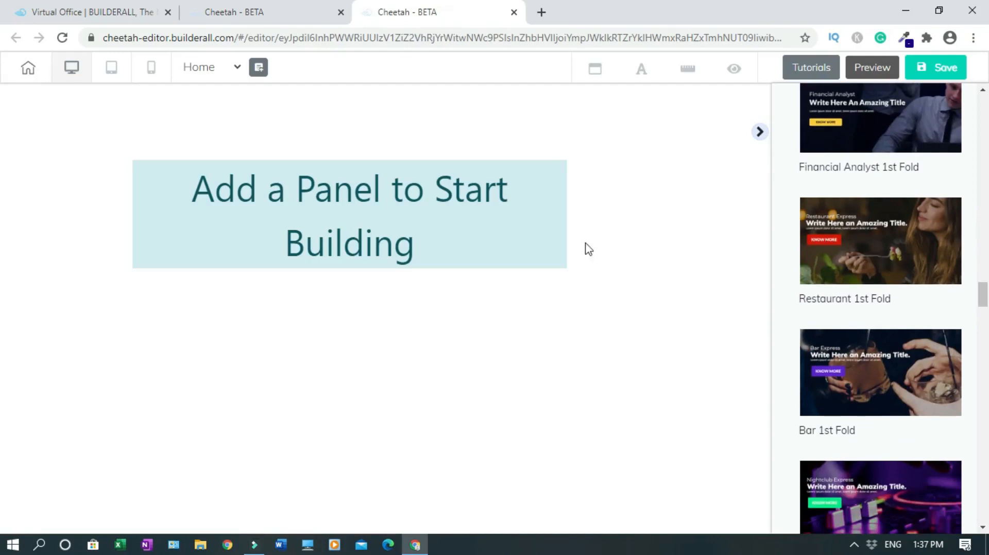
left_click(857, 241)
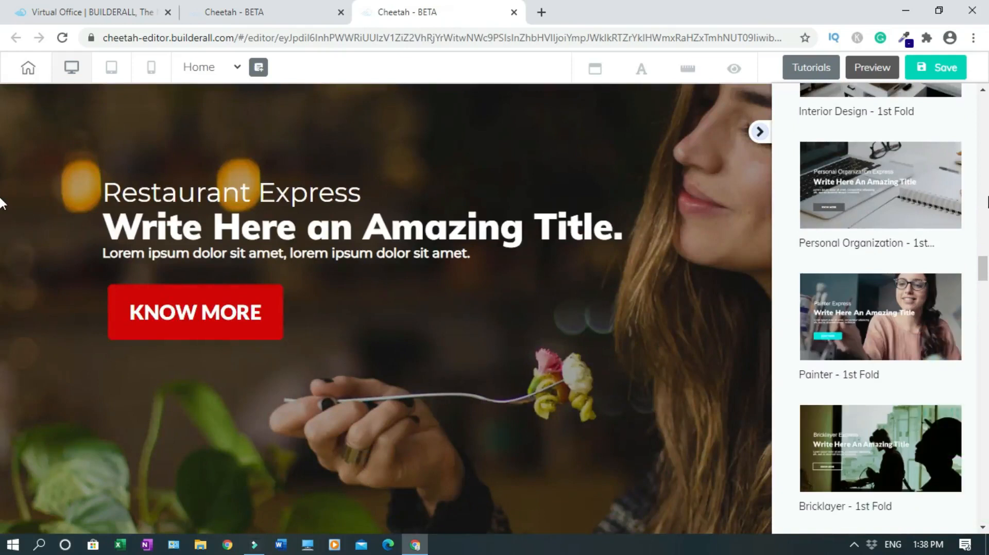
Centre the hero text box, Restaurant Express heading and Lorem ipsum subtitle, narrowing the subtitle to two lines
left_click_drag(985, 270, 984, 246)
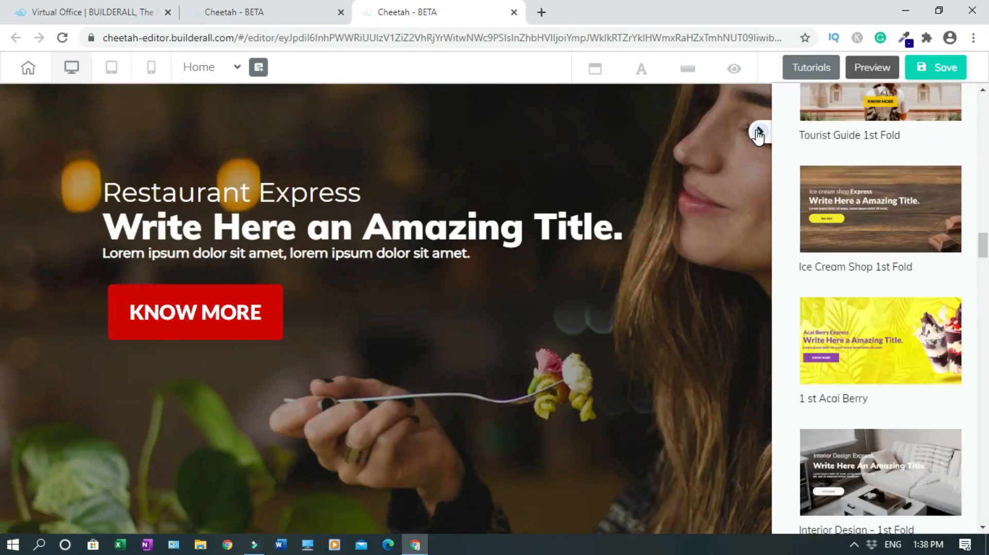
left_click(758, 133)
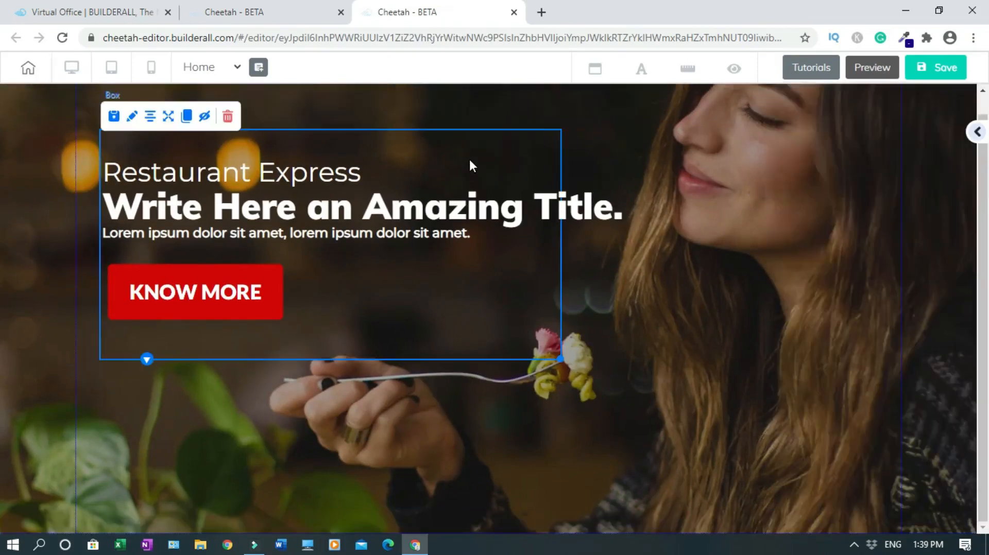
left_click(150, 119)
left_click(330, 173)
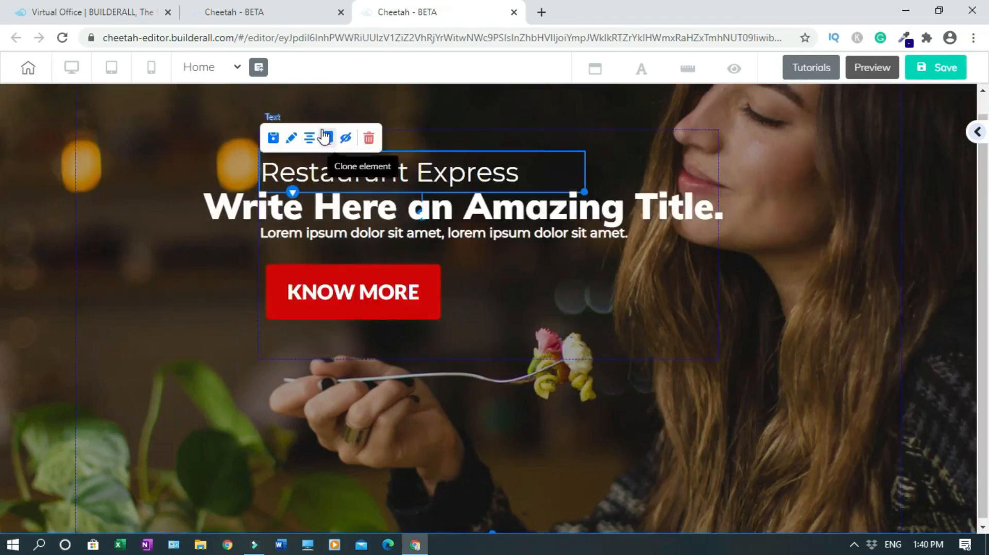
left_click(309, 138)
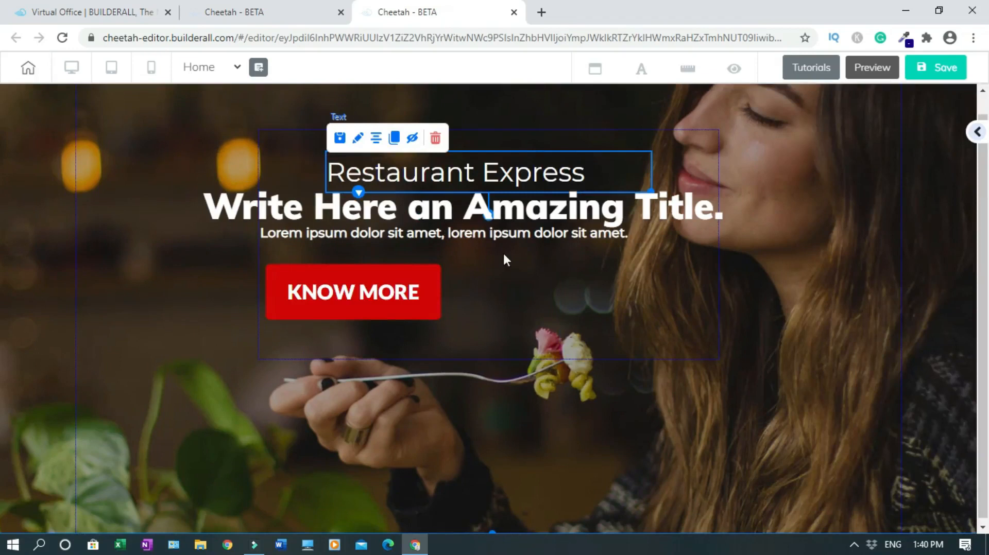
left_click(530, 230)
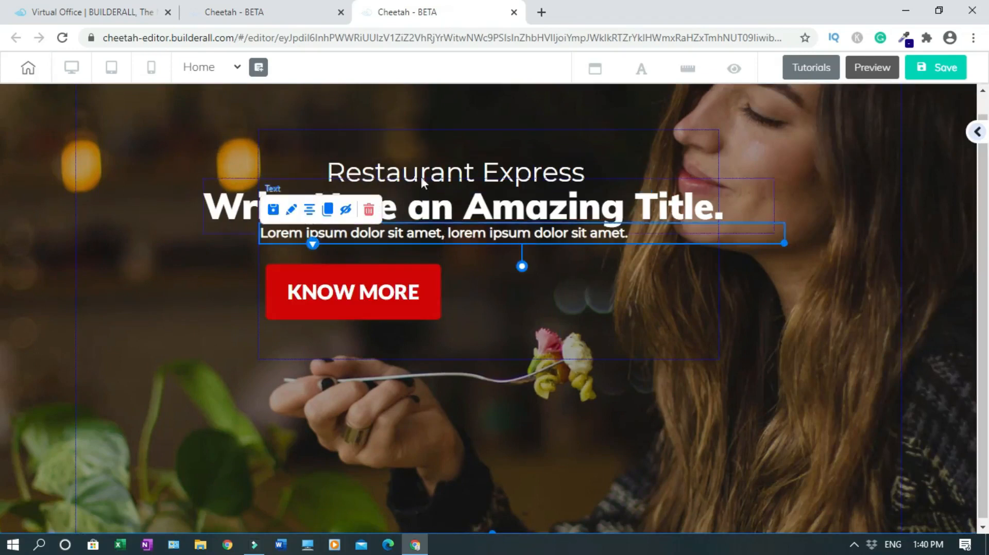
left_click(309, 210)
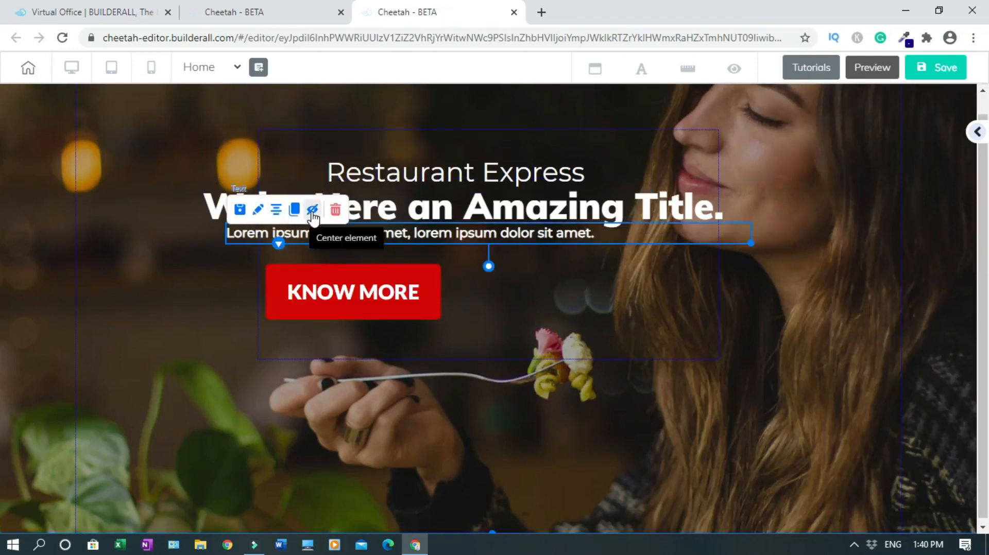
left_click_drag(749, 242, 459, 228)
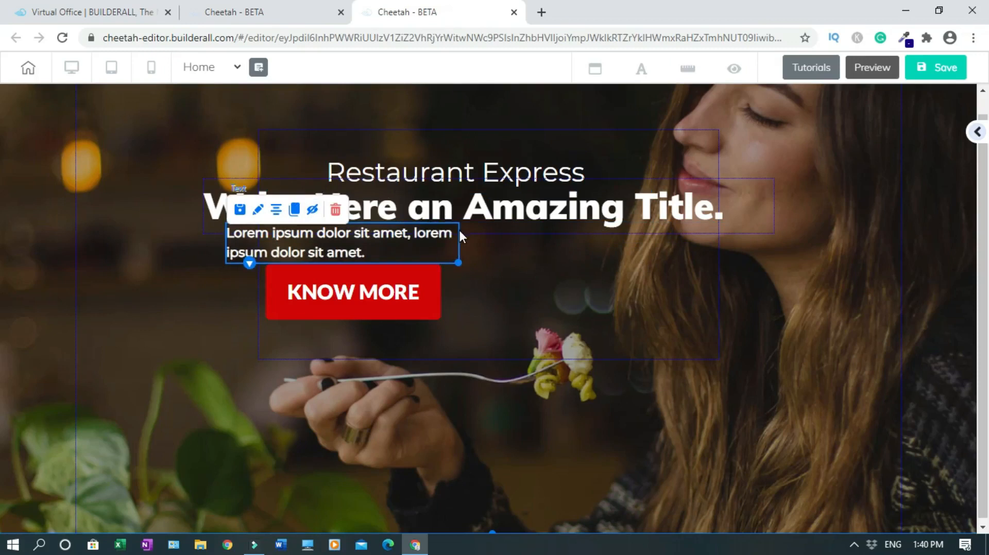
left_click(460, 230)
left_click(335, 248)
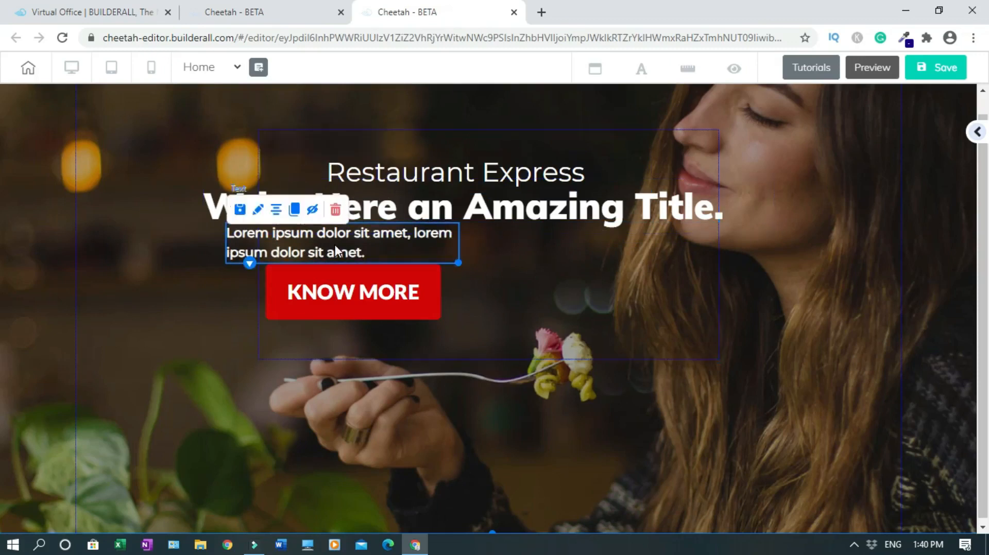
left_click(273, 211)
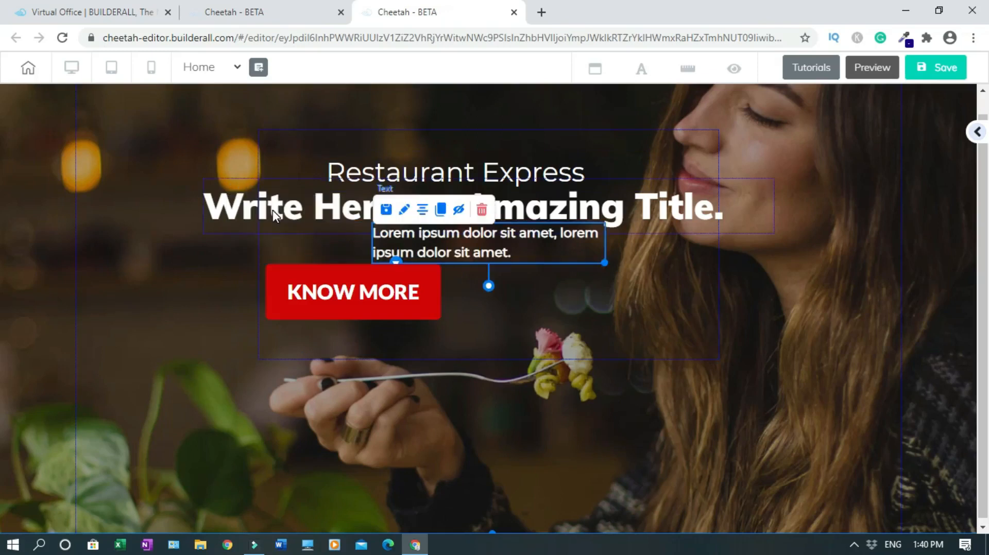
left_click(809, 297)
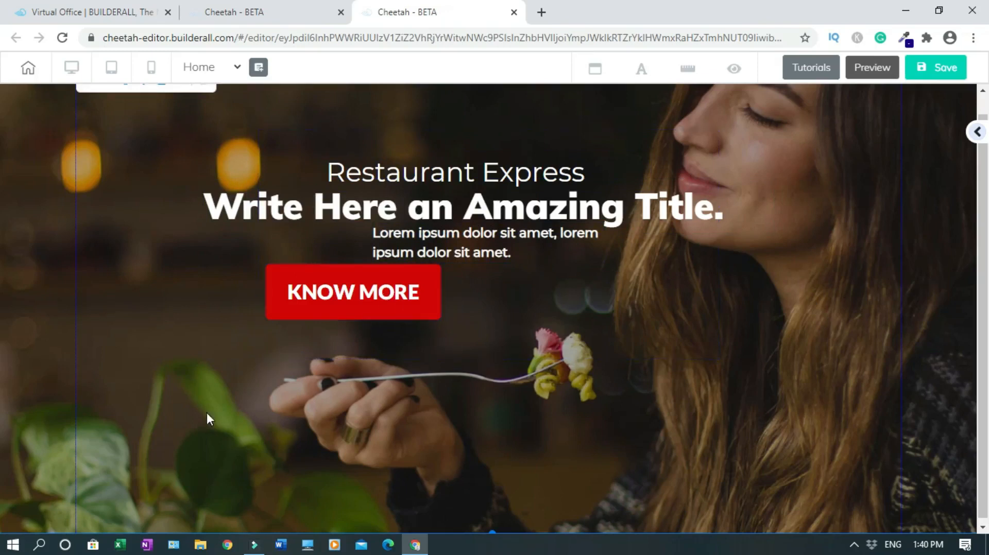
Move the KNOW MORE button lower and centred beneath the hero text
left_click(343, 296)
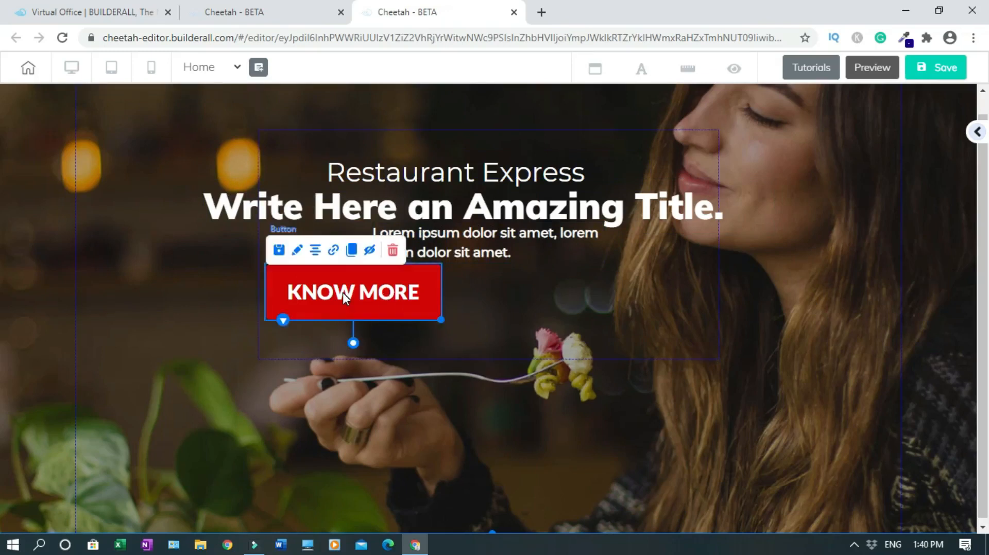
left_click_drag(357, 295, 483, 416)
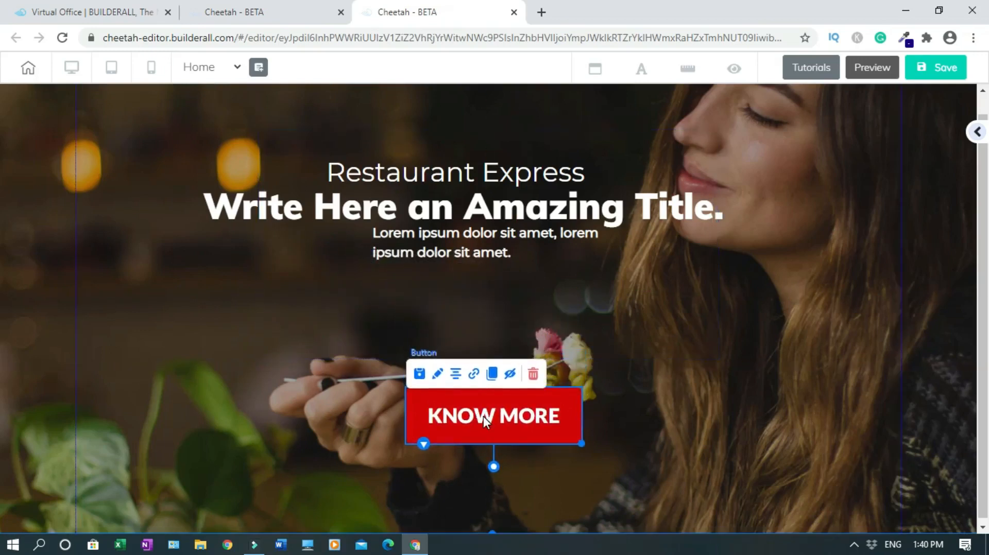
left_click(740, 396)
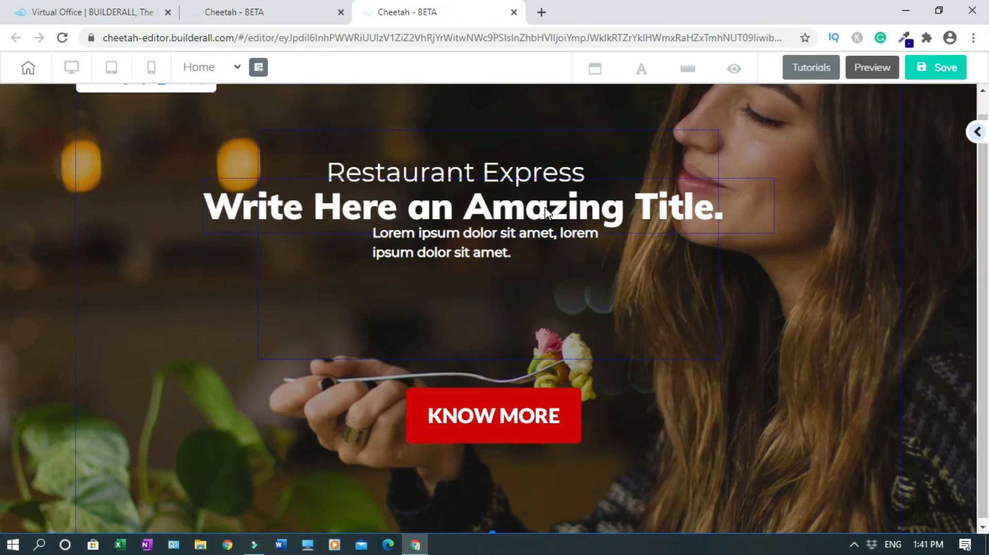
Rearrange the hero texts so the title sits above Restaurant Express, with Lorem ipsum below
left_click_drag(545, 211, 575, 151)
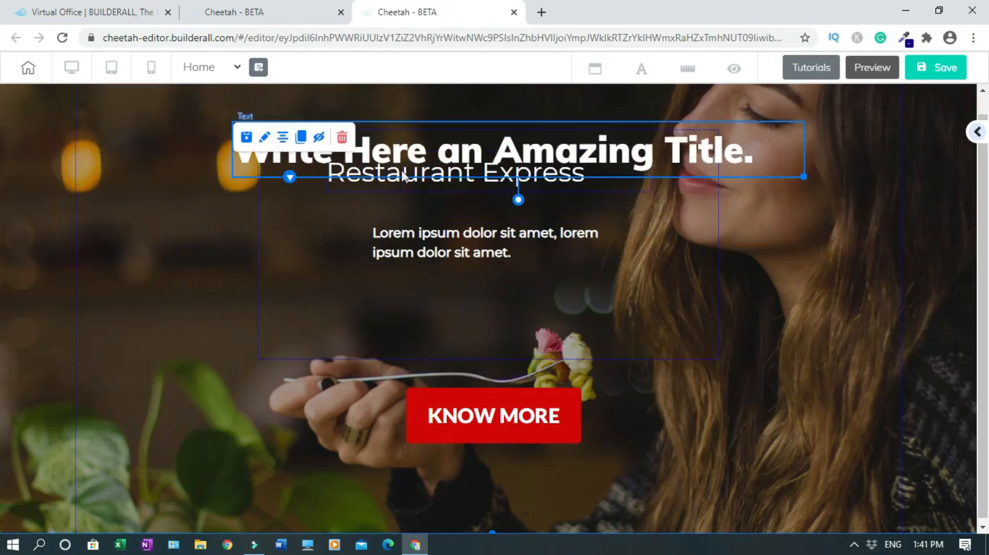
left_click(456, 180)
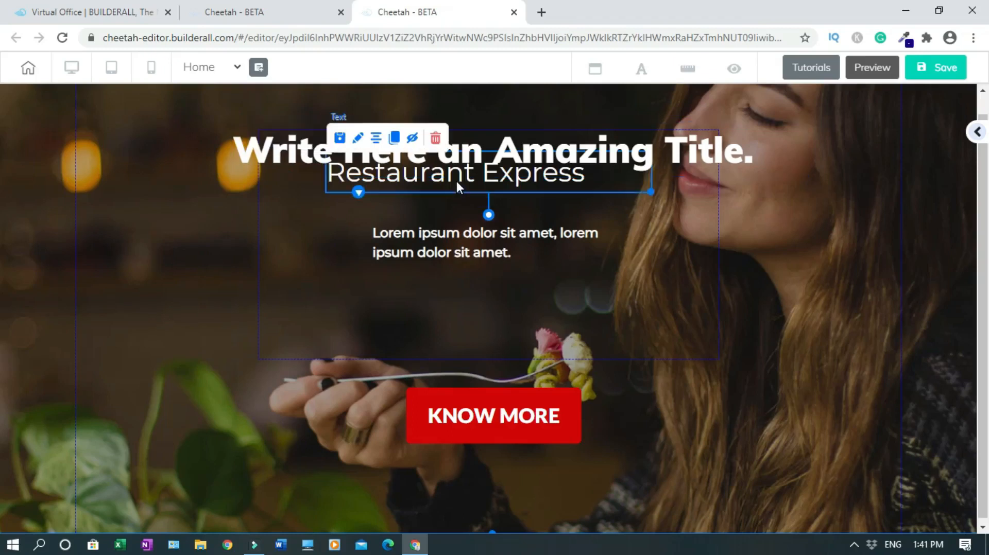
left_click_drag(456, 179, 488, 183)
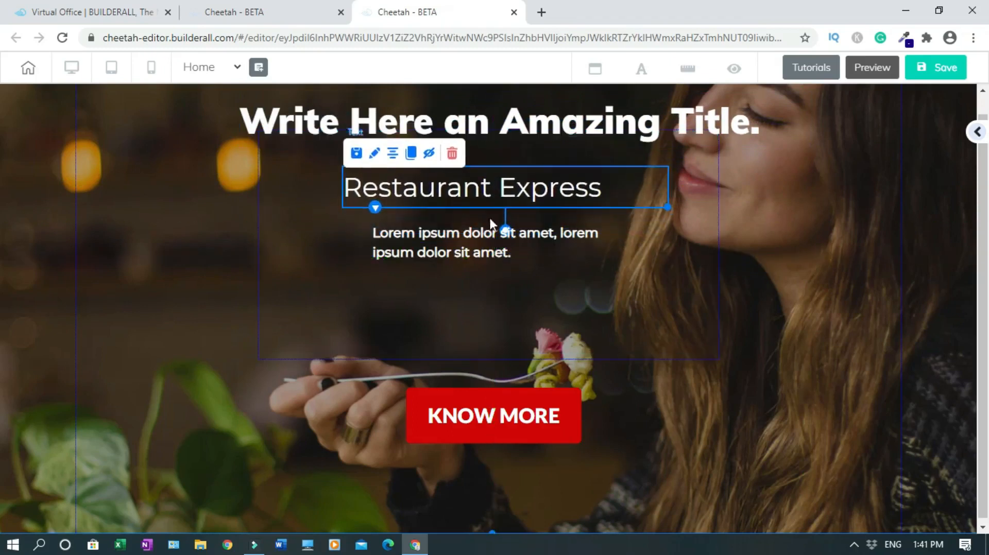
left_click_drag(477, 233, 494, 268)
left_click_drag(525, 198, 532, 209)
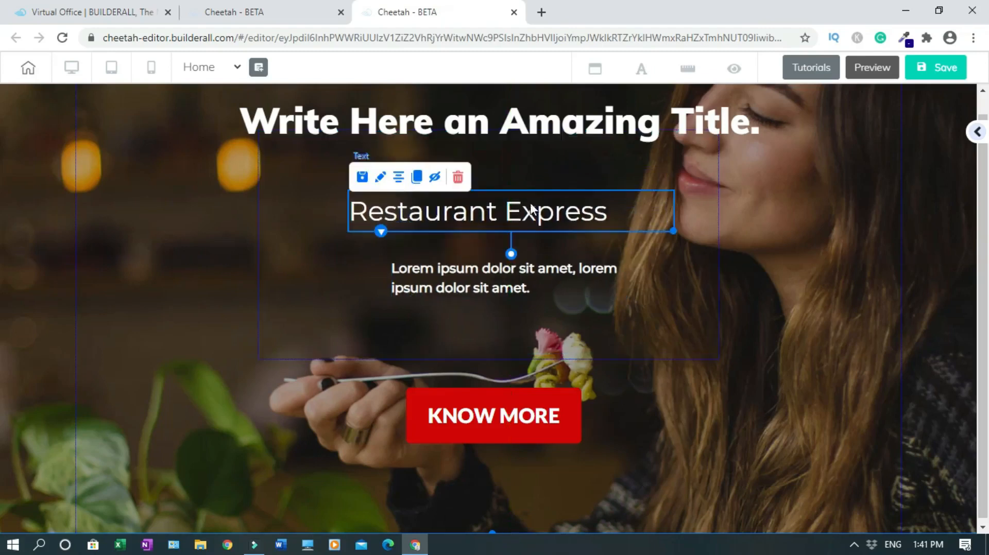
left_click_drag(567, 119, 565, 146)
Widen the hero text box and centre it along with the title, Restaurant Express and Lorem text
left_click(676, 200)
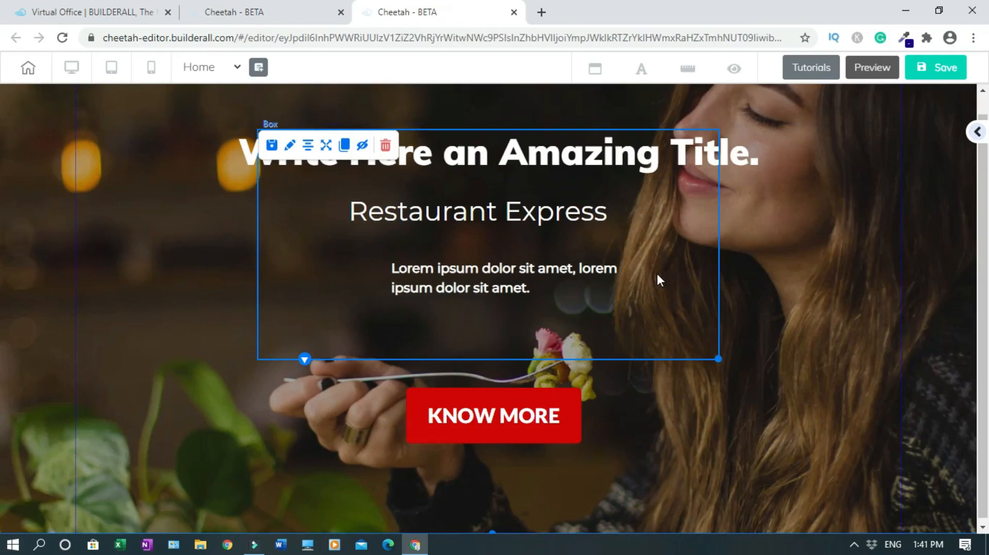
left_click_drag(720, 361, 842, 366)
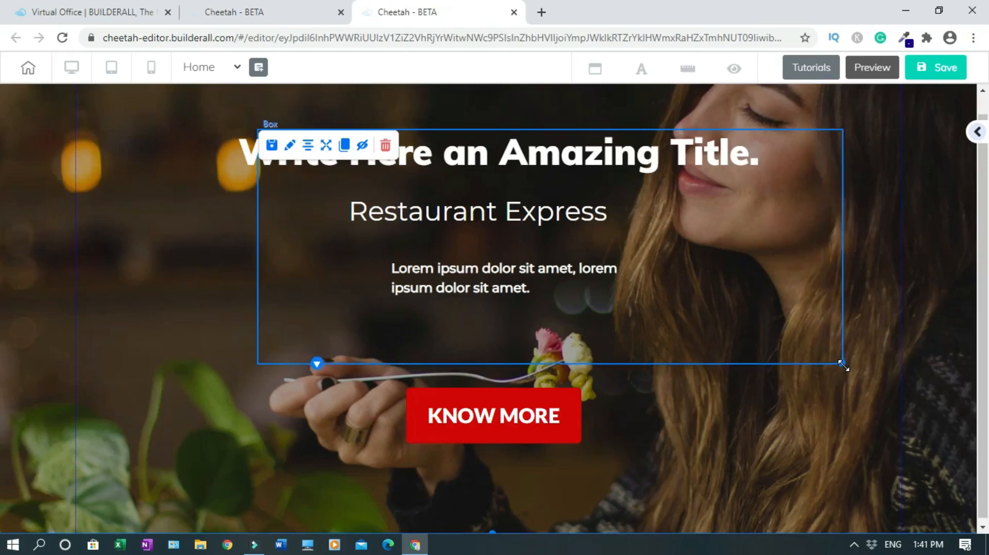
left_click(326, 146)
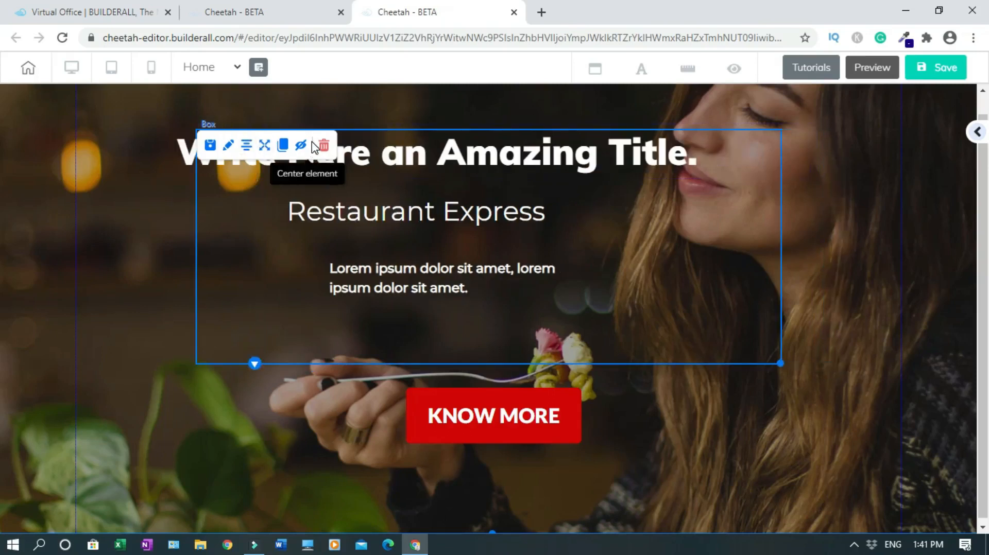
left_click(546, 159)
left_click(226, 139)
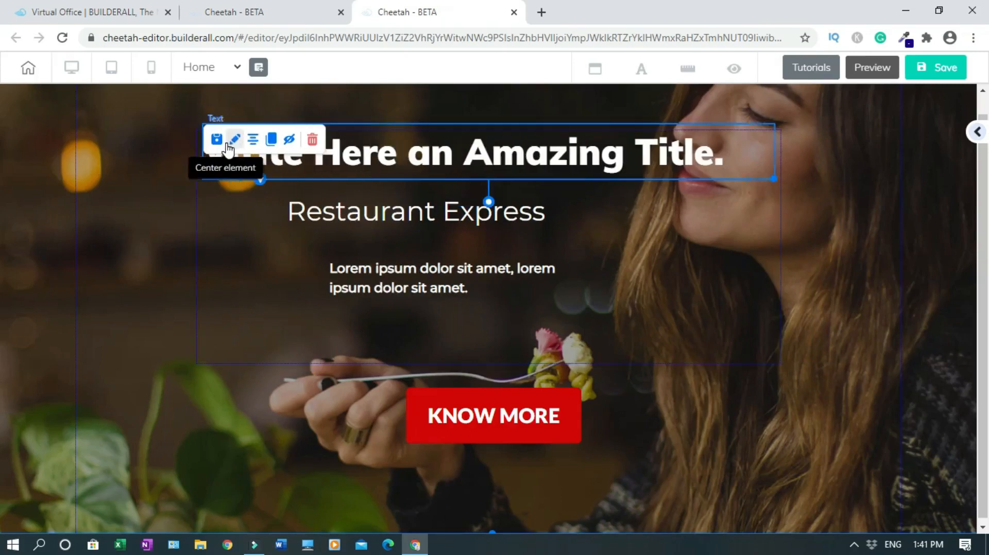
left_click(431, 202)
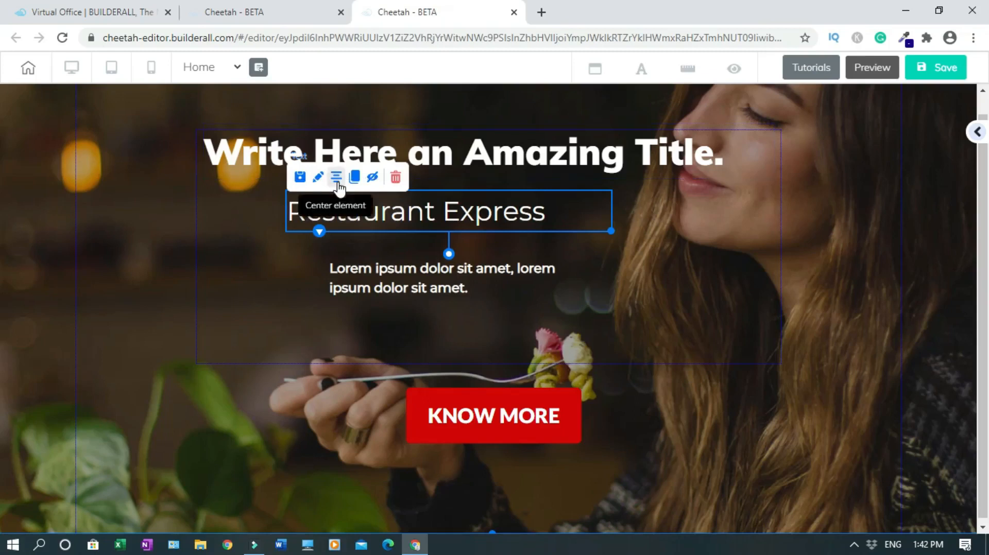
left_click(336, 179)
left_click(400, 273)
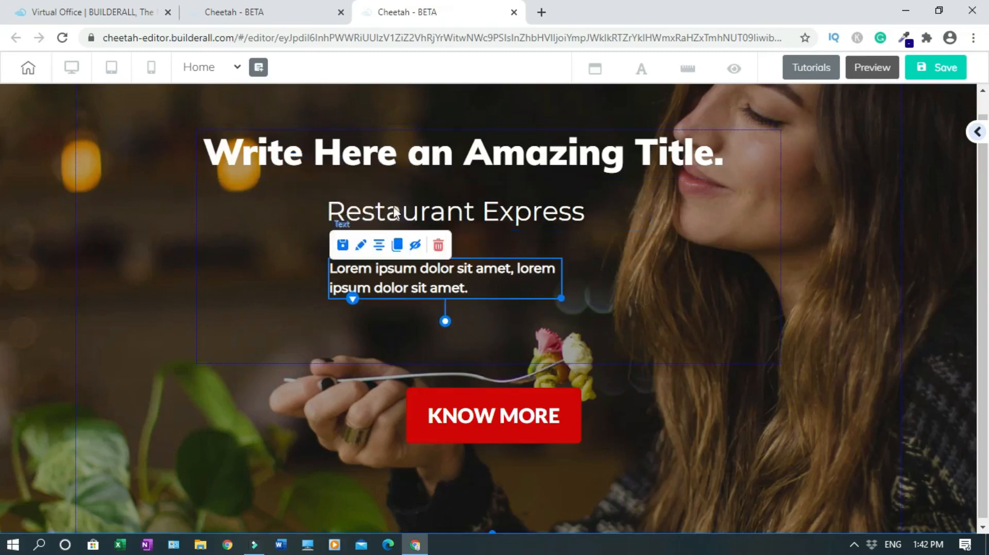
left_click(380, 247)
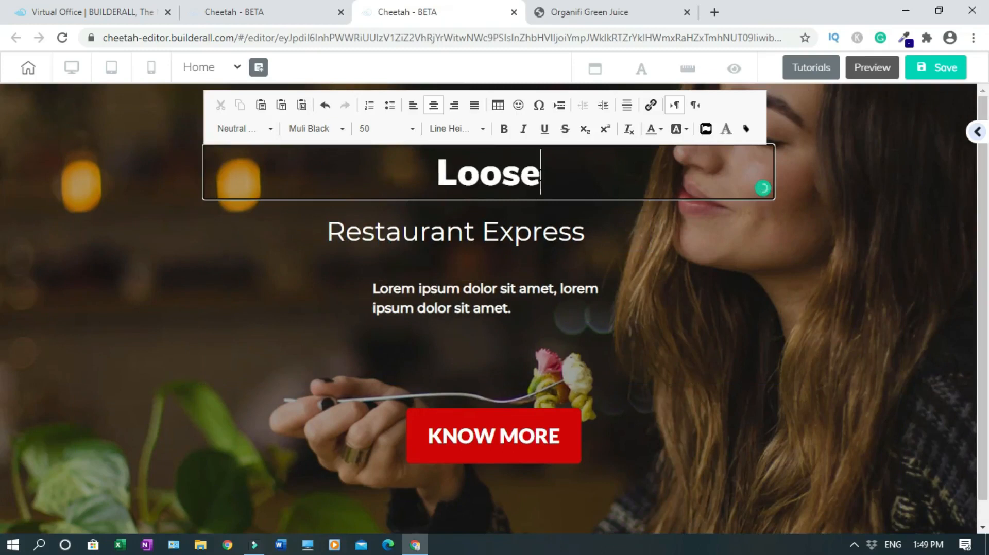
Retype the hero headline as 'Lose Weight Fast With The Organifi Green Juice Fast Without A Surgery!'
type("Weight Fast With the")
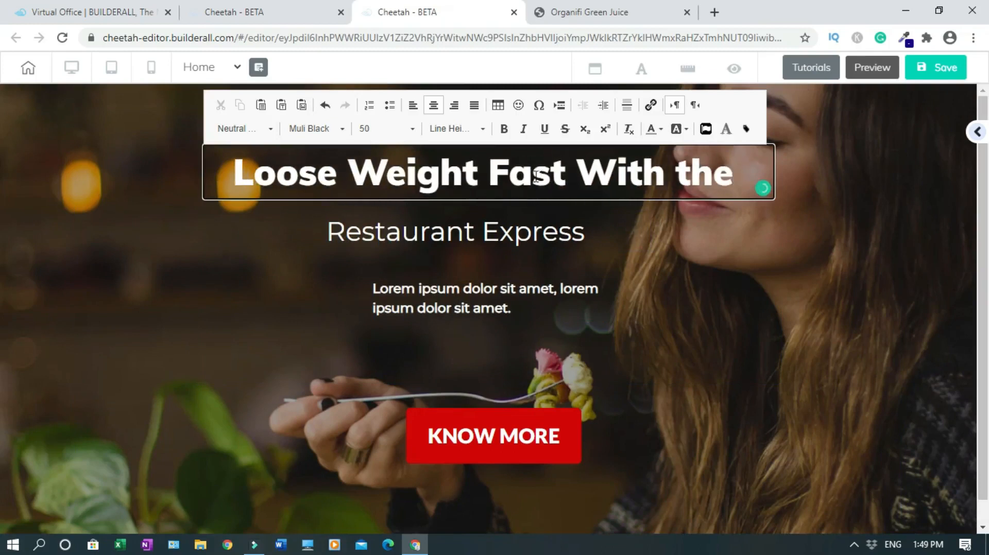
double_click(705, 173)
type("The Organifi Green Ju")
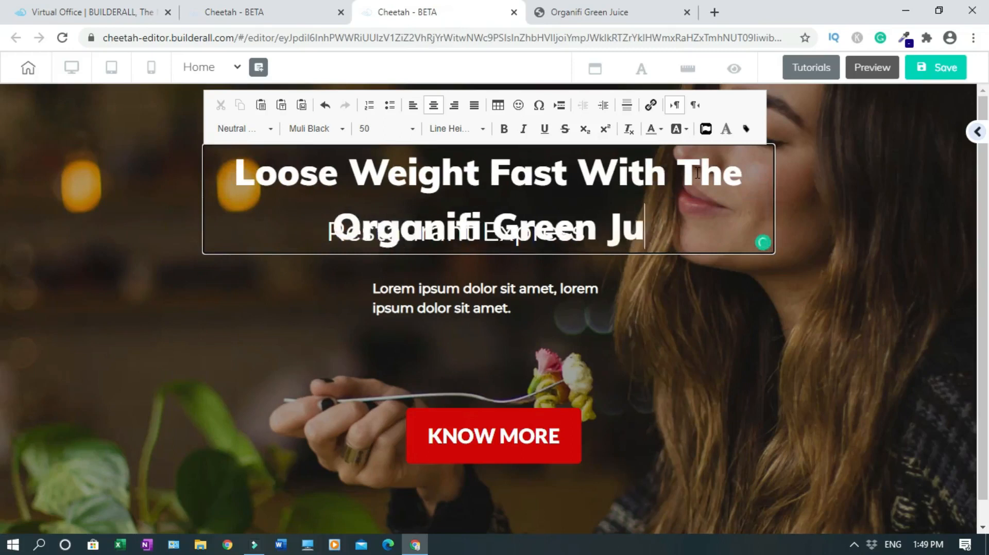
type("ice Fast Without Surgery")
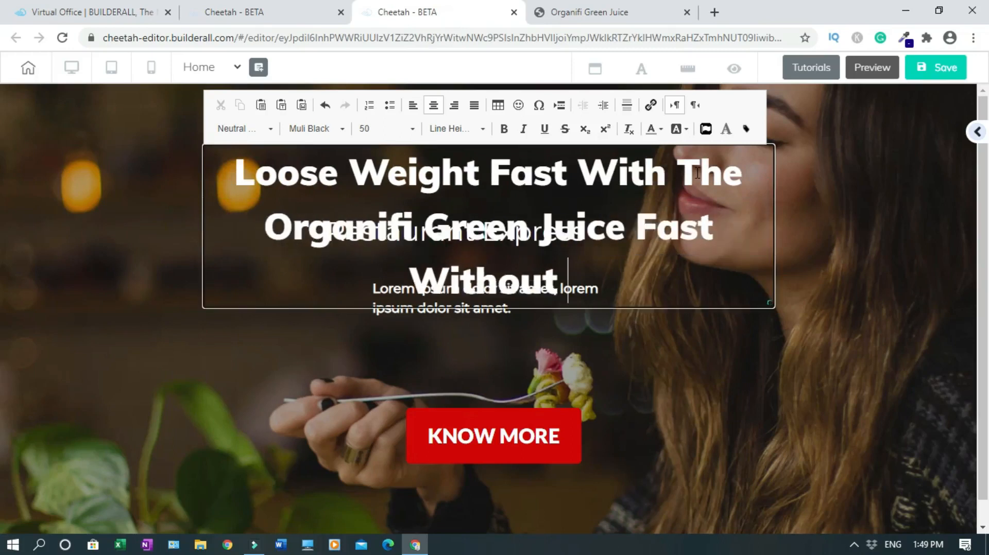
left_click(833, 241)
left_click_drag(773, 308, 613, 192)
key("ctrl+z")
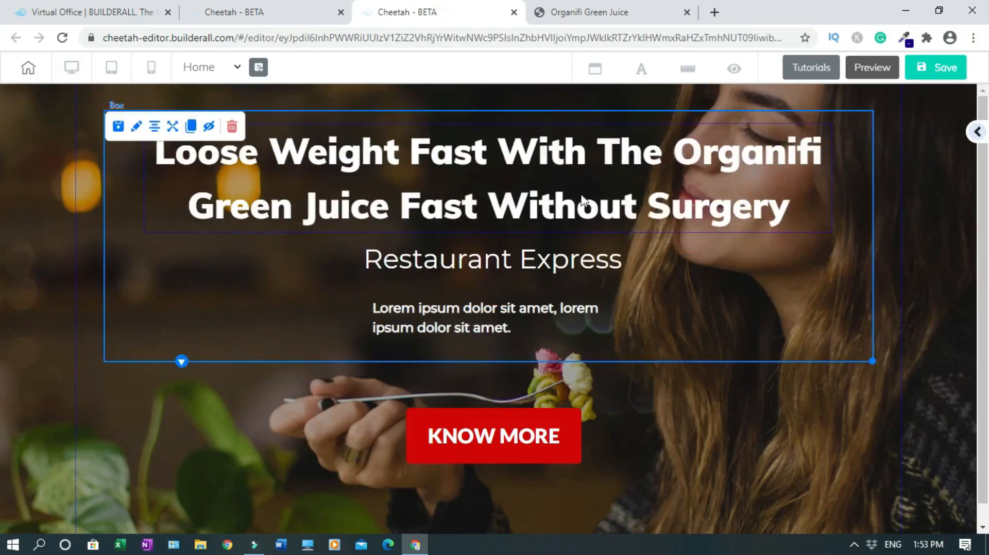
Set the headline font size to 30 and correct 'Loose' to 'Lose'
left_click(573, 175)
double_click(573, 175)
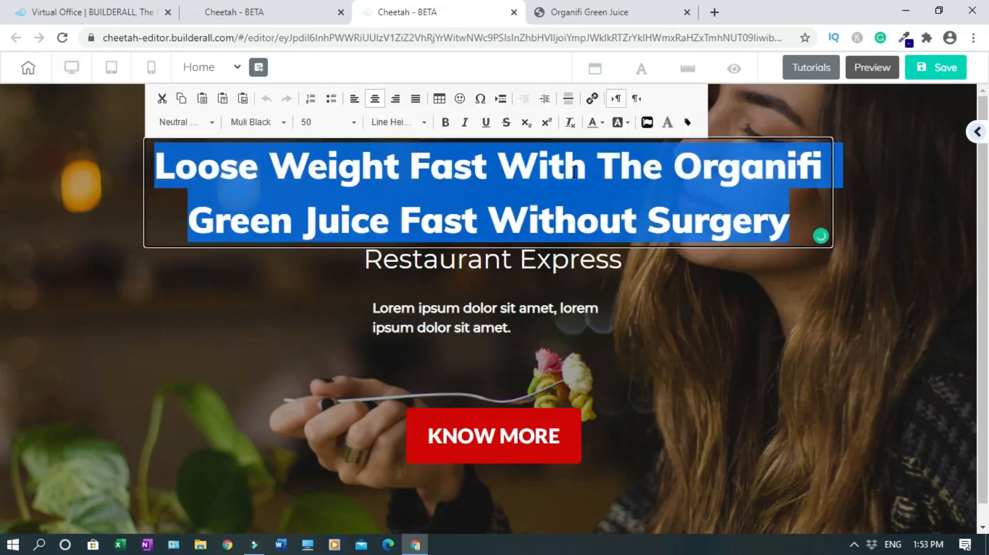
left_click(355, 129)
left_click(331, 169)
left_click(353, 122)
scroll(337, 170, "up", 5)
left_click(338, 166)
left_click(552, 185)
left_click(193, 200)
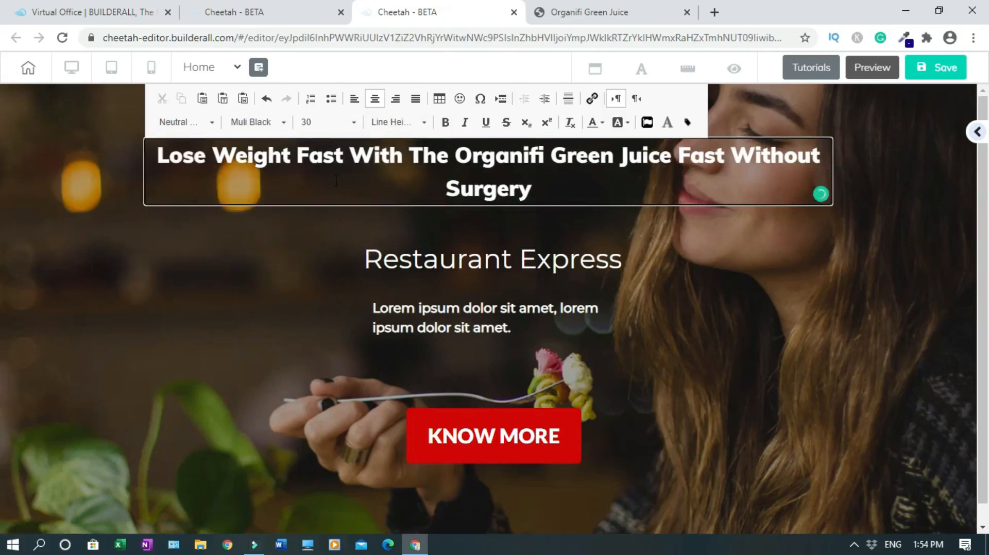
left_click(573, 262)
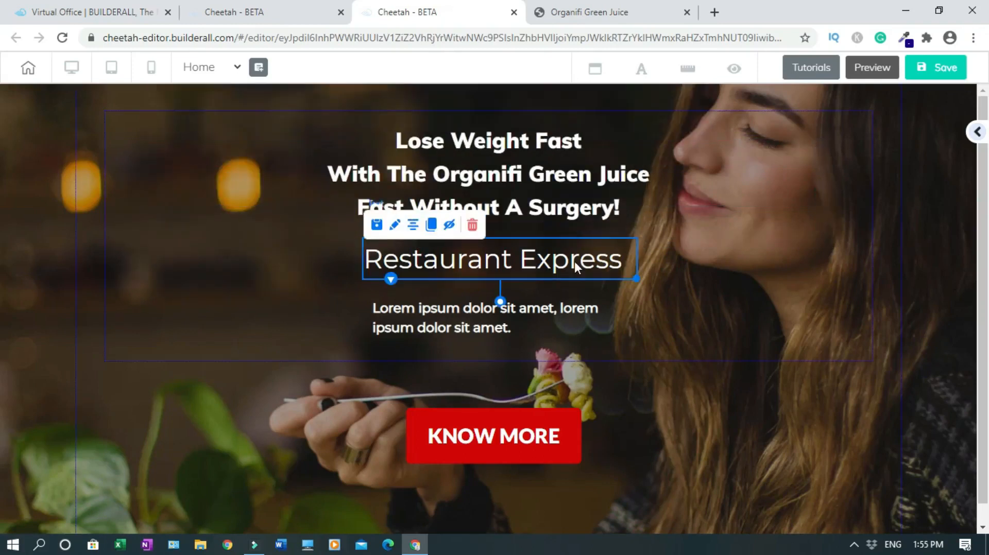
Replace Restaurant Express with 'For Boosting immunity, battling viruses, and daily detoxing.' and reposition the texts
double_click(522, 260)
type("For")
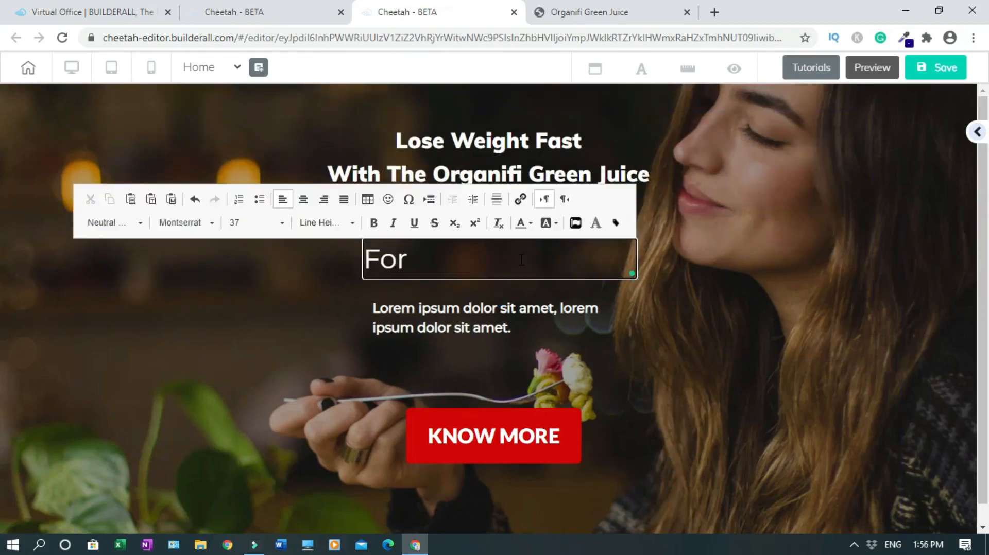
type("oosting immunity, battling viruses, and daily detoxing.")
left_click(417, 260)
type("B")
left_click(723, 294)
left_click_drag(635, 399, 664, 275)
left_click_drag(750, 303, 766, 273)
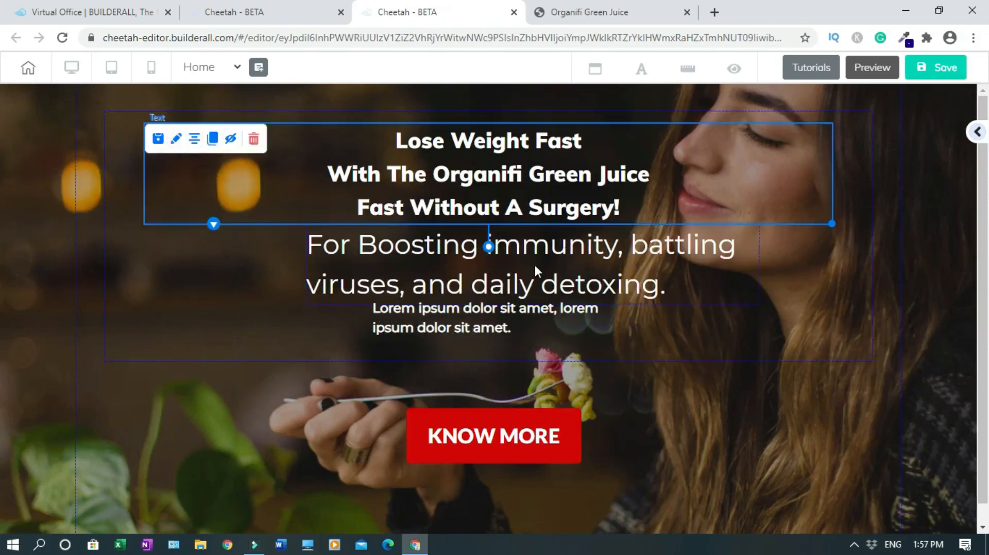
left_click_drag(500, 315, 503, 326)
left_click_drag(514, 268, 487, 267)
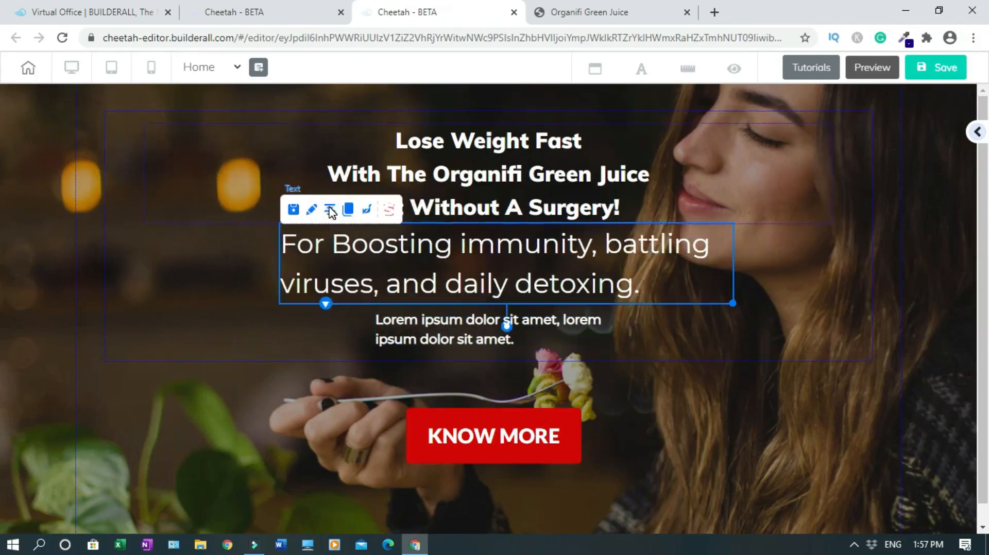
left_click_drag(602, 184, 603, 181)
Set the subtitle to size 25, break it before 'battling', and centre both lines
double_click(462, 255)
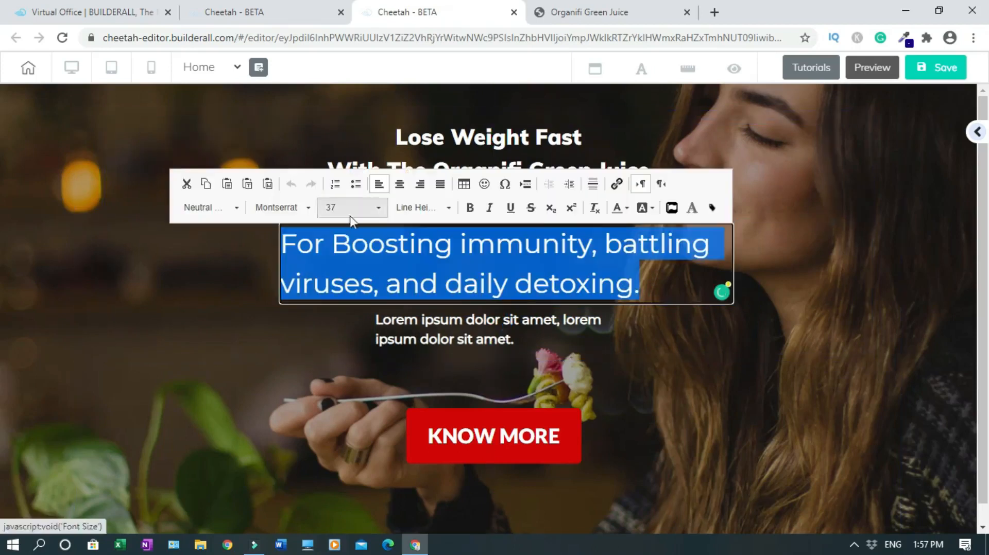
left_click(379, 208)
left_click(410, 227)
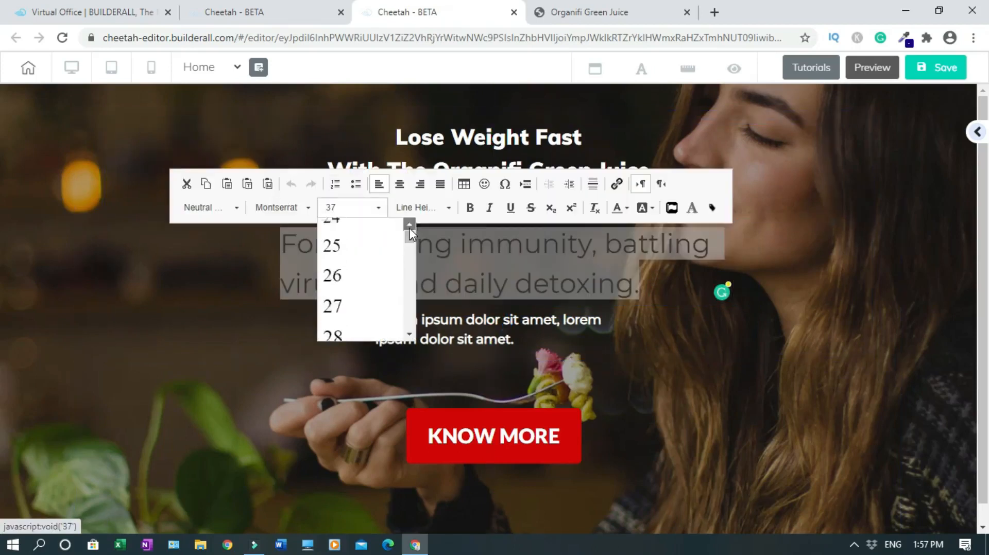
left_click(340, 263)
left_click(501, 238)
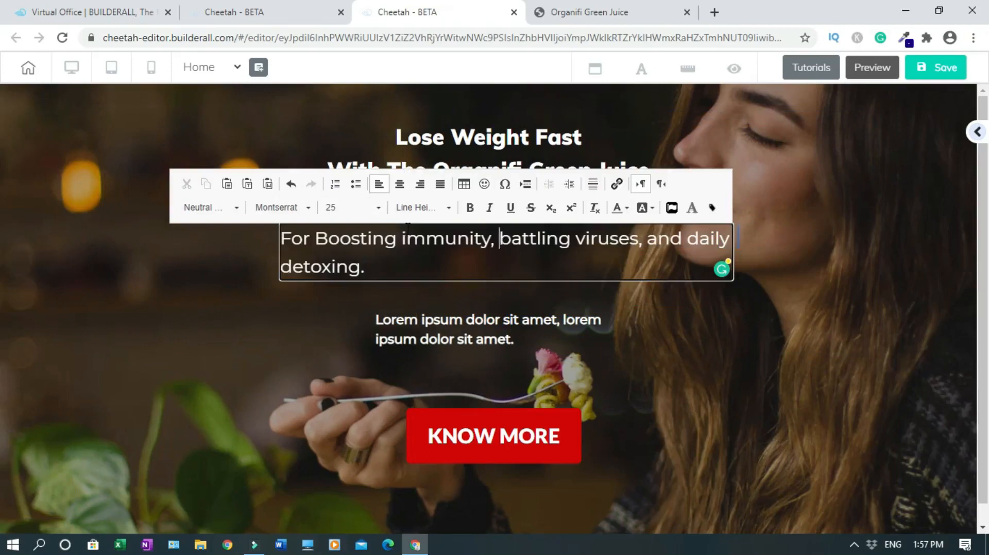
key("Return")
left_click(399, 184)
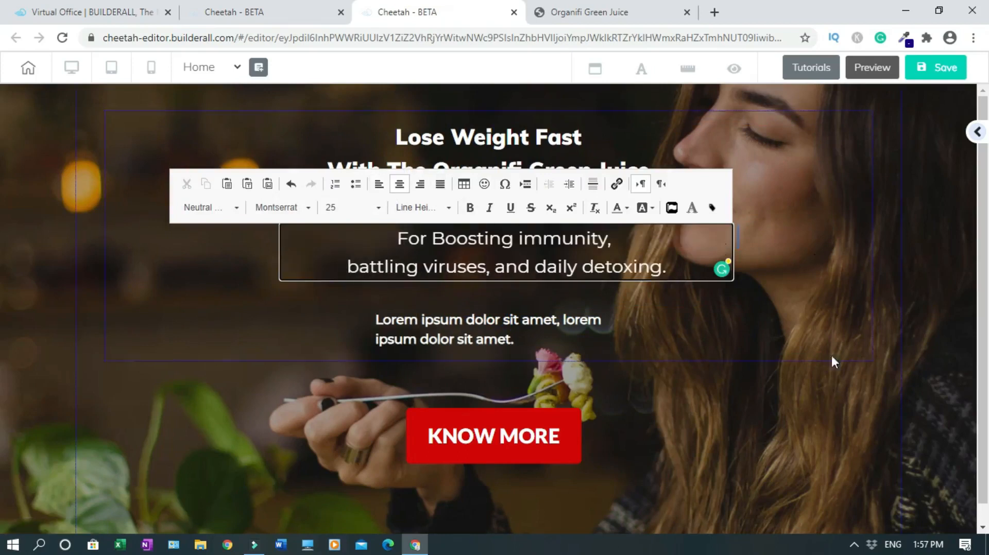
left_click(782, 245)
Enlarge the title heading to size 35 and nudge the subtitle down beneath it
left_click(629, 181)
double_click(469, 176)
key("ctrl+a")
left_click(332, 123)
scroll(381, 154, "down", 3)
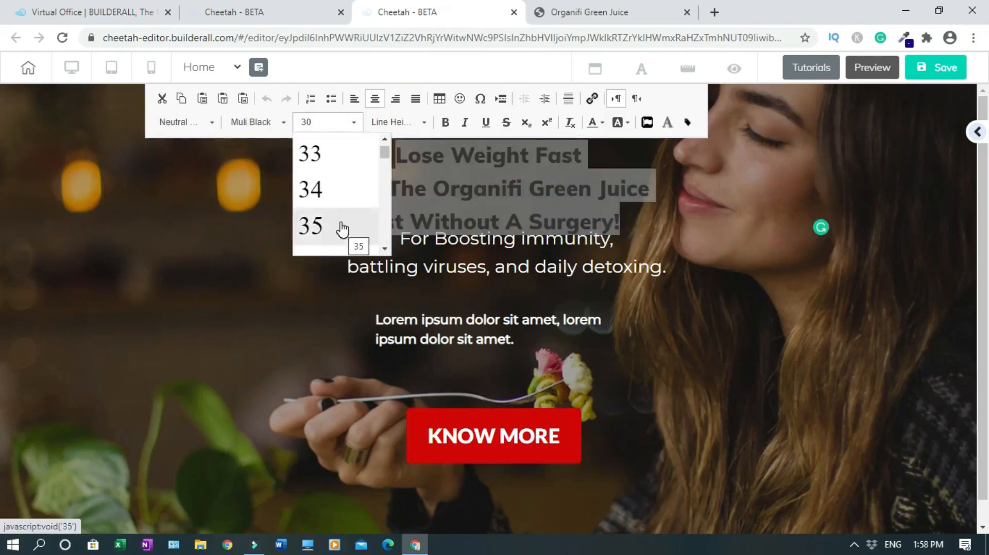
left_click(355, 230)
left_click(780, 286)
left_click_drag(540, 256, 537, 273)
left_click(443, 218)
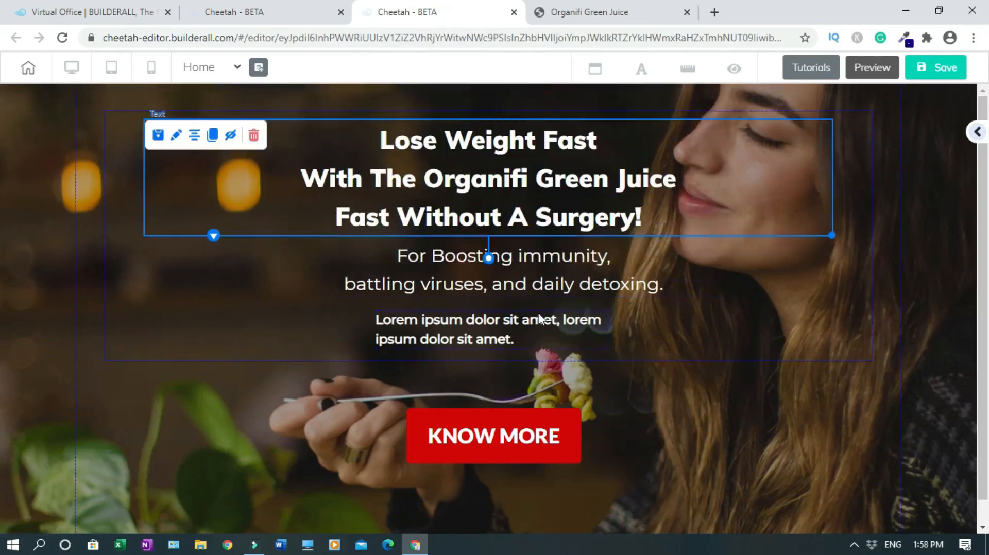
left_click_drag(466, 269, 461, 273)
Delete the Lorem ipsum placeholder text block from the hero, confirming with 'That's fine'
left_click_drag(530, 316, 535, 326)
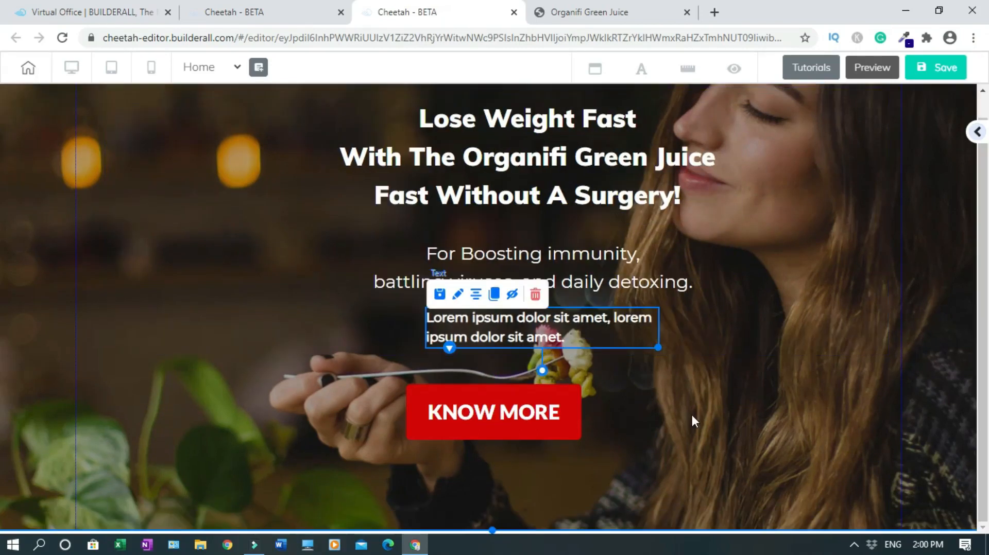
left_click(691, 412)
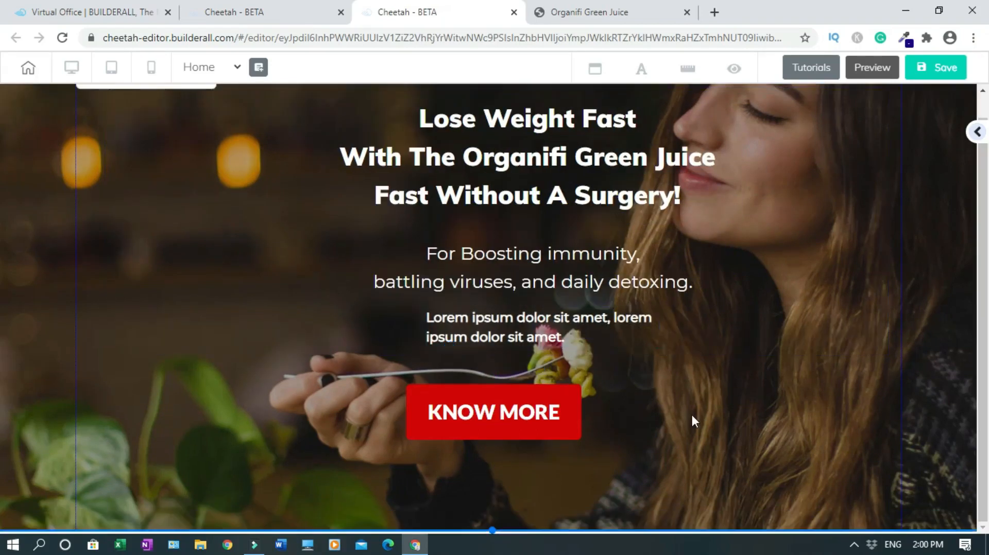
left_click(596, 330)
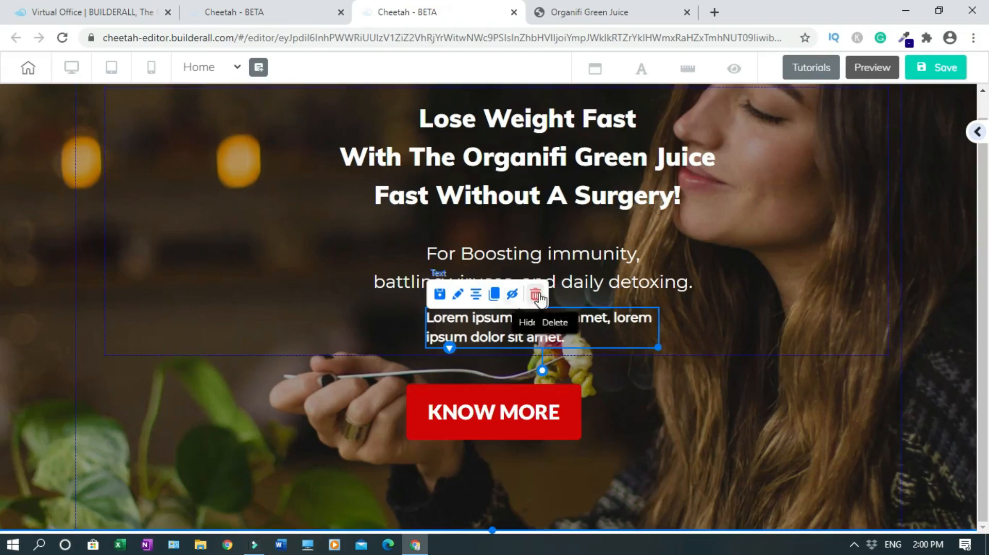
left_click(538, 298)
left_click(572, 315)
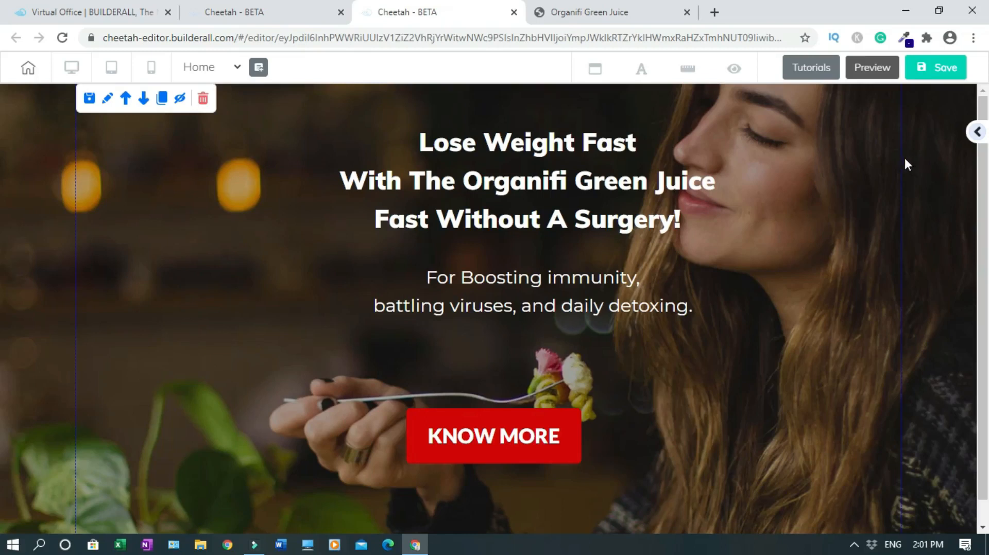
Remove the hero's food photo background and fill it with solid green 2E8237
left_click(108, 99)
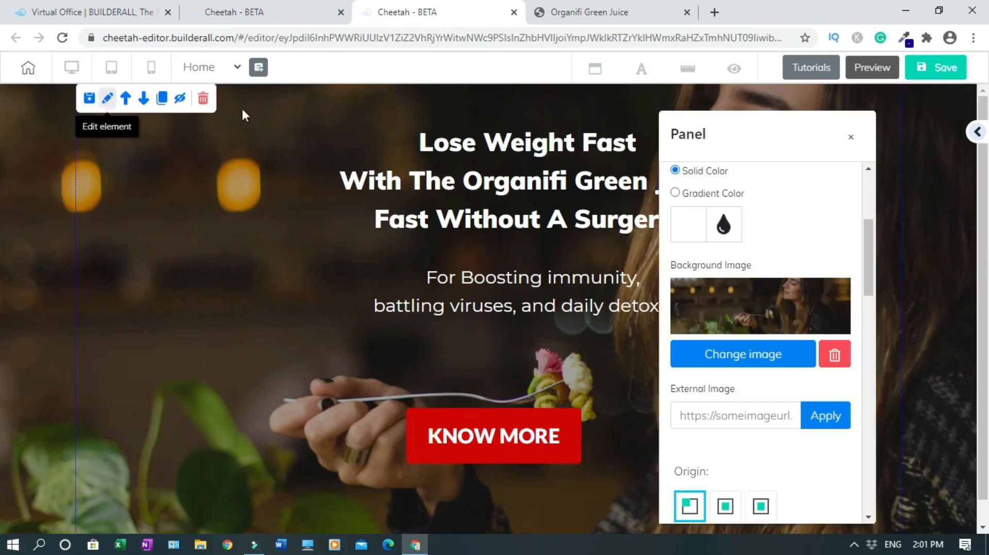
left_click(835, 355)
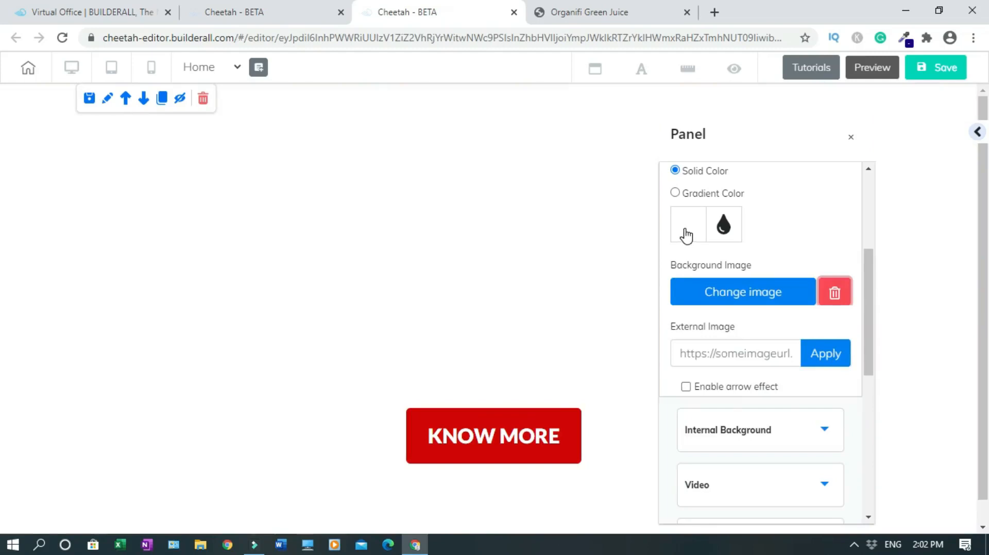
left_click(687, 235)
left_click(726, 386)
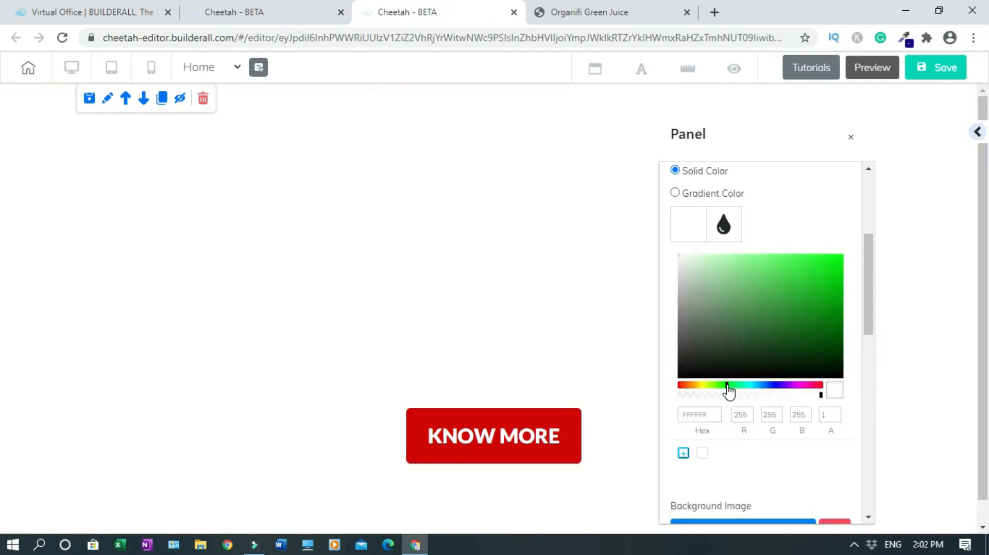
left_click(787, 344)
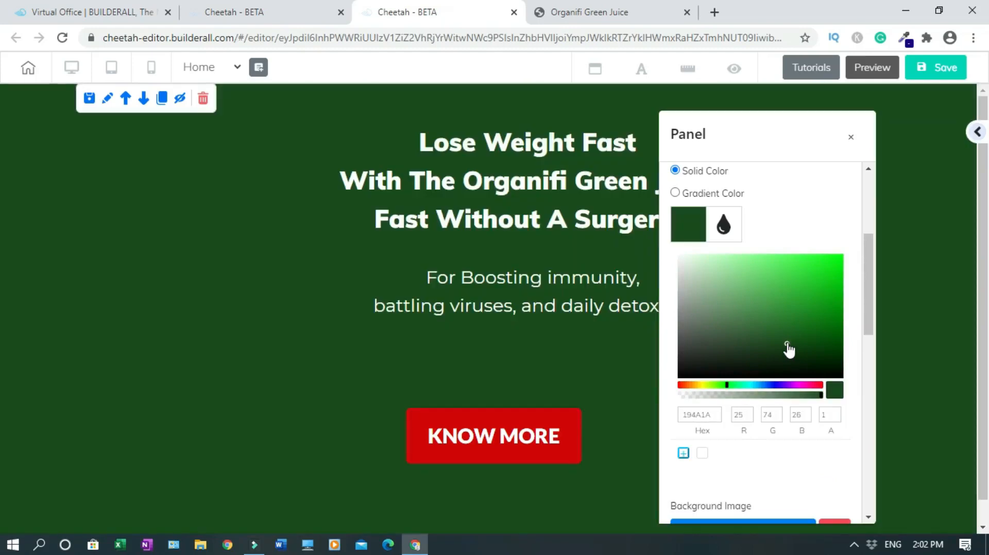
left_click(784, 287)
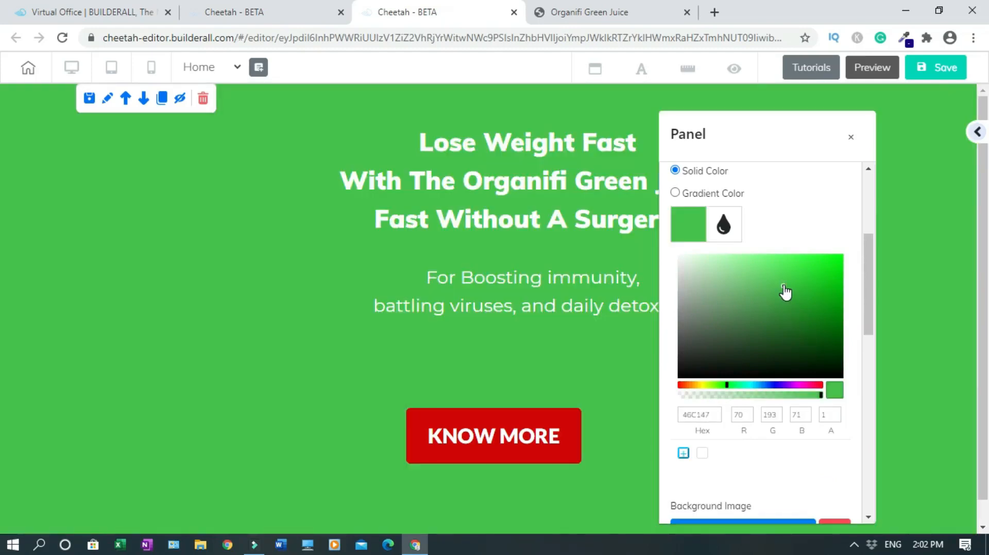
left_click_drag(785, 286, 786, 368)
scroll(786, 368, "up", 1)
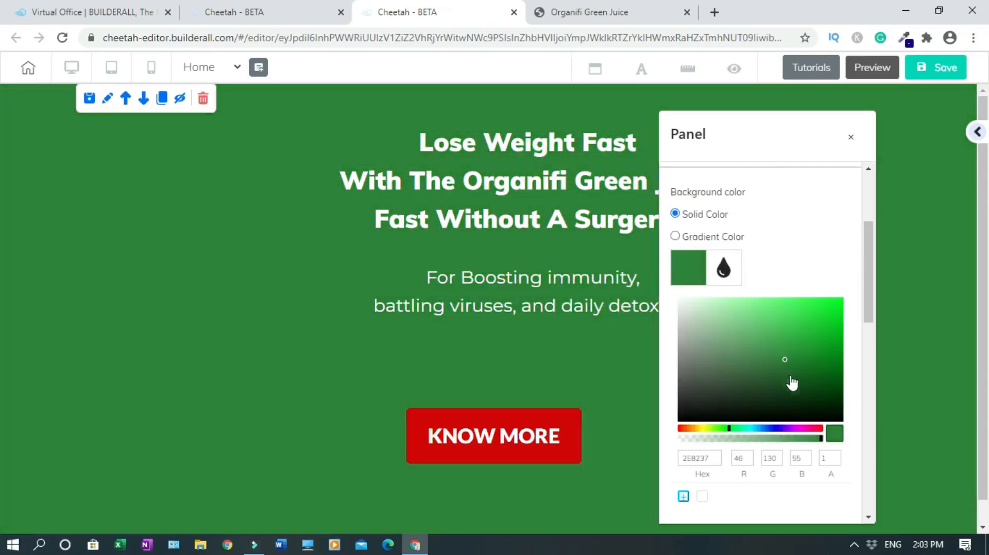
left_click(785, 281)
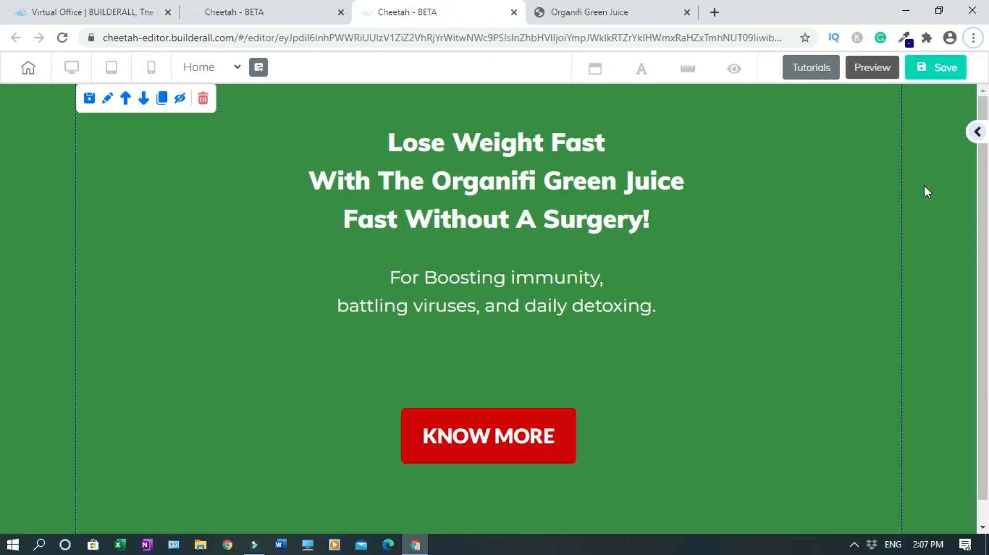
Make the three-line headline text black
left_click(546, 176)
left_click_drag(389, 158, 660, 248)
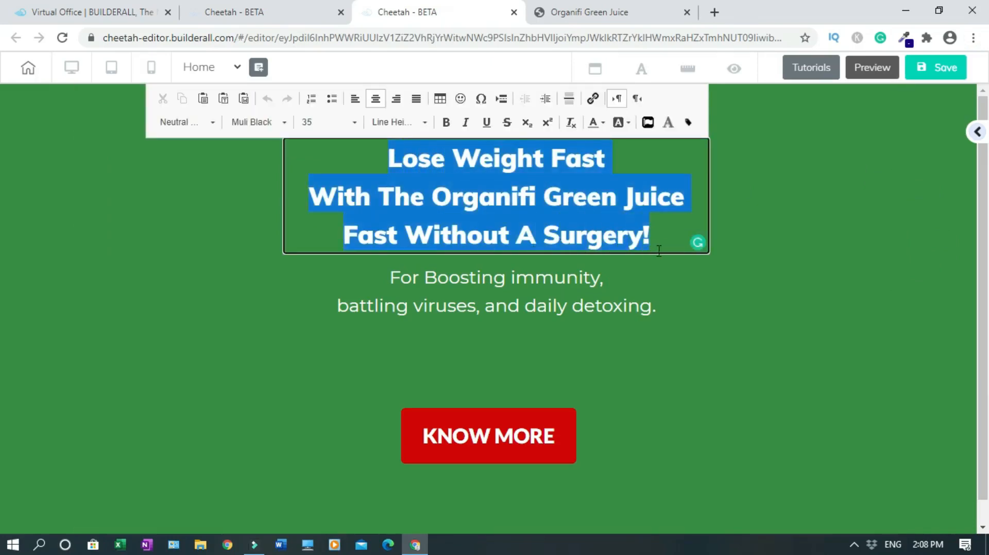
left_click(603, 124)
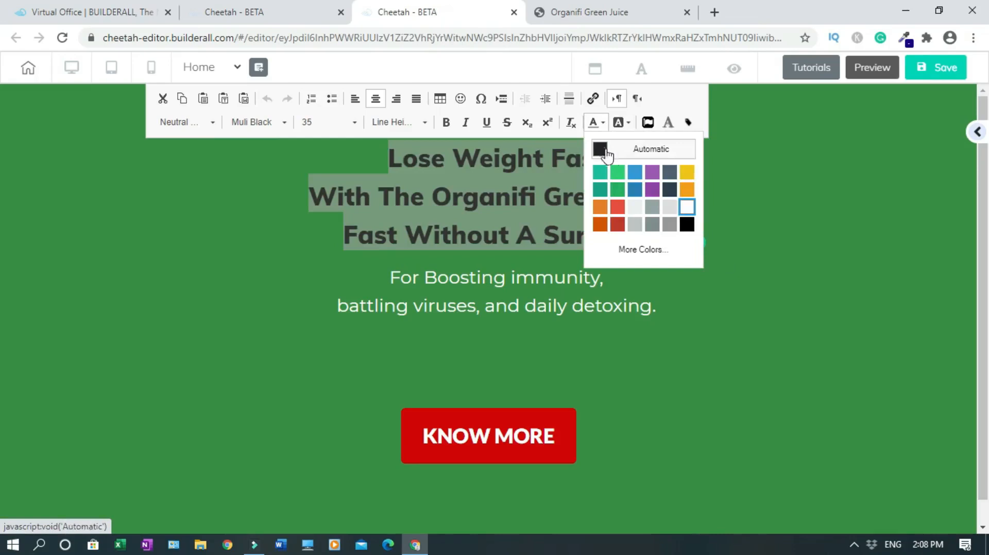
left_click(686, 226)
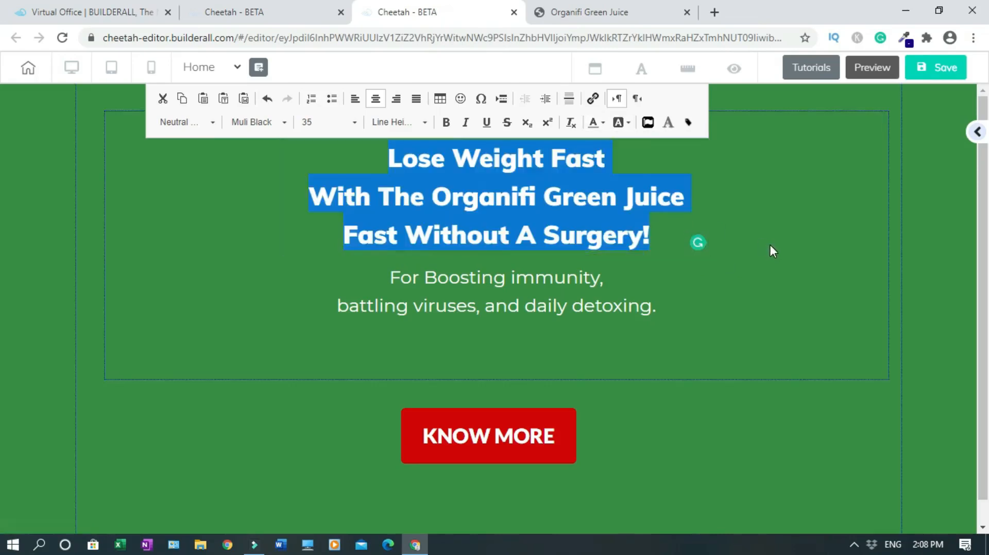
left_click(771, 245)
Make the immunity subtitle text black
left_click(390, 277)
left_click_drag(389, 277, 658, 316)
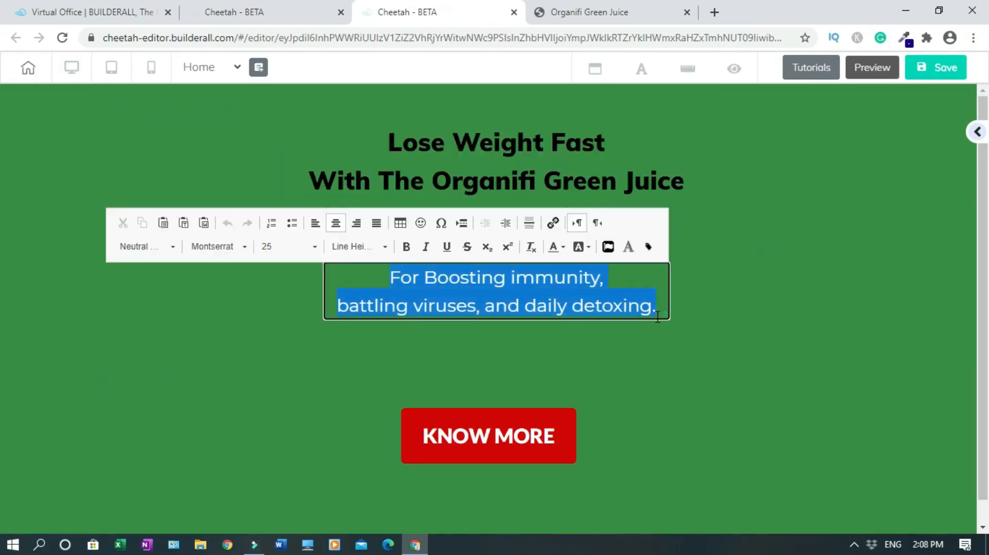
left_click(565, 247)
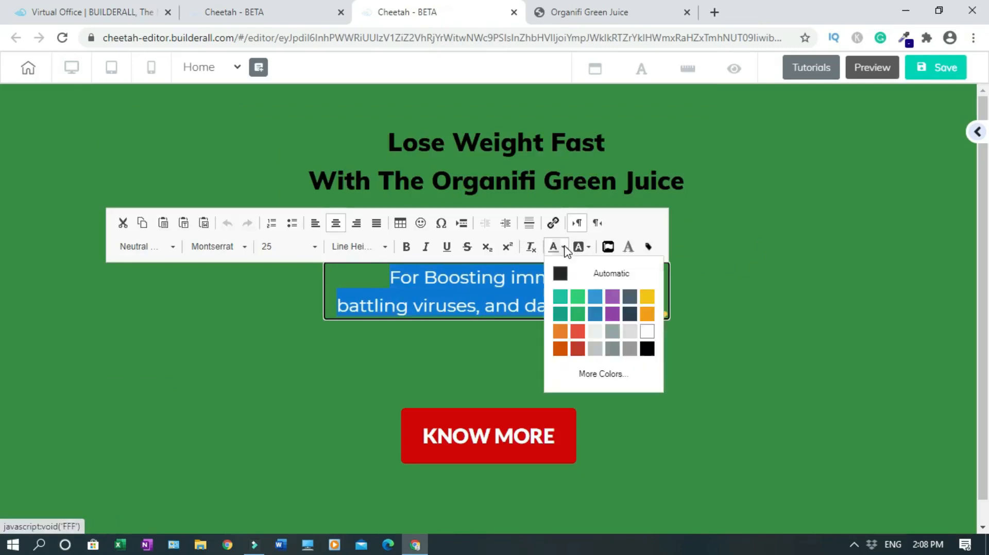
left_click(649, 350)
left_click(735, 338)
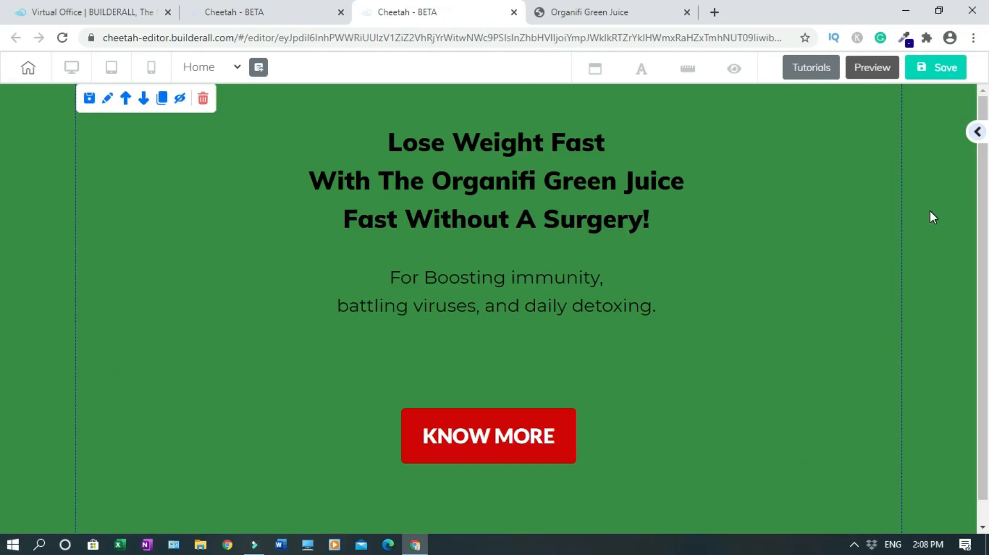
left_click(108, 106)
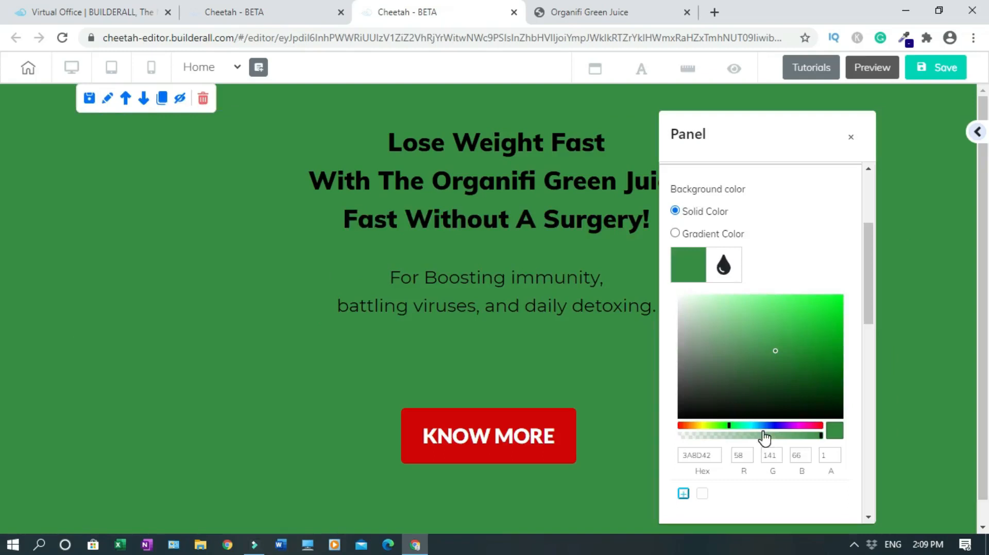
Set the hero section background to the transparent white swatch FFFFFF00, clearing the green
left_click(682, 307)
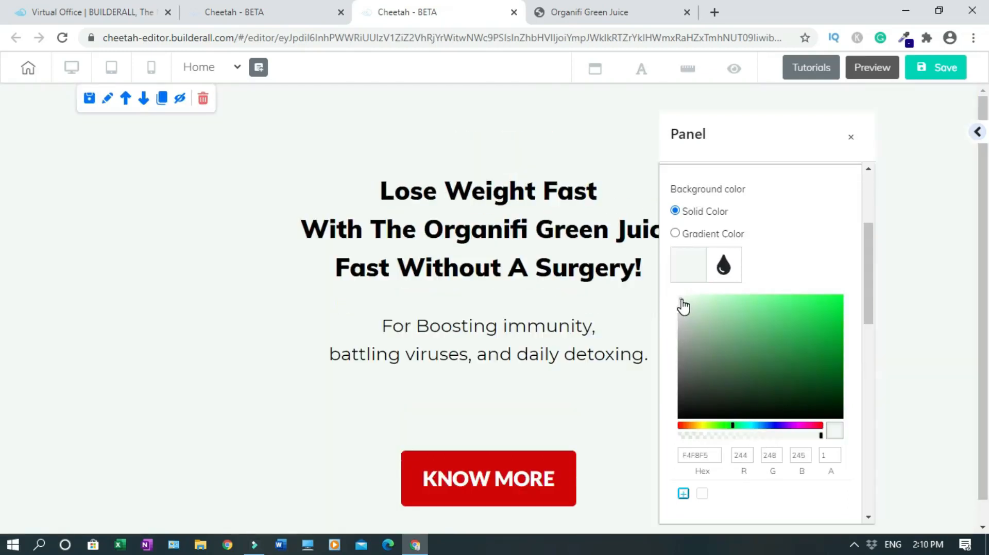
scroll(683, 307, "down", 1)
left_click(706, 441)
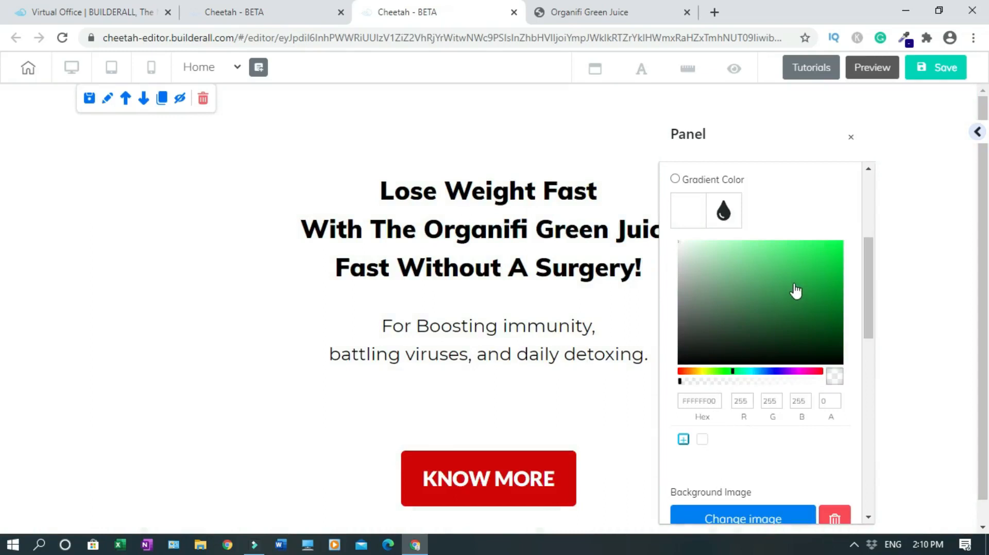
double_click(697, 401)
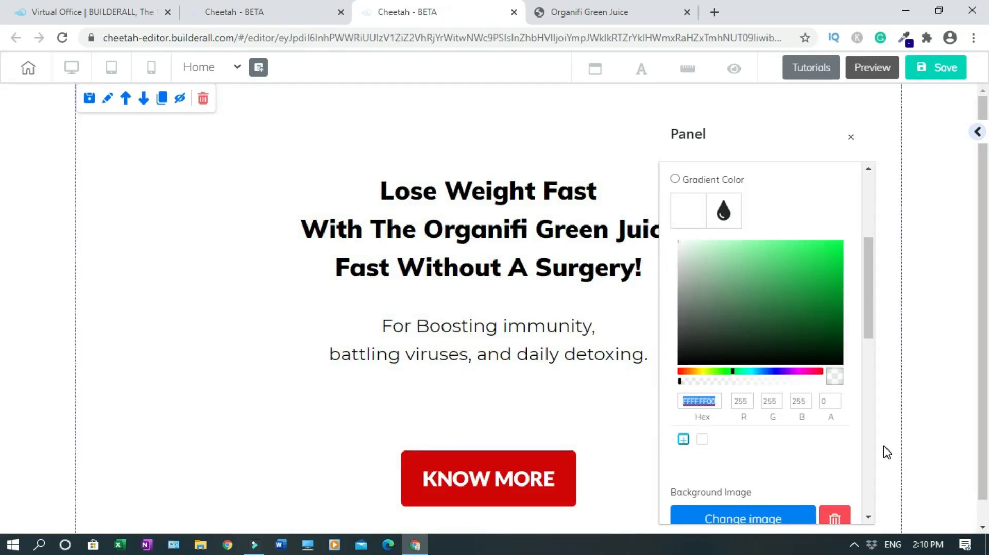
left_click(850, 139)
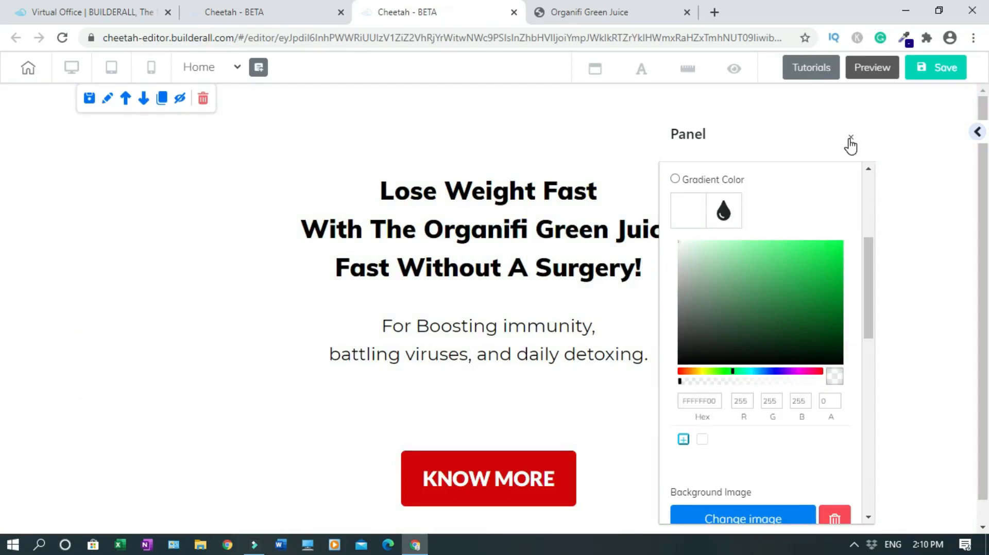
left_click(850, 139)
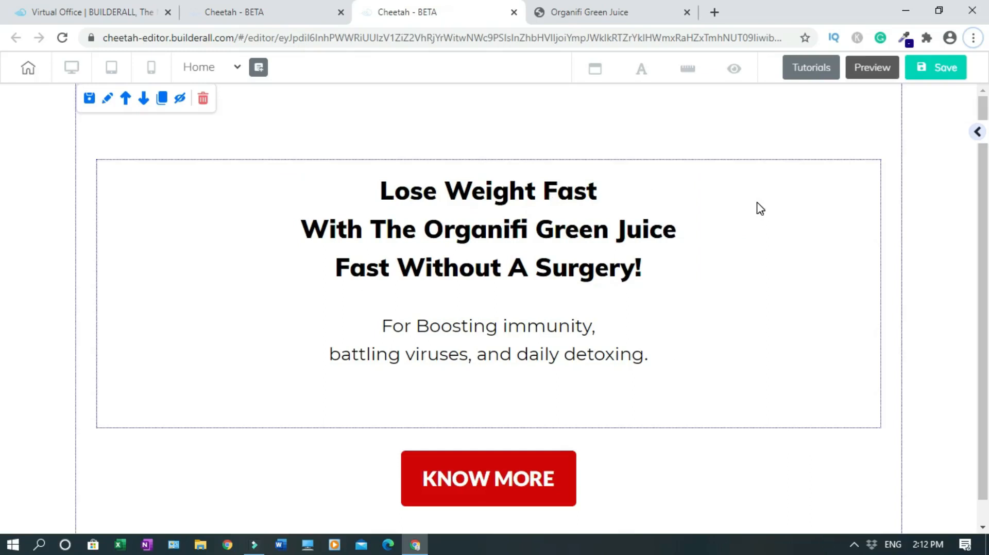
Nudge the headline down and add a shaded grey box above it at the section top
left_click_drag(759, 207, 756, 214)
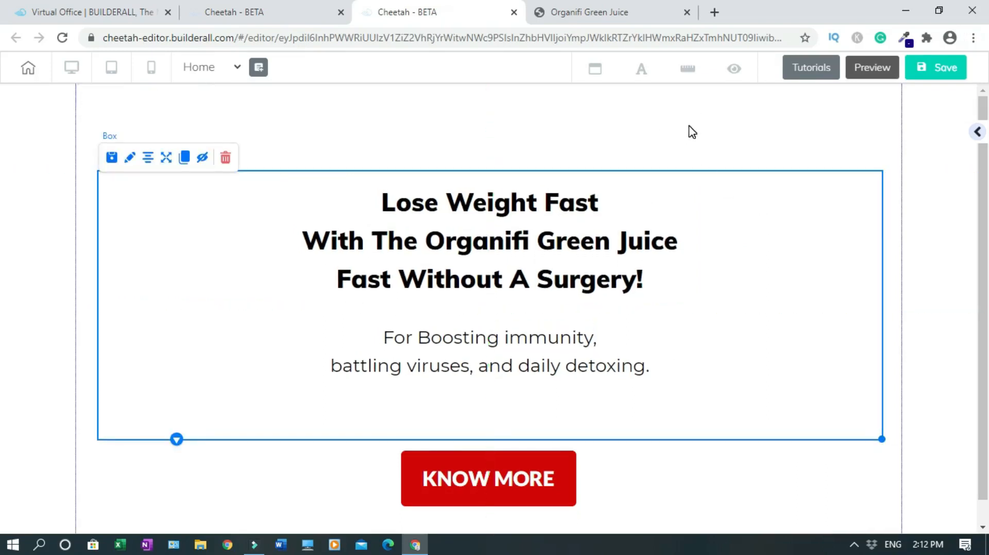
left_click(978, 133)
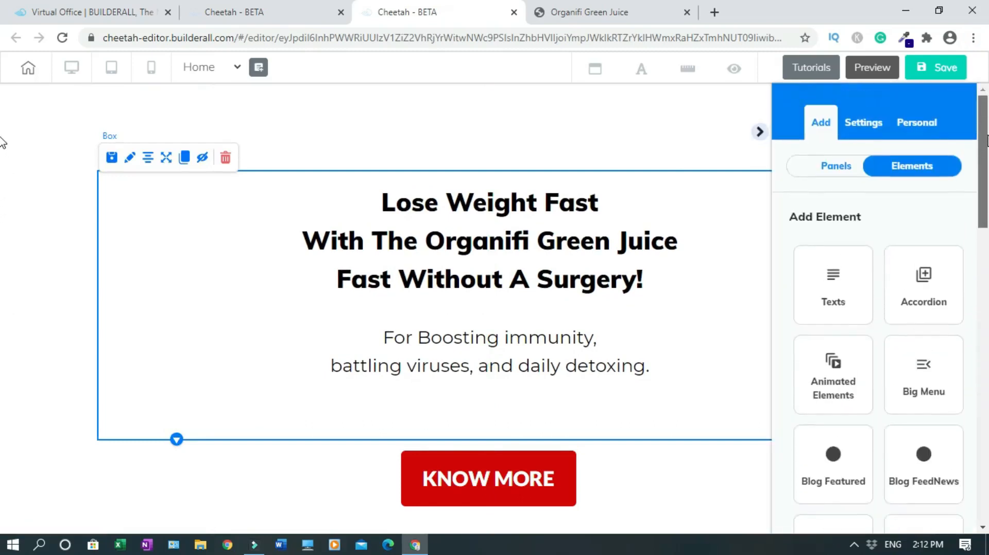
left_click_drag(987, 180, 987, 310)
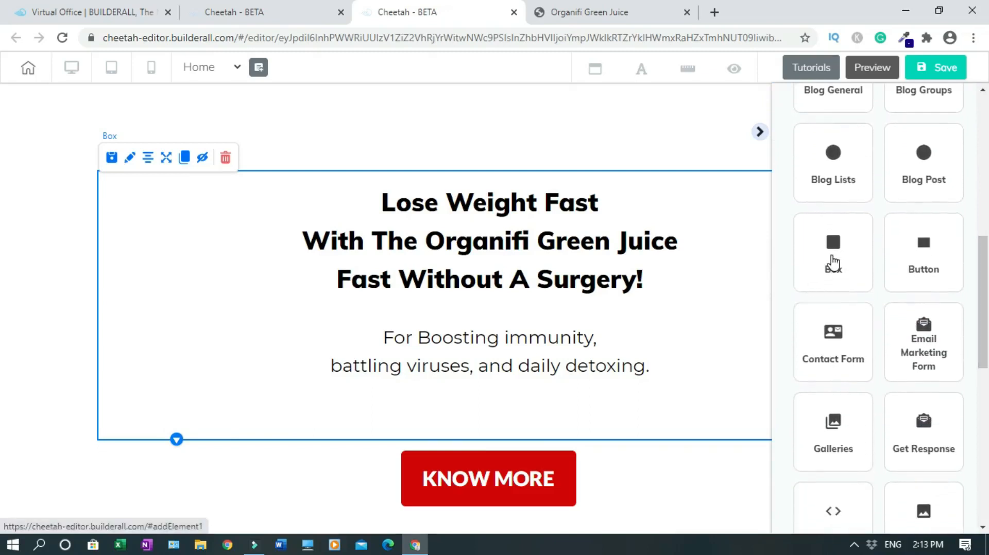
left_click(833, 263)
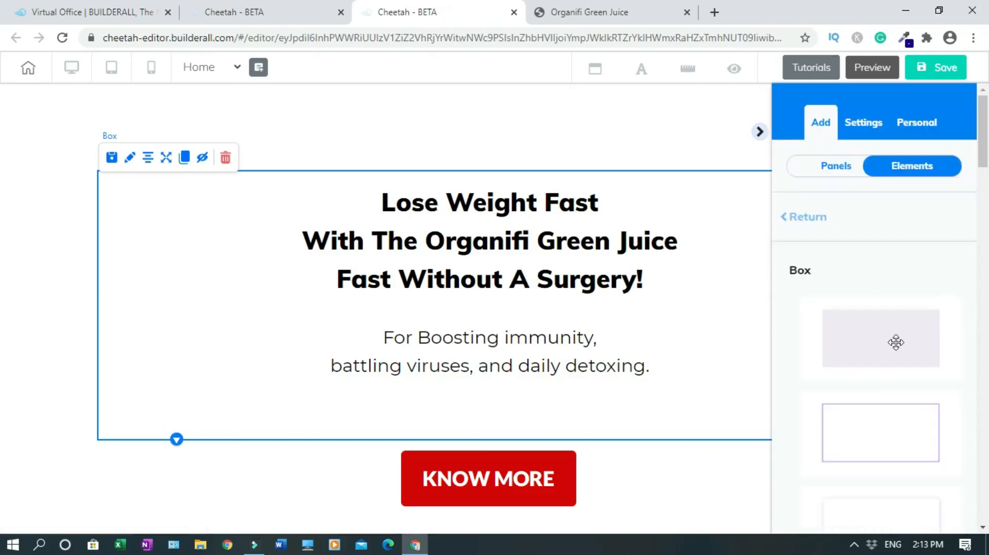
left_click_drag(878, 340, 464, 129)
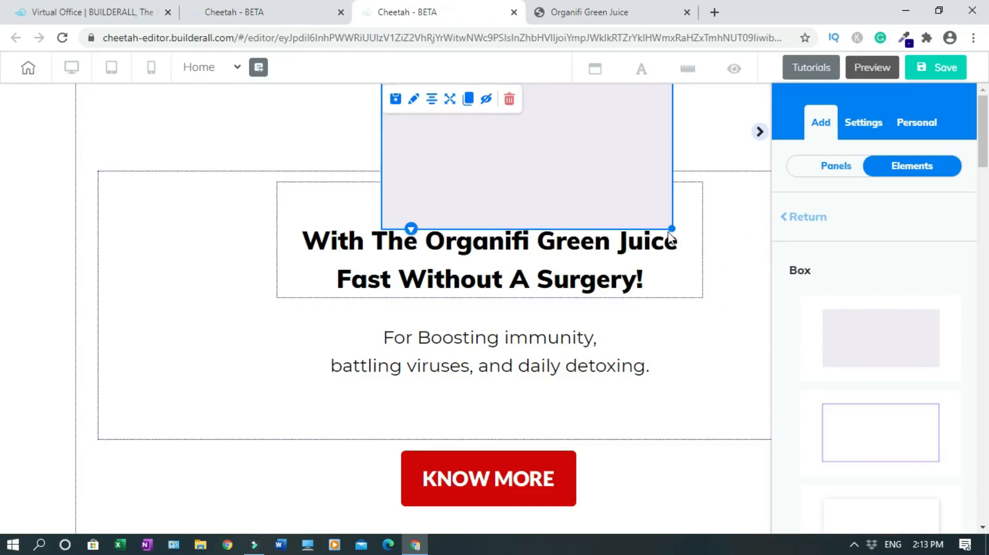
left_click_drag(672, 229, 602, 156)
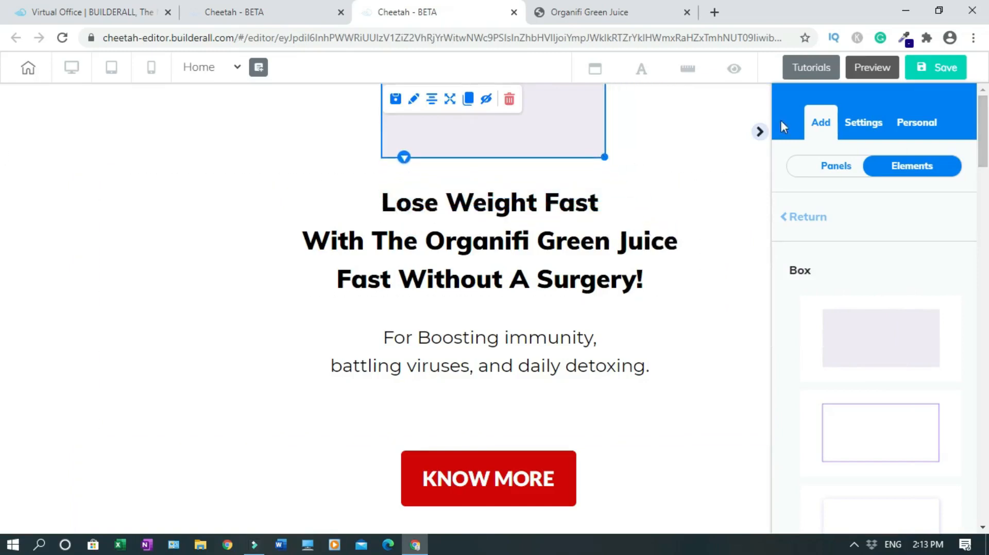
left_click(759, 132)
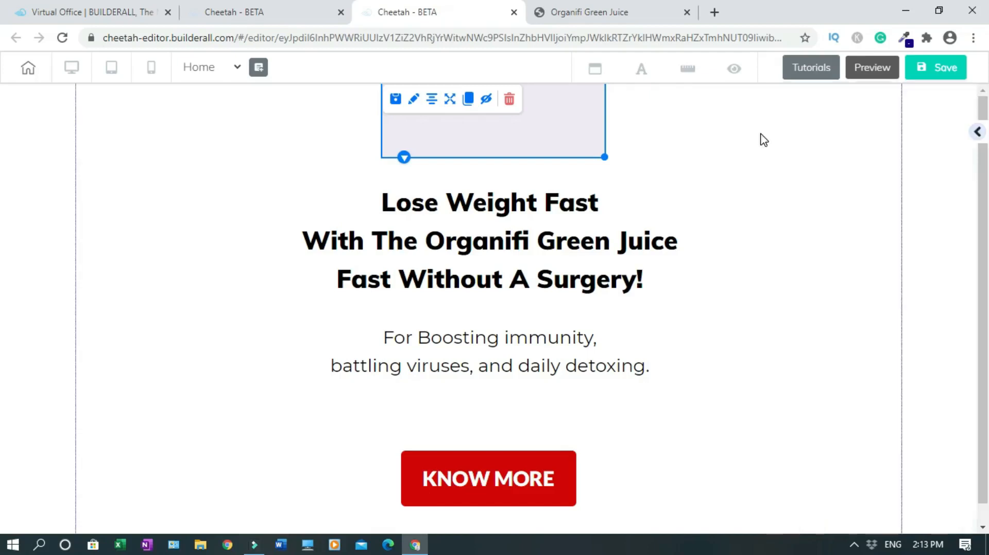
Stretch the grey box from the left to the right page edge as a slim top band
left_click_drag(604, 156, 899, 167)
left_click_drag(793, 138, 489, 143)
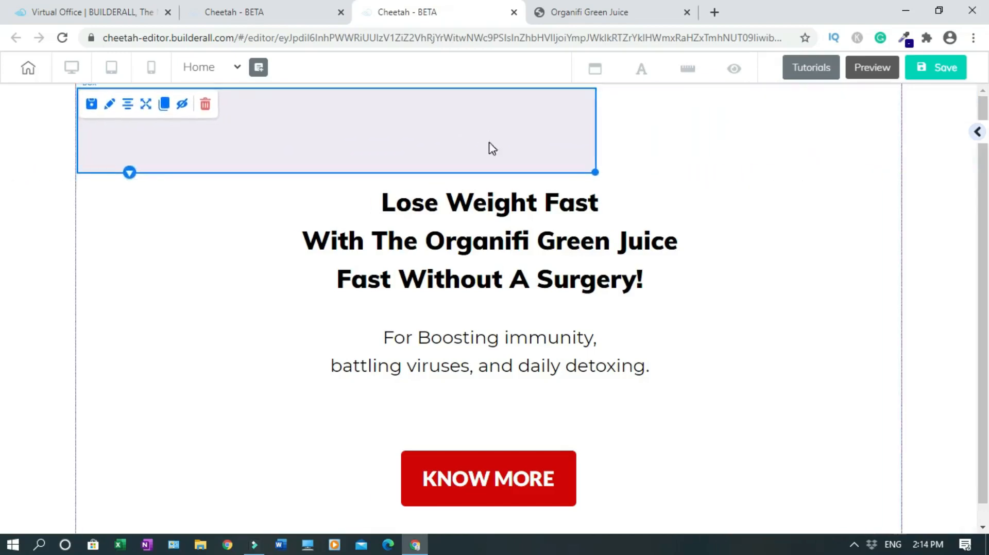
left_click_drag(596, 172, 900, 158)
left_click_drag(802, 136, 801, 131)
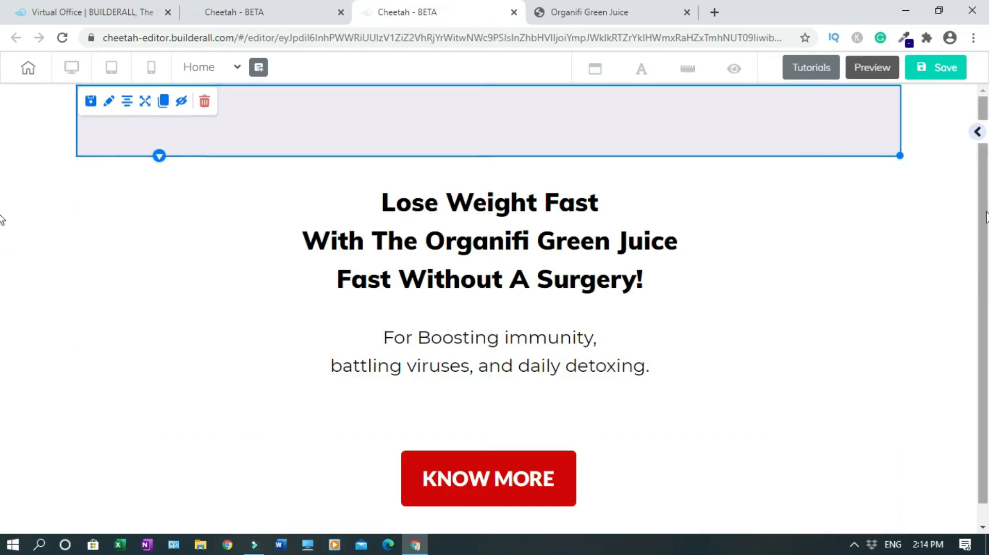
left_click(951, 224)
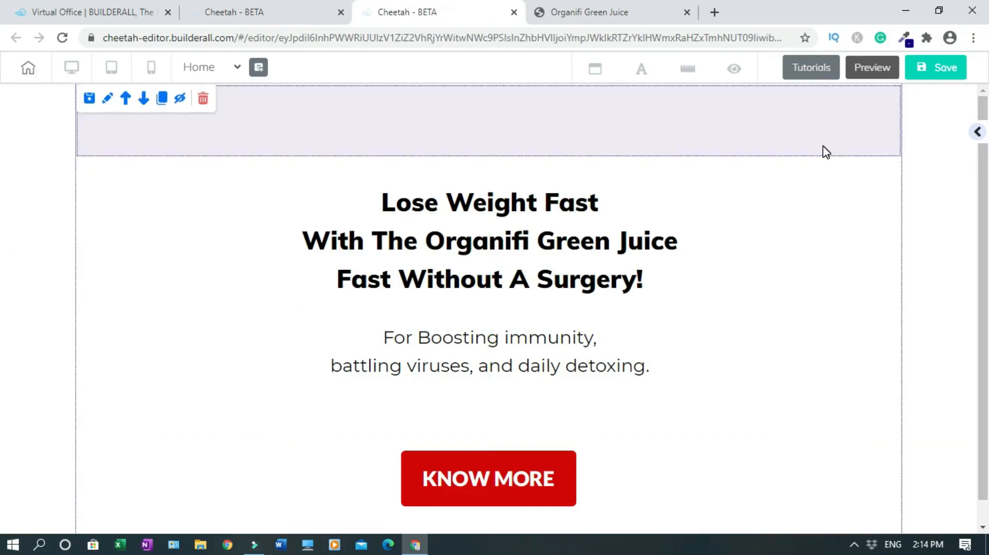
left_click(765, 149)
left_click_drag(903, 154, 980, 163)
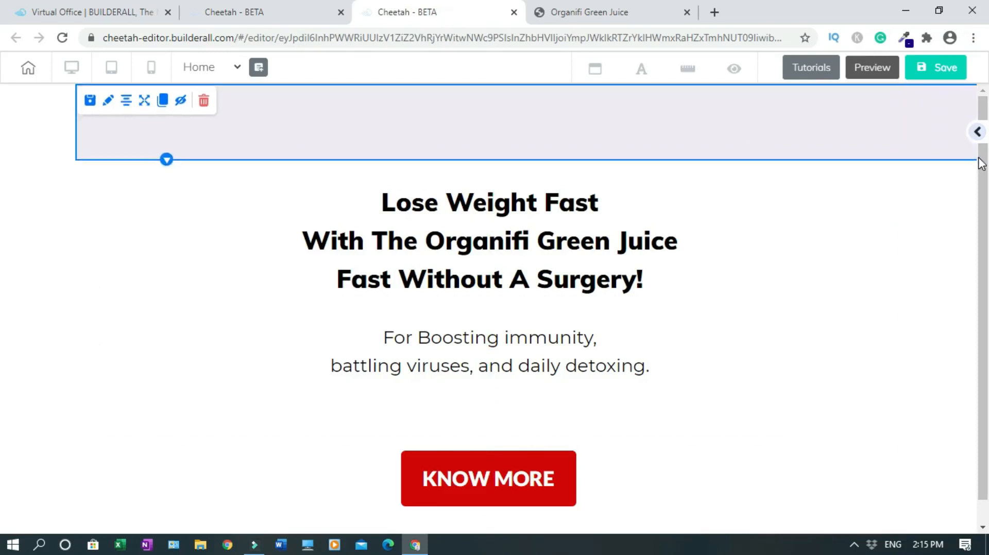
left_click_drag(468, 125, 421, 117)
left_click_drag(903, 158, 978, 145)
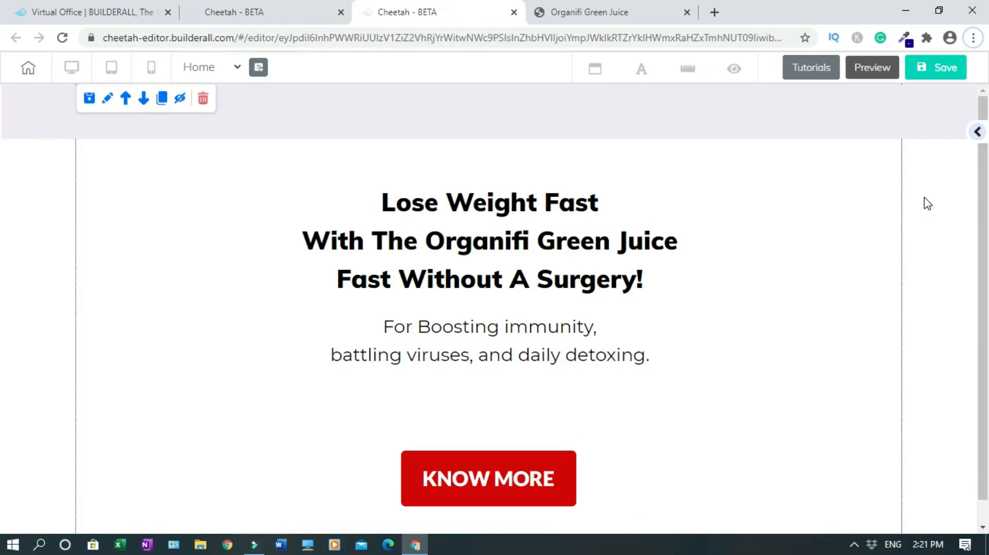
Drop a Title H5 text element centred inside the grey top bar
left_click(976, 134)
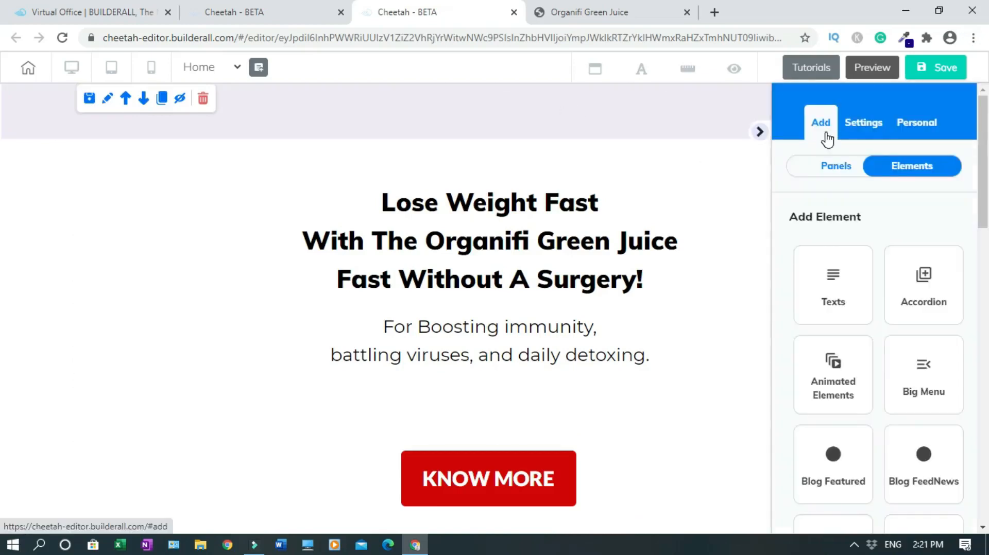
left_click(840, 291)
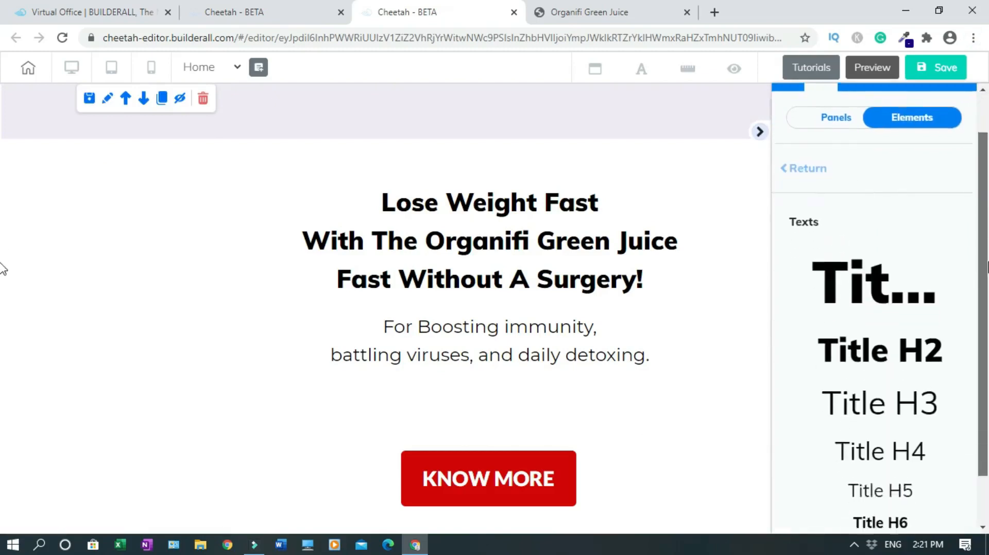
left_click_drag(882, 431, 478, 119)
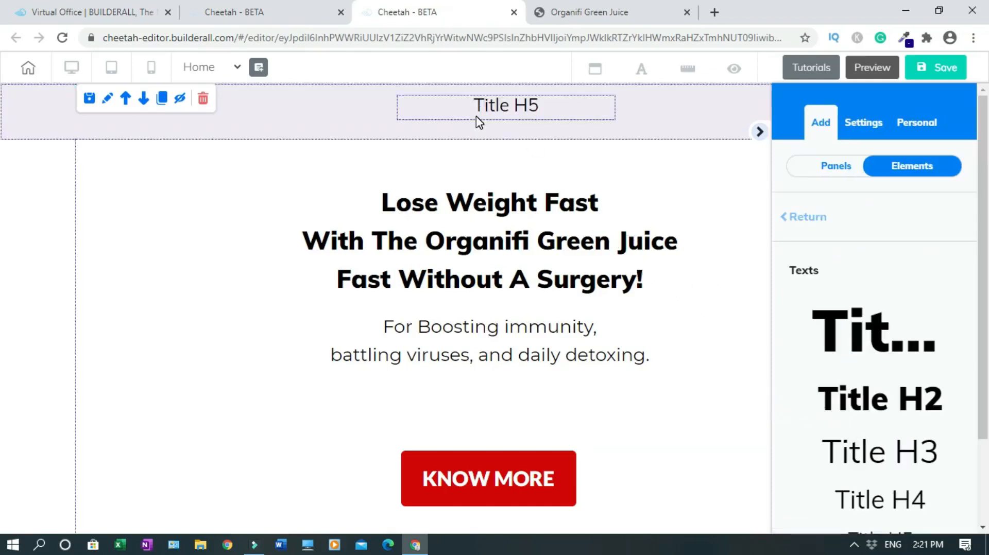
left_click(761, 133)
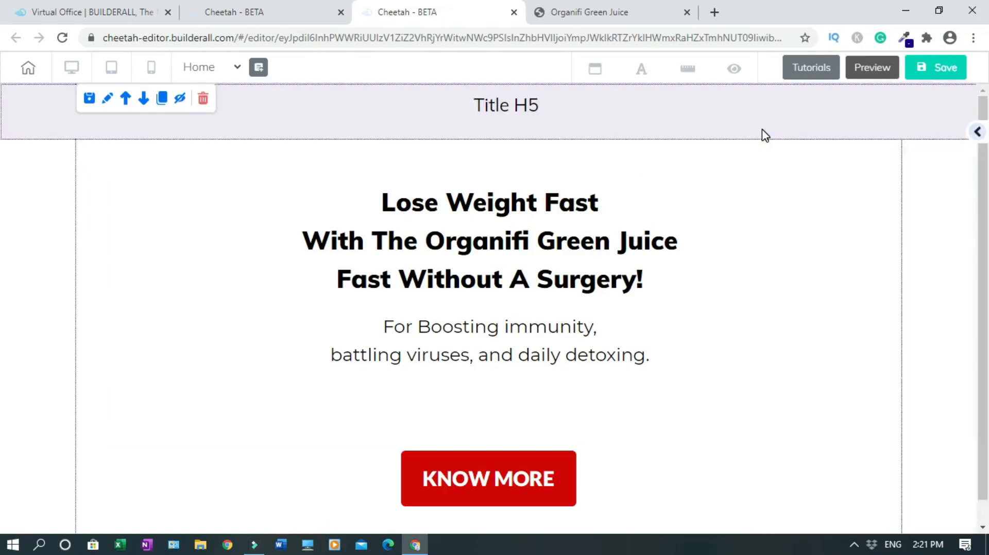
Replace the Title H5 heading text with 'Weight Loss Bait'
double_click(517, 109)
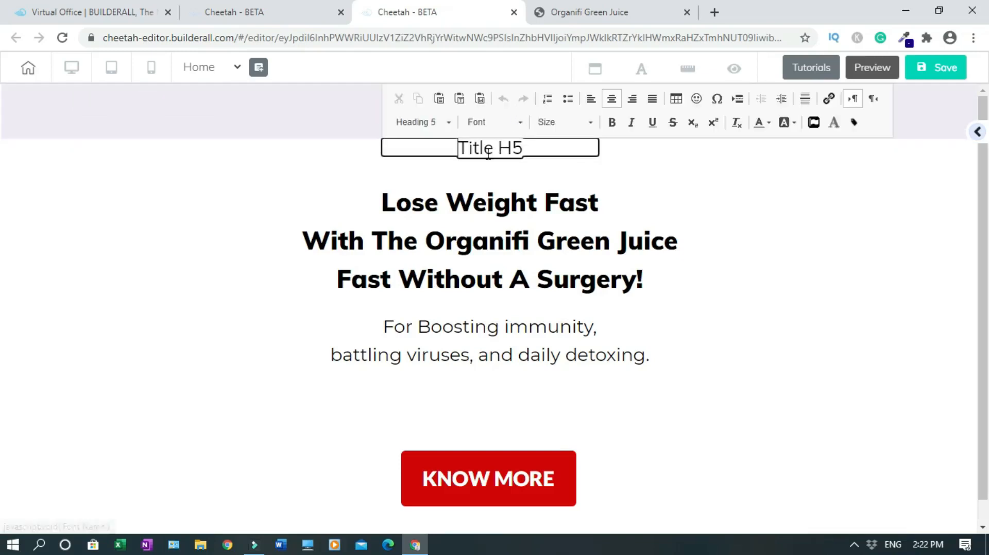
triple_click(493, 148)
type("Weight Loss Bait")
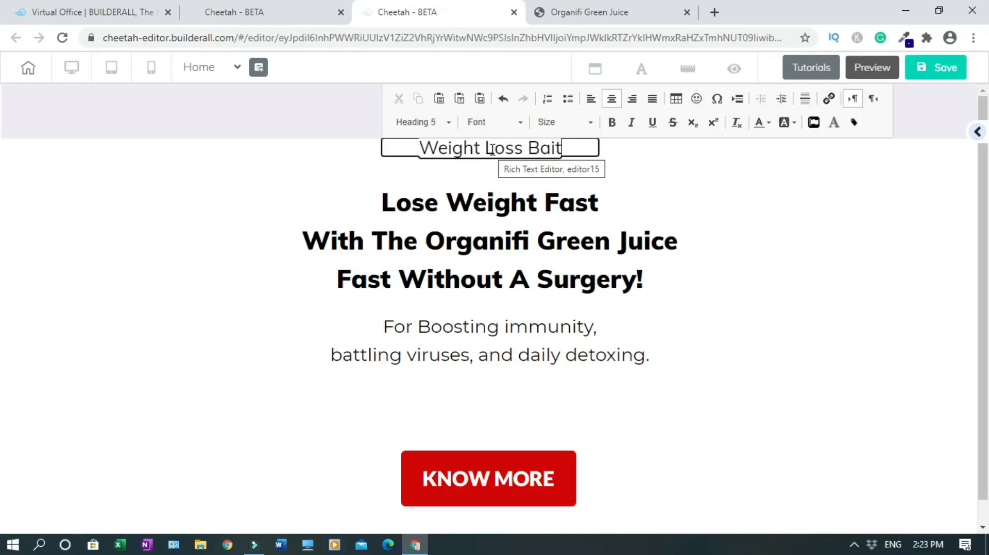
Colour 'Weight Loss' dark emerald green and 'Bait' vivid yellow
left_click_drag(421, 147, 523, 148)
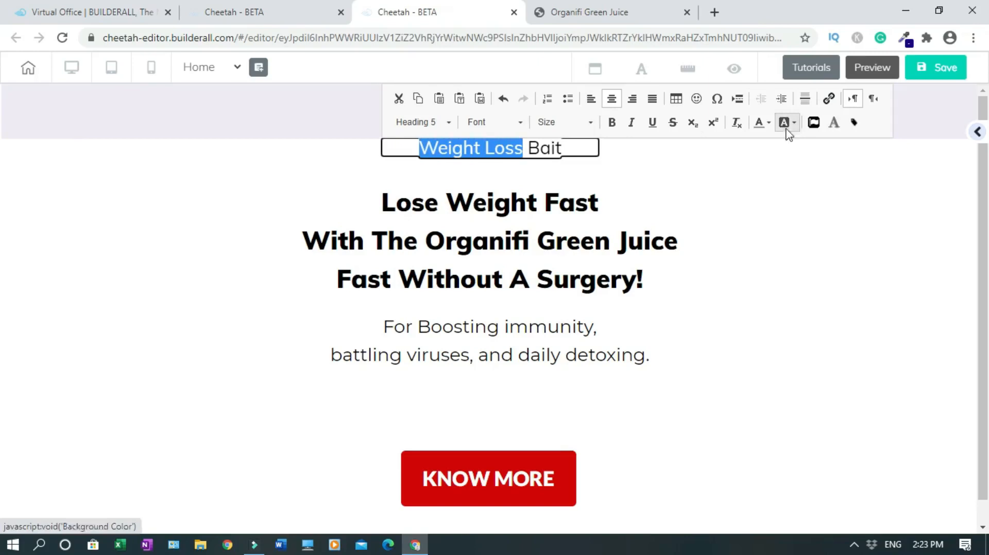
left_click(768, 123)
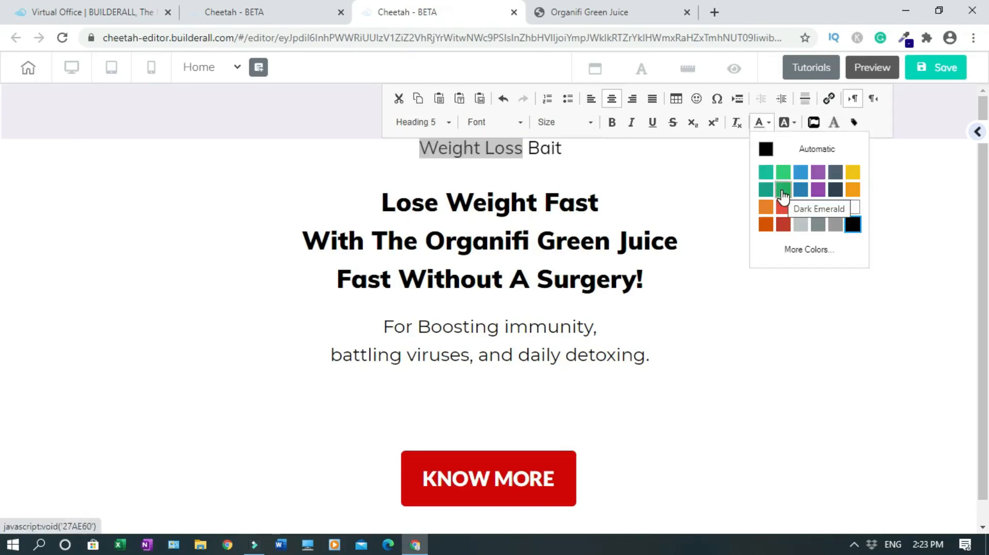
left_click(783, 191)
triple_click(555, 148)
left_click_drag(528, 149, 563, 149)
left_click(767, 123)
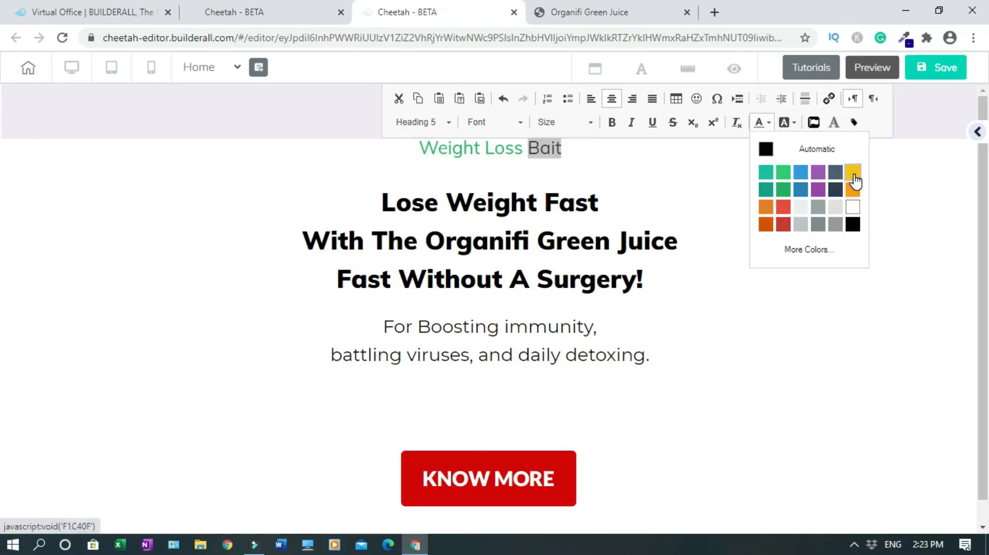
left_click(854, 174)
left_click(706, 166)
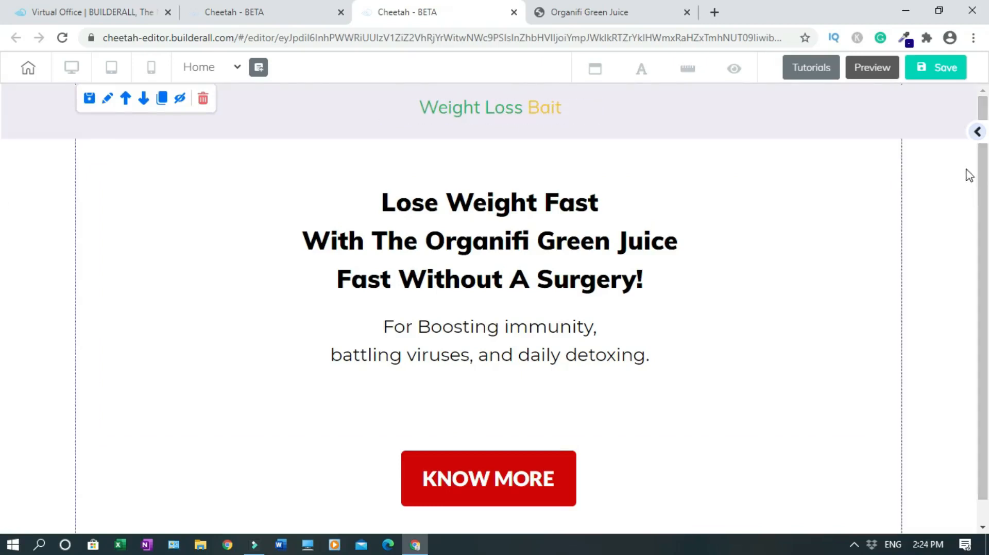
left_click(978, 132)
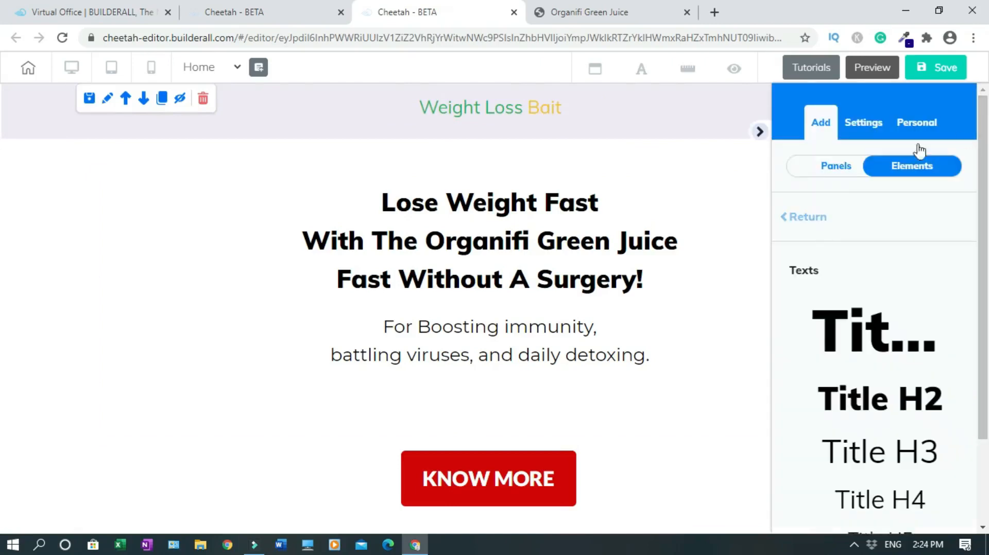
left_click(836, 168)
left_click_drag(988, 184, 988, 223)
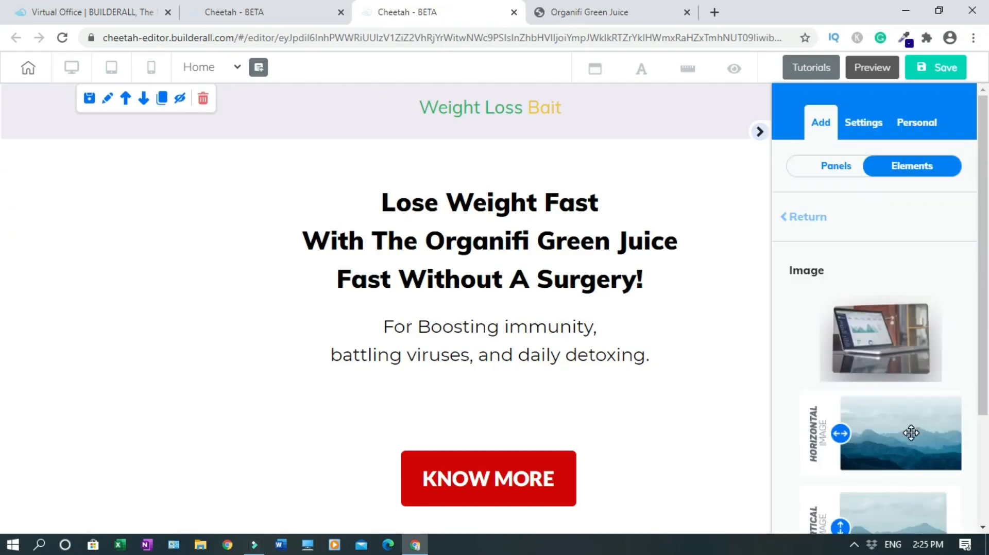
left_click_drag(988, 353, 988, 468)
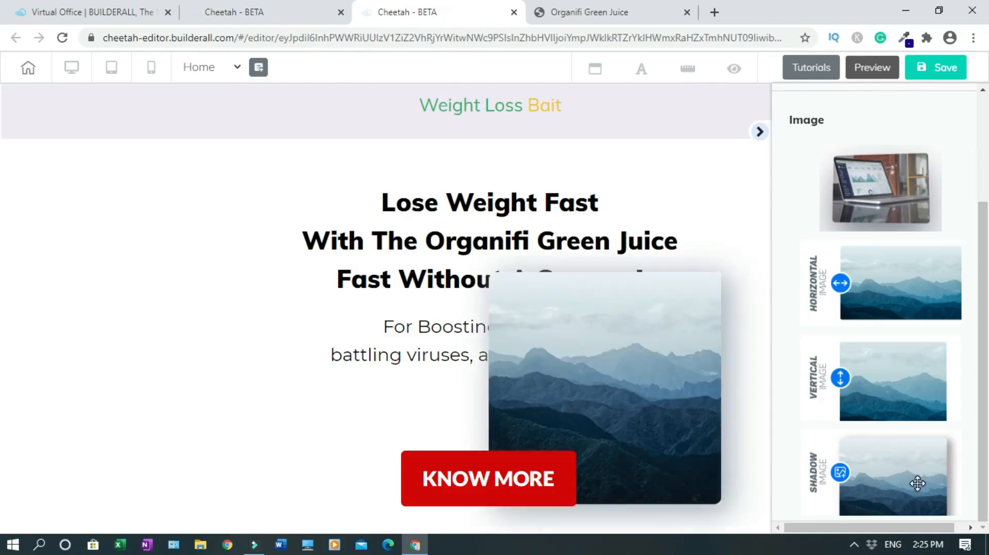
left_click(758, 132)
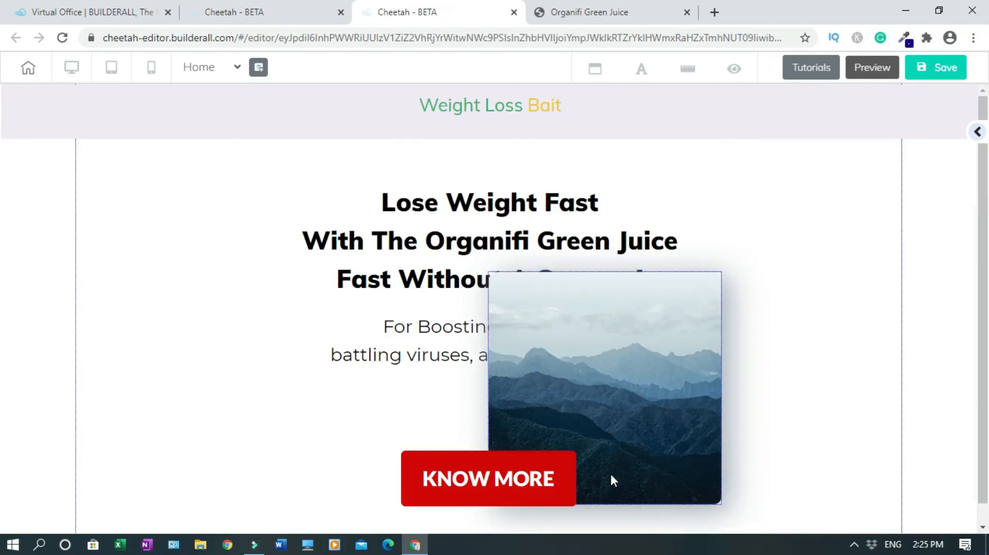
left_click(641, 427)
left_click_drag(692, 478, 165, 109)
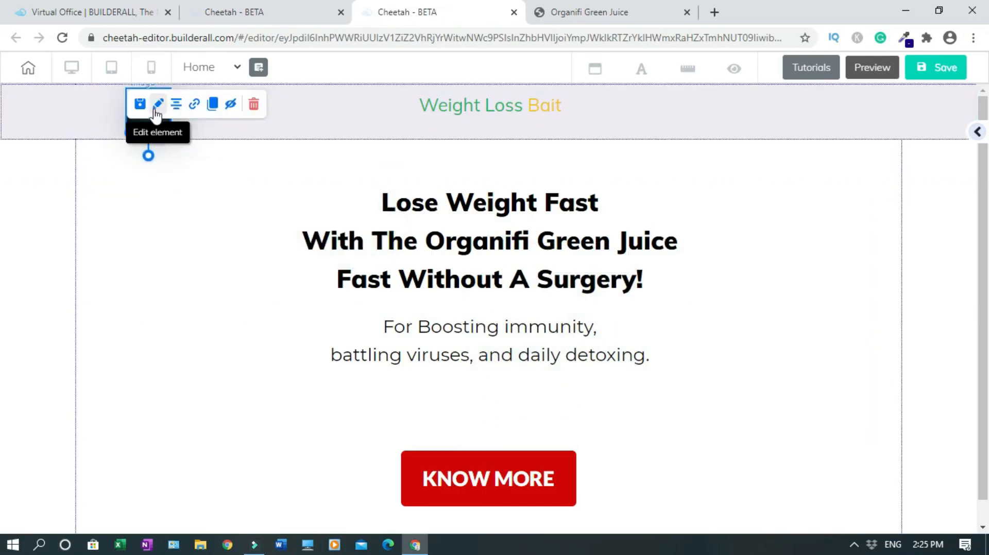
left_click(157, 113)
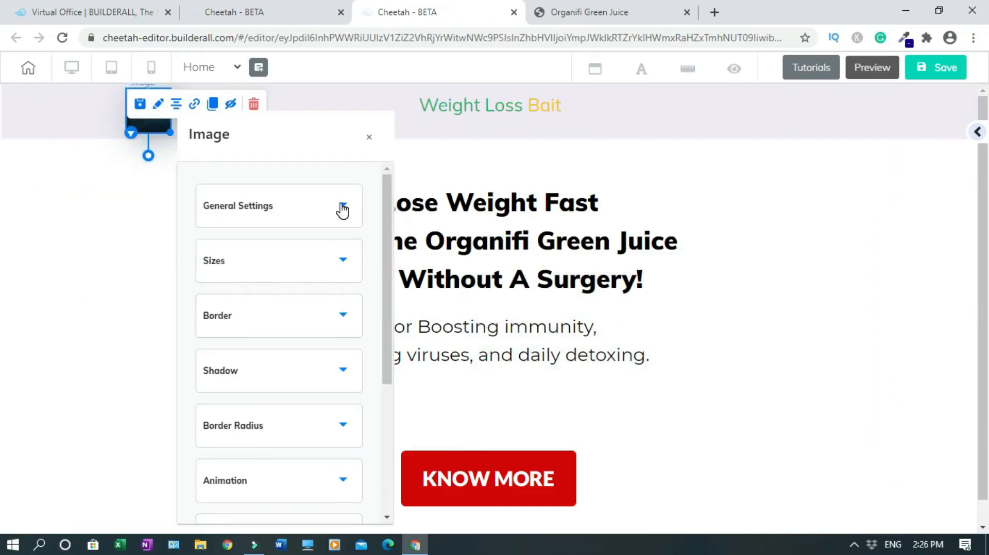
left_click(342, 209)
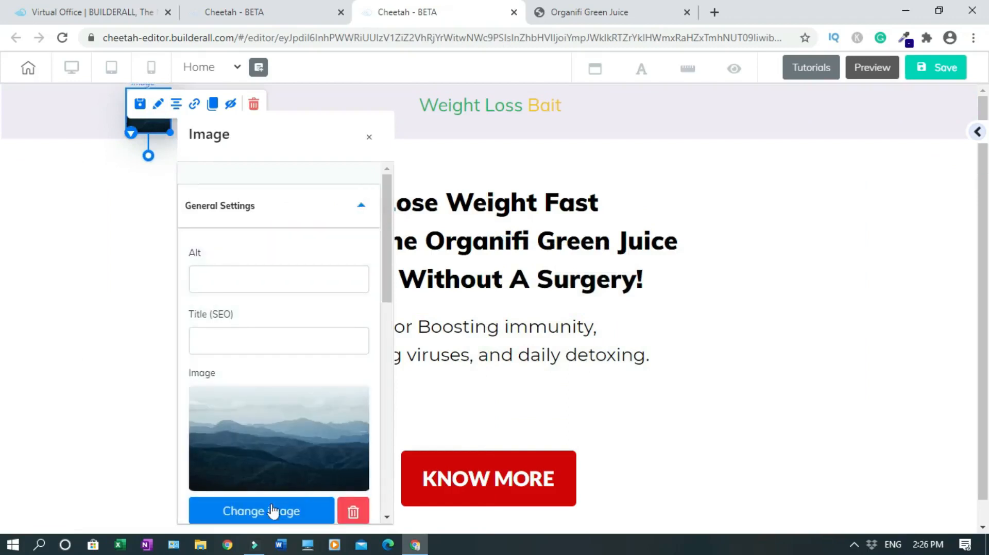
left_click(370, 138)
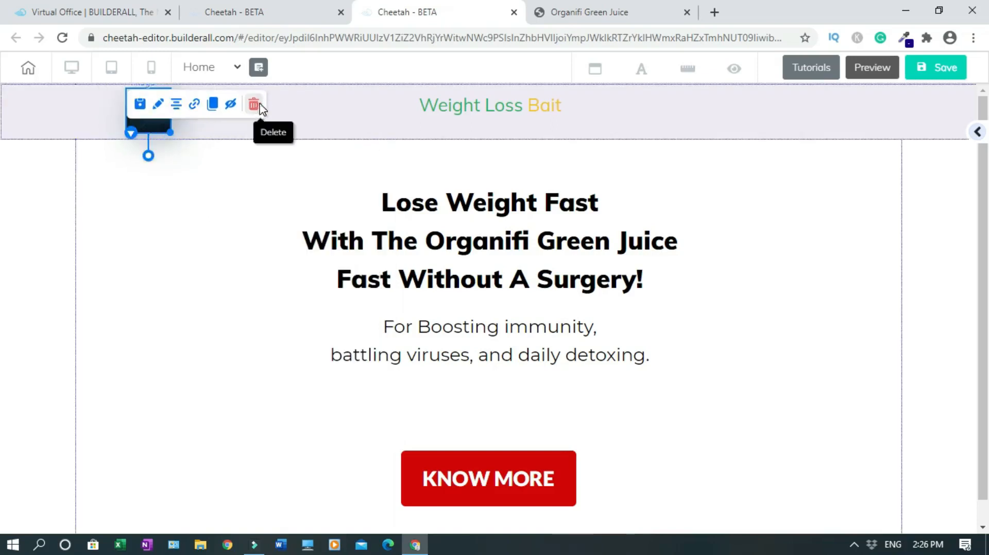
left_click(254, 104)
left_click(554, 319)
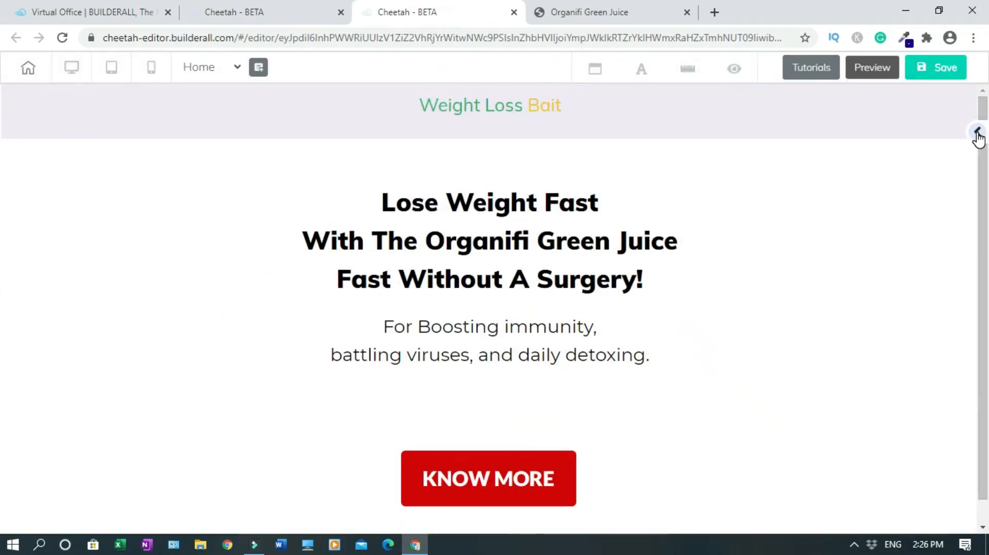
Add a laptop image element to the left side of the hero section
left_click(977, 133)
left_click(883, 172)
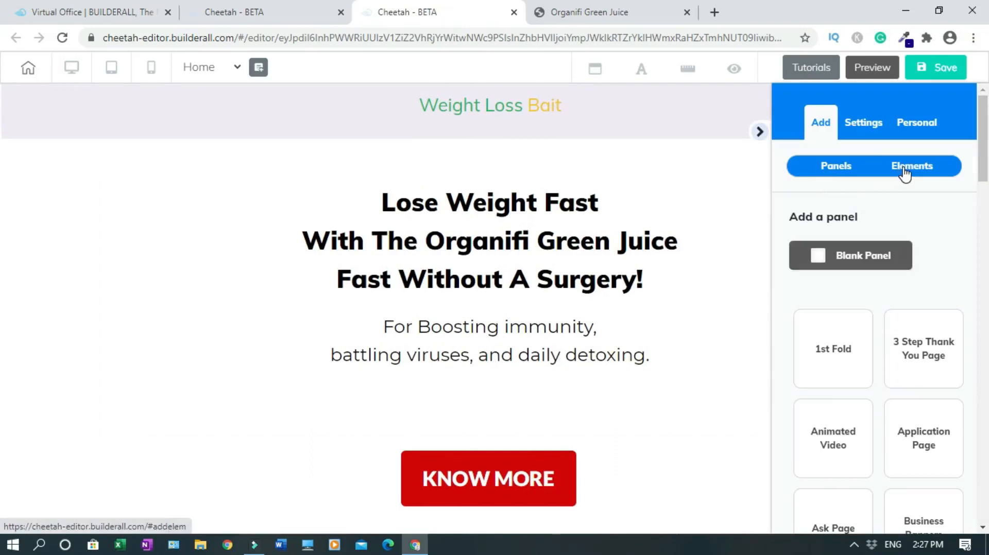
left_click(822, 176)
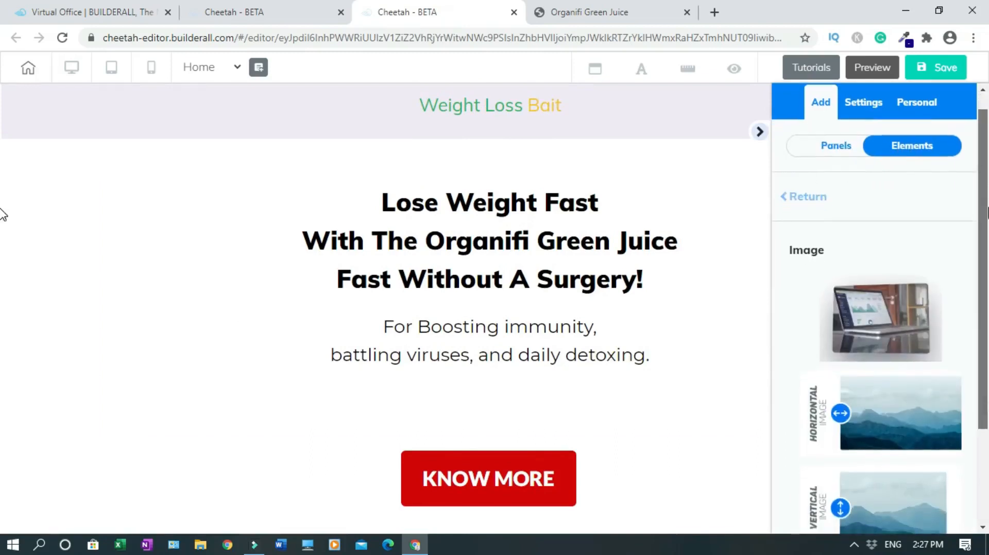
left_click(784, 224)
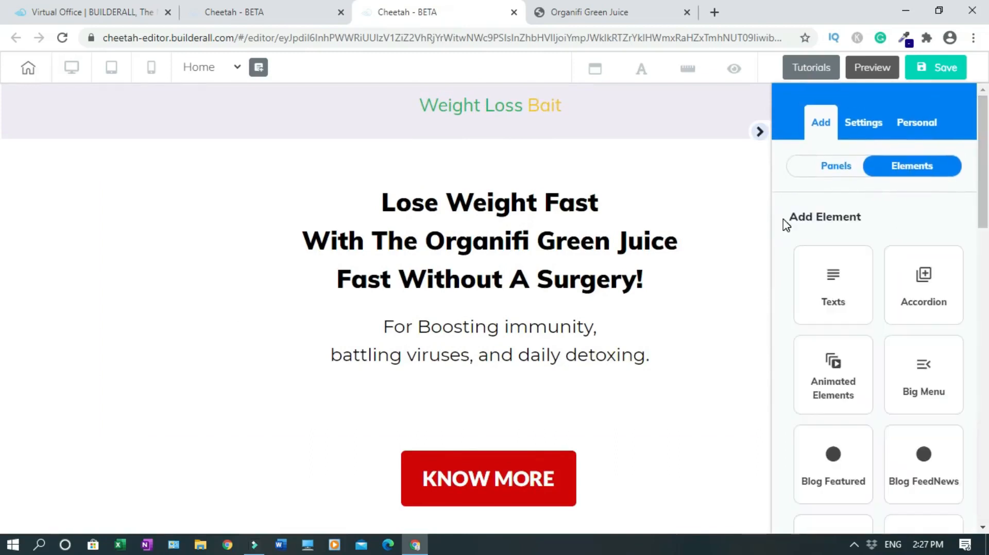
left_click_drag(988, 170, 982, 128)
left_click_drag(986, 211, 986, 409)
left_click(929, 358)
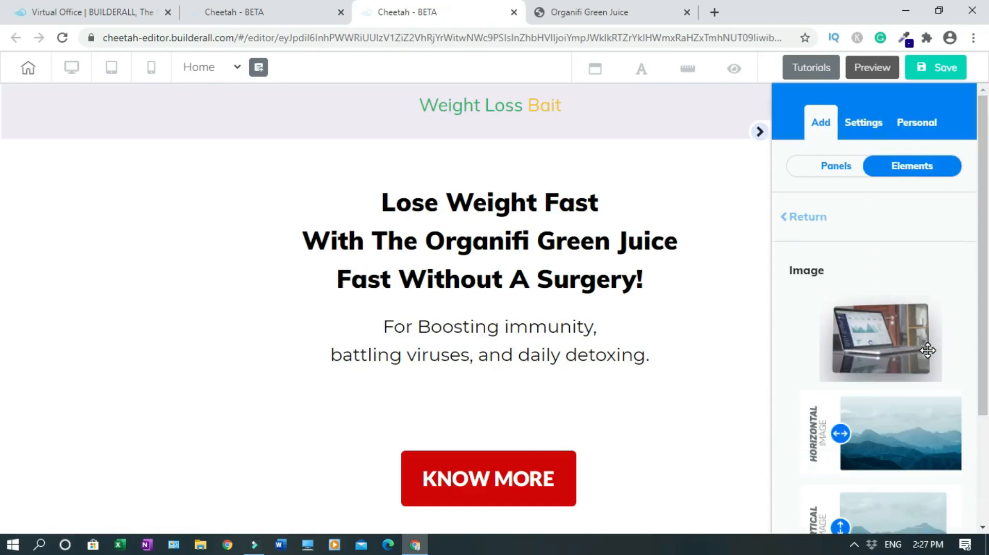
left_click_drag(927, 350, 240, 235)
left_click(760, 131)
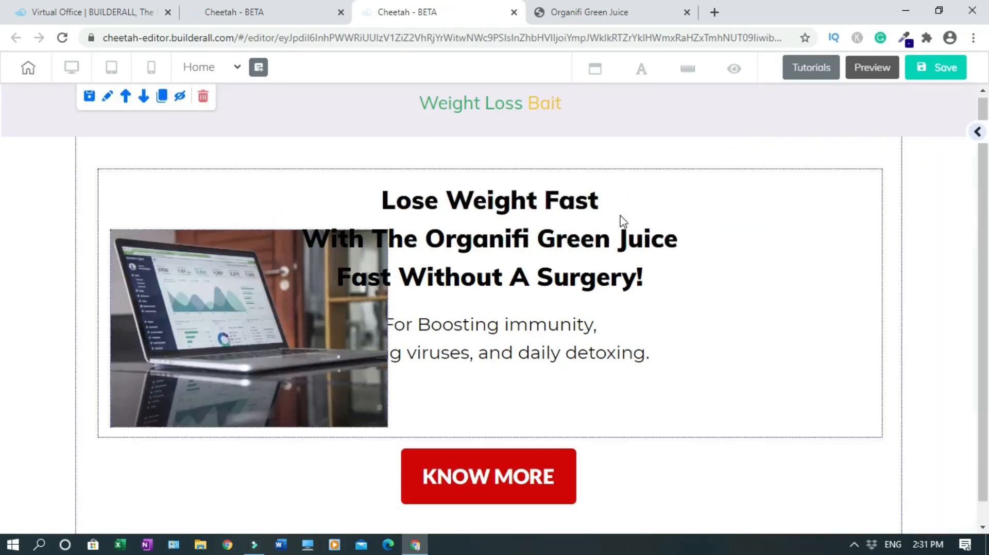
Move the headline and subtitle beside the image, centring the headline, and raise the image
left_click_drag(525, 228, 661, 234)
left_click_drag(537, 334, 673, 360)
left_click_drag(707, 230, 720, 231)
left_click_drag(300, 264, 268, 265)
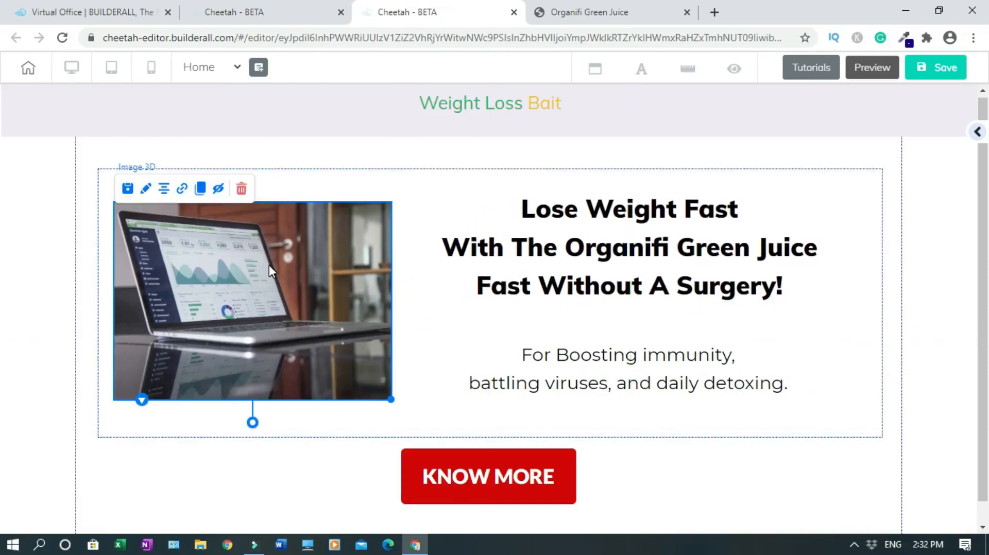
left_click(244, 499)
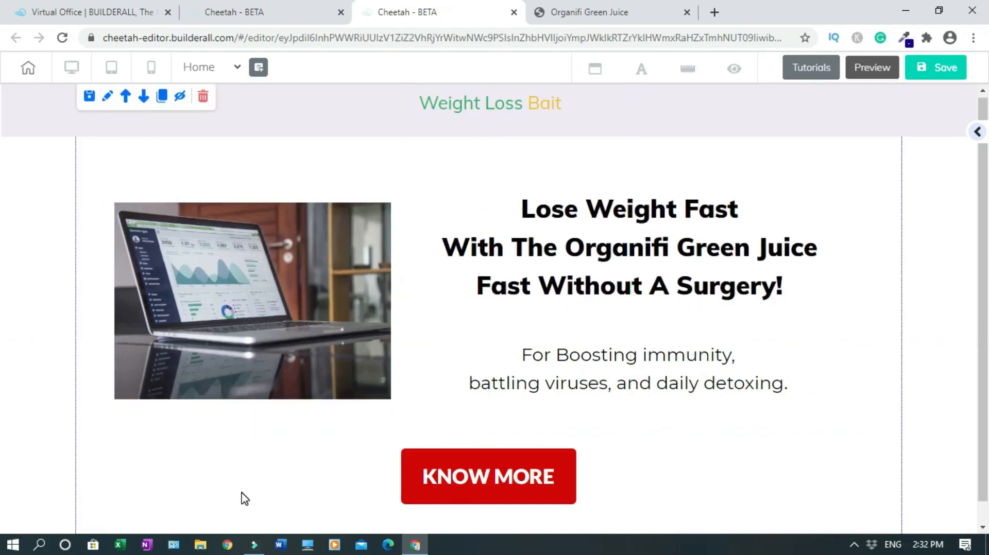
left_click(255, 293)
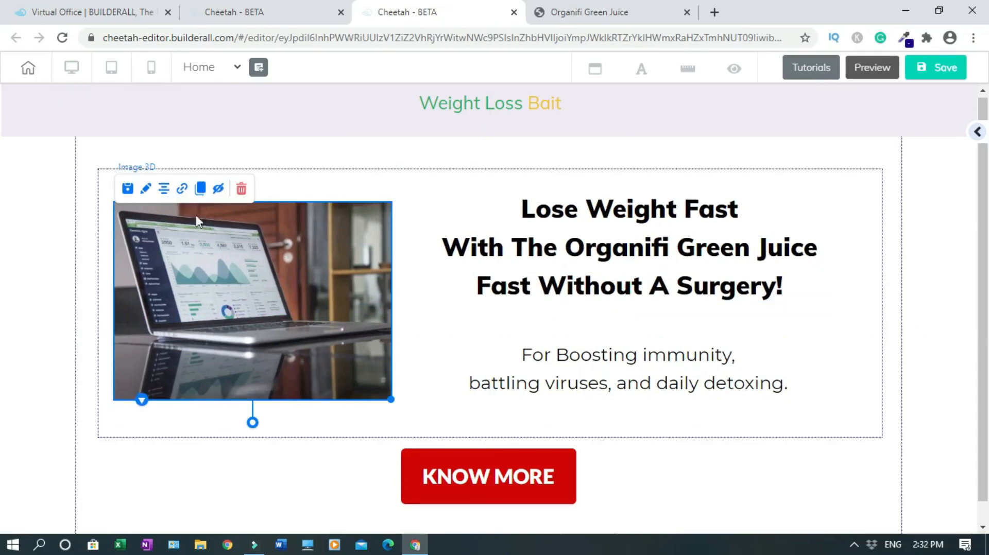
Upload organifi.jpg into the media gallery from the laptop image's general settings
left_click(147, 191)
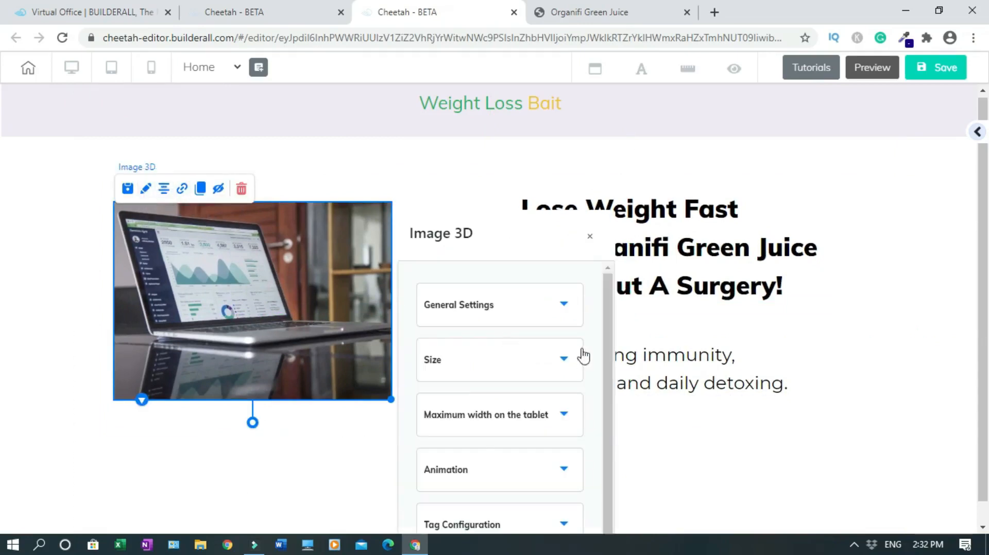
left_click(568, 306)
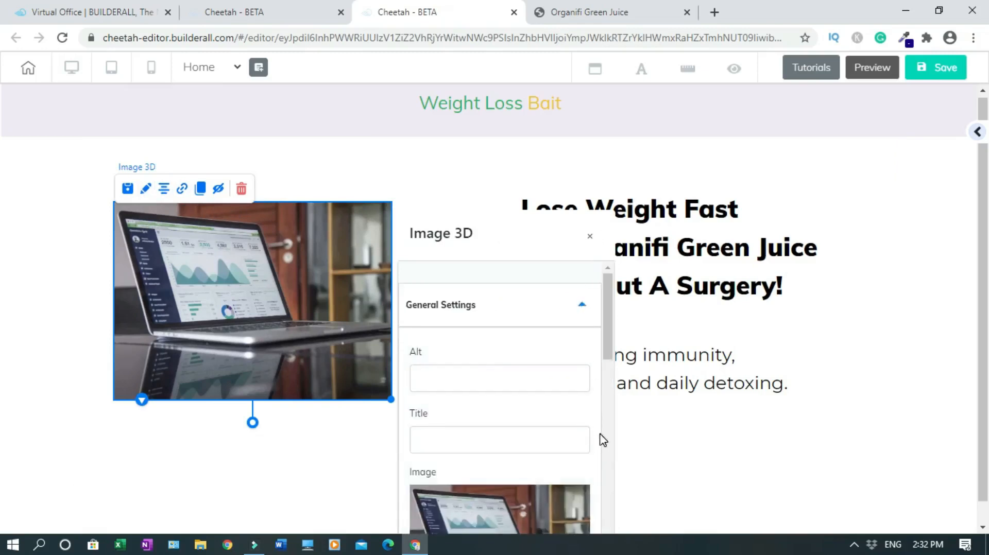
scroll(609, 455, "down", 5)
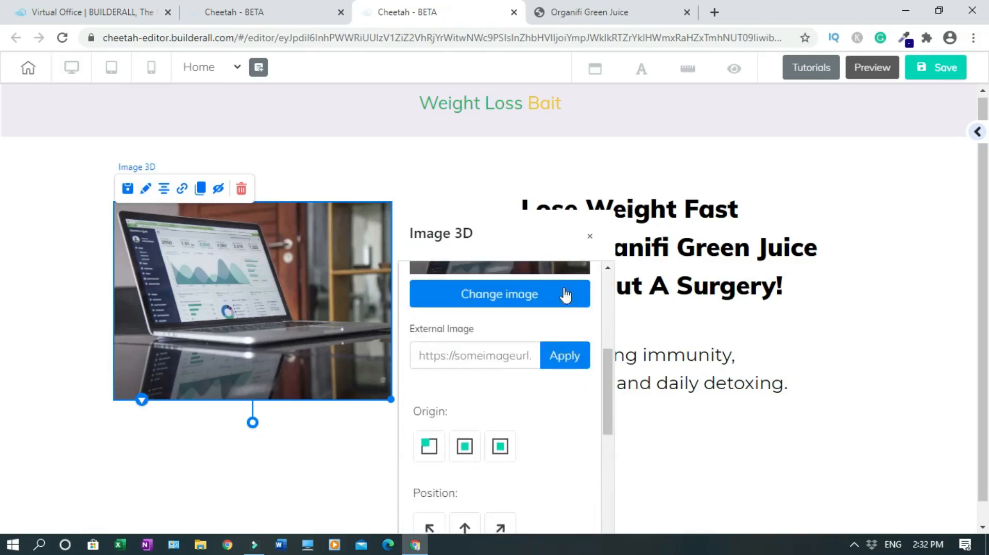
scroll(606, 359, "up", 4)
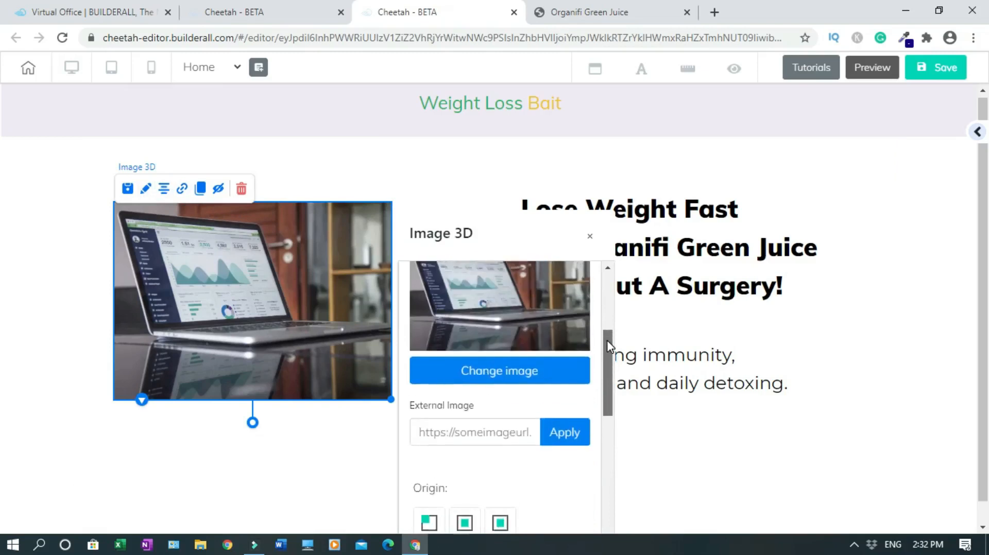
scroll(605, 326, "down", 2)
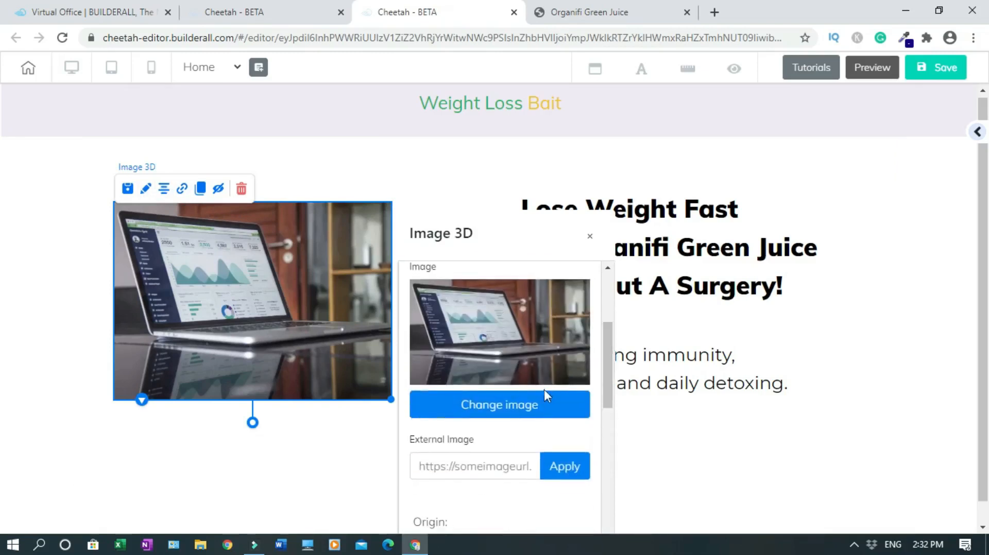
left_click(526, 404)
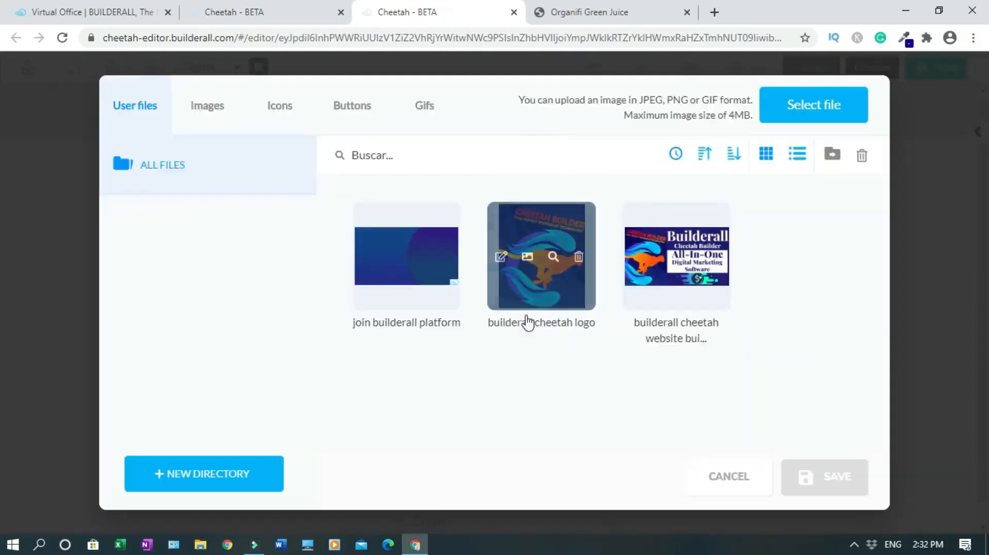
left_click(795, 107)
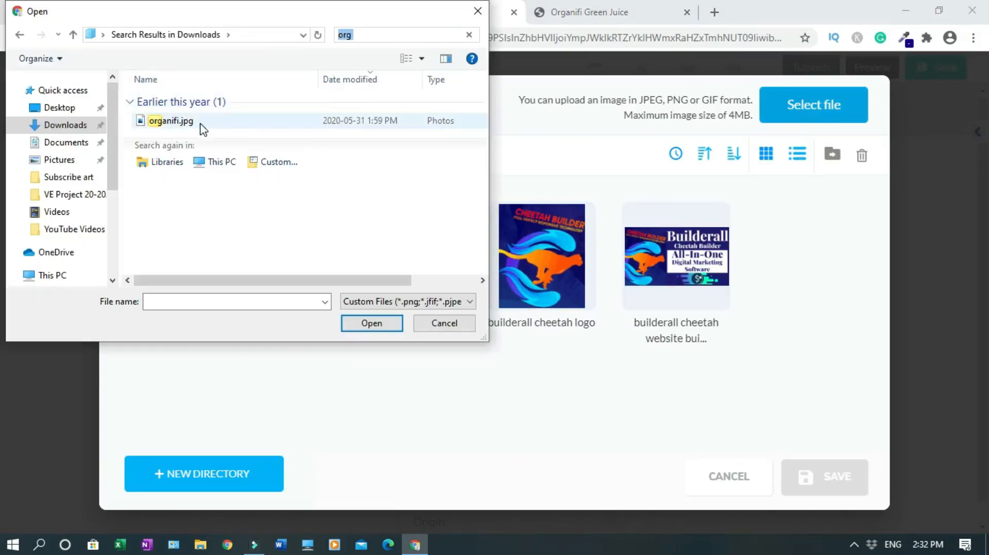
left_click(199, 124)
left_click(375, 323)
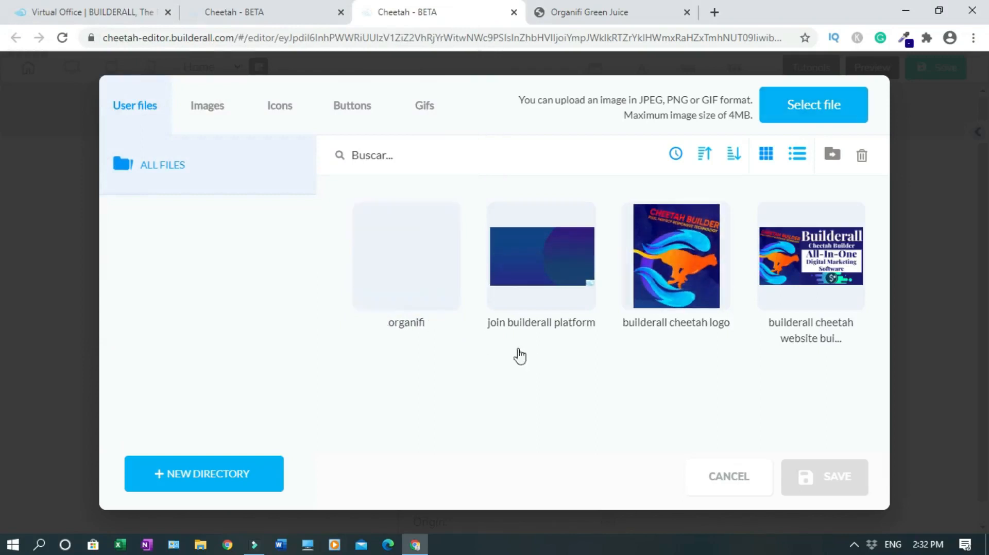
Swap the laptop photo for the uploaded organifi image and close the settings
left_click(421, 277)
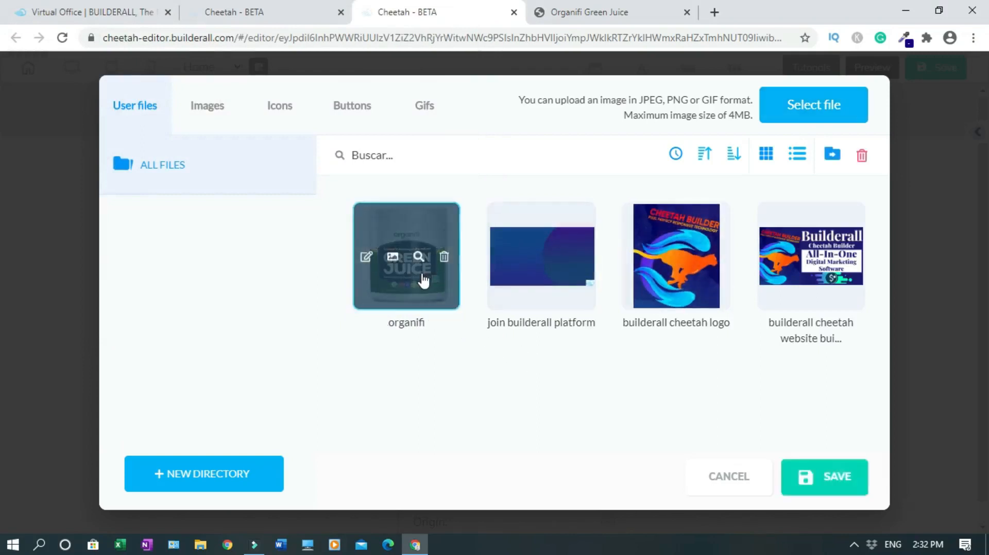
left_click(847, 483)
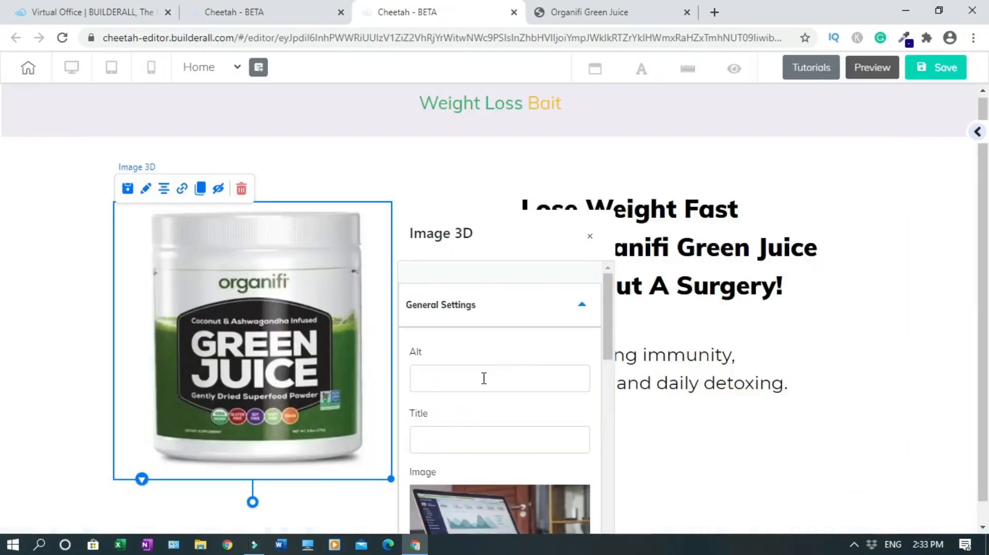
left_click(484, 379)
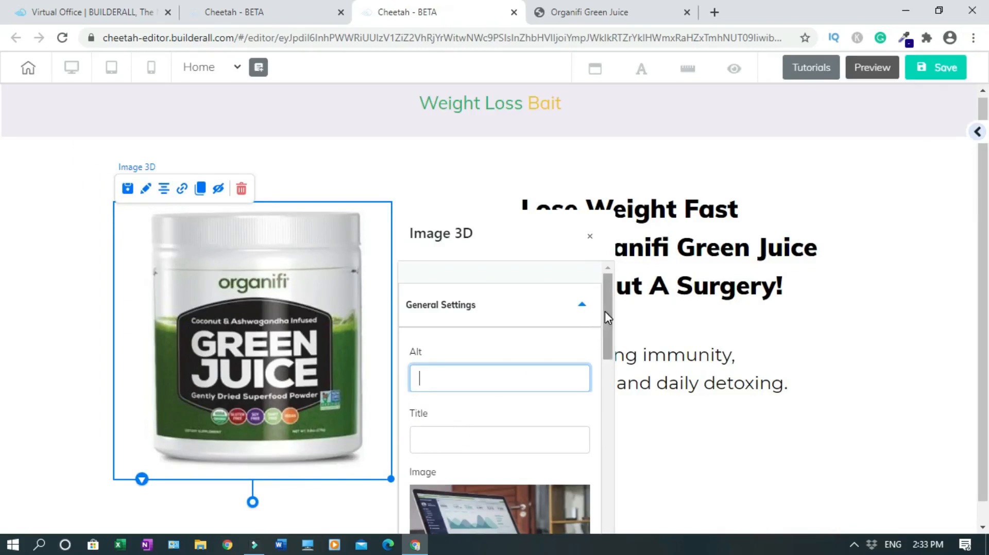
left_click(591, 237)
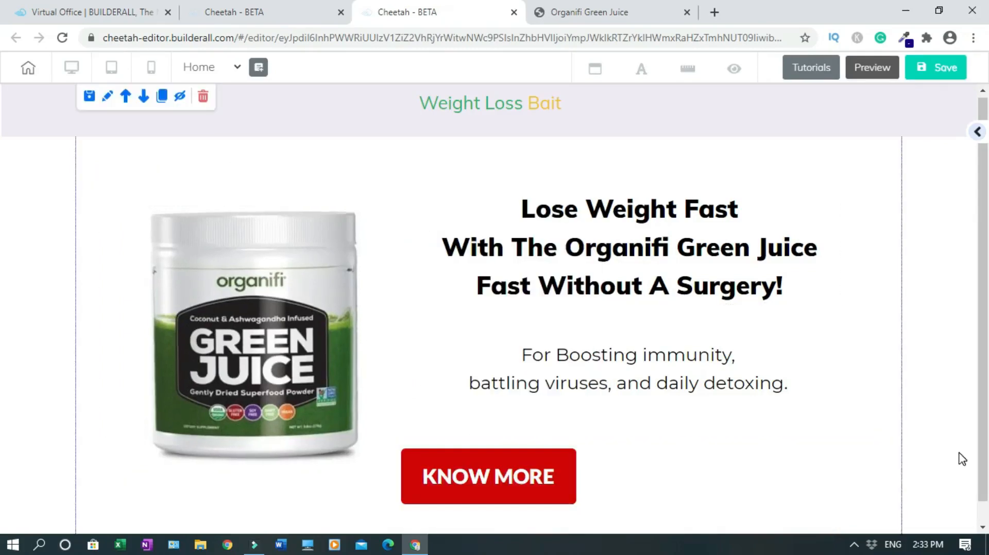
Shrink the Organifi Green Juice product image slightly from its bottom-right corner
left_click(305, 316)
left_click_drag(386, 474, 336, 439)
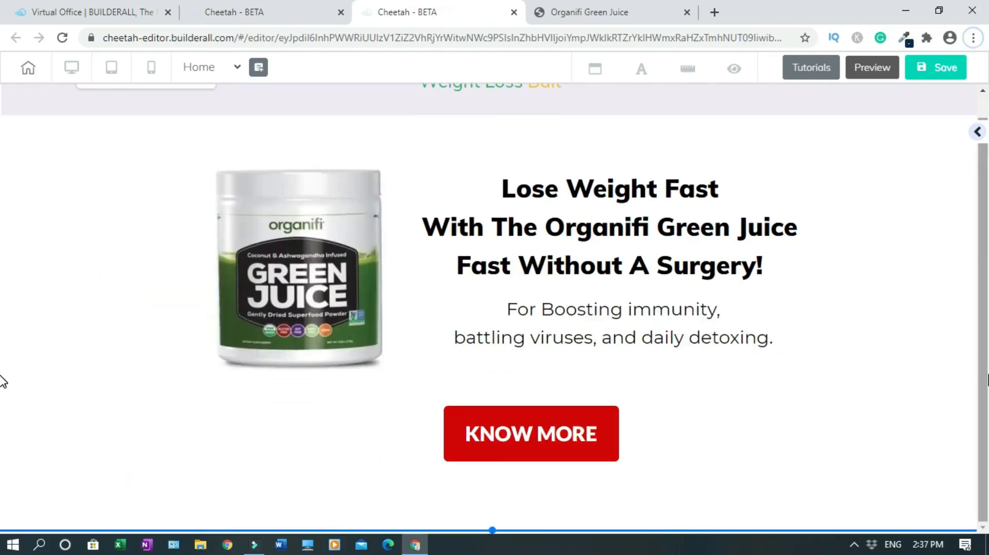
scroll(3, 384, "up", 1)
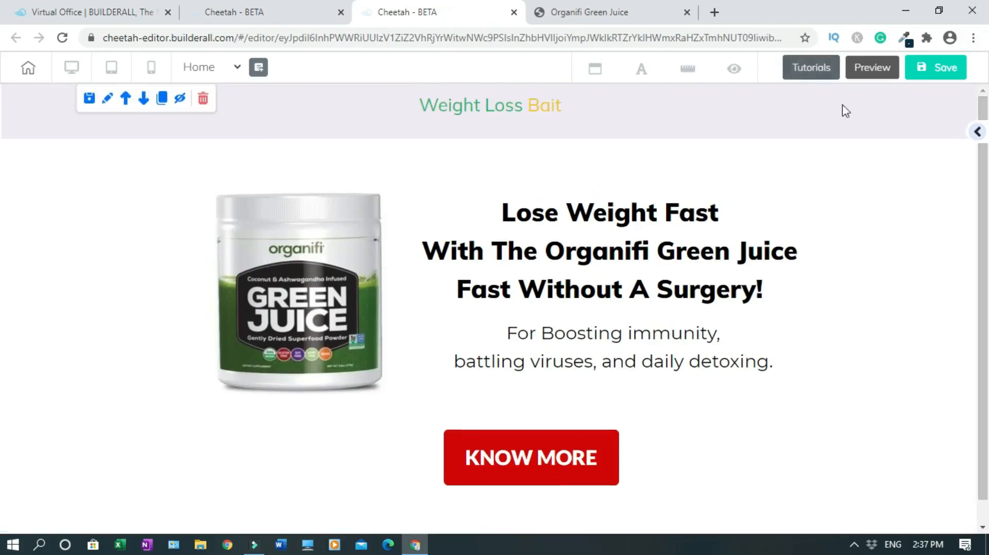
left_click(941, 131)
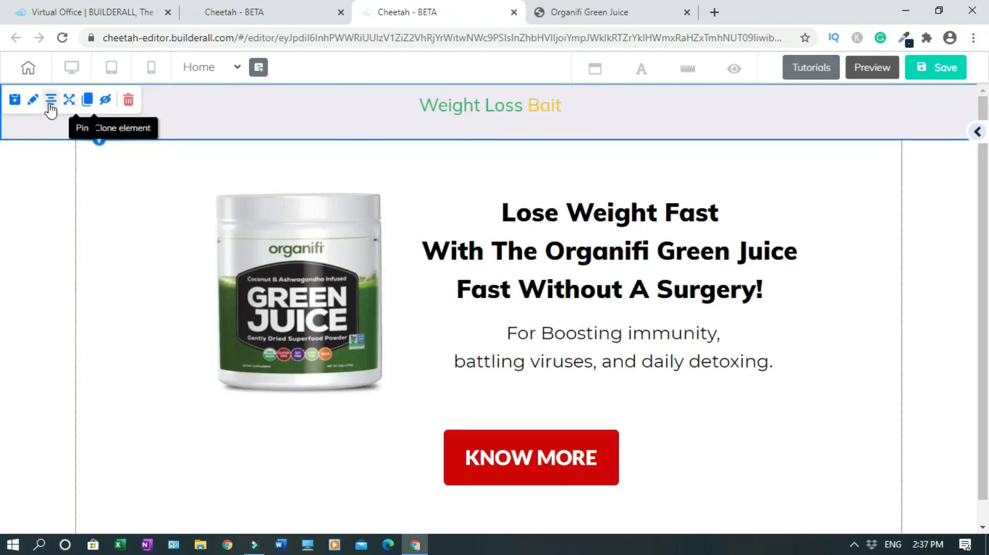
Clone the Weight Loss Bait bar below the Organifi hero and open its background colour picker
left_click(88, 101)
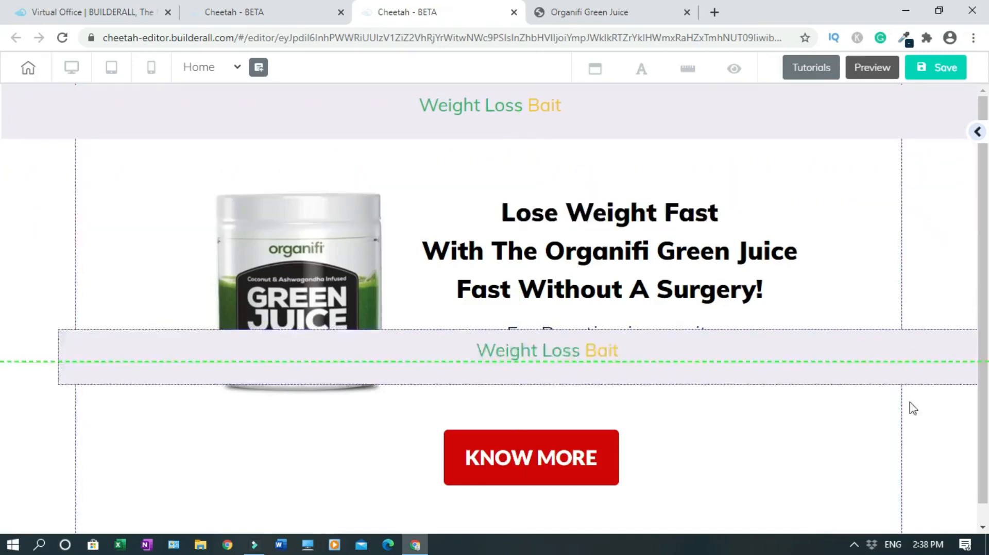
mouse_move(920, 493)
left_mouse_down()
mouse_move(817, 499)
mouse_move(835, 508)
mouse_move(771, 517)
left_mouse_up()
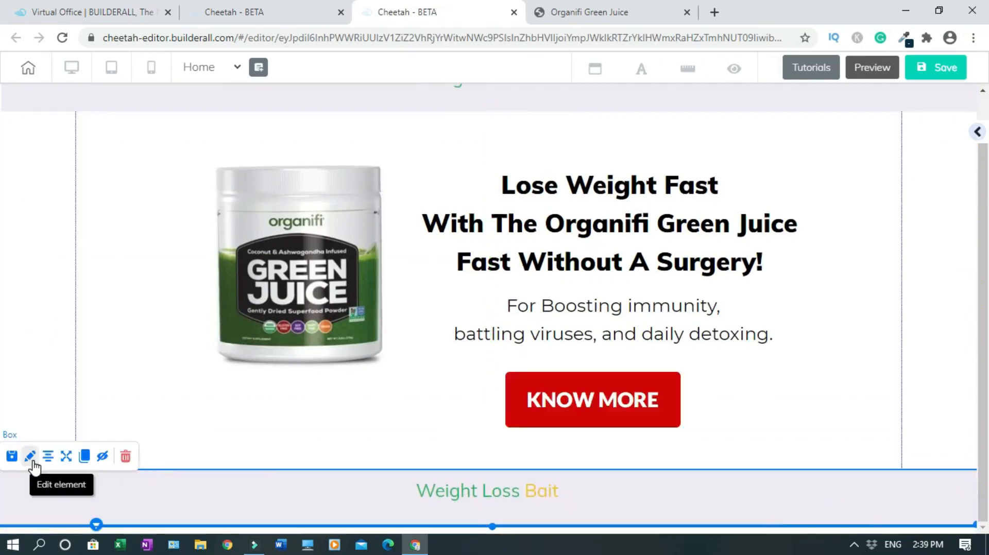
left_click(30, 457)
mouse_move(816, 516)
left_mouse_down()
mouse_move(819, 304)
mouse_move(846, 121)
left_mouse_up()
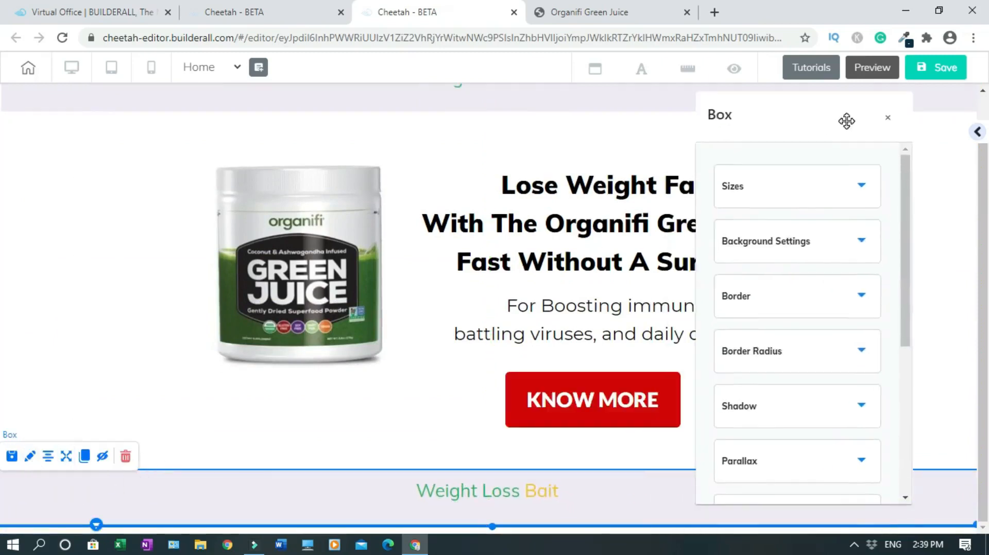
left_click(861, 244)
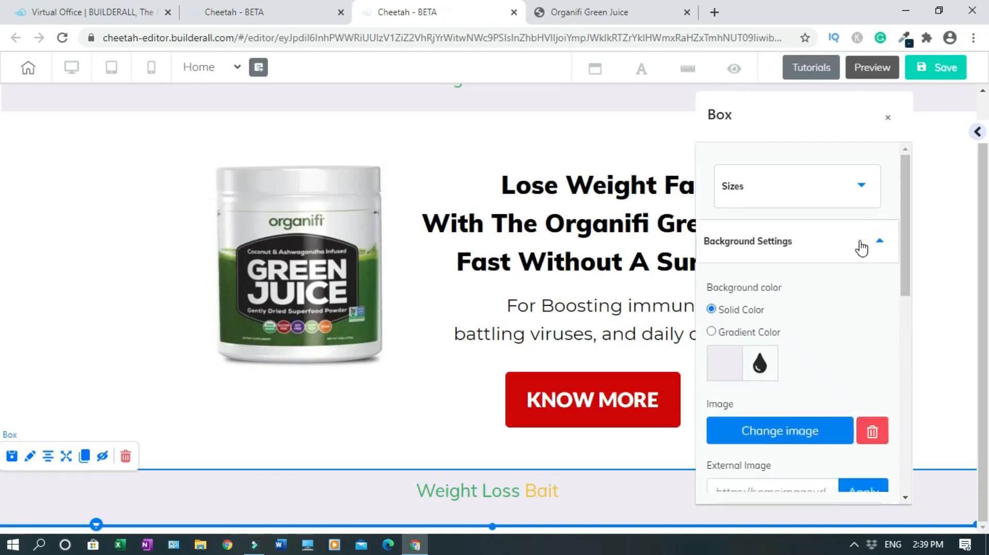
left_click(726, 364)
left_click_drag(906, 217, 907, 325)
Give the copied bar a dark navy 092F44 background and white heading text
type("092F44")
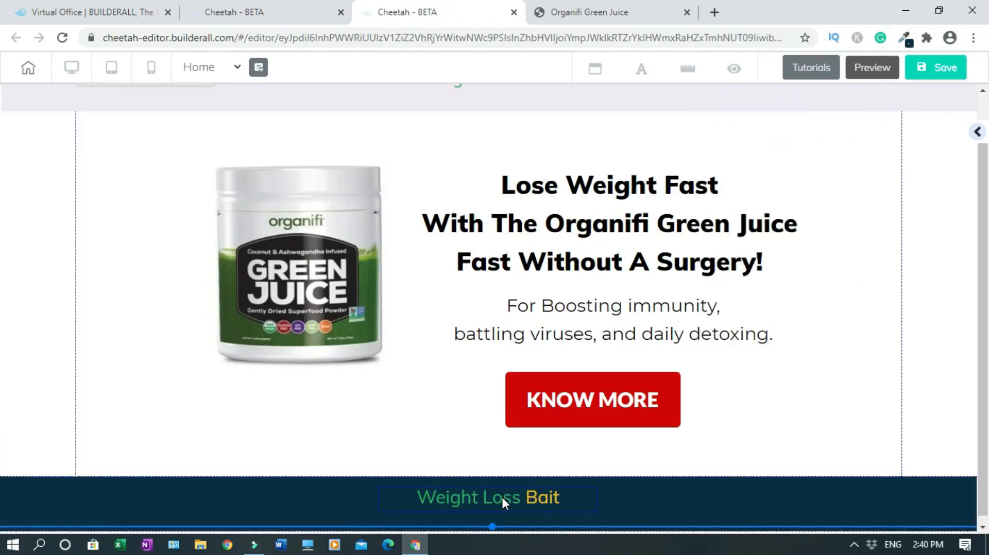
left_click(502, 495)
double_click(501, 496)
left_click(757, 471)
left_click(848, 420)
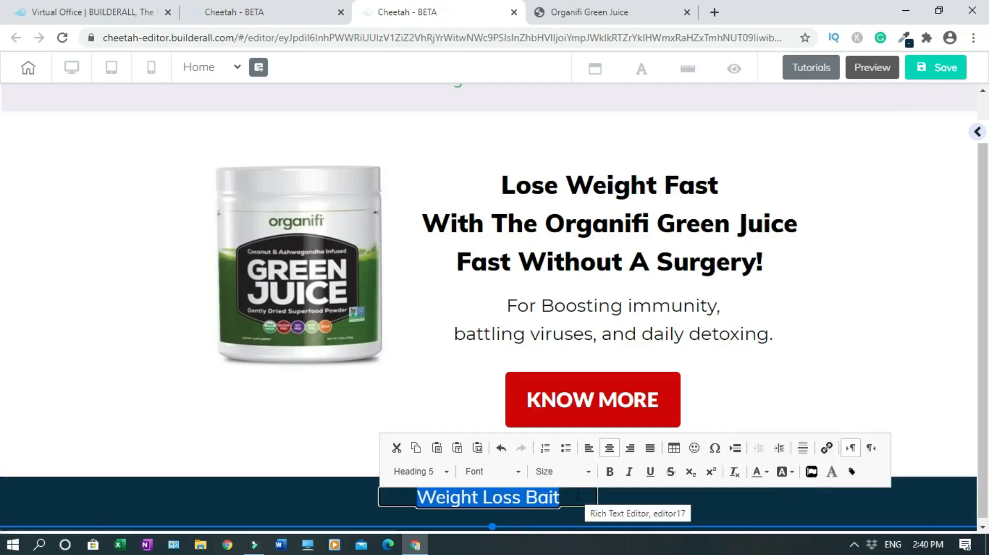
left_click(613, 507)
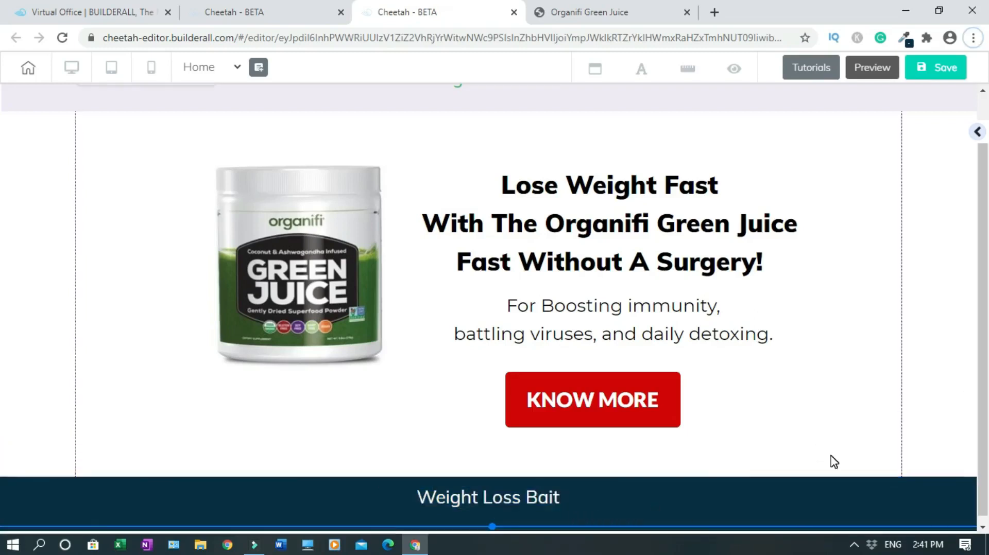
Change the footer heading to 'Terms & Conditions | Privacy Policy | Health Disclaimer'
double_click(500, 497)
type("Terms")
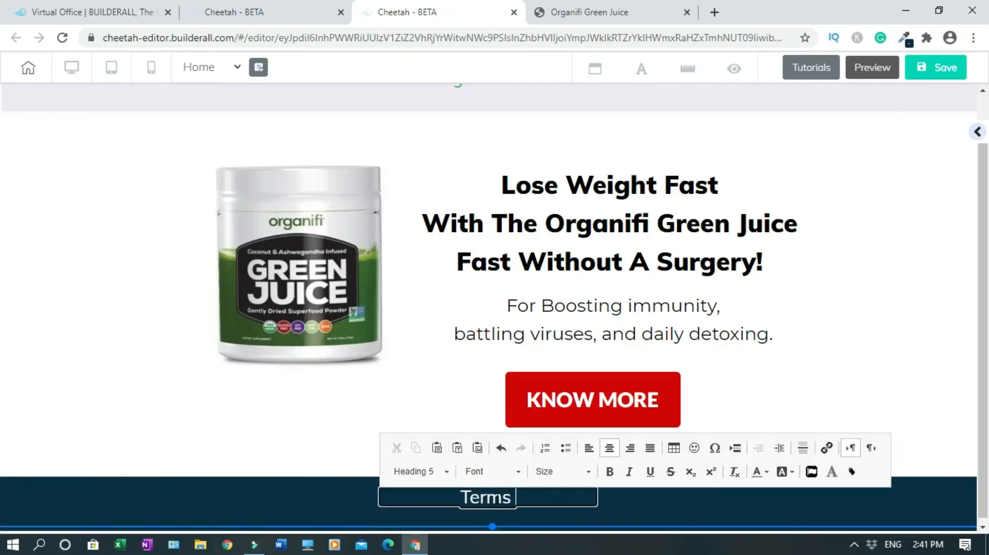
type(" & Conditions")
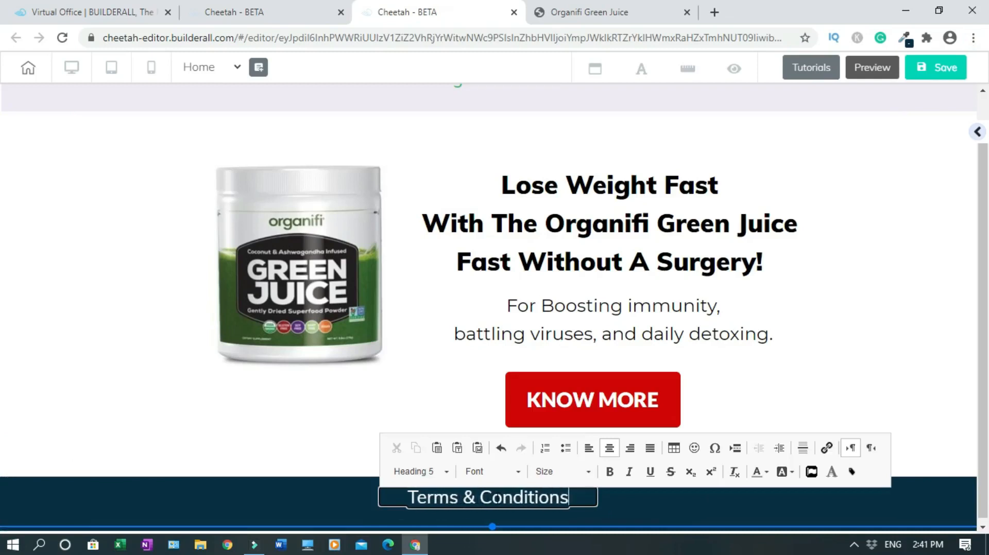
type(" | Pr")
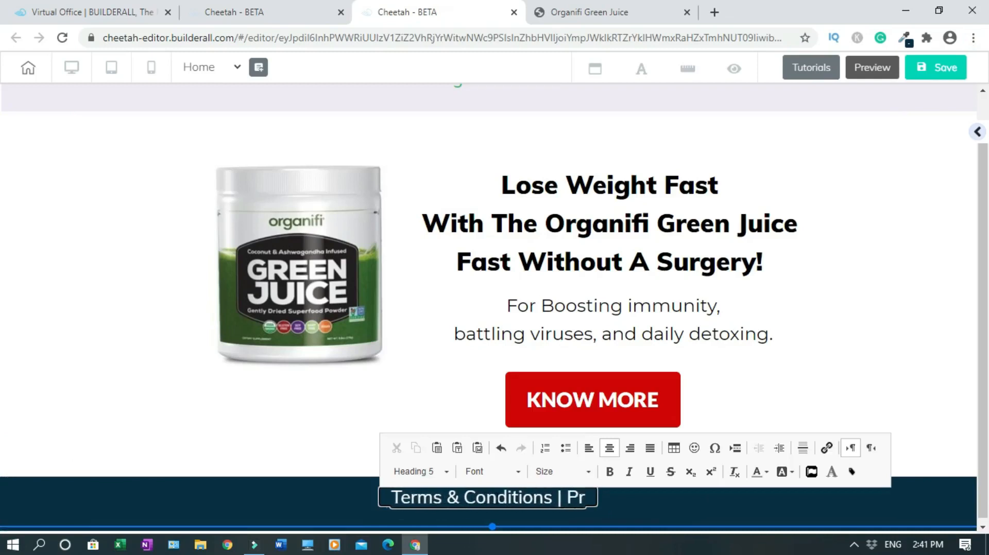
type("ivacy Poli")
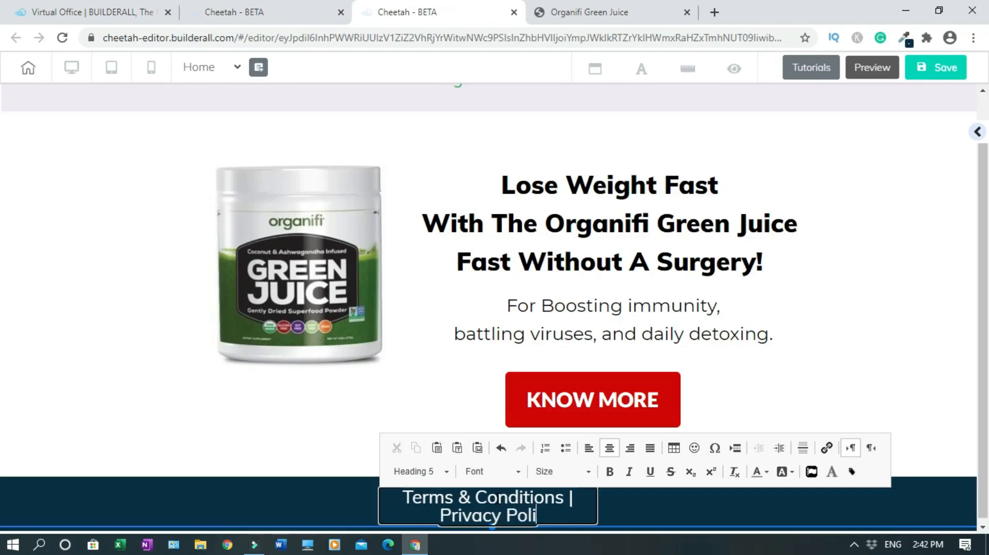
type("cy | H")
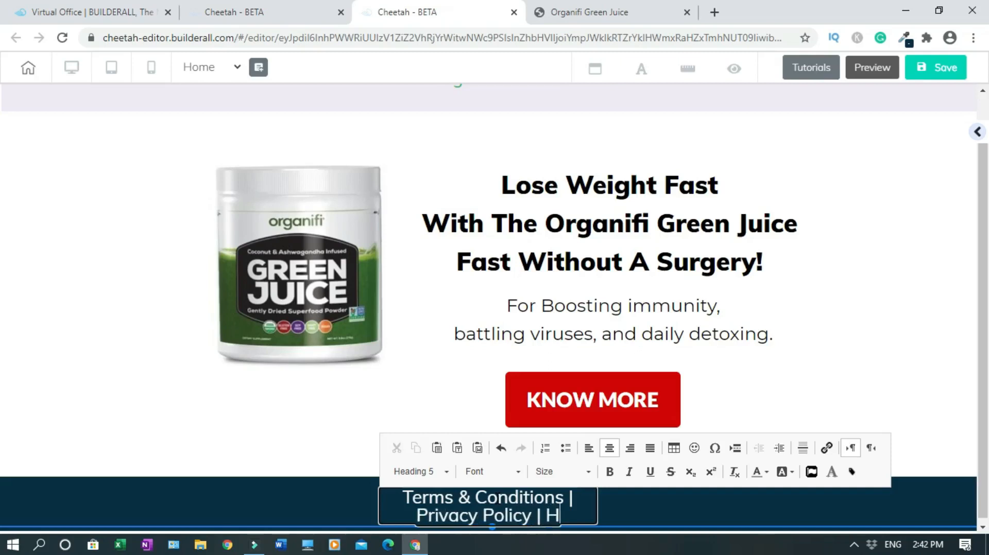
type("ealth Disclaimer")
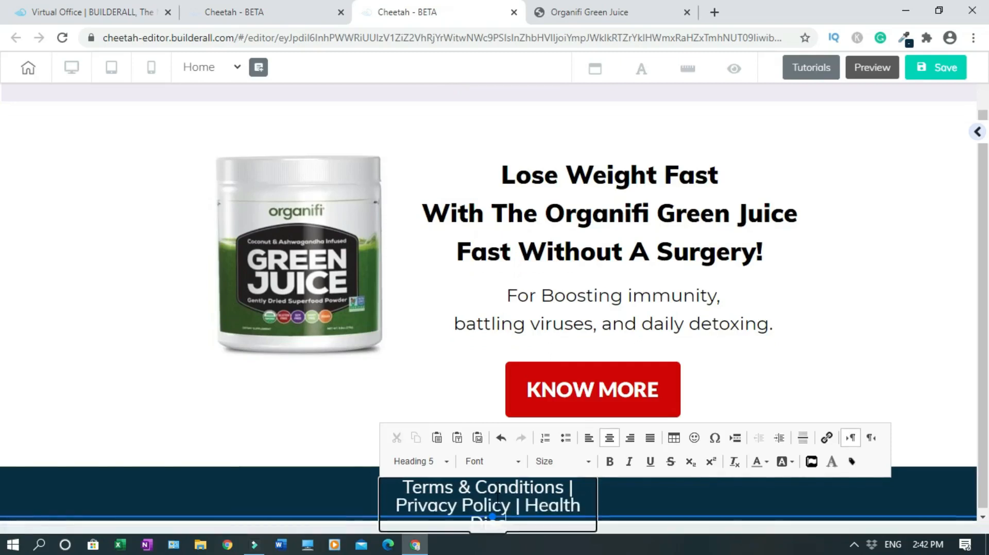
left_click(665, 483)
Widen the footer legal text box to fit one line and centre it in the navy footer
left_click(581, 497)
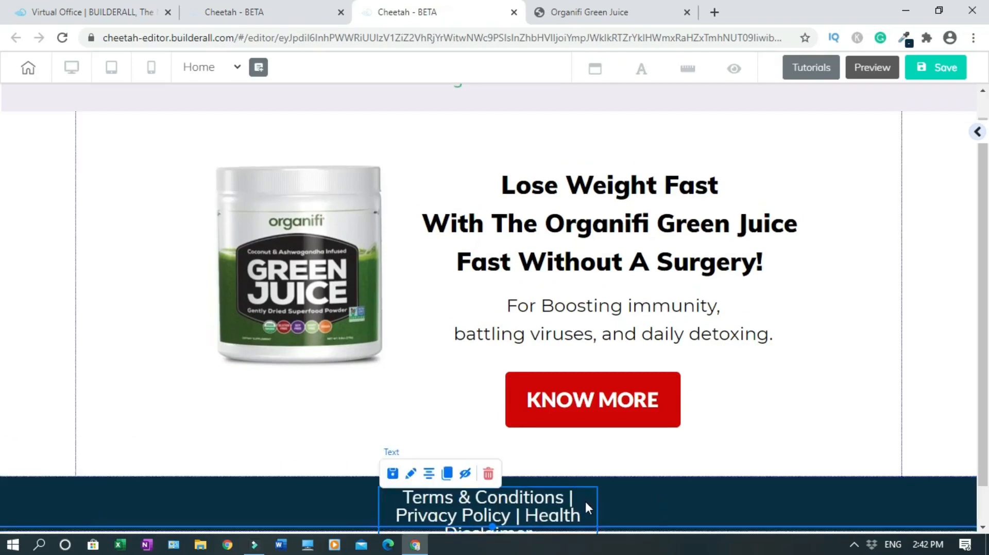
left_click_drag(585, 500, 587, 481)
left_click_drag(606, 521, 874, 511)
left_click_drag(664, 483, 601, 495)
left_click(366, 466)
left_click_drag(665, 493, 642, 505)
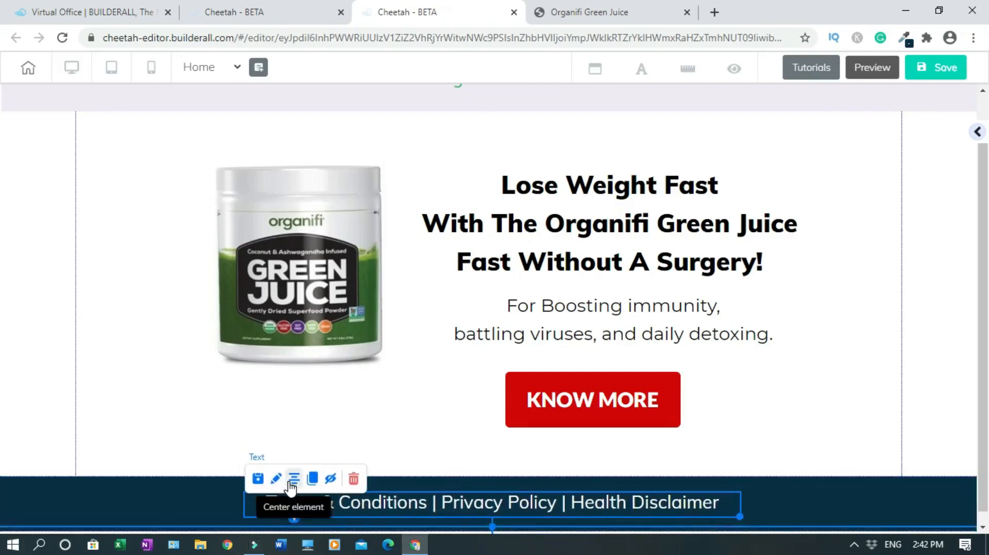
left_click(958, 406)
Set the footer legal text to size 14, then narrow its box and re-centre it
double_click(644, 503)
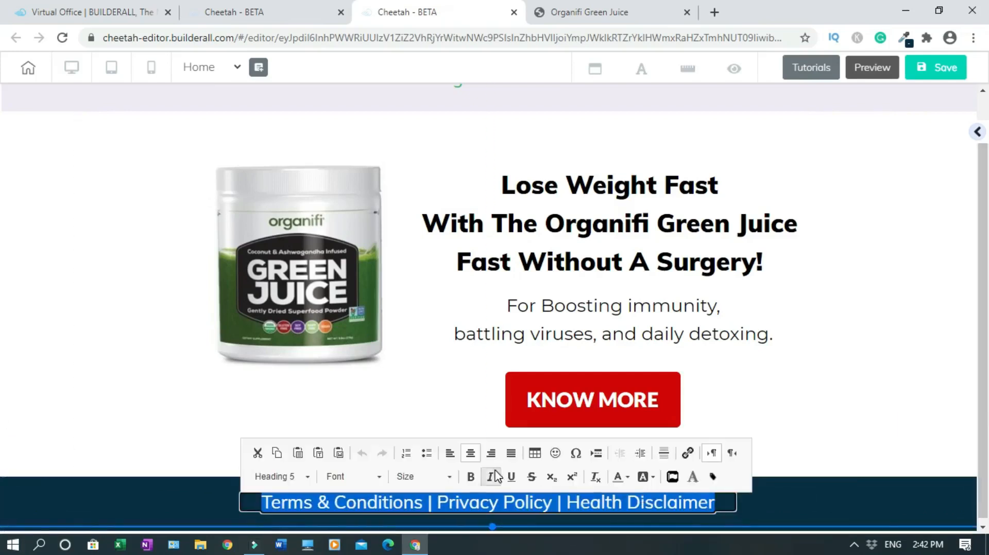
left_click(450, 478)
scroll(479, 438, "down", 2)
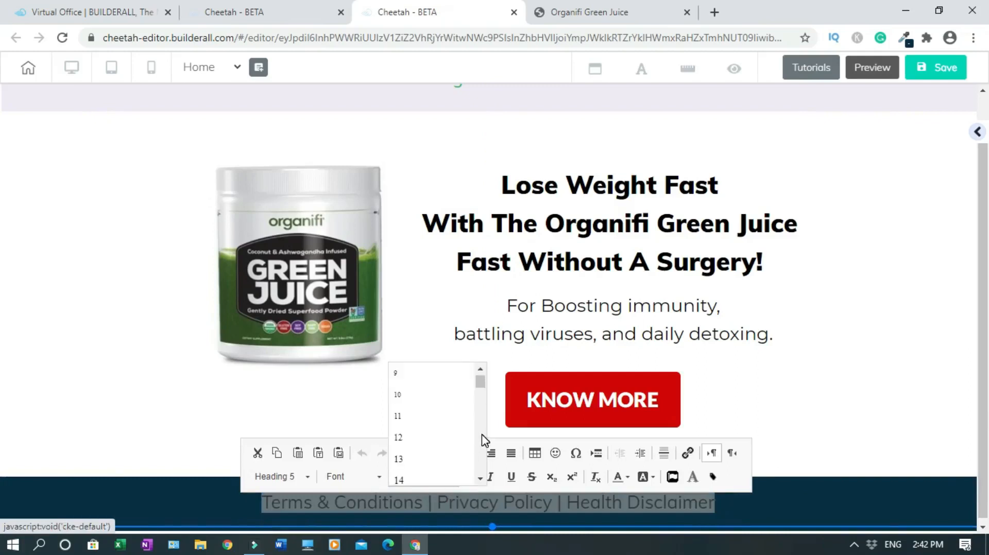
left_click(410, 478)
left_click(812, 503)
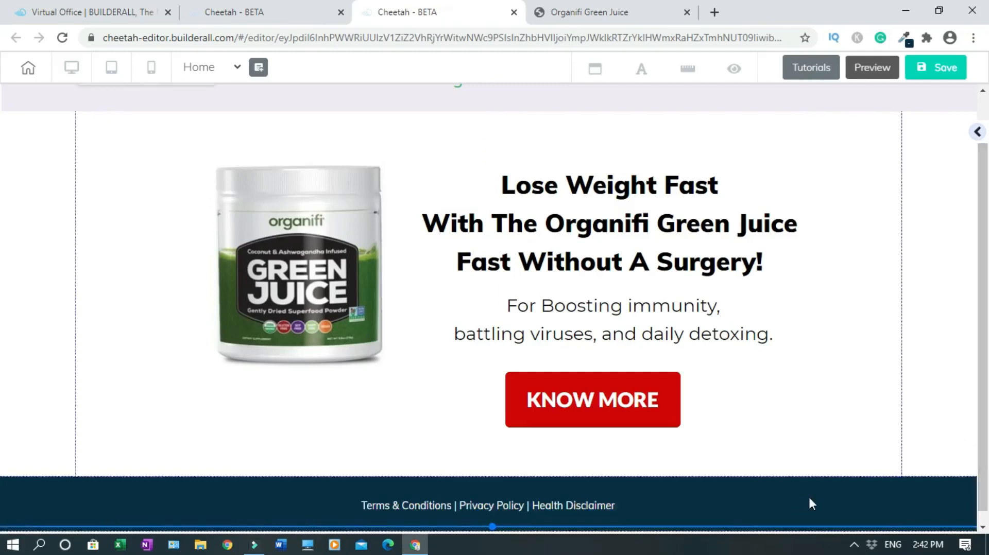
left_click(541, 507)
left_click_drag(736, 518, 541, 518)
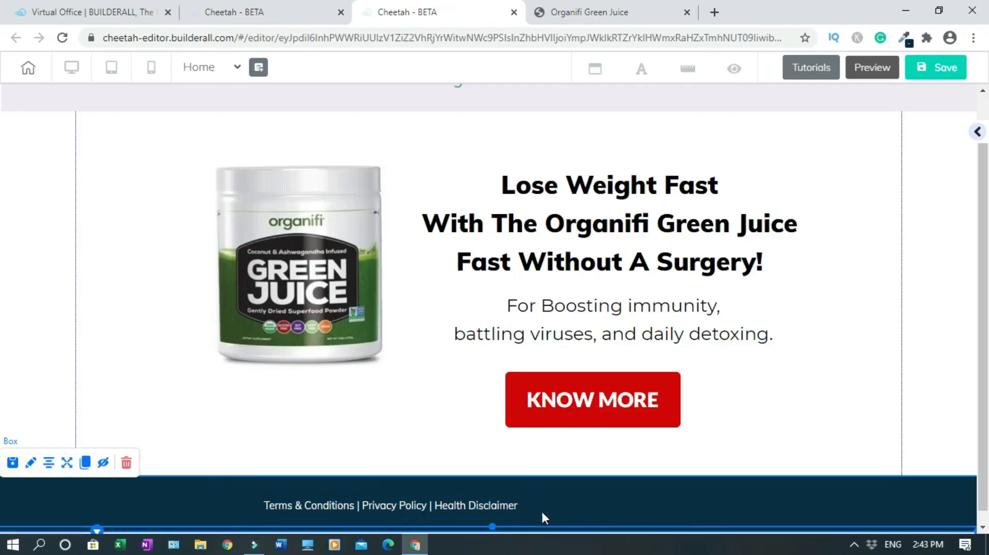
left_click(290, 480)
left_click(932, 442)
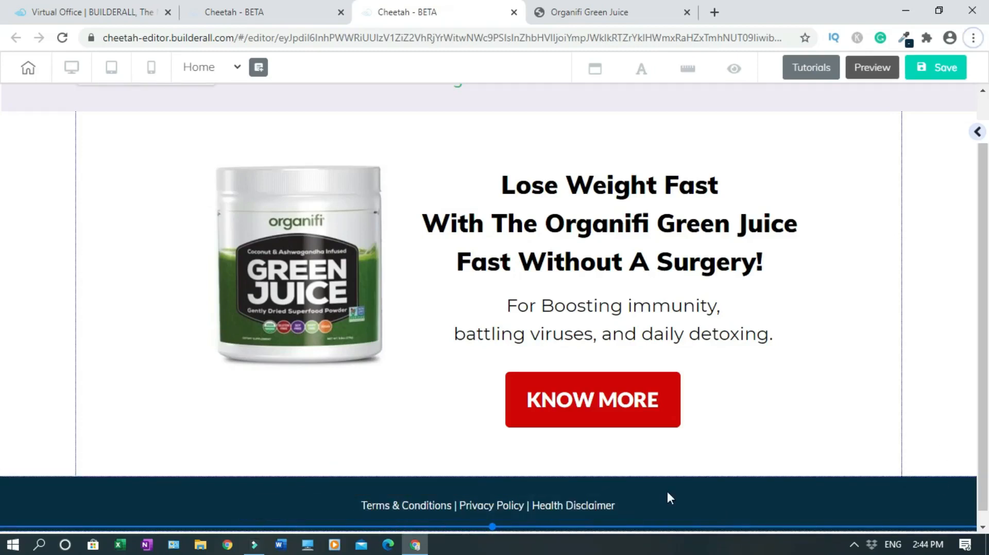
Add a second footer line '(c) 2020 Weight Loss Bait' after Disclaimer and re-centre the text
double_click(618, 511)
left_click(620, 510)
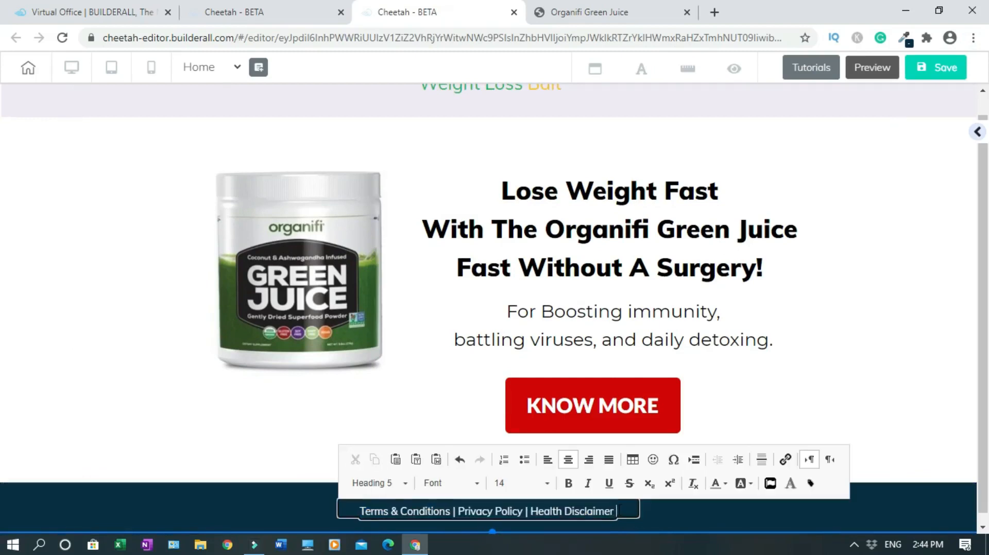
type("|")
type("c")
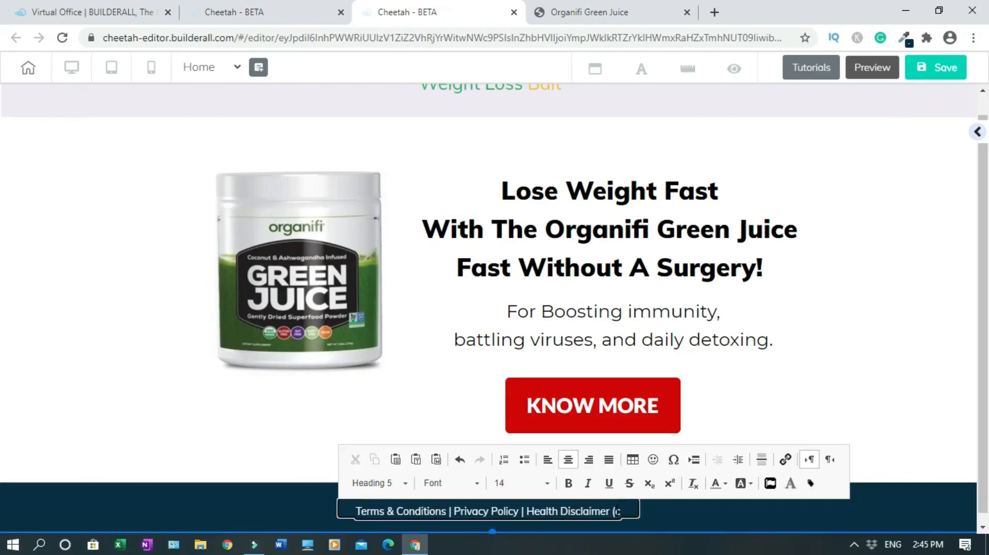
type(") Weight")
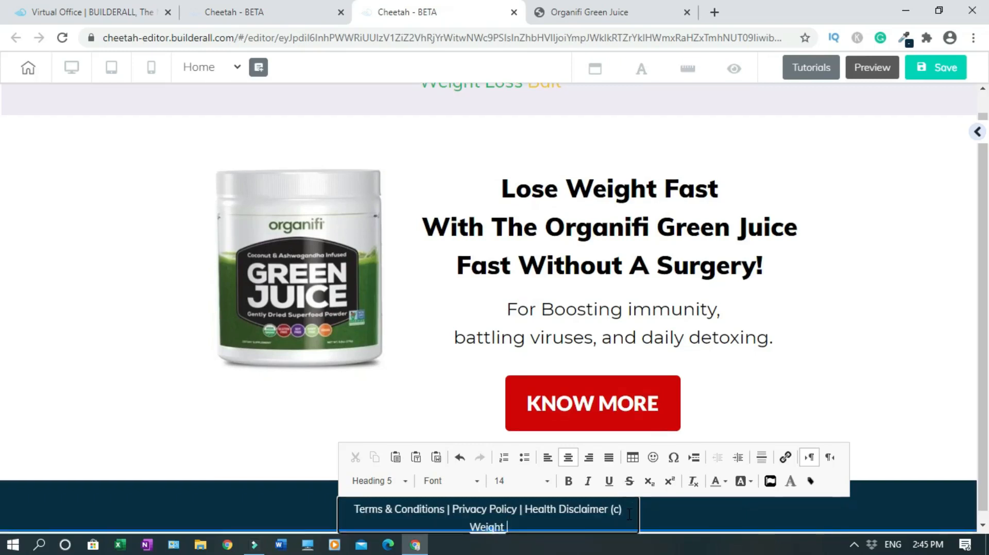
type(" Loss Bait")
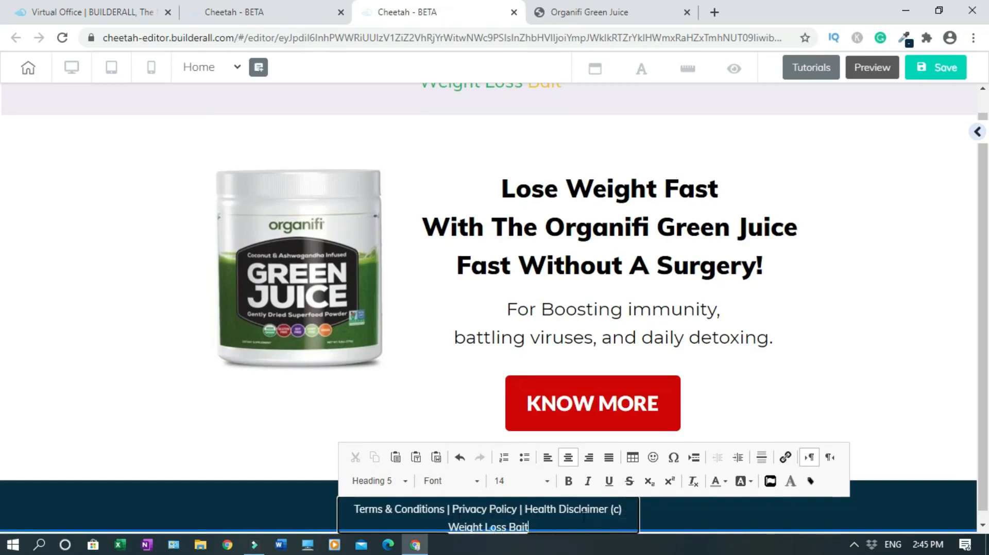
type(" 2020")
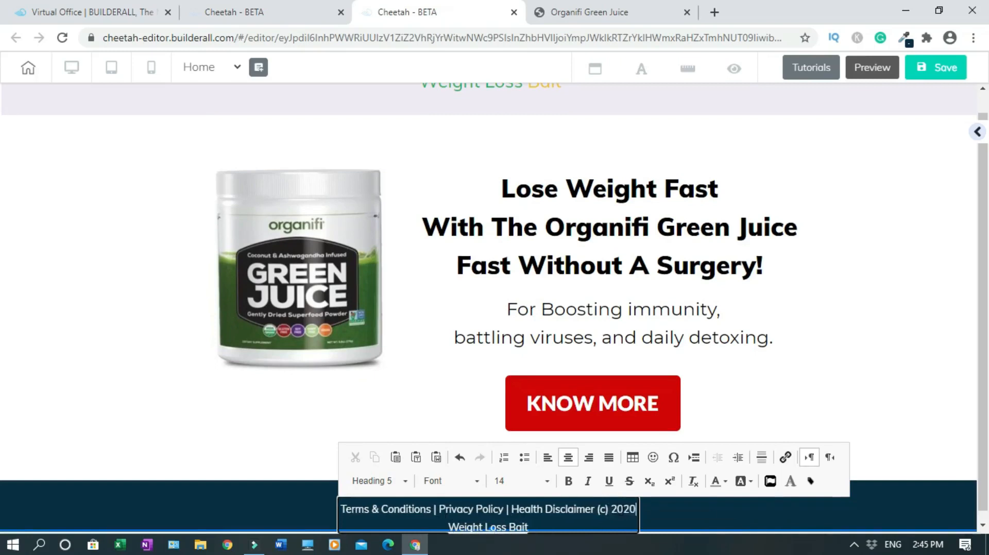
left_click(879, 423)
left_click(540, 506)
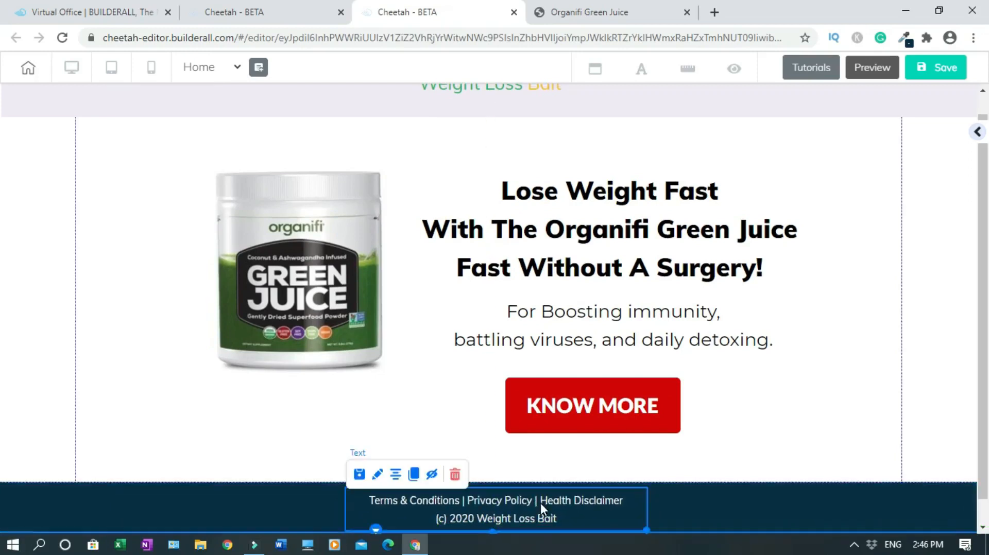
left_click(396, 474)
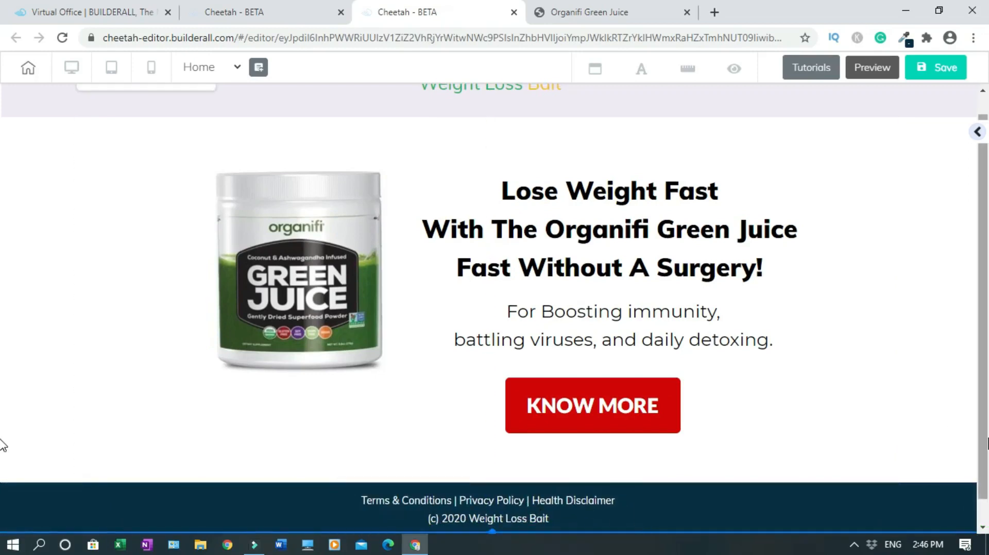
scroll(3, 441, "down", 1)
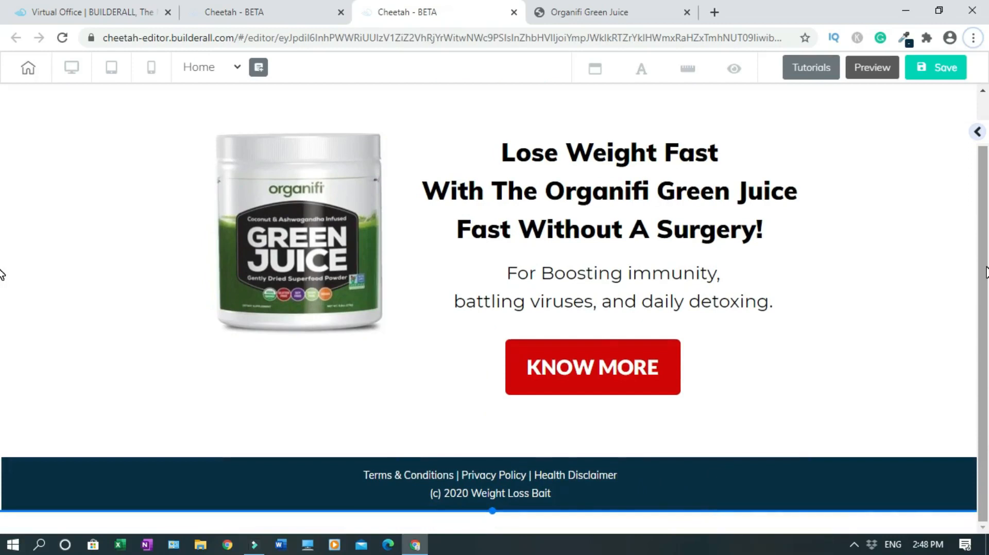
Select the footer words 'Terms & Conditions' and open their link settings
scroll(3, 309, "up", 1)
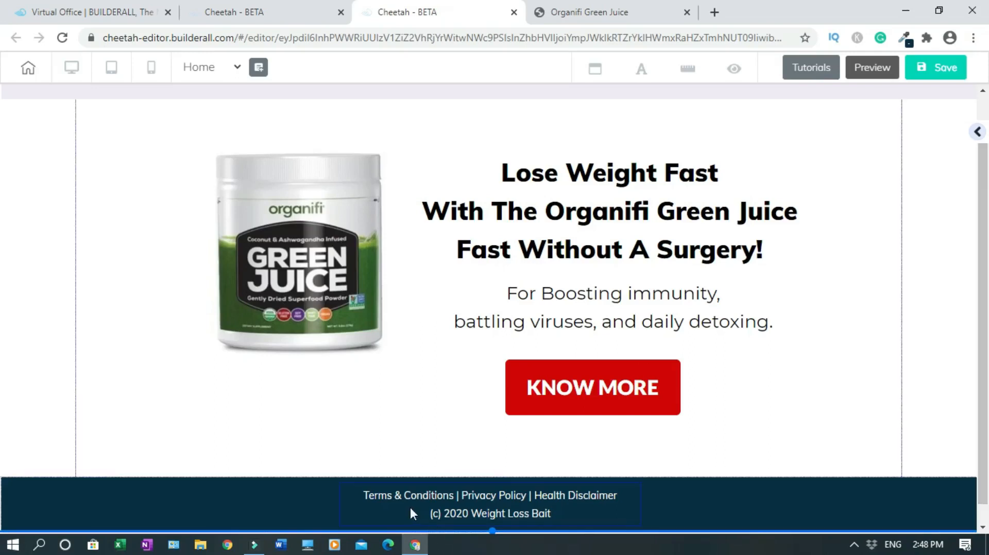
left_click(399, 494)
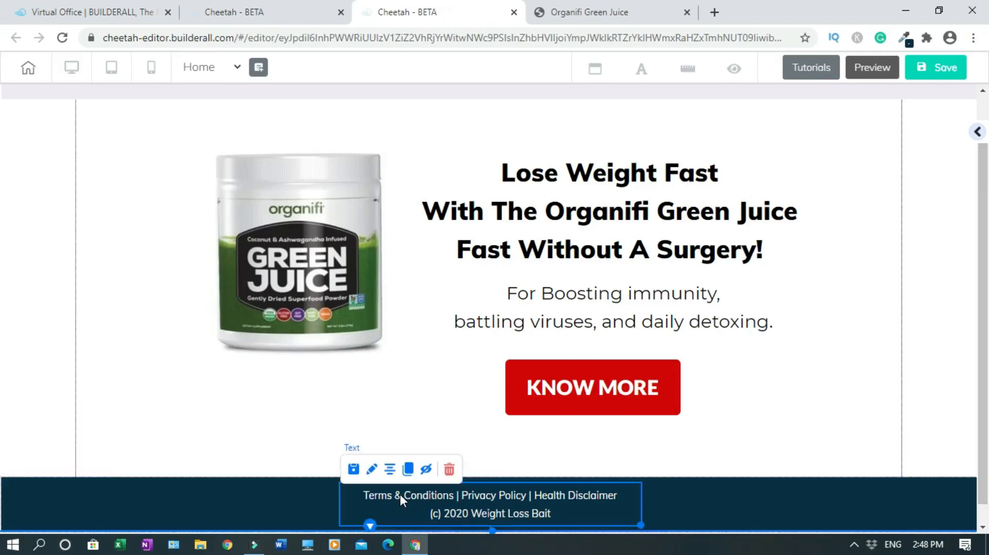
left_click(400, 494)
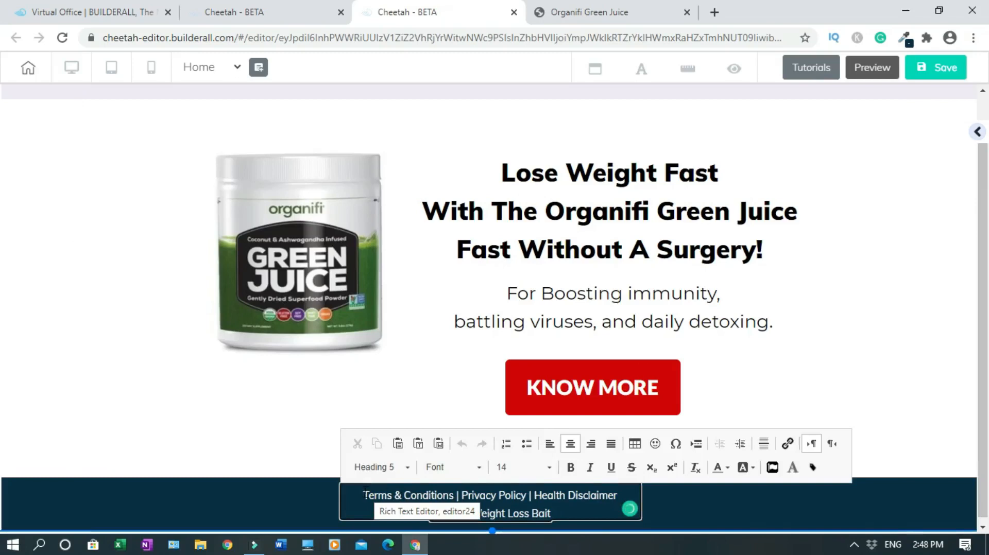
left_click_drag(363, 495, 453, 495)
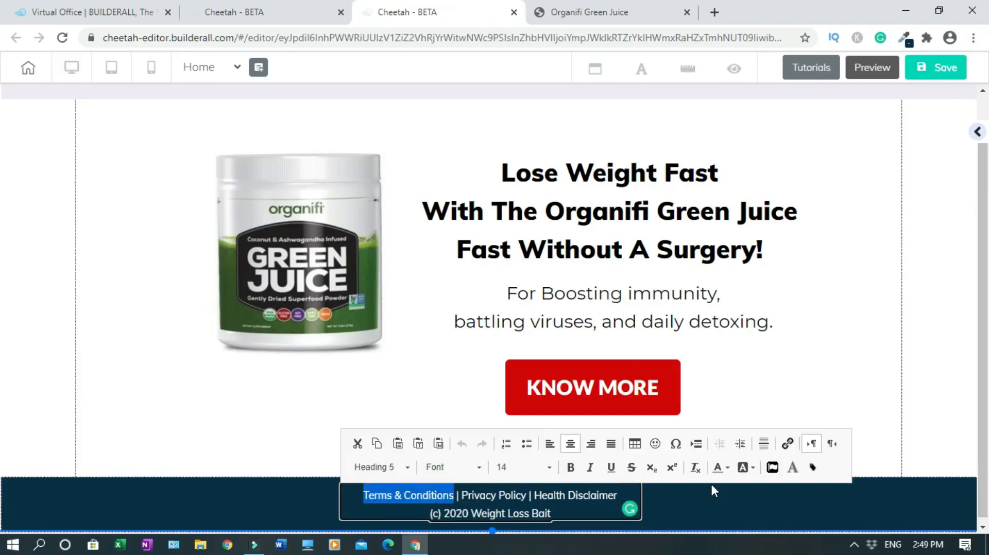
left_click(790, 443)
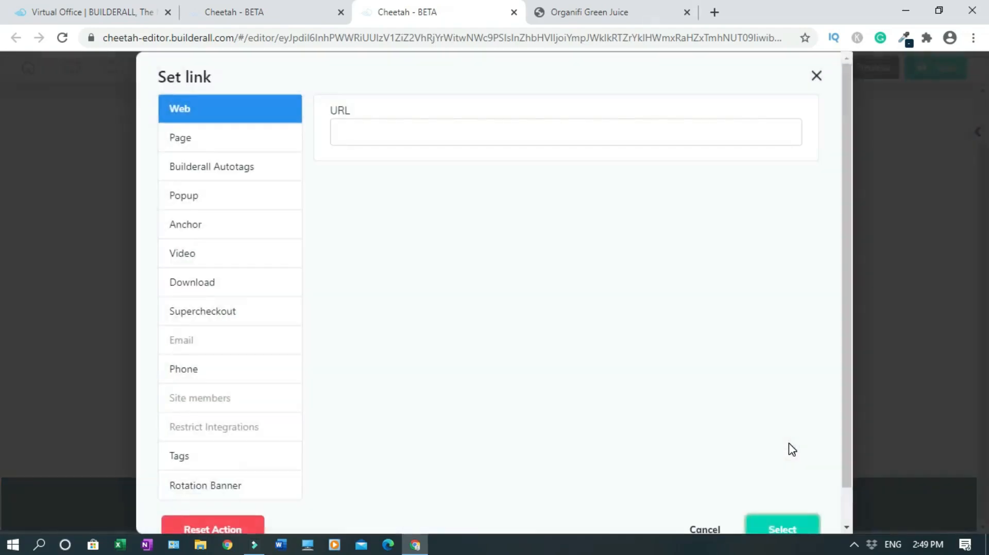
left_click(569, 14)
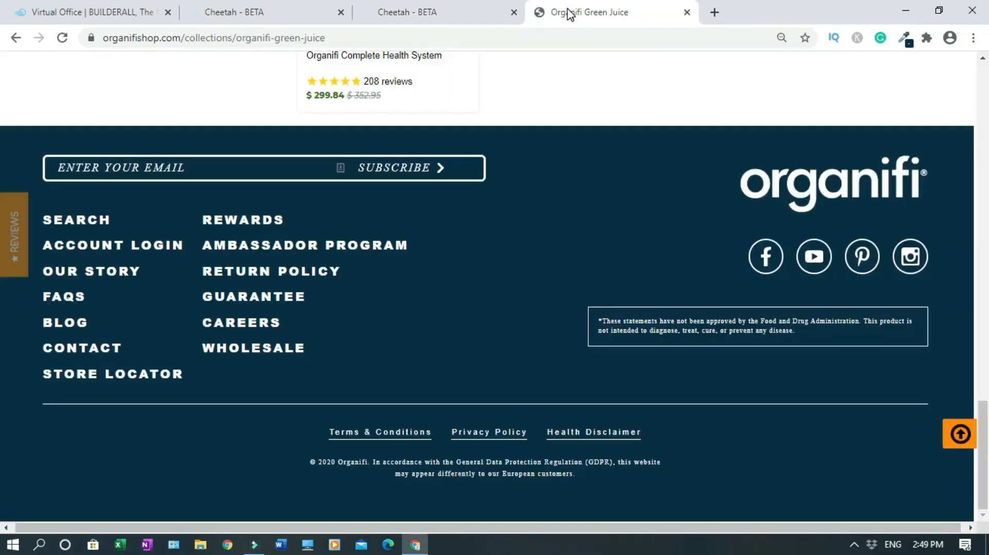
Copy the Terms & Conditions link address from the Organifi shop footer
right_click(376, 437)
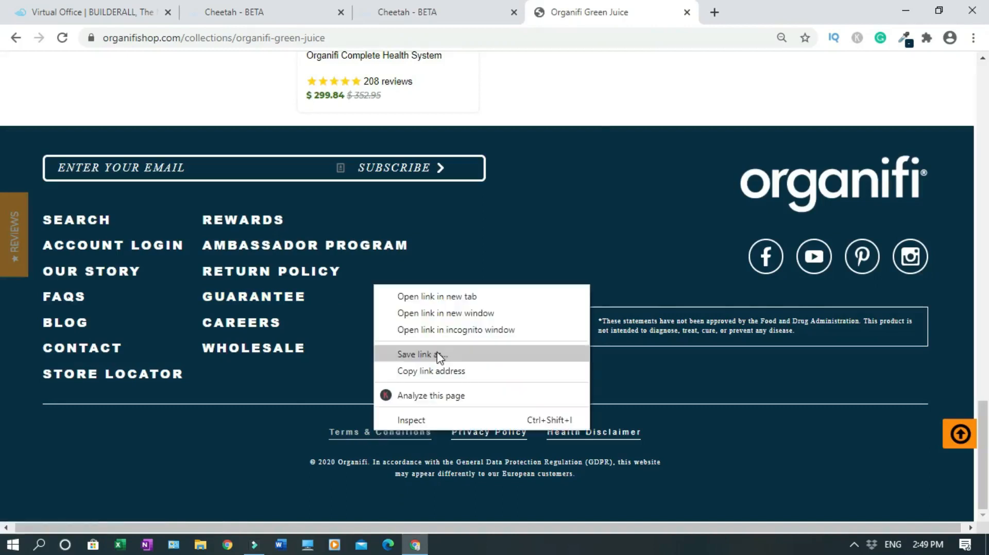
left_click(446, 377)
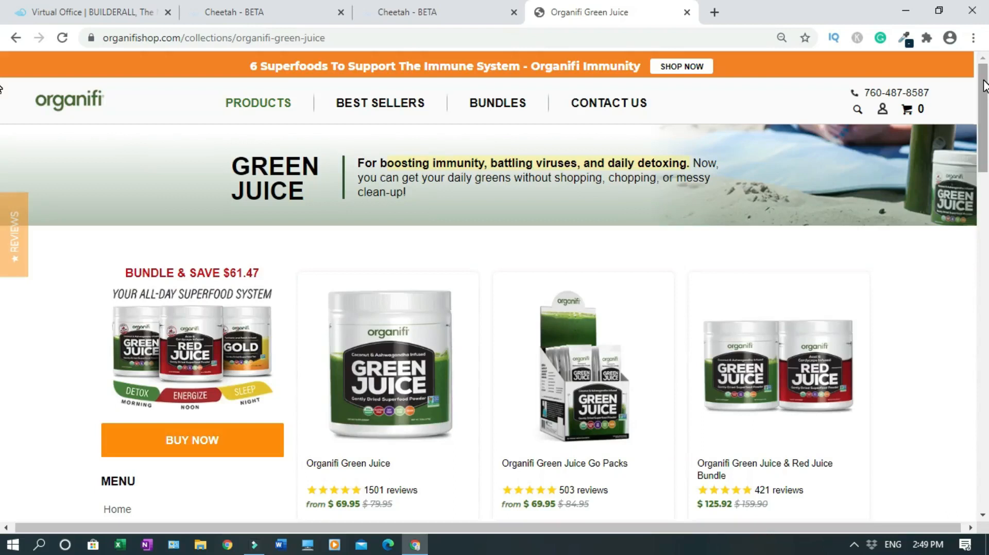
left_click_drag(984, 88, 985, 468)
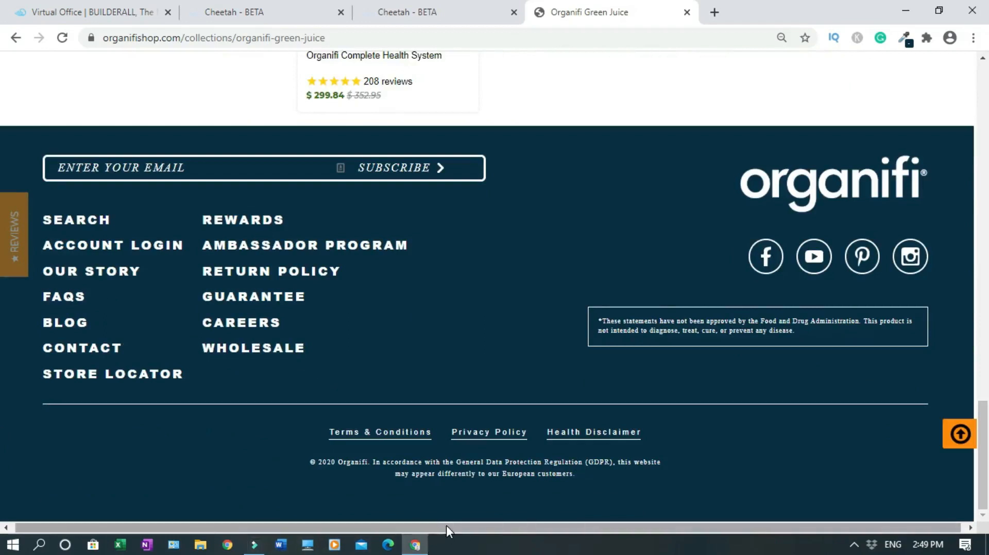
Link 'Terms & Conditions' to organifishop.com/pages/terms-conditions, opening in a new tab
left_click(417, 21)
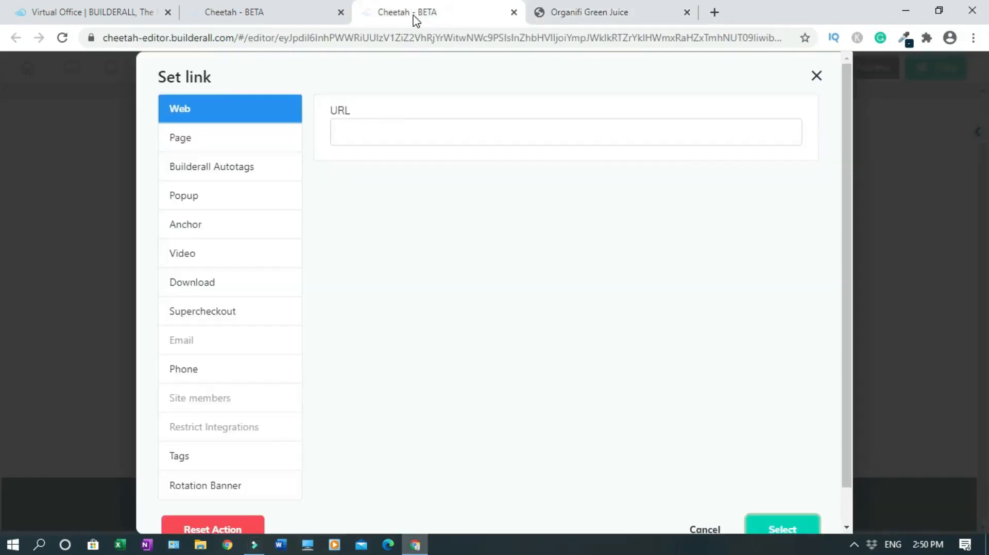
left_click(438, 134)
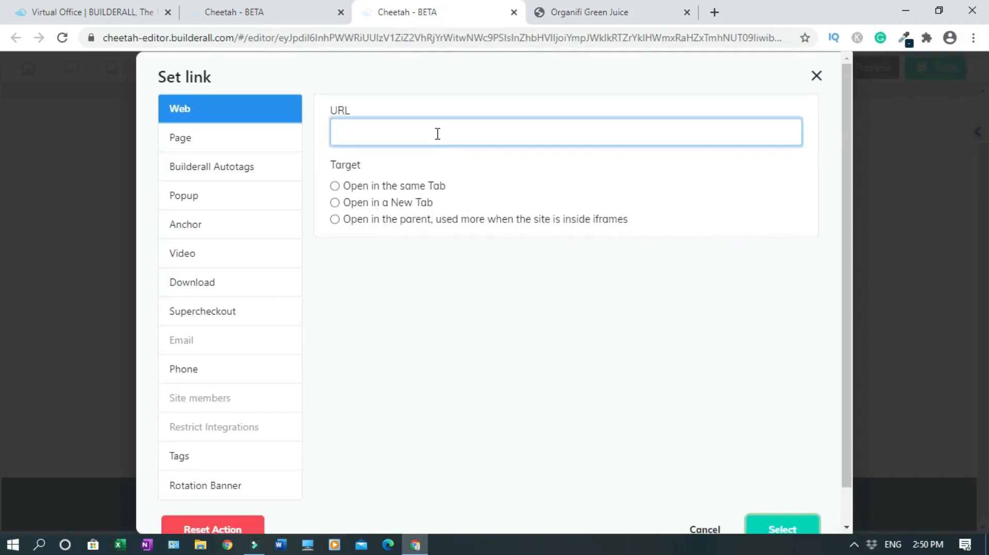
key("ctrl+v")
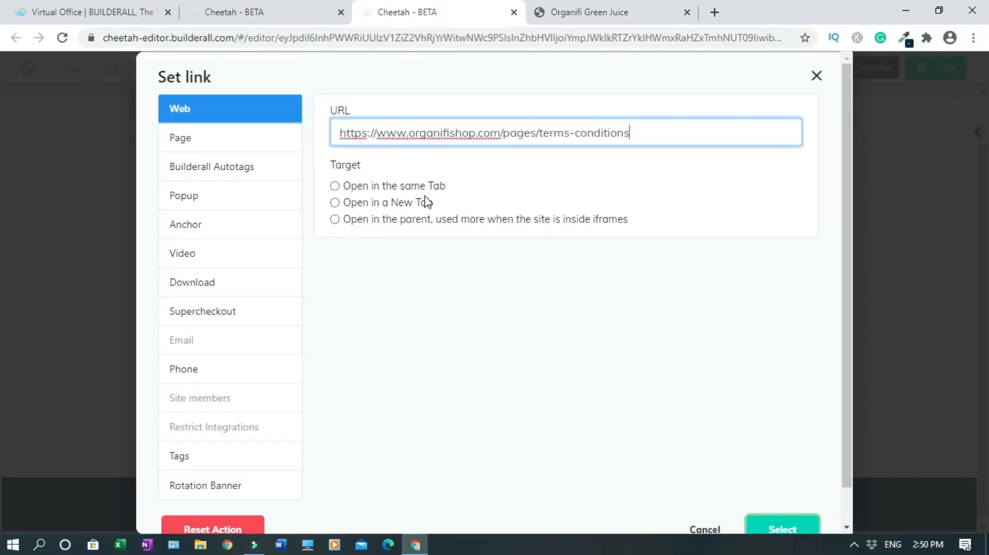
left_click(334, 203)
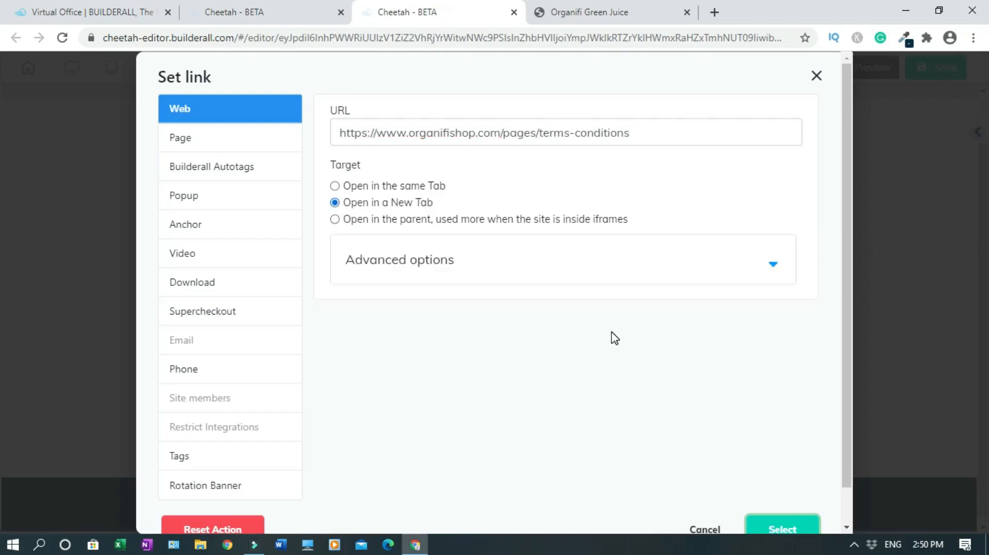
left_click(793, 530)
left_click_drag(461, 495, 525, 492)
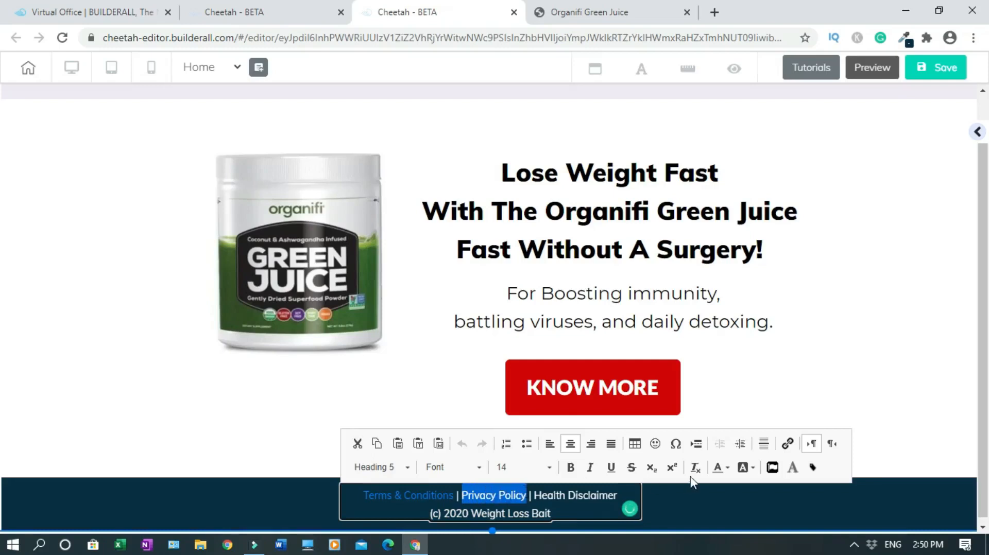
Link 'Privacy Policy' to the organifishop.com/pages/privacy-policy address copied from the Organifi footer
left_click(788, 443)
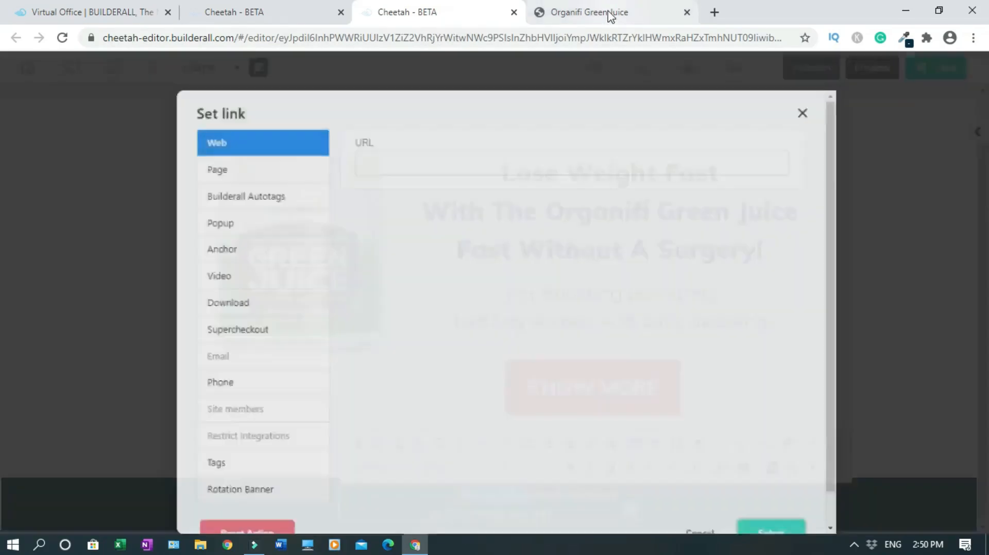
left_click(610, 16)
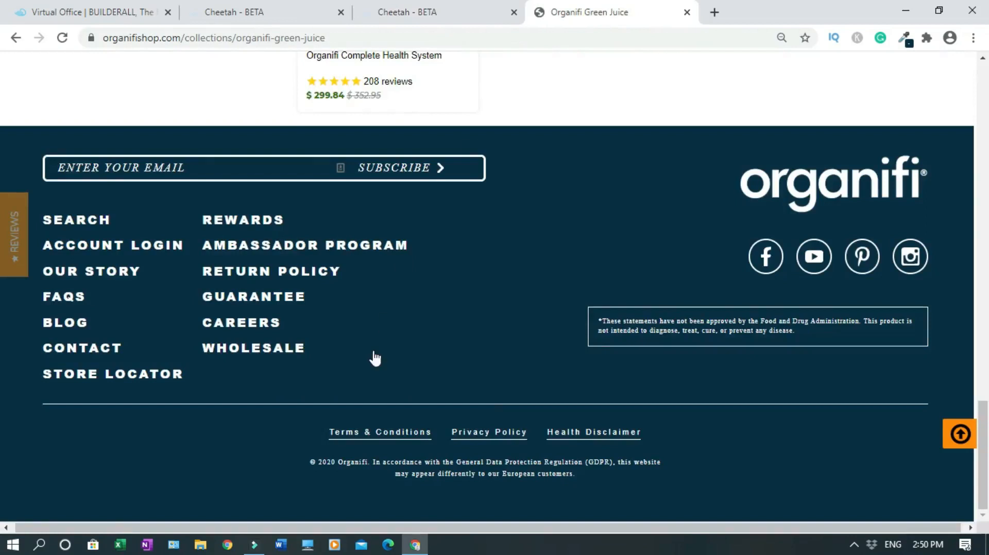
right_click(483, 434)
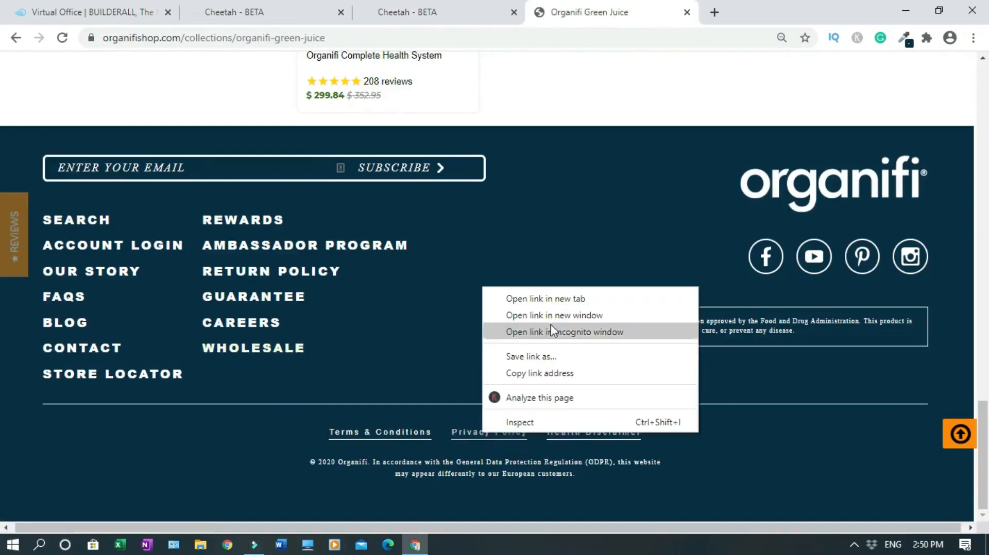
left_click(551, 375)
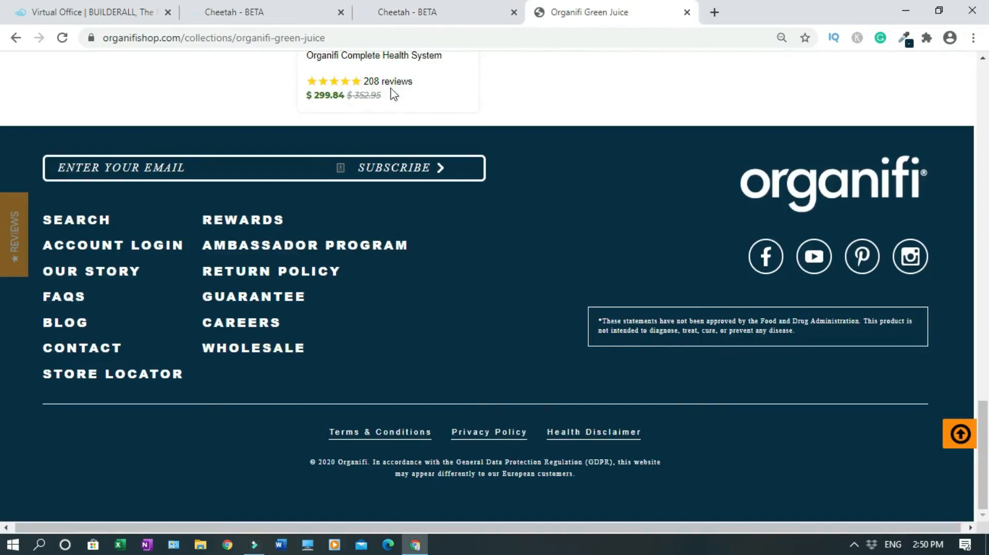
left_click(390, 13)
left_click(384, 129)
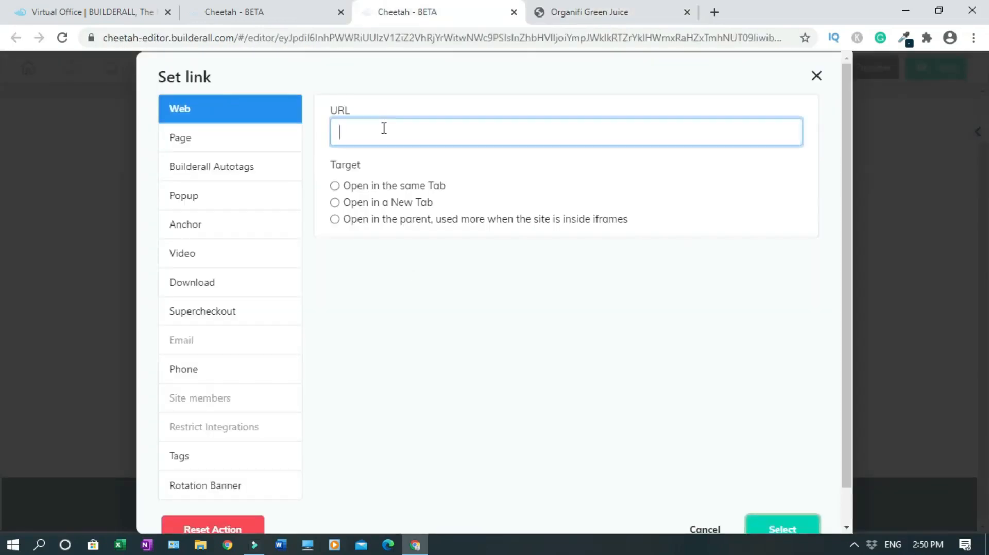
key("ctrl+v")
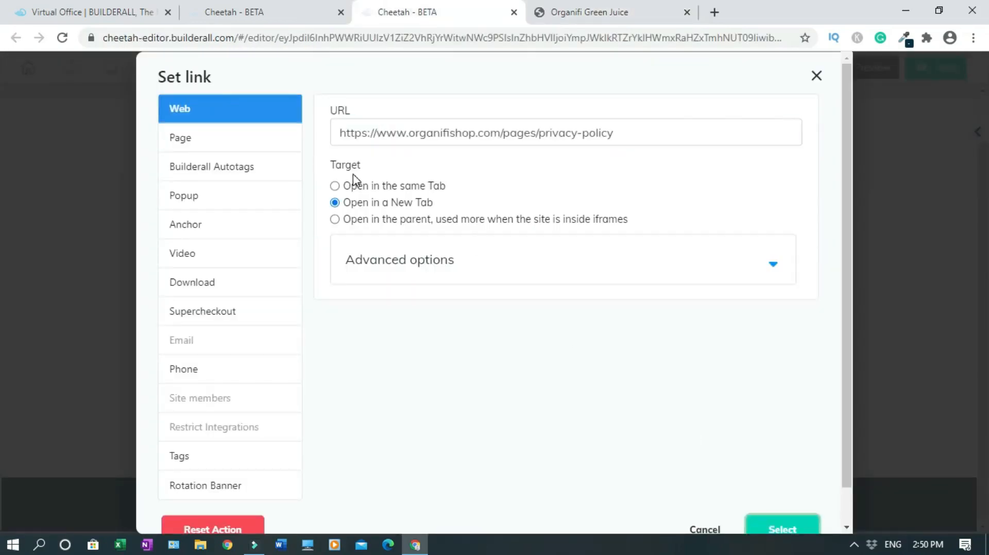
left_click(783, 530)
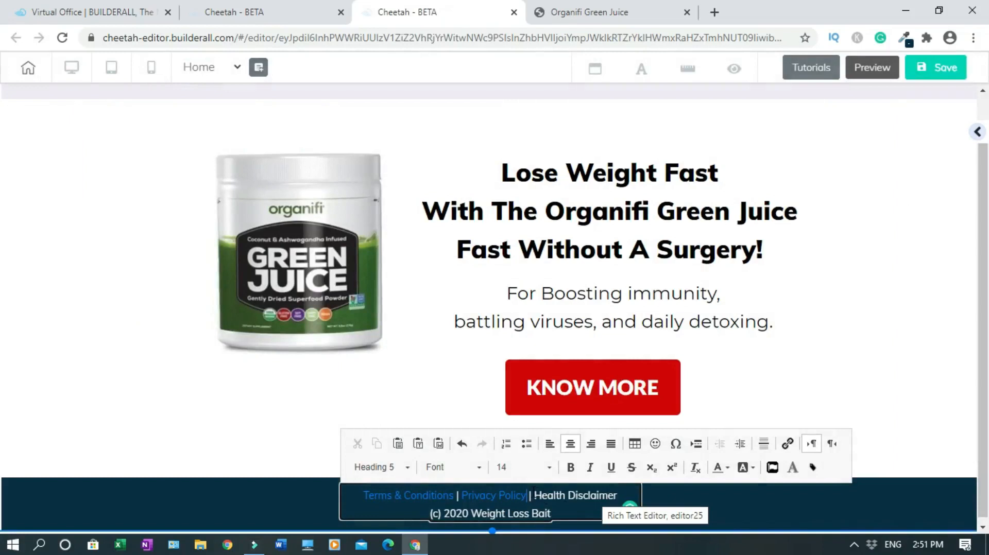
Select the footer words 'Health Disclaimer' and open their link settings
left_click(959, 363)
left_click(557, 497)
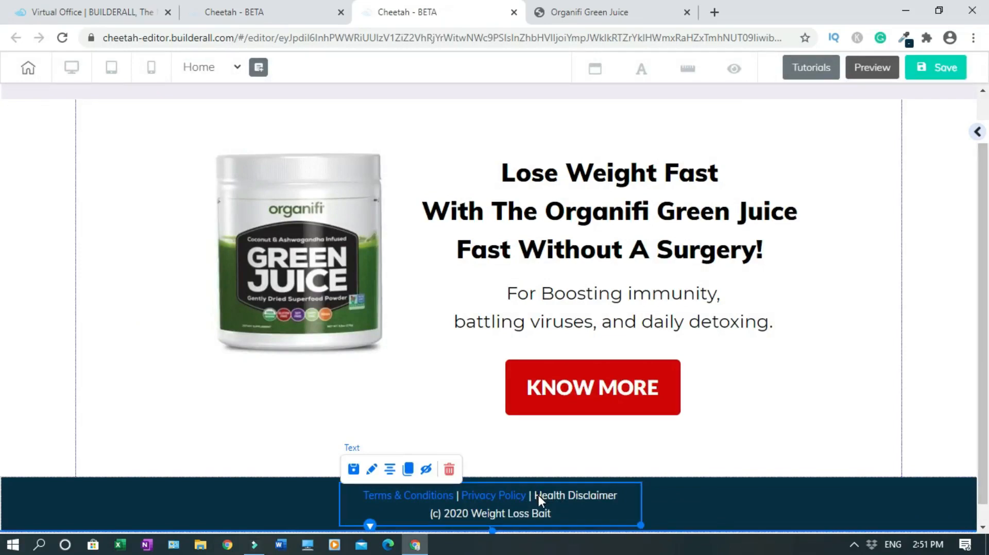
double_click(539, 496)
left_click(534, 494)
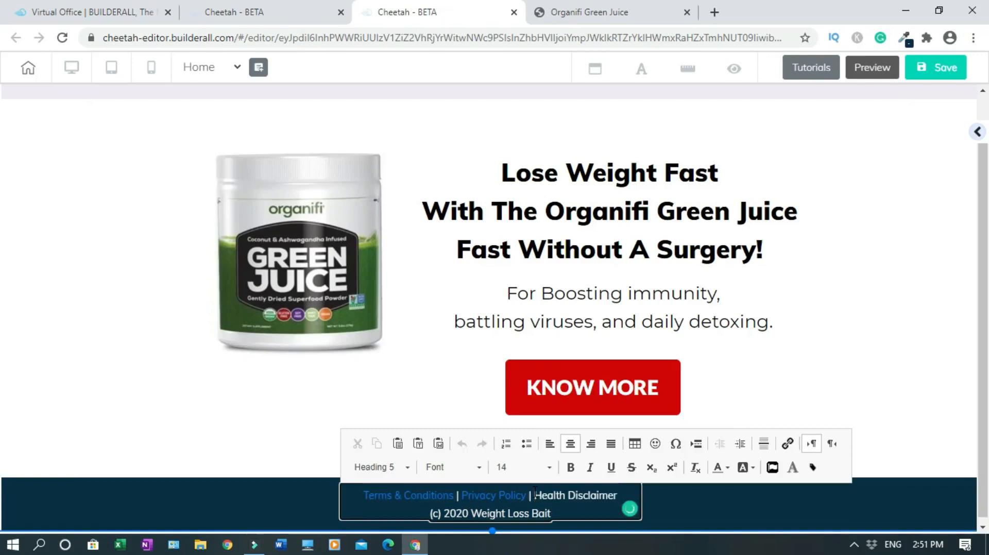
left_click_drag(535, 494, 613, 496)
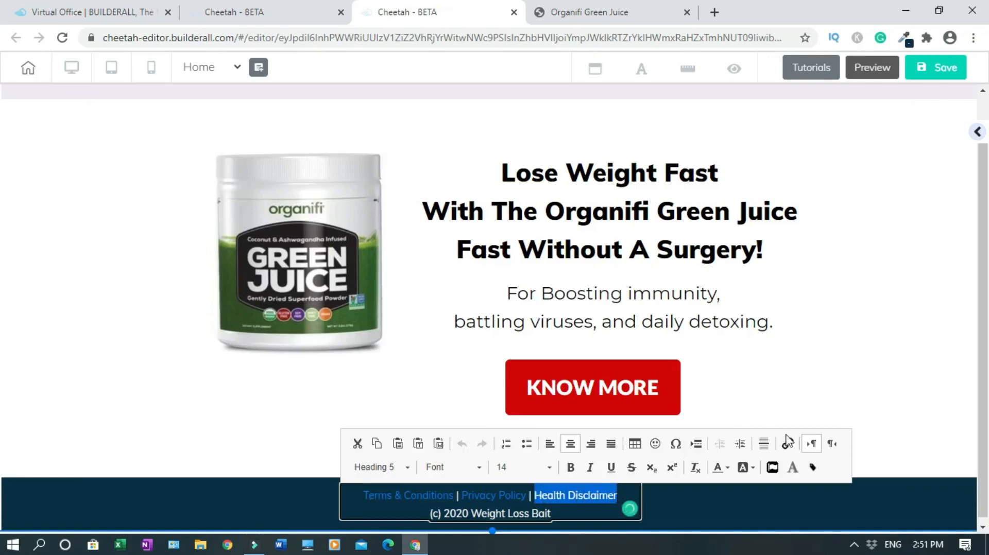
left_click(787, 444)
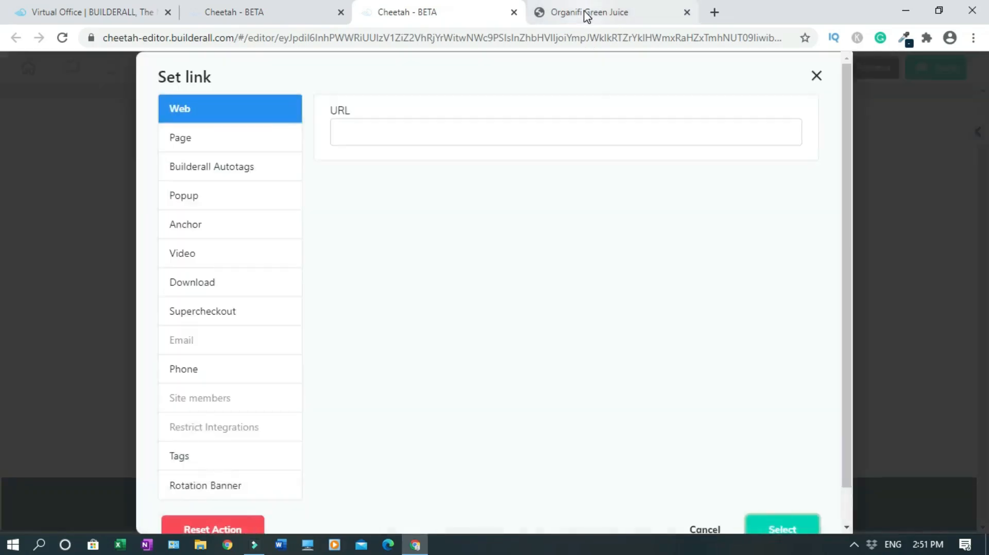
Paste the Organifi health-disclaimer address as the link, opening in a new tab
left_click(586, 15)
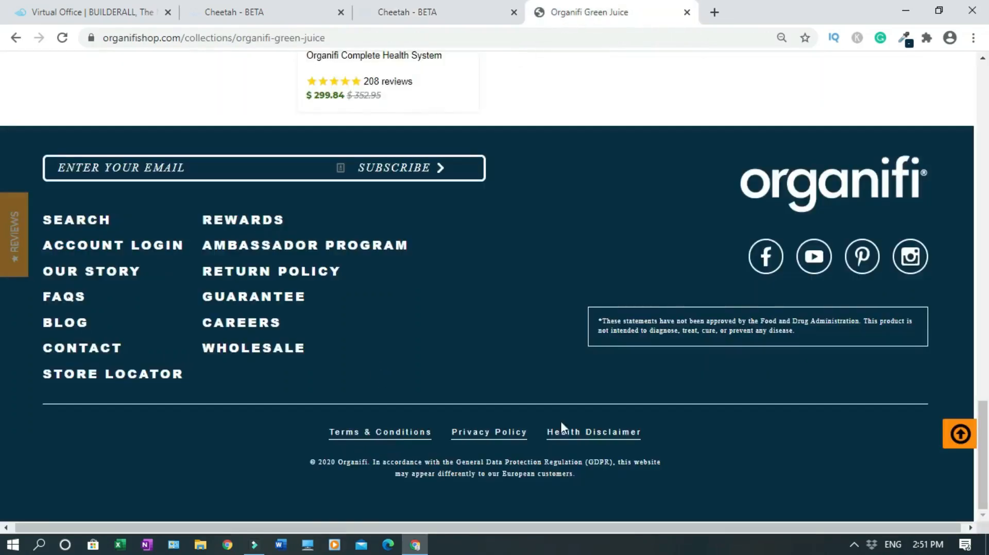
right_click(601, 438)
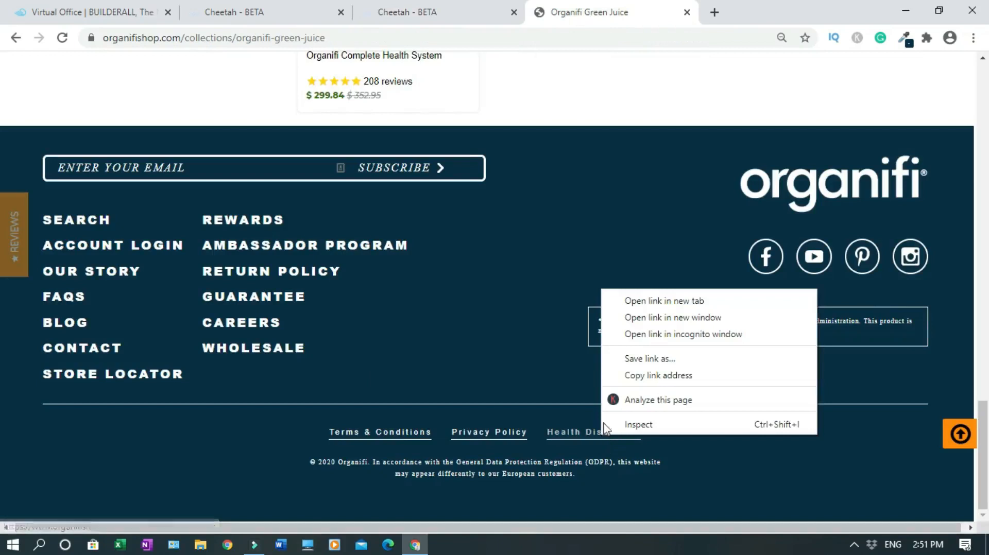
left_click(650, 375)
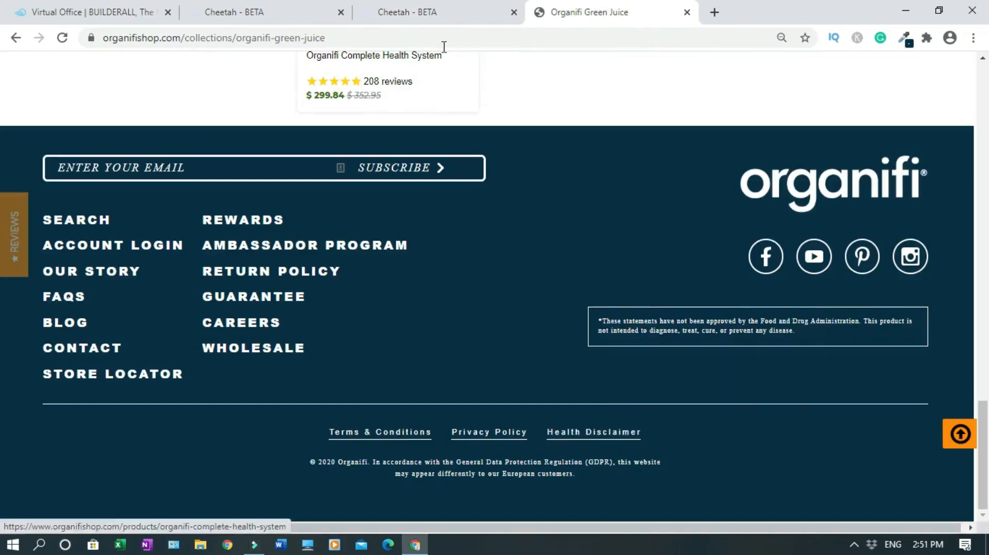
left_click(429, 16)
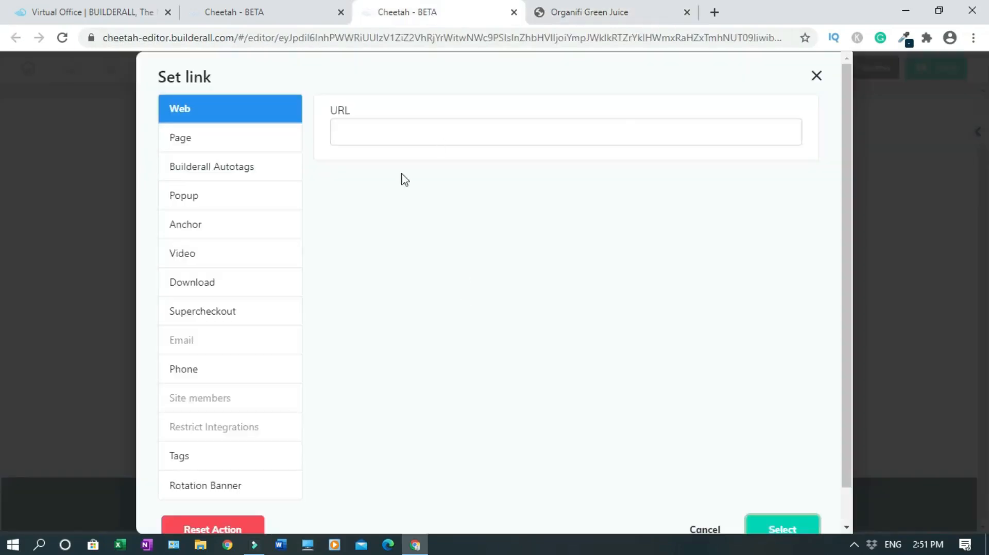
left_click(394, 139)
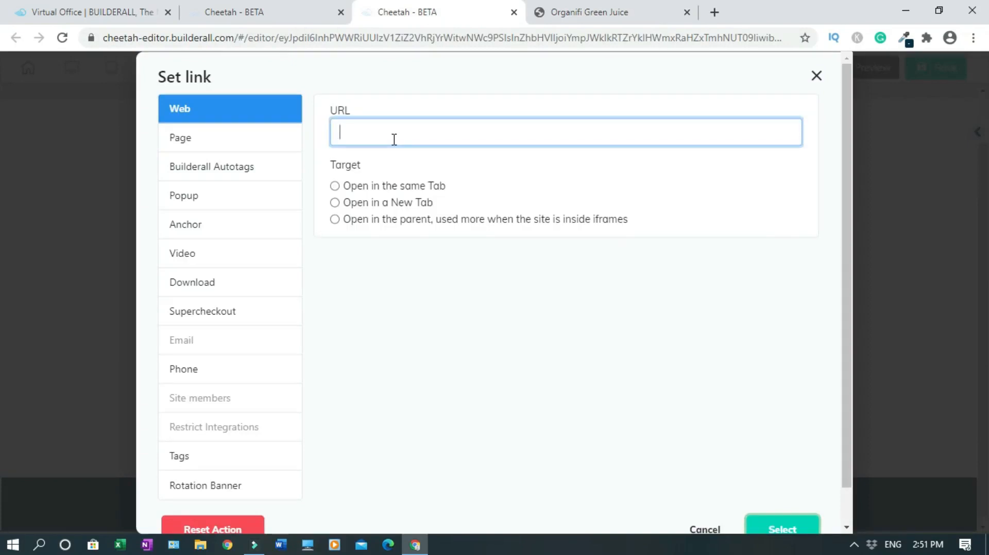
key("ctrl+v")
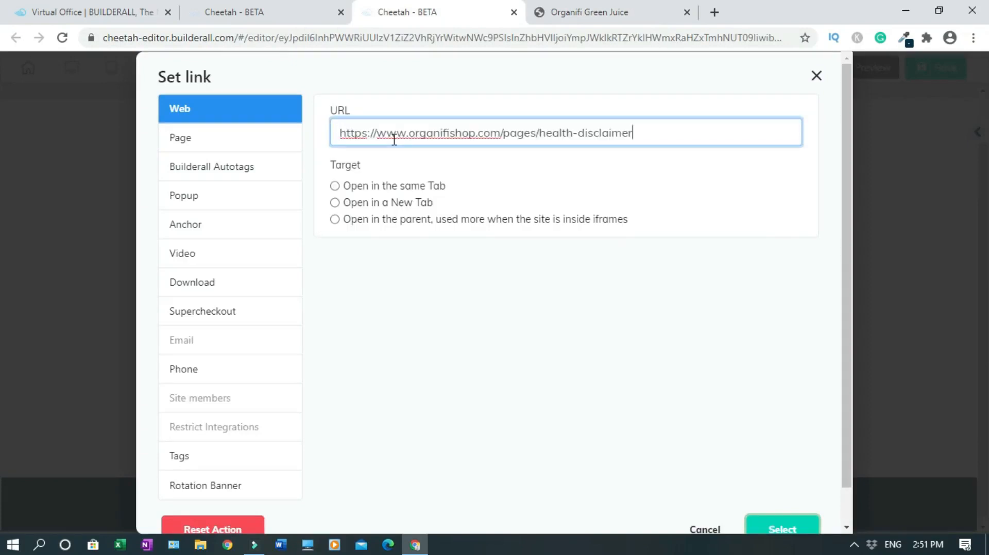
left_click(335, 204)
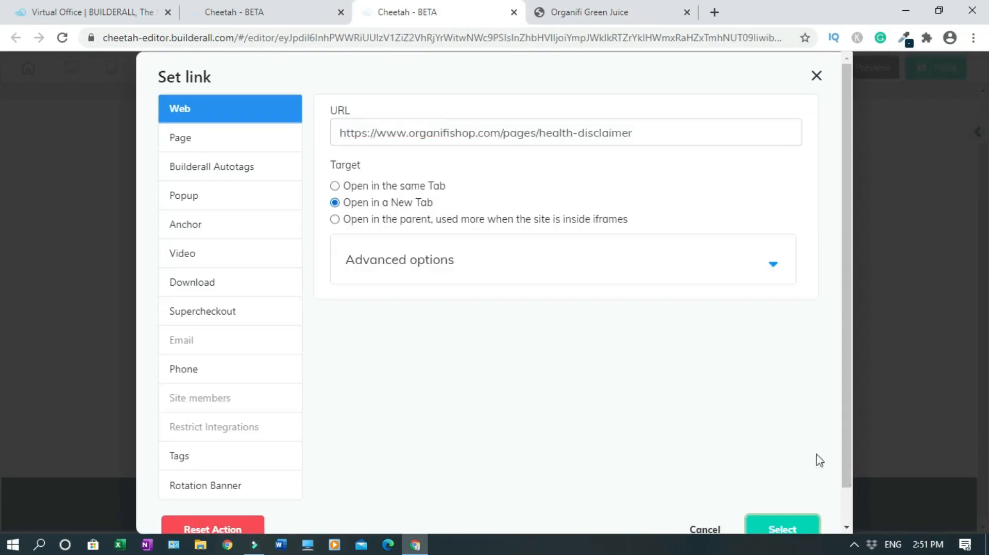
left_click(792, 528)
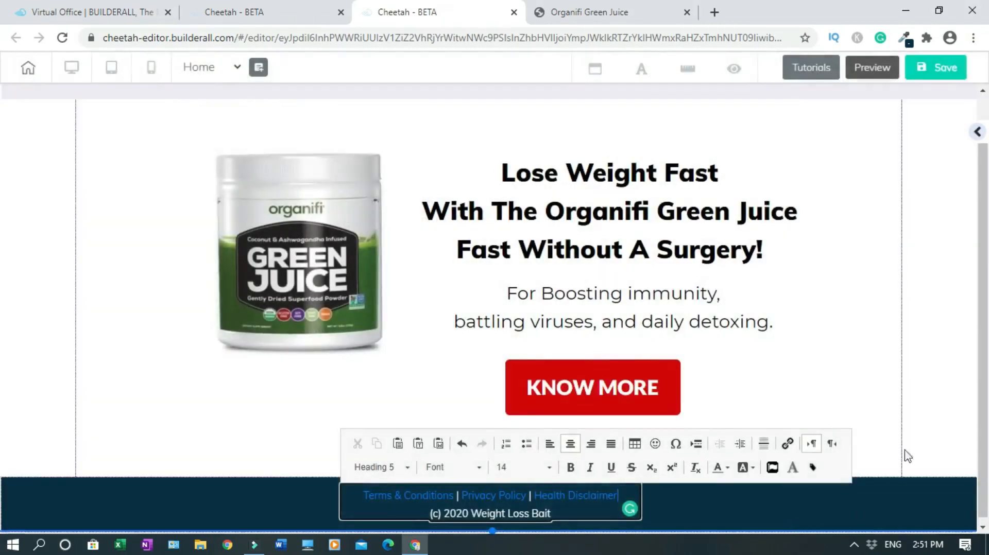
left_click(964, 407)
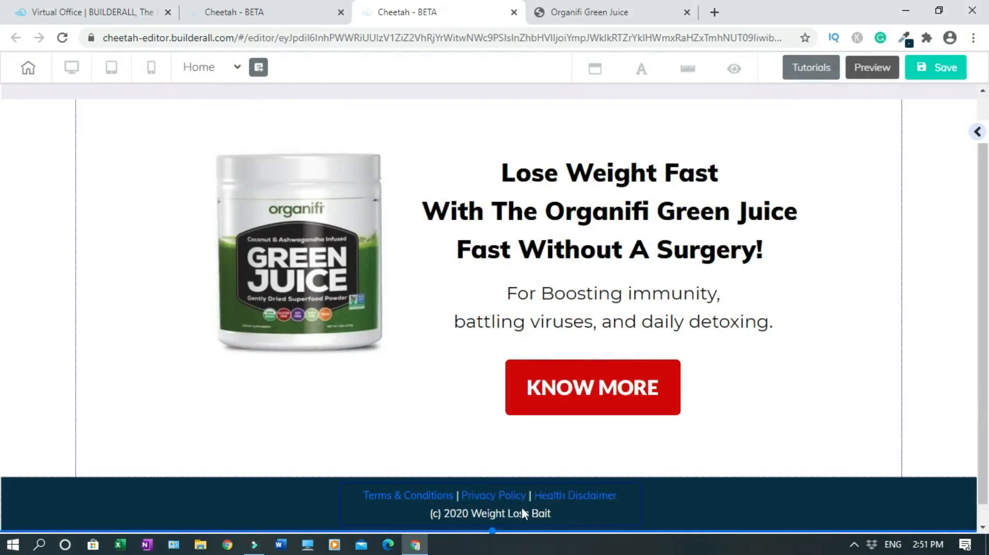
Change the footer legal links line from link blue to White text
left_click(601, 14)
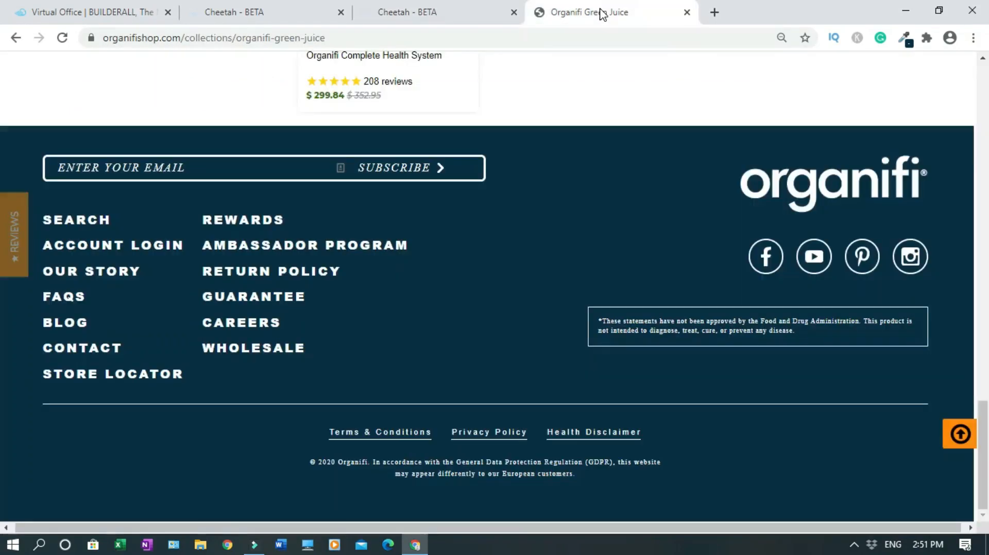
left_click(413, 19)
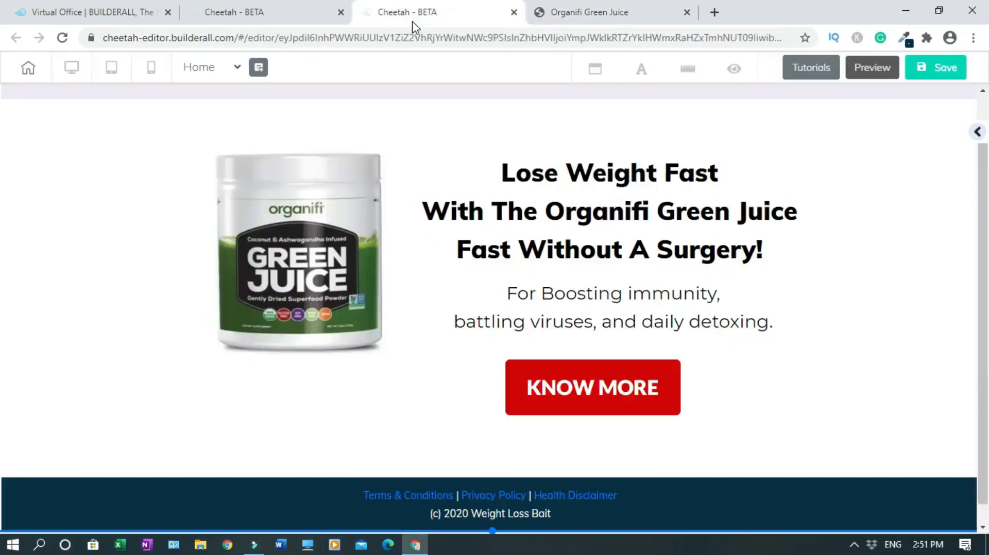
left_click(356, 497)
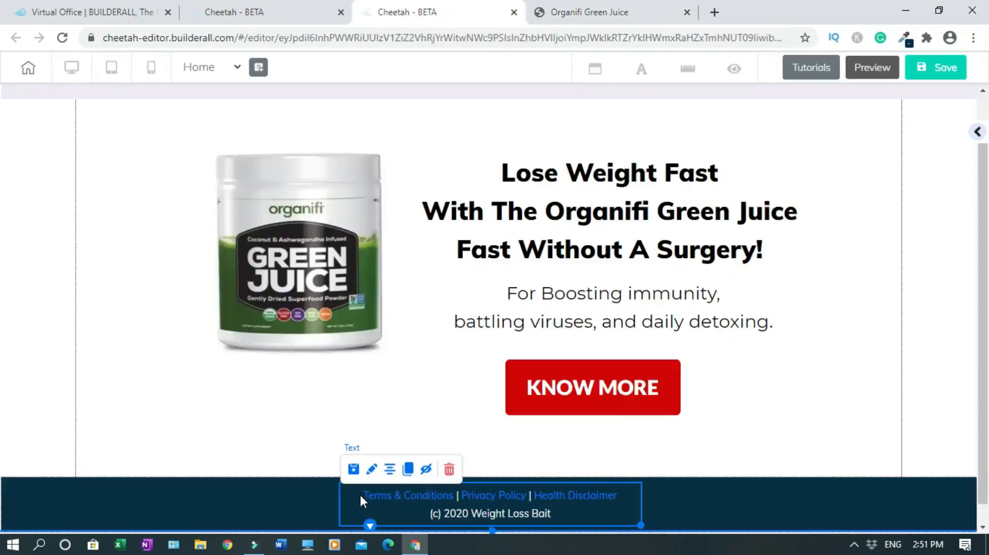
double_click(360, 495)
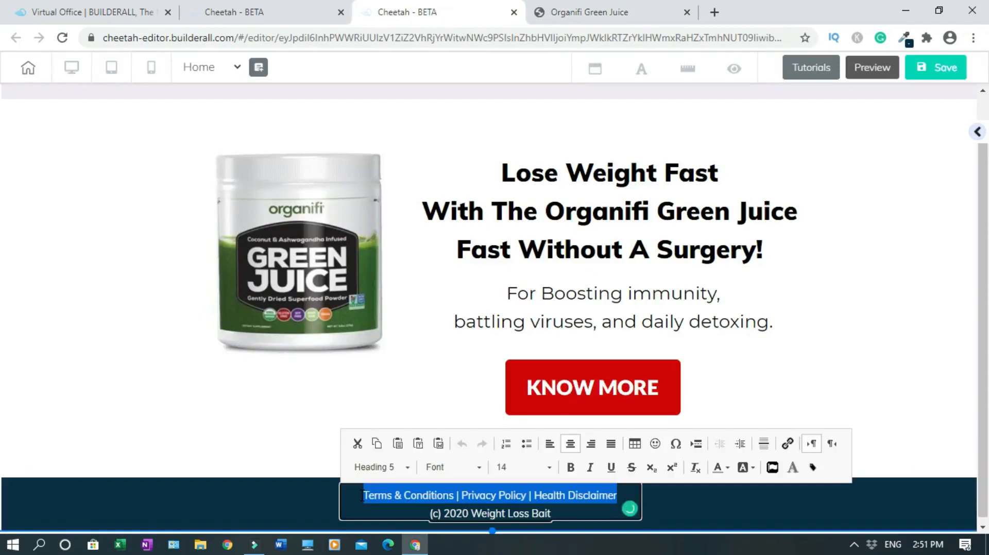
left_click(727, 469)
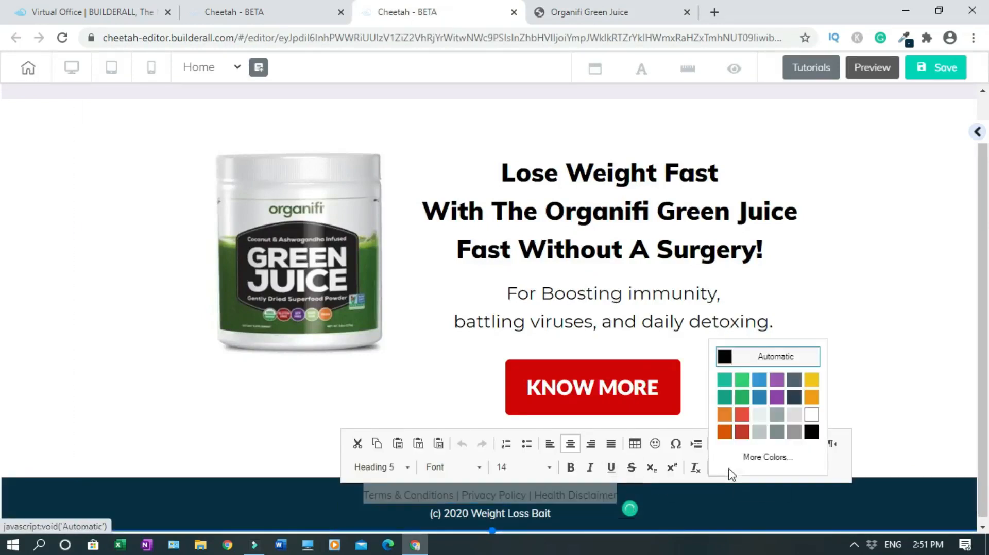
left_click(813, 414)
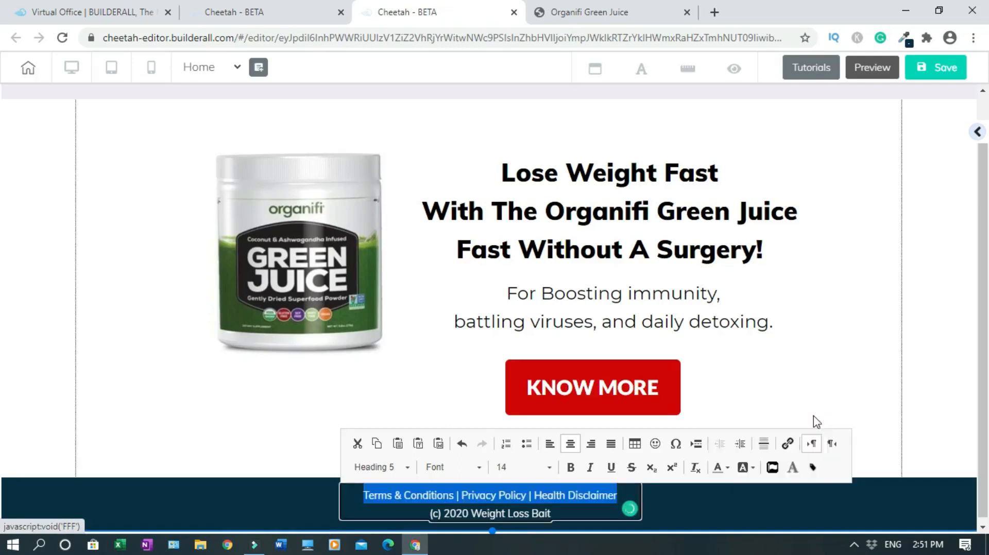
left_click(943, 408)
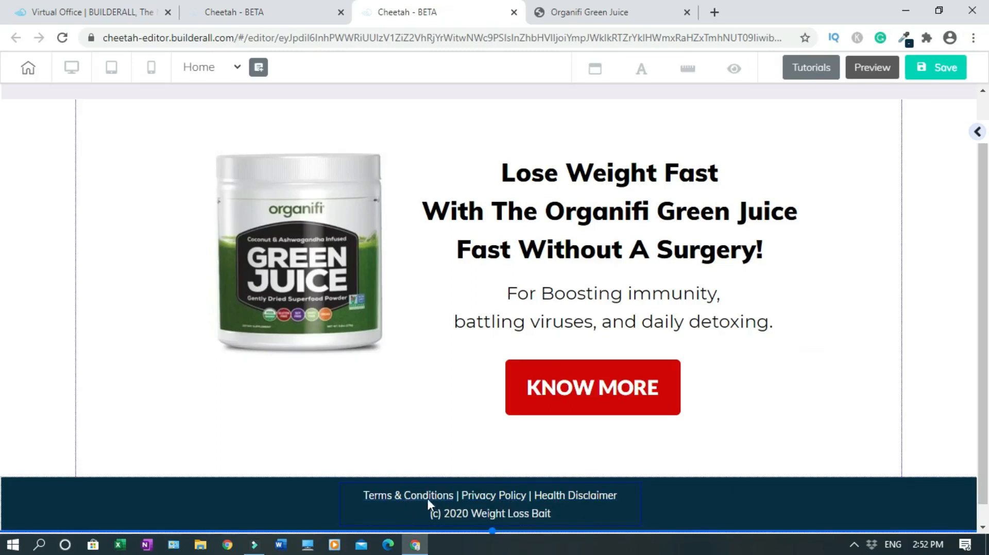
Delete the red KNOW MORE button from the hero section
scroll(816, 460, "down", 1)
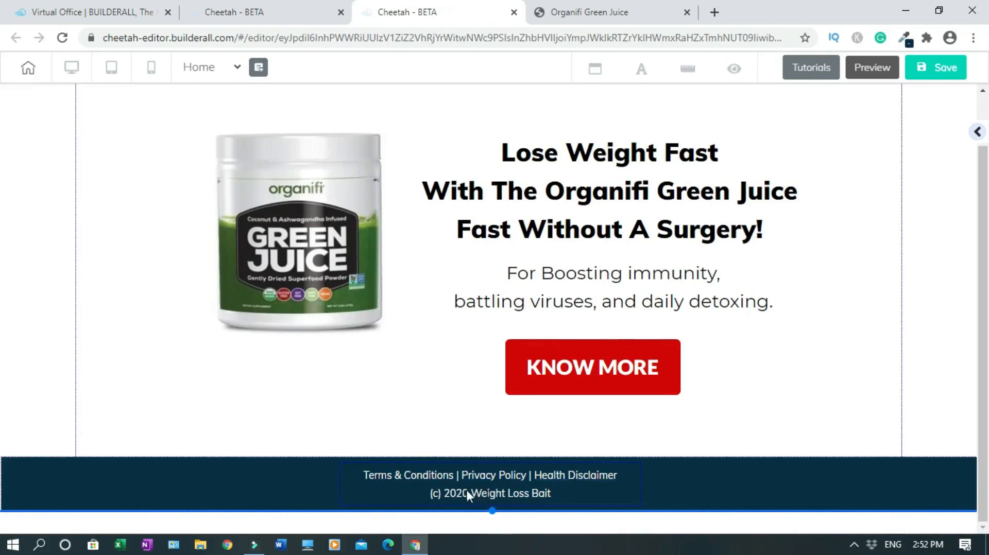
scroll(597, 494, "up", 1)
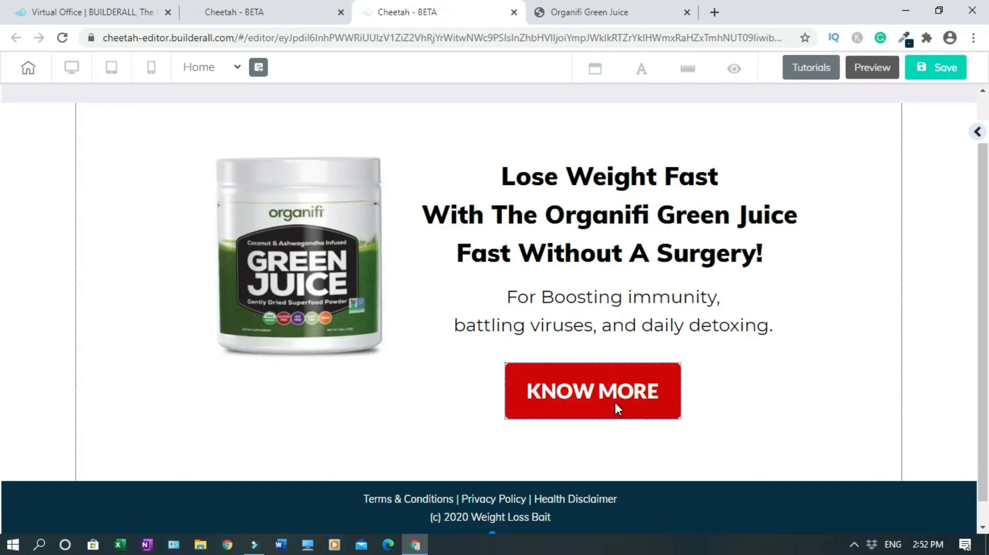
left_click(643, 389)
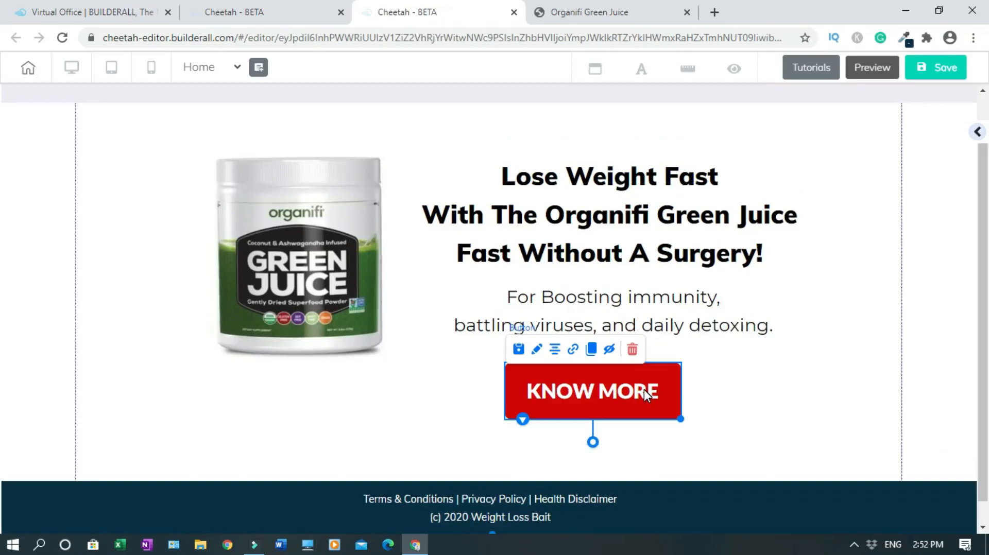
left_click(633, 350)
left_click(599, 320)
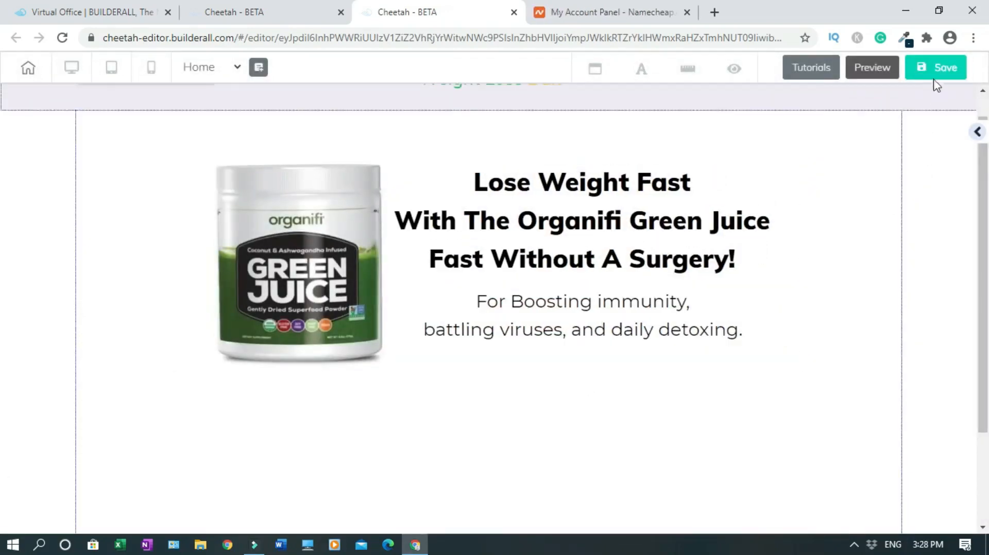
Save the landing page and publish it to its cheetah.builderall.com subdomain
left_click(932, 75)
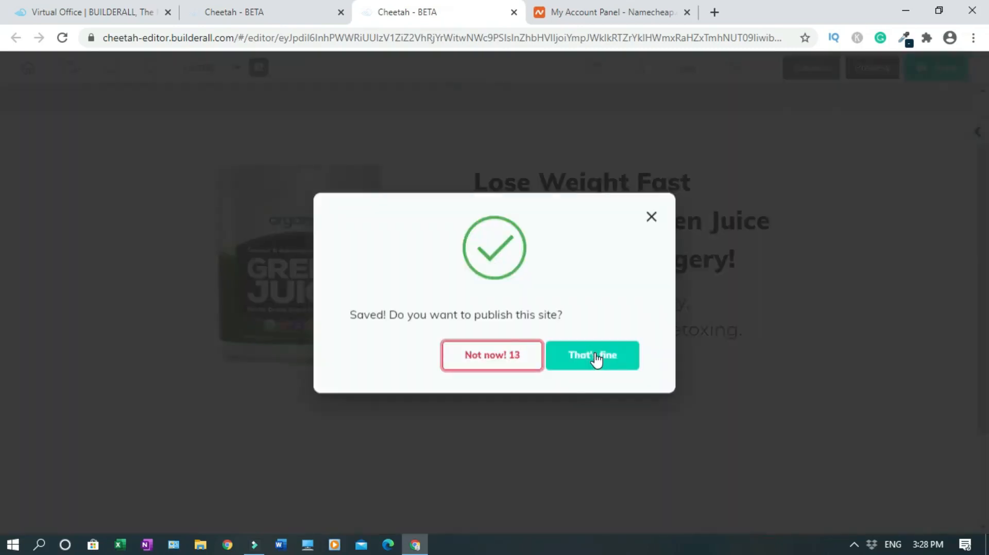
left_click(595, 356)
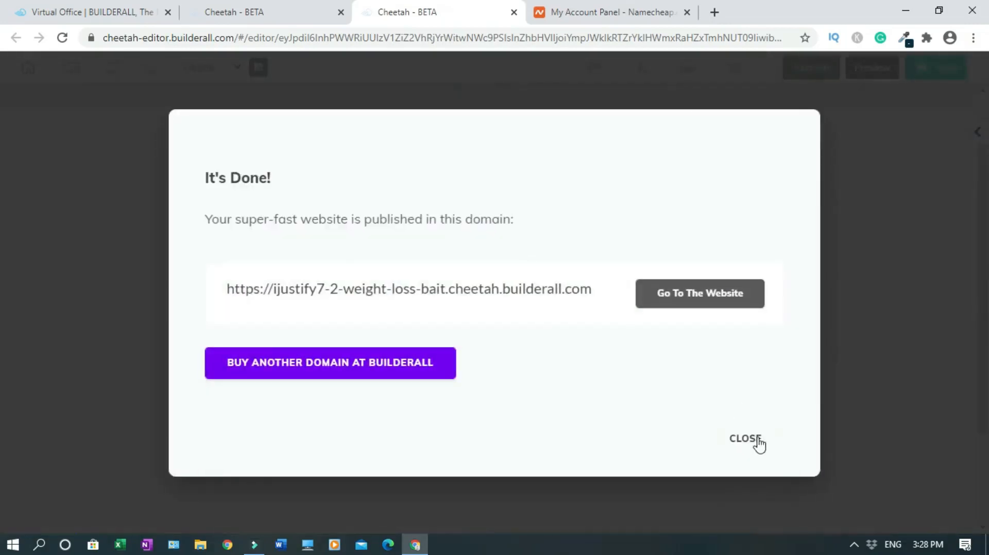
left_click(746, 439)
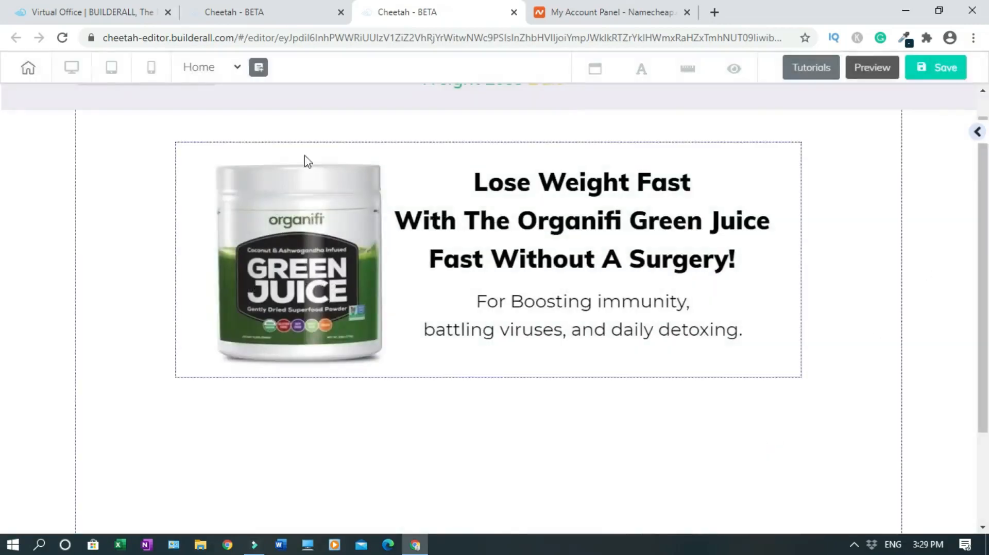
left_click(246, 11)
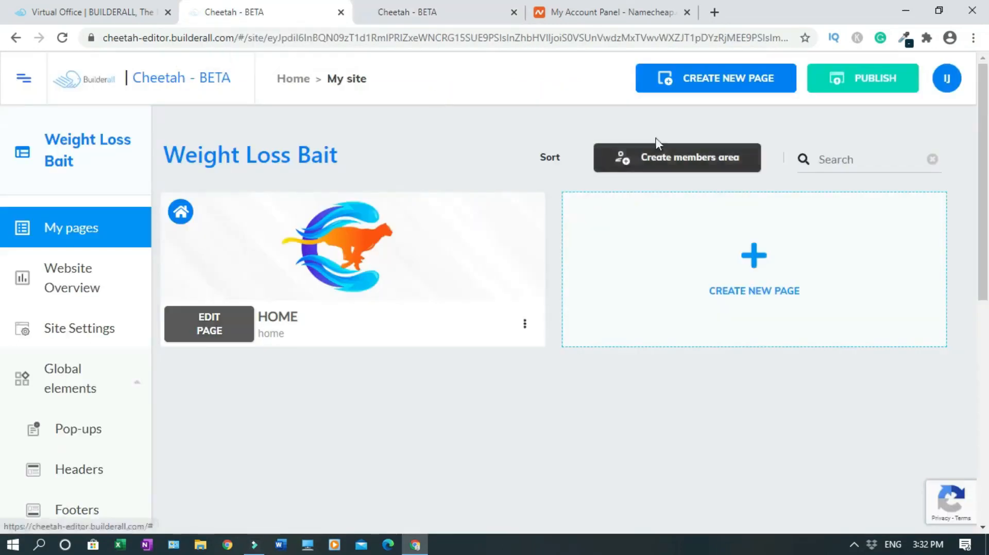
Publish the Weight Loss Bait site, passing the bicycle image check and acknowledging the success message
left_click(879, 83)
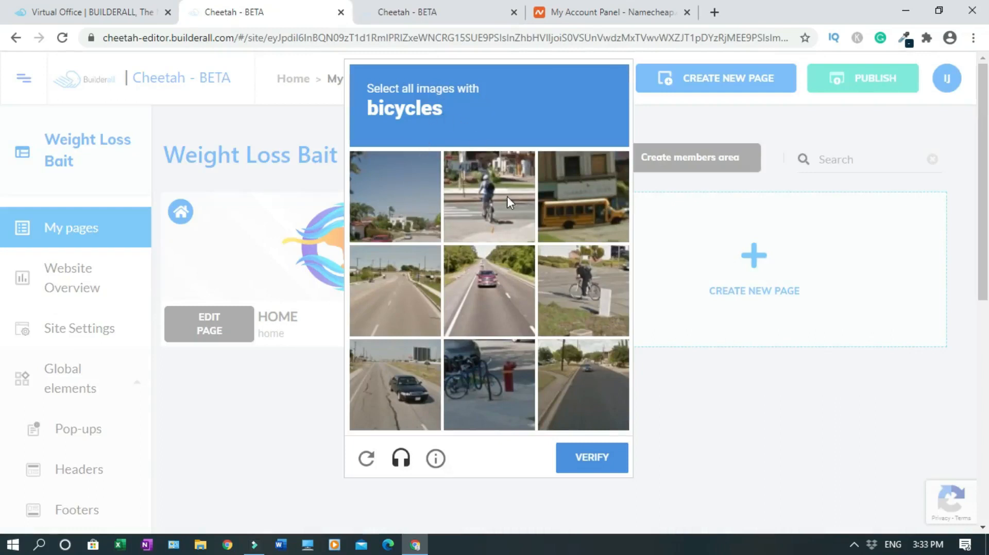
left_click(483, 231)
left_click(572, 293)
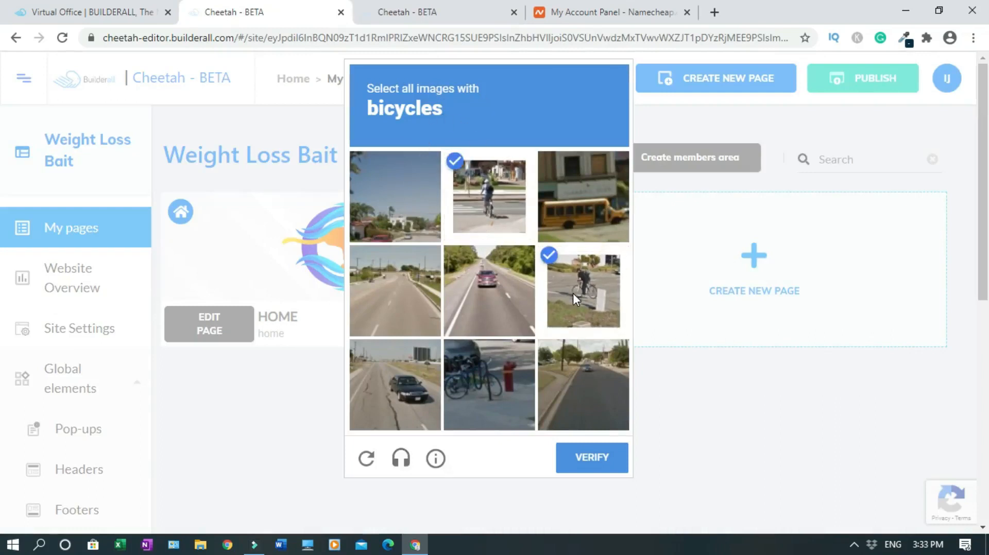
left_click(486, 381)
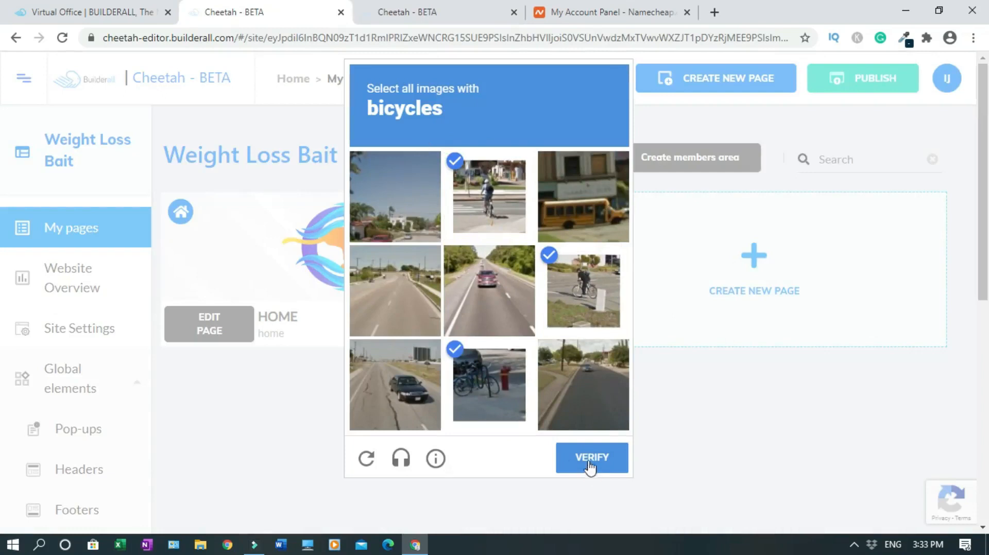
left_click(590, 465)
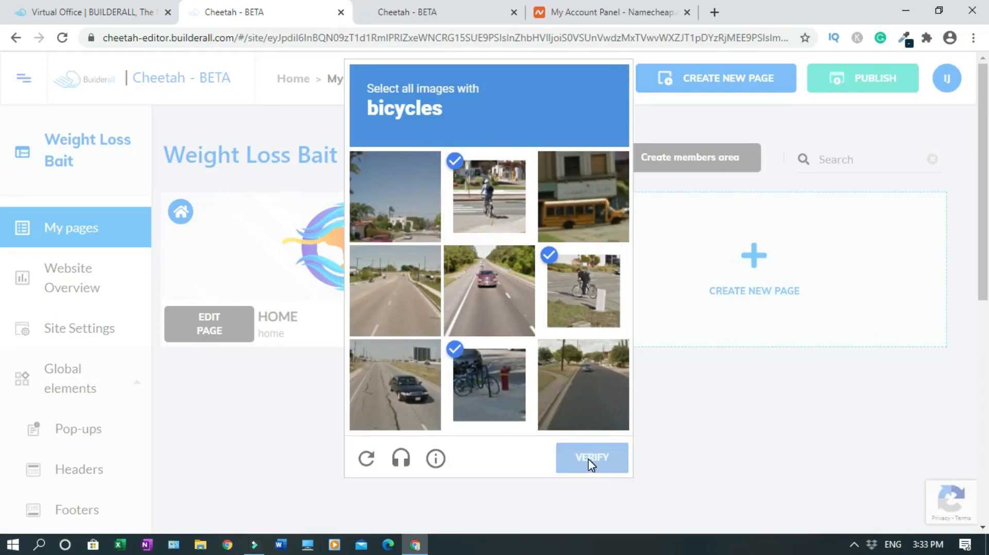
left_click(560, 323)
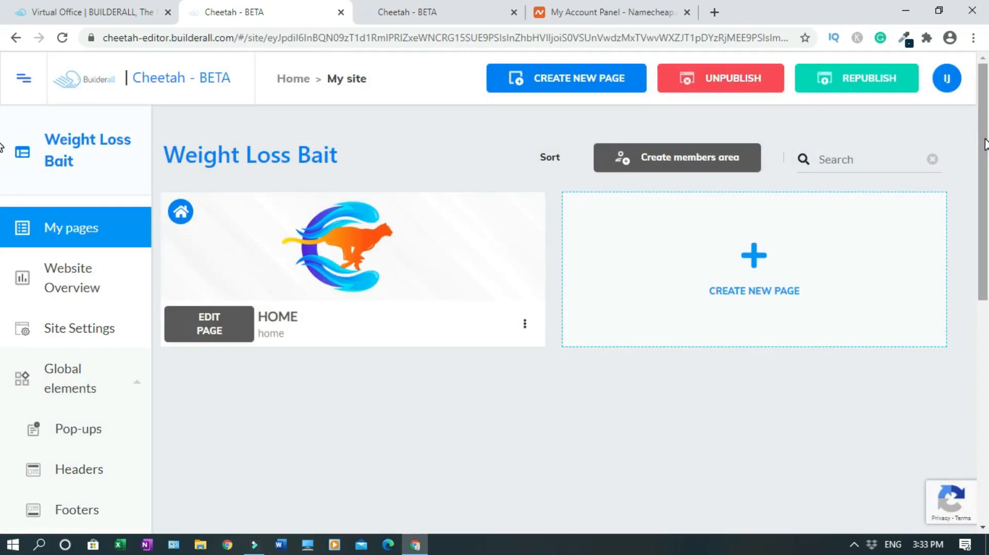
Connect the custom domain weightlossbait.com to the site, then go to the Namecheap account
left_click_drag(985, 144, 985, 341)
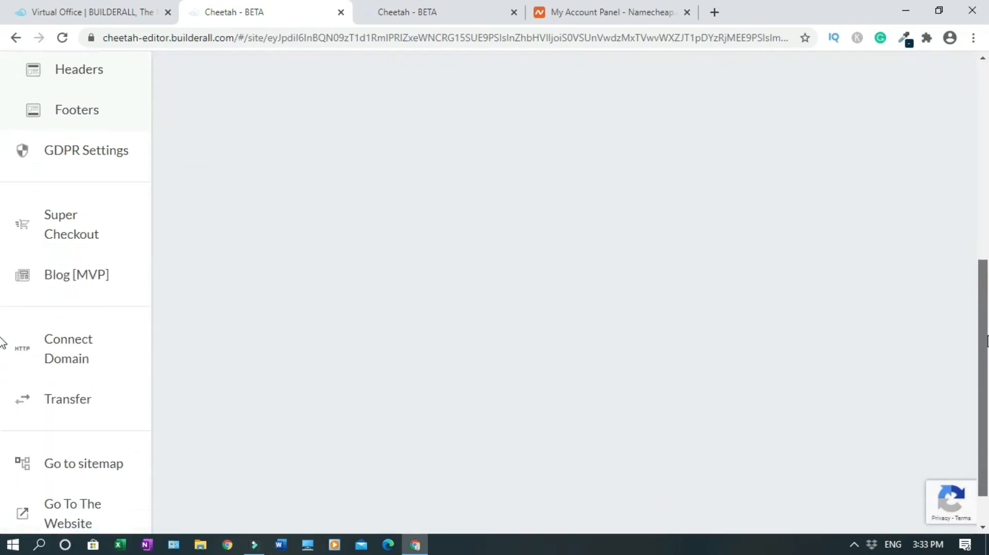
left_click(67, 349)
left_click(400, 274)
type("weightlossbait.com")
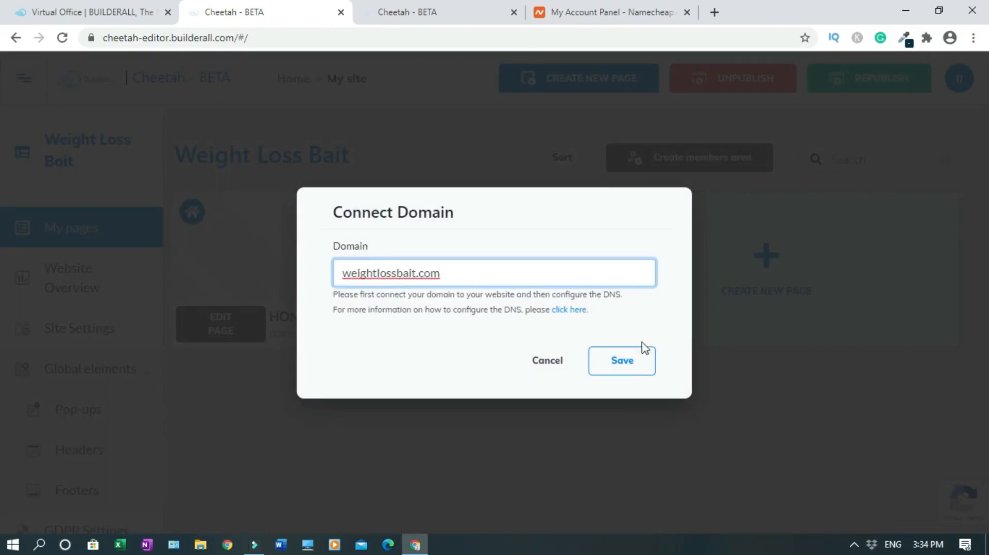
left_click(624, 362)
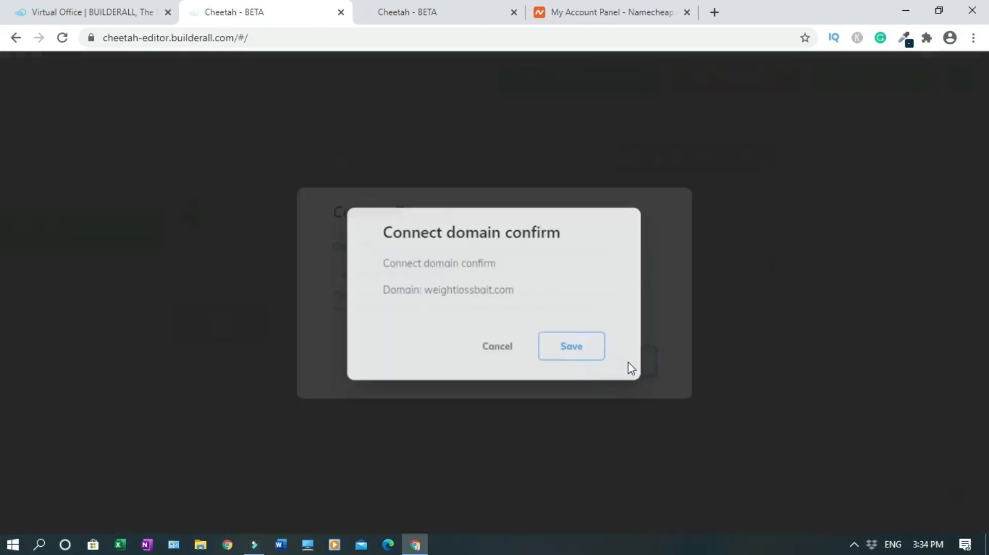
left_click(590, 351)
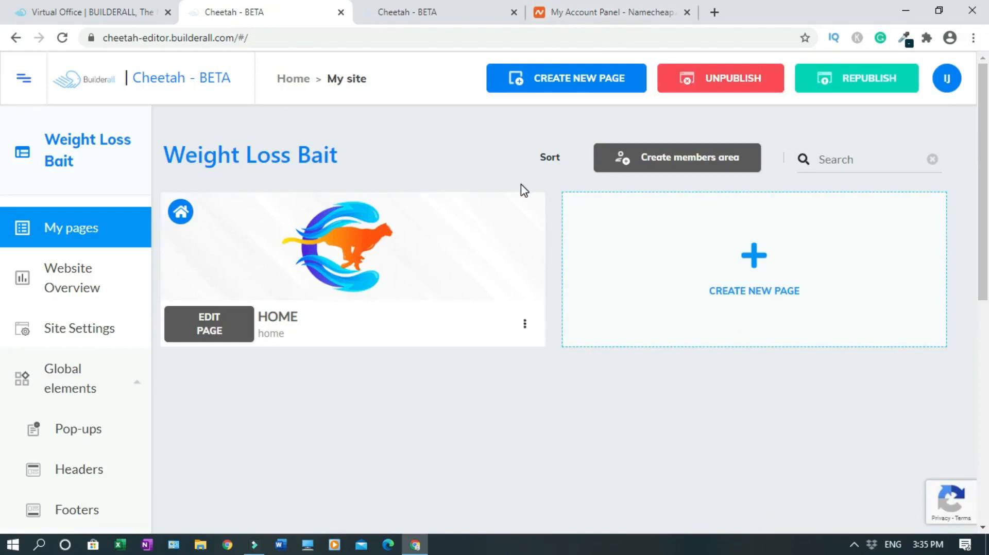
left_click(613, 11)
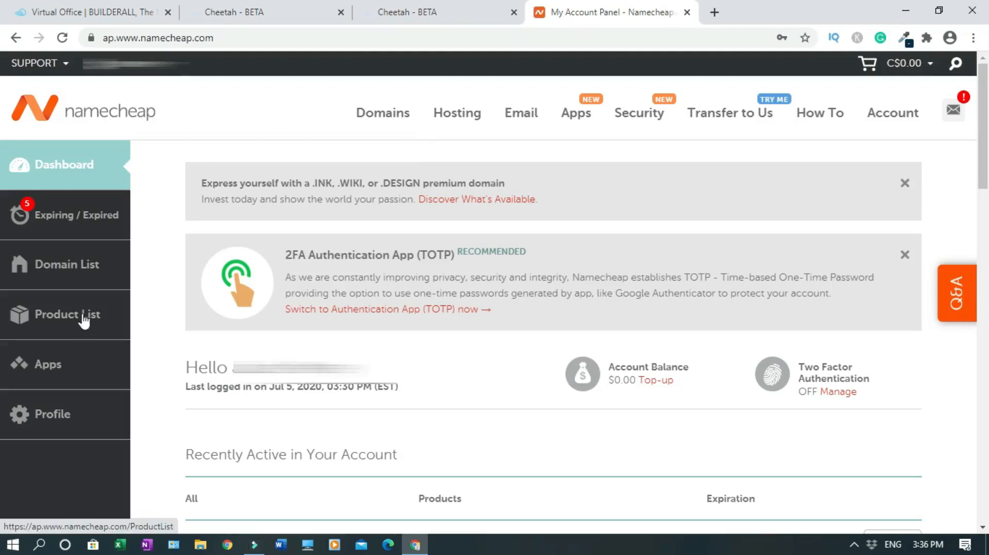
Switch weightlossbait.com's nameservers to Custom DNS in Namecheap, then return to Builderall Office
left_click(89, 272)
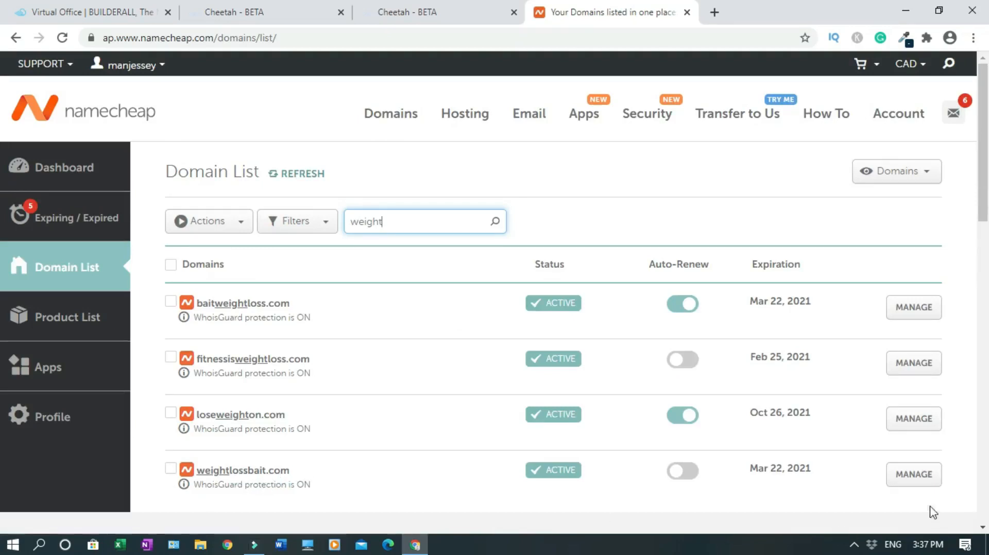
left_click(922, 479)
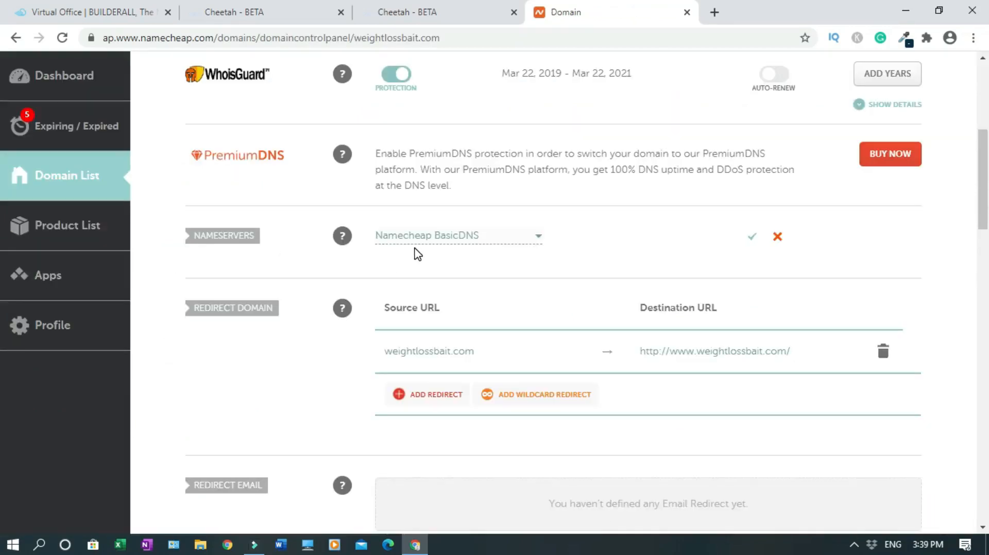
left_click(539, 240)
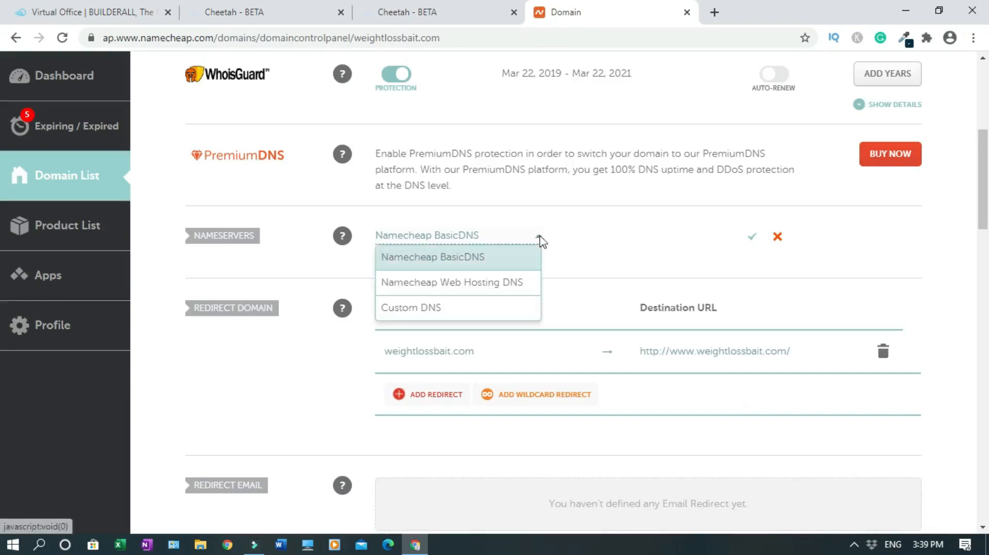
left_click(454, 308)
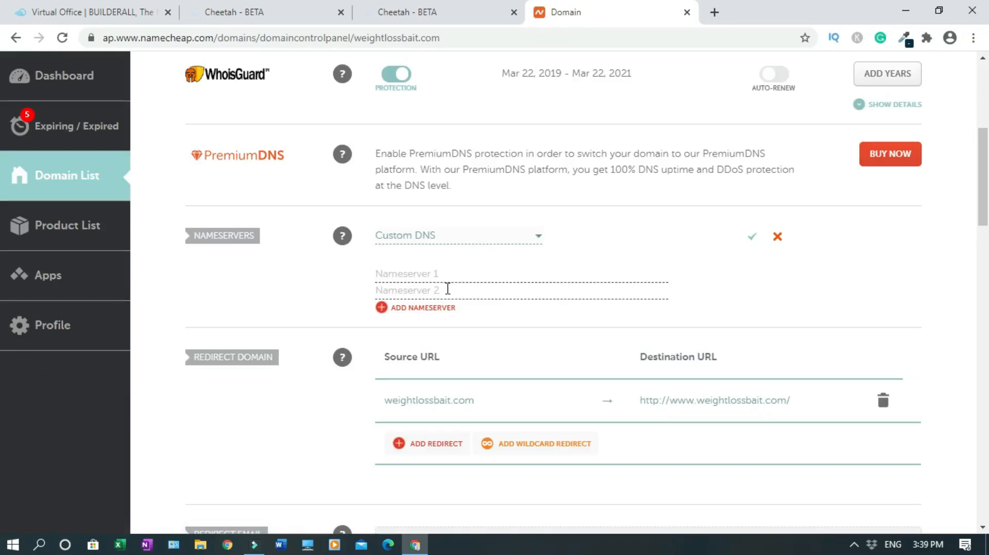
left_click(116, 12)
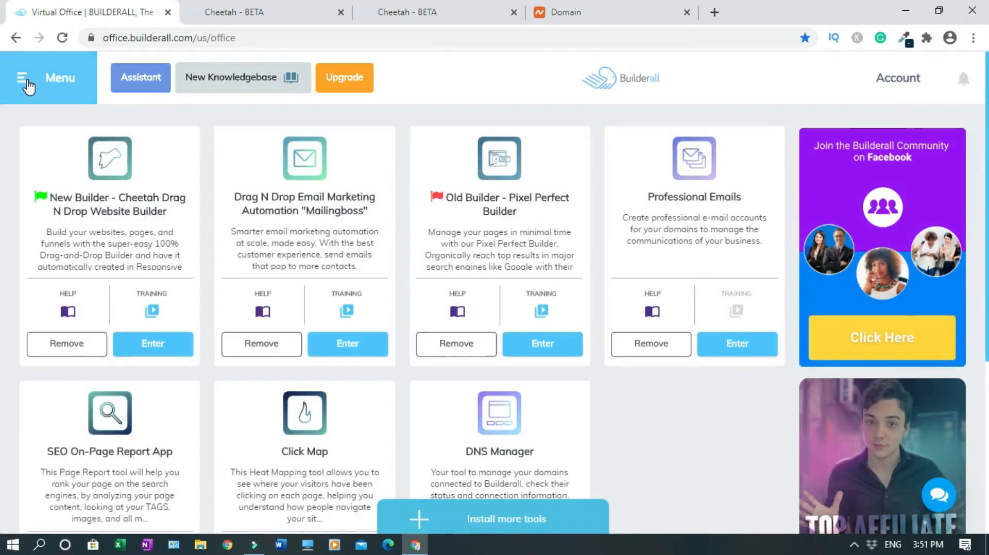
Open the Support article Builderall Name Servers under Domains and Hosting, showing ns1–ns4.l4dns.com
left_click(28, 86)
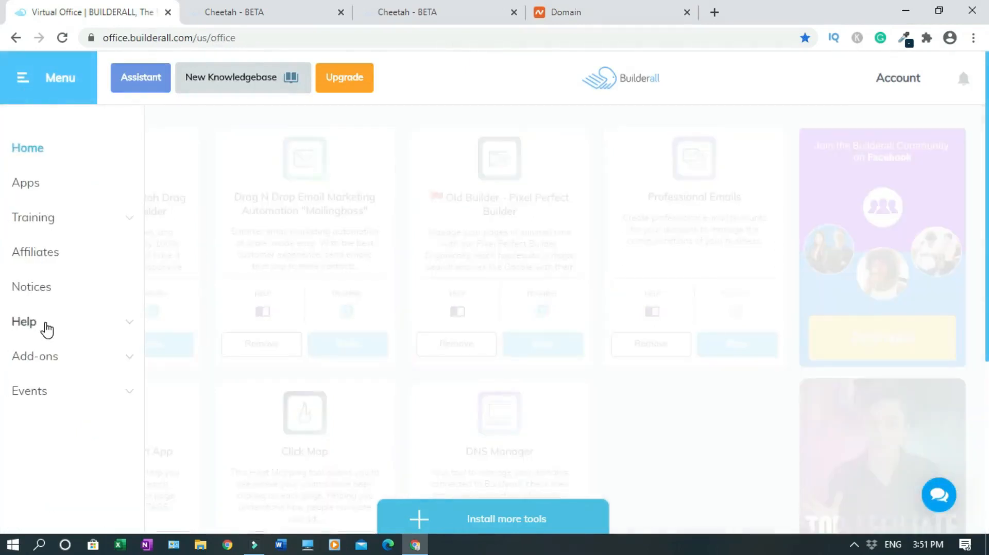
left_click(46, 330)
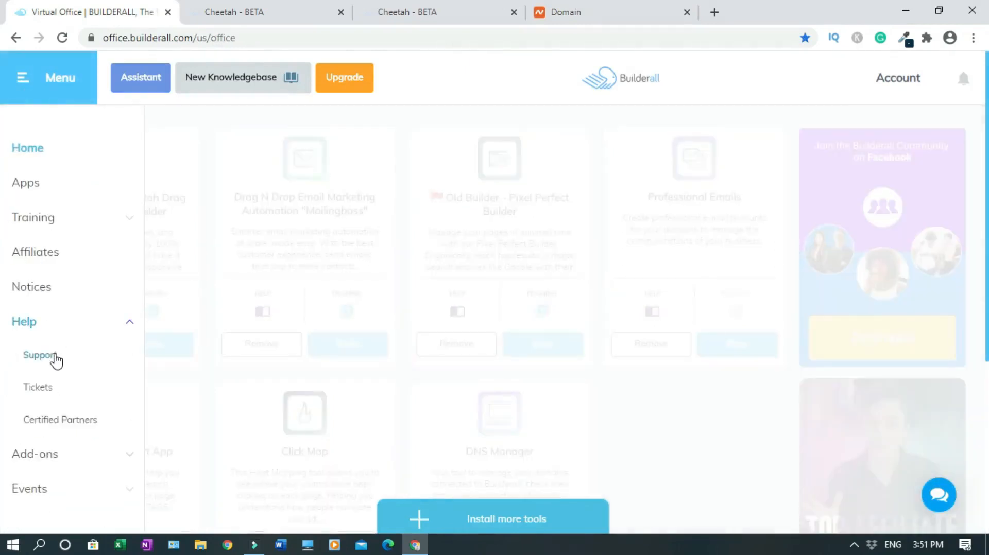
left_click(55, 361)
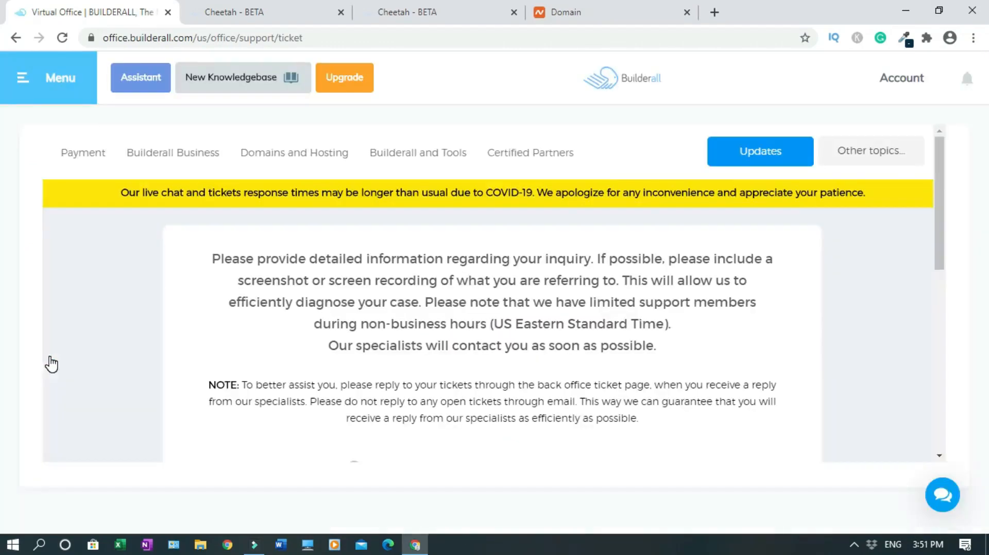
left_click(317, 159)
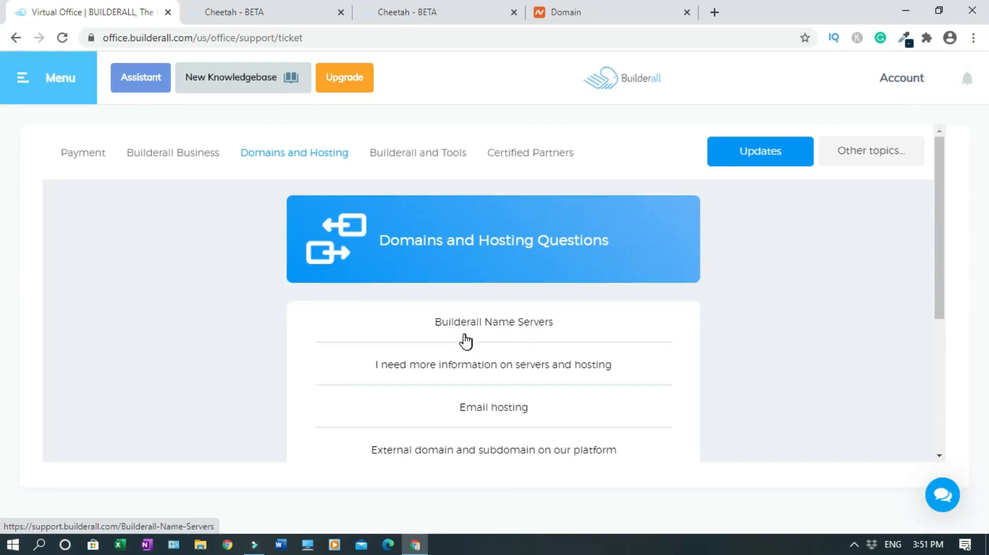
left_click(512, 333)
left_click_drag(938, 202, 939, 225)
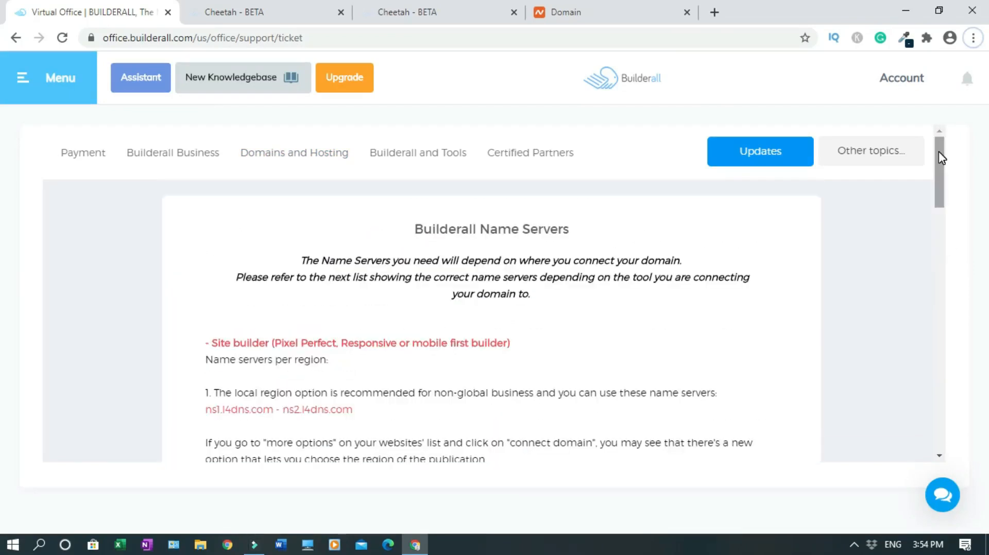
left_click_drag(938, 152, 946, 186)
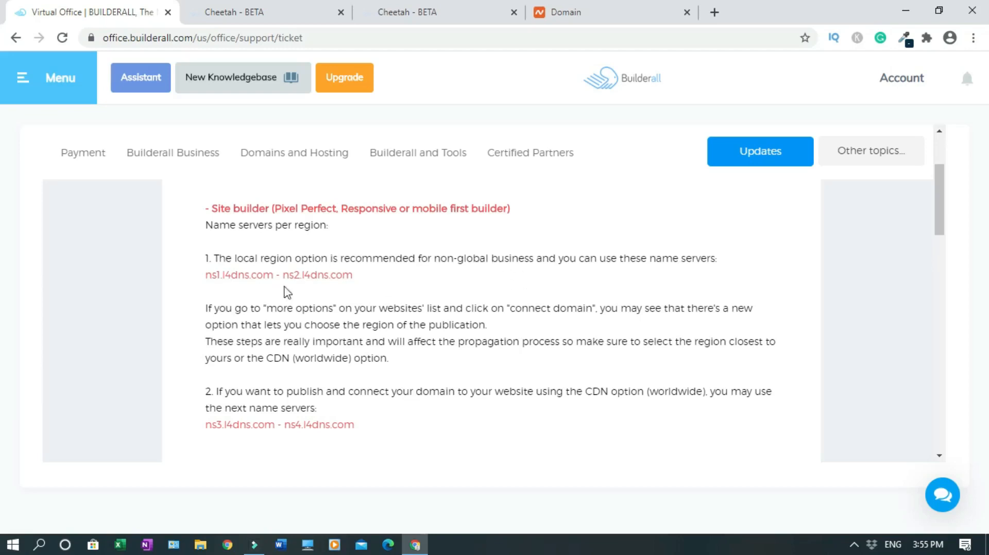
Copy ns3.l4dns.com from the Builderall Name Servers article and return to the Namecheap domain panel
scroll(624, 309, "down", 2)
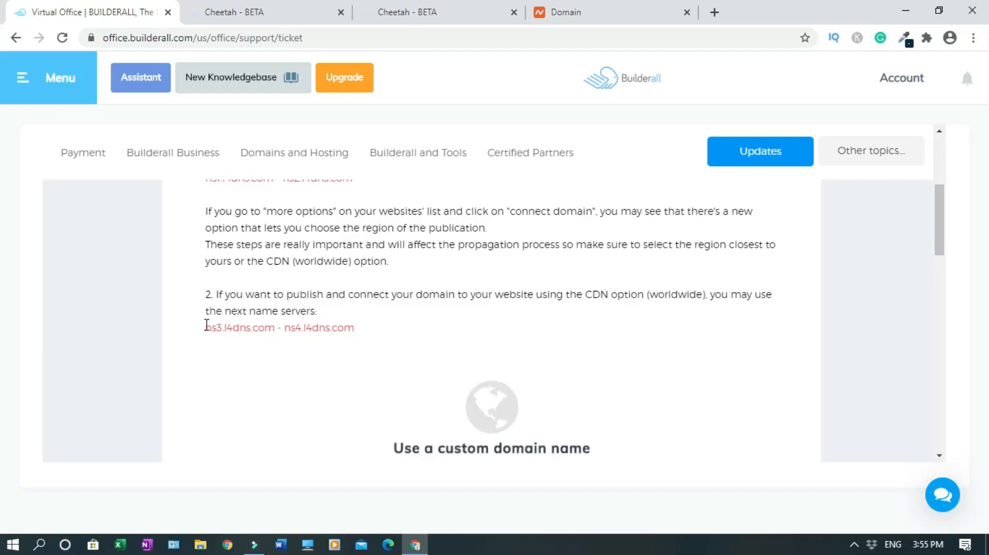
left_click_drag(206, 325, 276, 325)
key("ctrl+c")
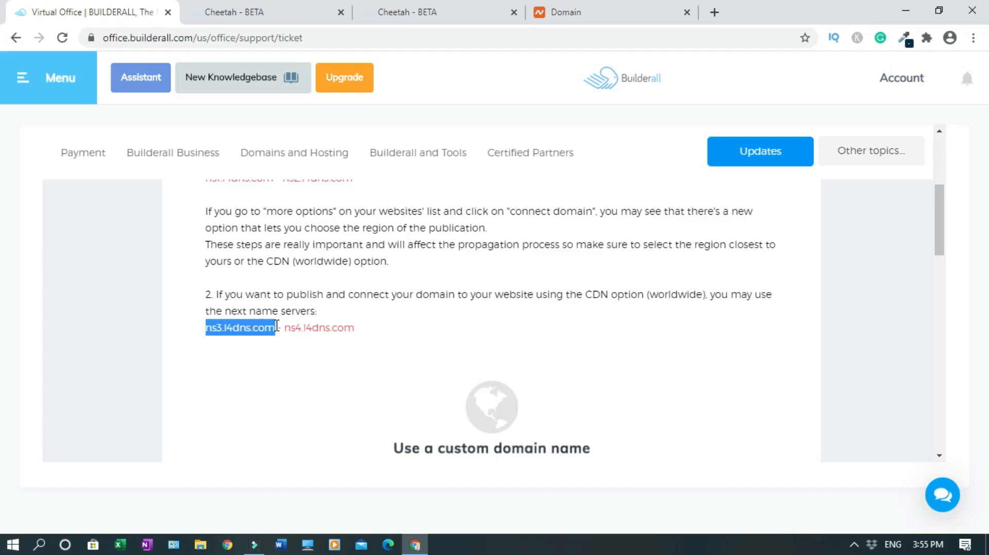
left_click(598, 15)
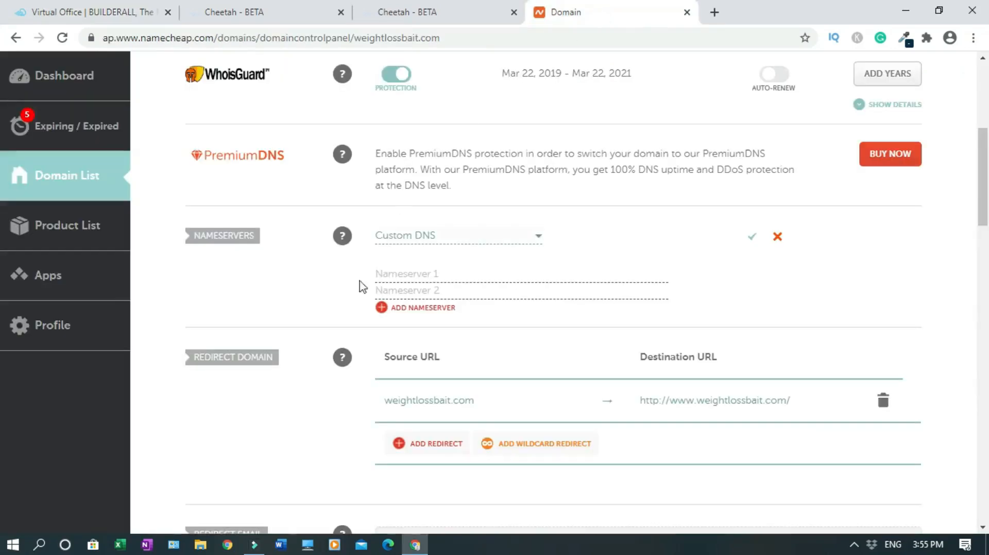
Enter ns3.l4dns.com and ns4.l4dns.com as Namecheap's Nameserver 1 and Nameserver 2
left_click(410, 273)
key("ctrl+v")
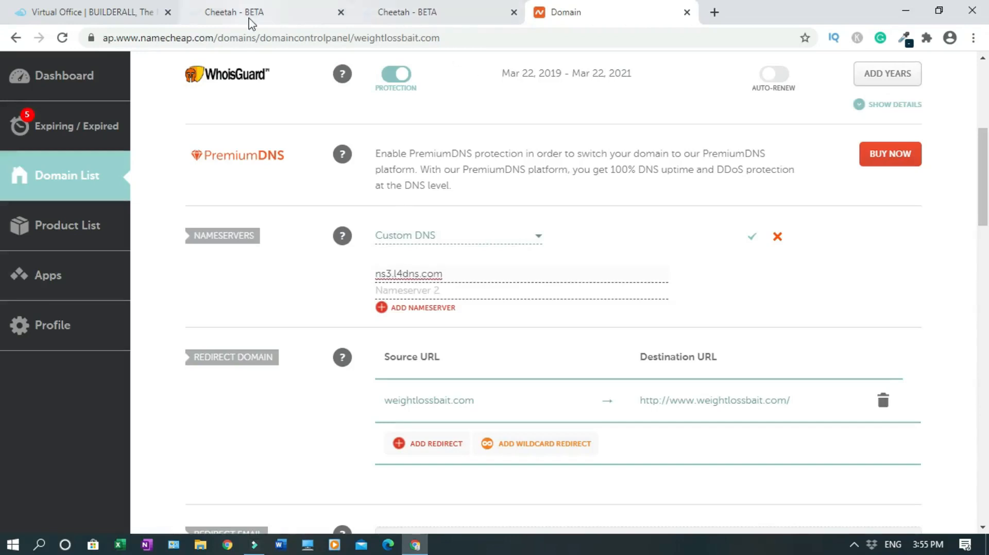
left_click(97, 5)
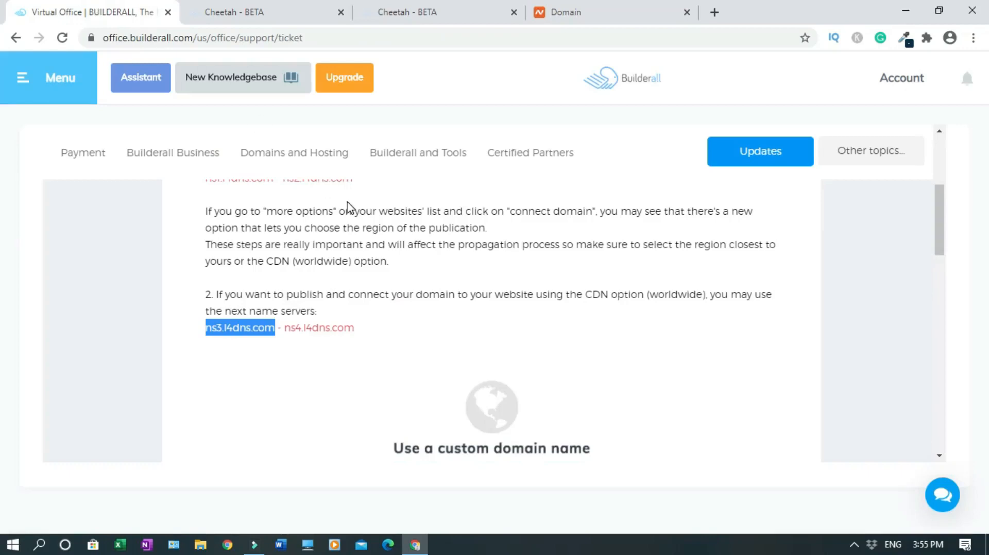
left_click(358, 341)
left_click_drag(286, 326, 362, 331)
key("ctrl+c")
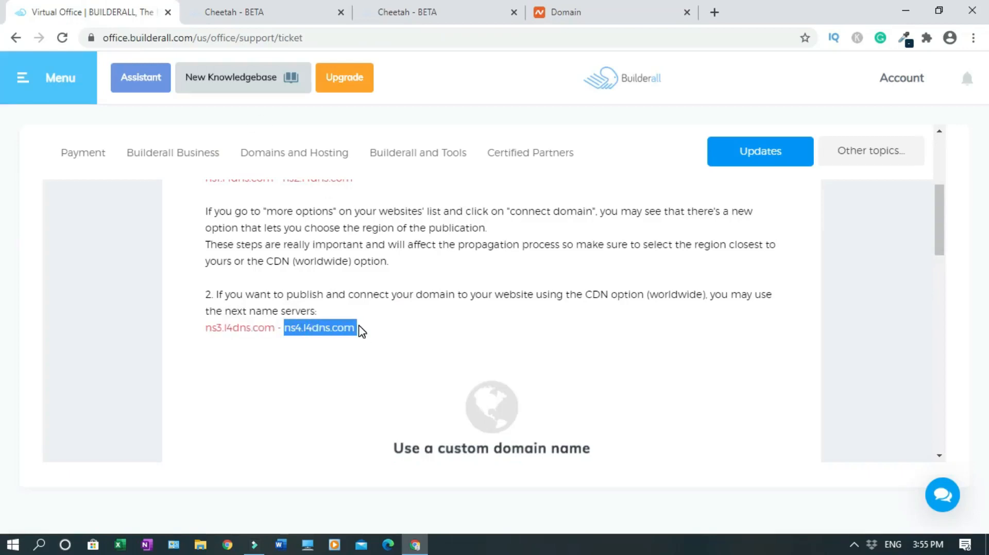
left_click(557, 14)
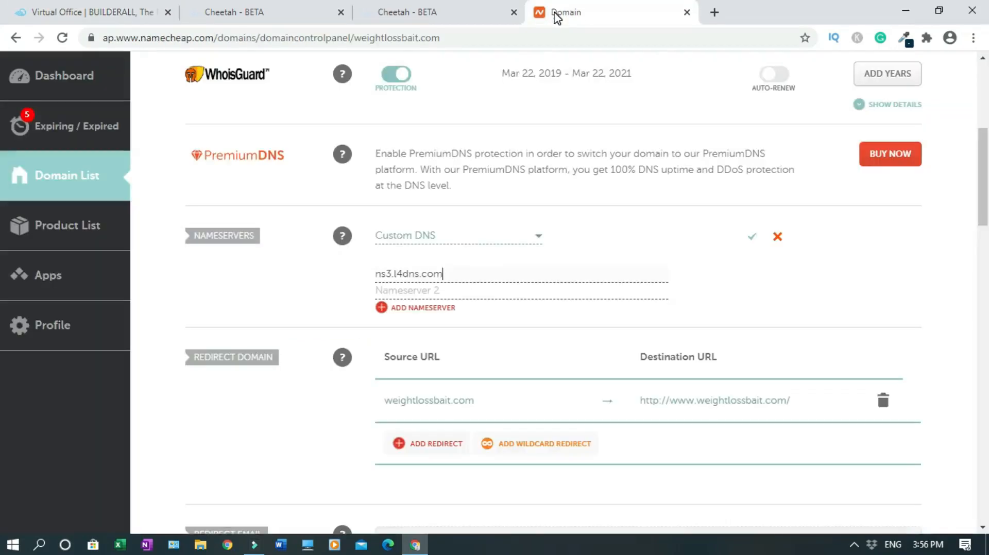
left_click(391, 292)
key("ctrl+v")
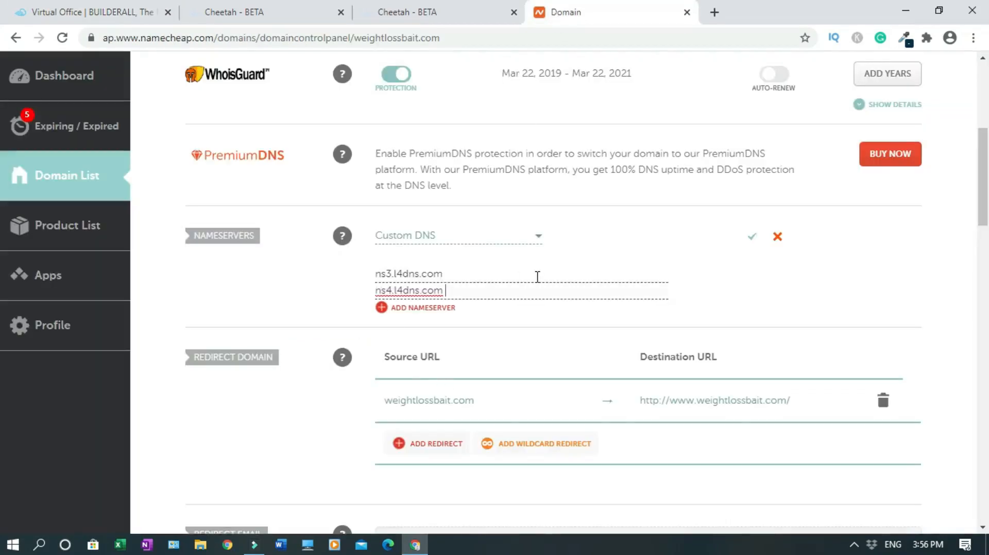
Save the custom nameservers and close the Namecheap and page editor tabs
left_click(753, 239)
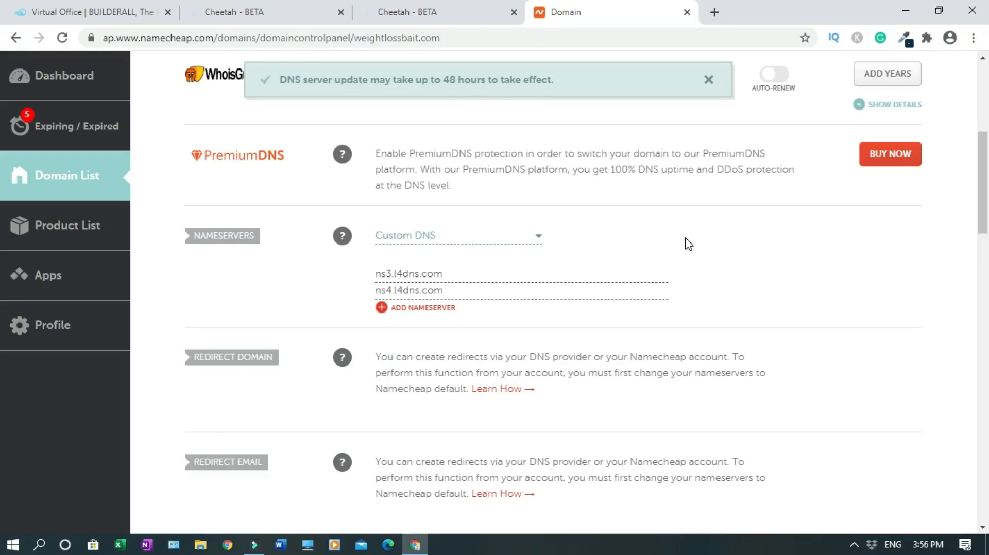
left_click(687, 13)
left_click(514, 12)
Leave the editor and load weightlossbait.com in an incognito window, which times out
left_click(571, 124)
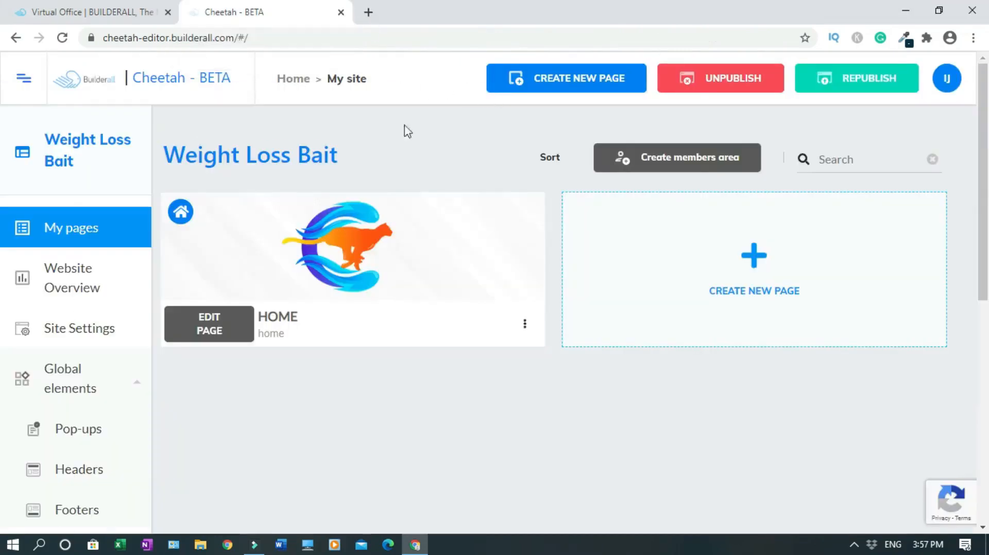
left_click(368, 12)
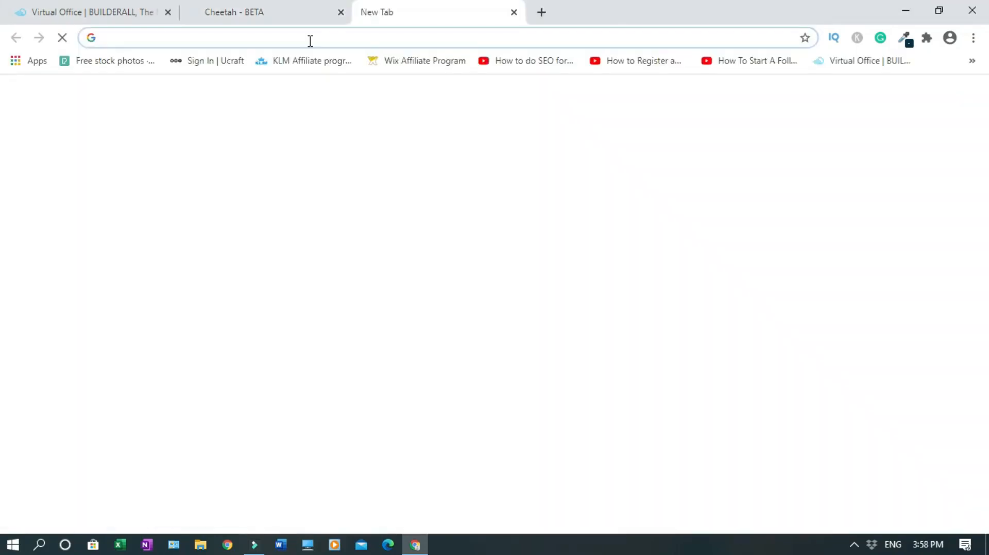
left_click(975, 41)
left_click(882, 102)
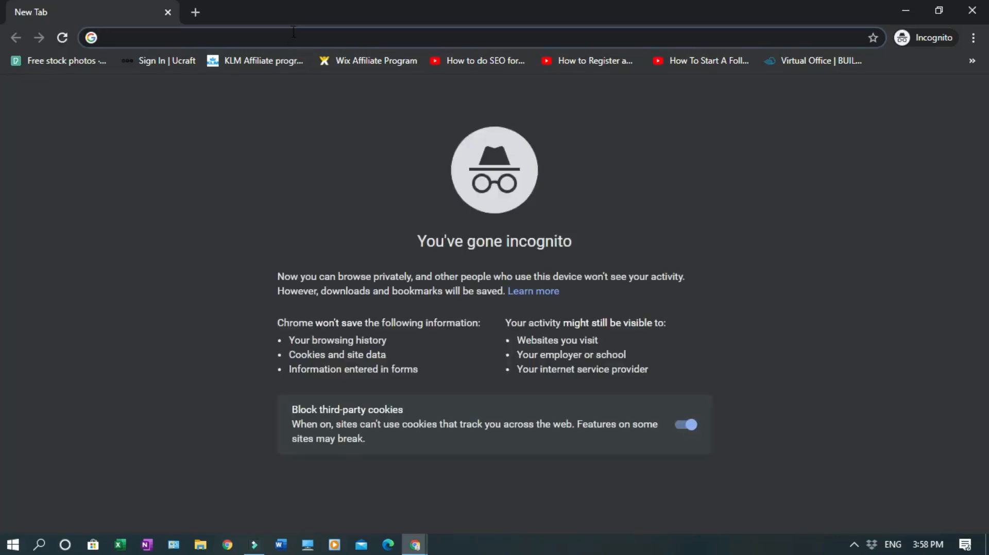
type("weightlossbait.com")
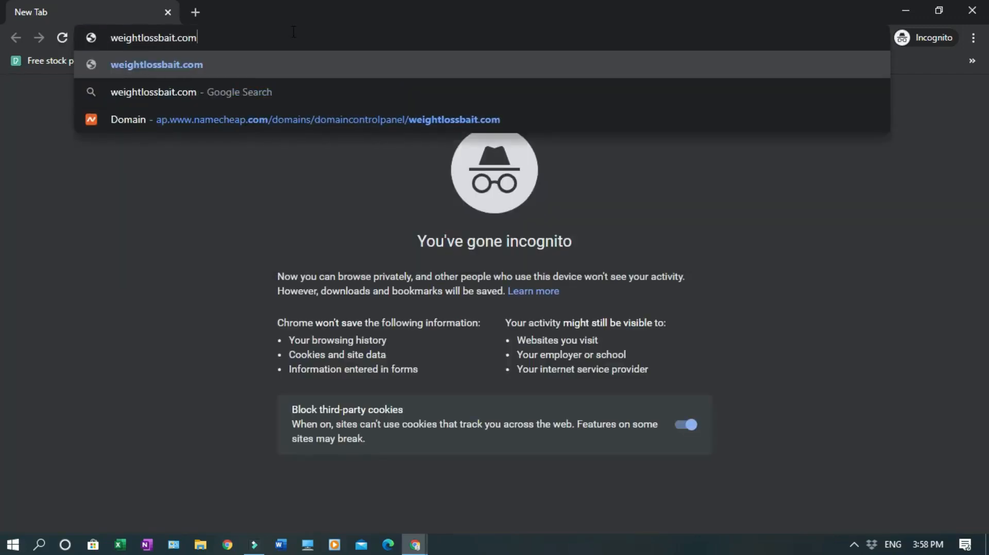
key("Return")
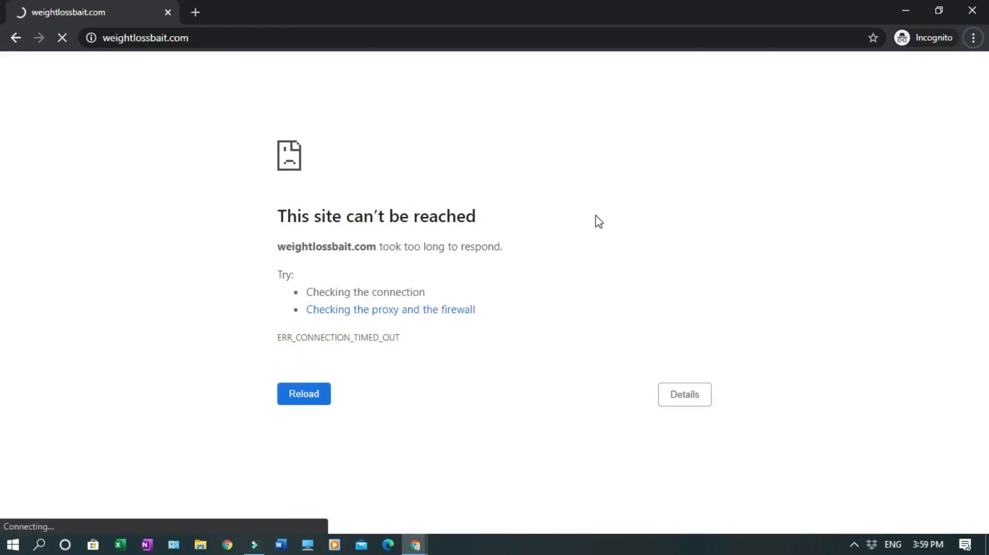
Reload weightlossbait.com in a normal tab, scroll through the live Organifi home page, then close it
left_click(972, 10)
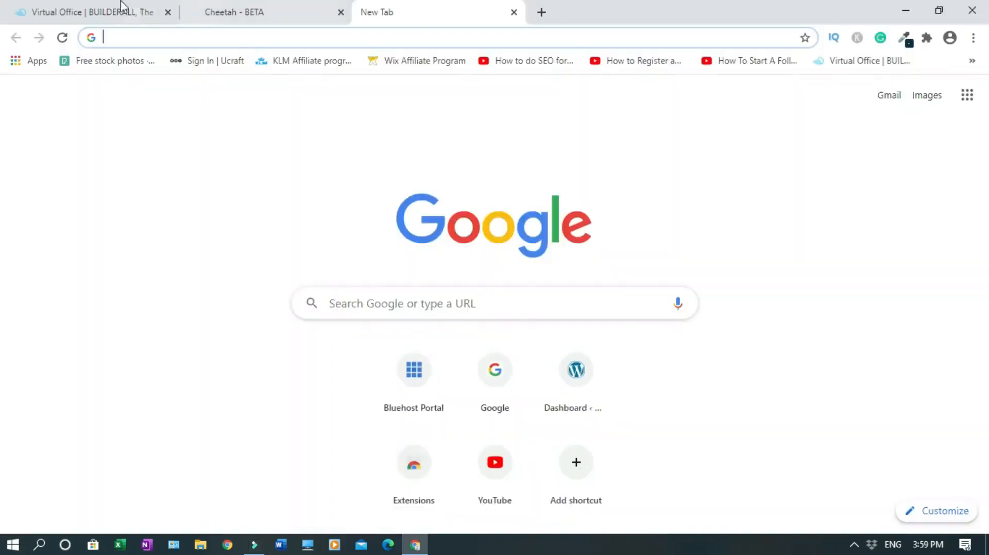
left_click(196, 8)
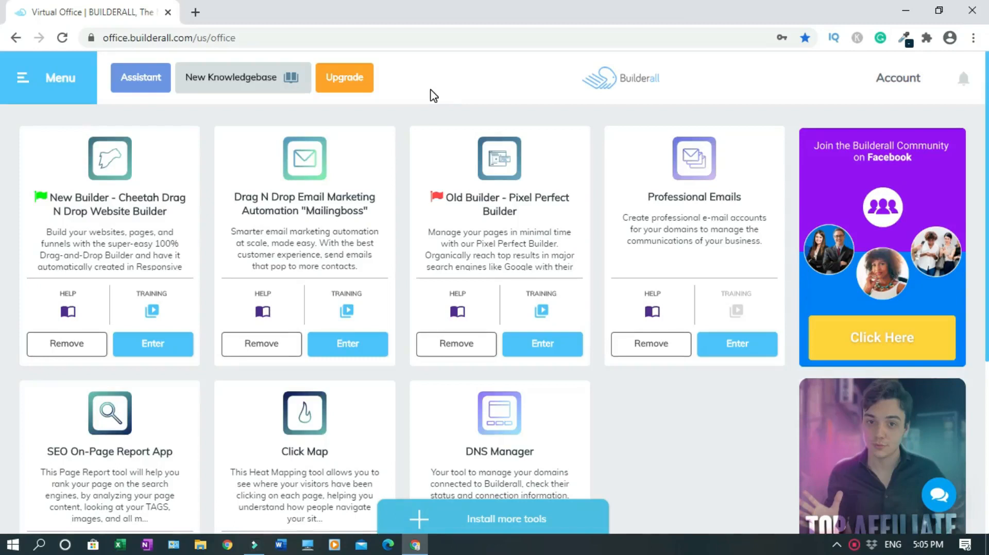
left_click(196, 11)
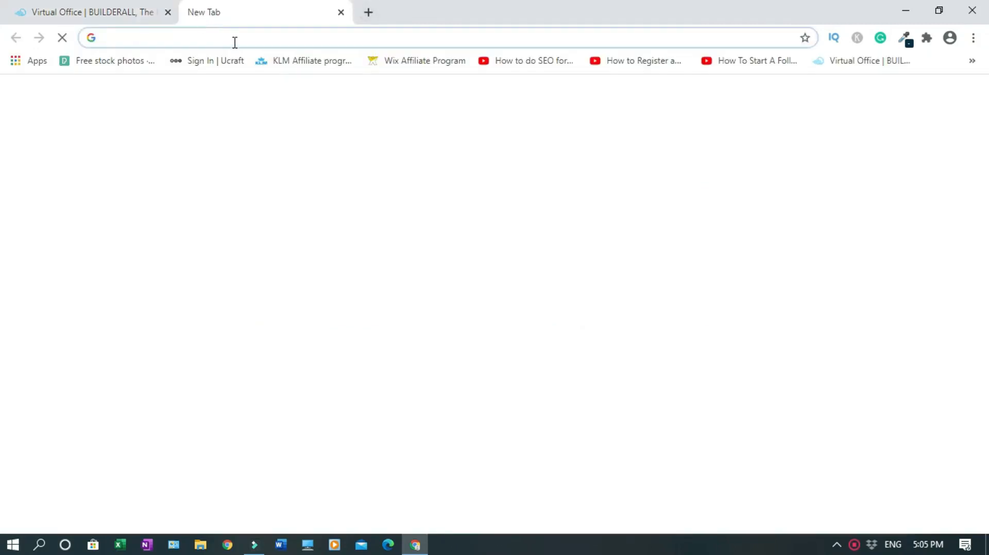
type("weightlossbait")
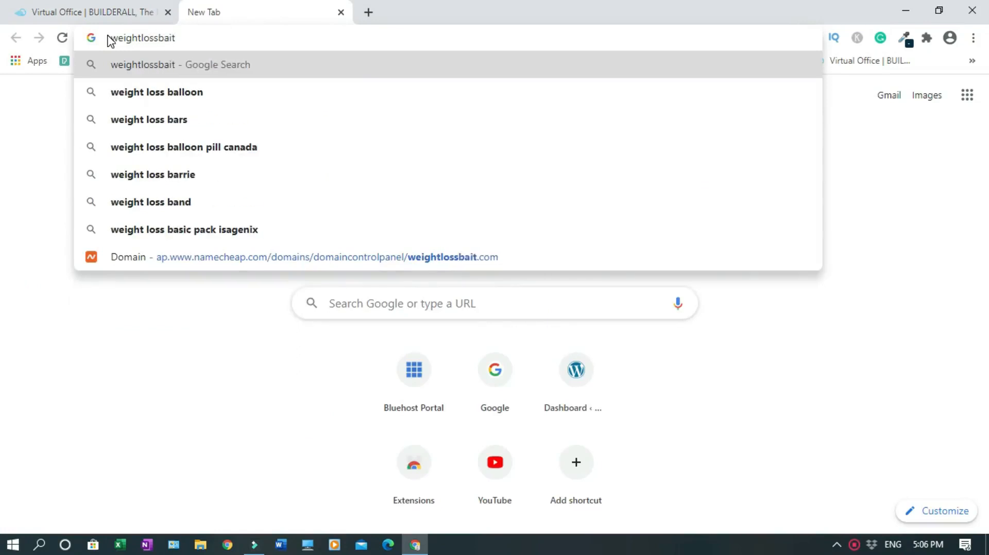
type(".com")
key("Return")
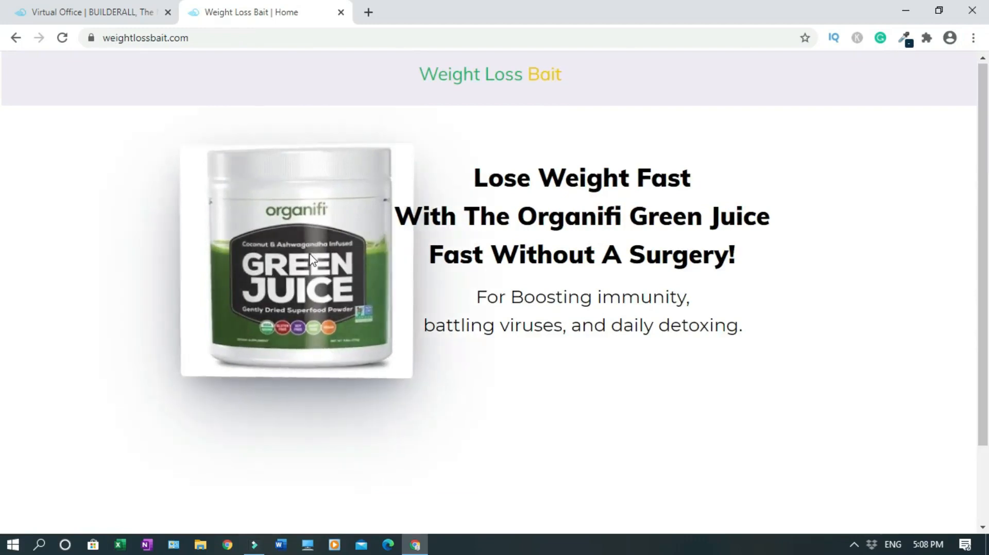
scroll(2, 282, "down", 1)
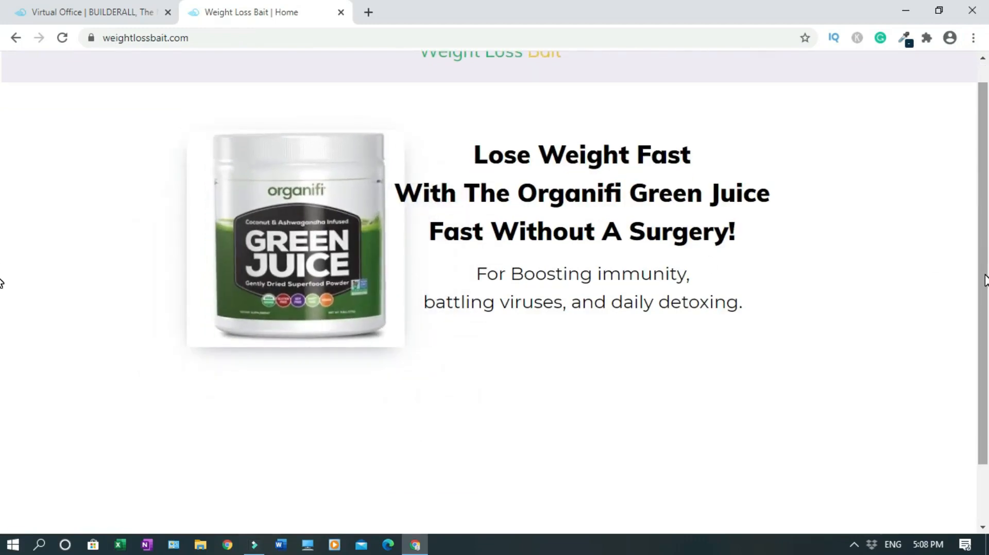
scroll(3, 335, "down", 2)
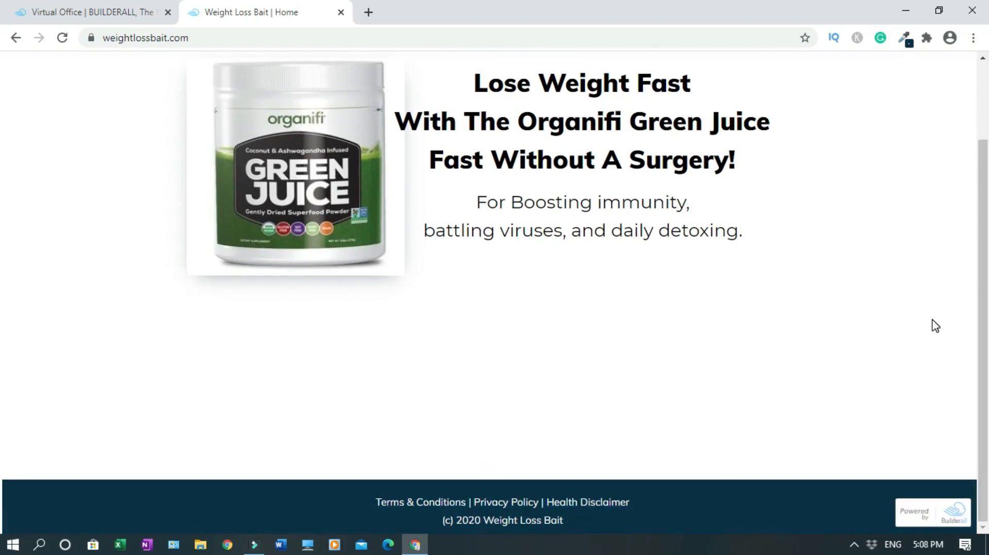
left_click_drag(983, 305, 984, 251)
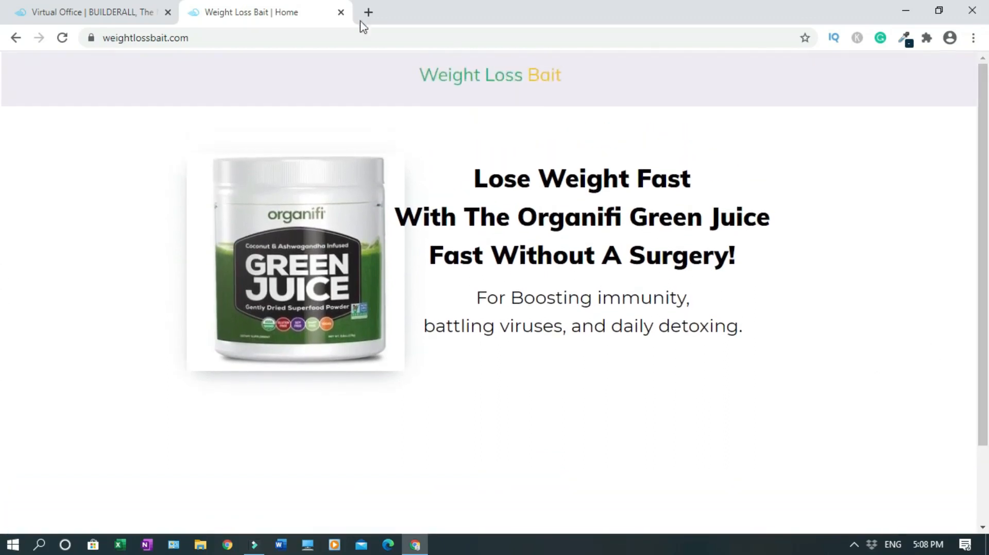
left_click(341, 12)
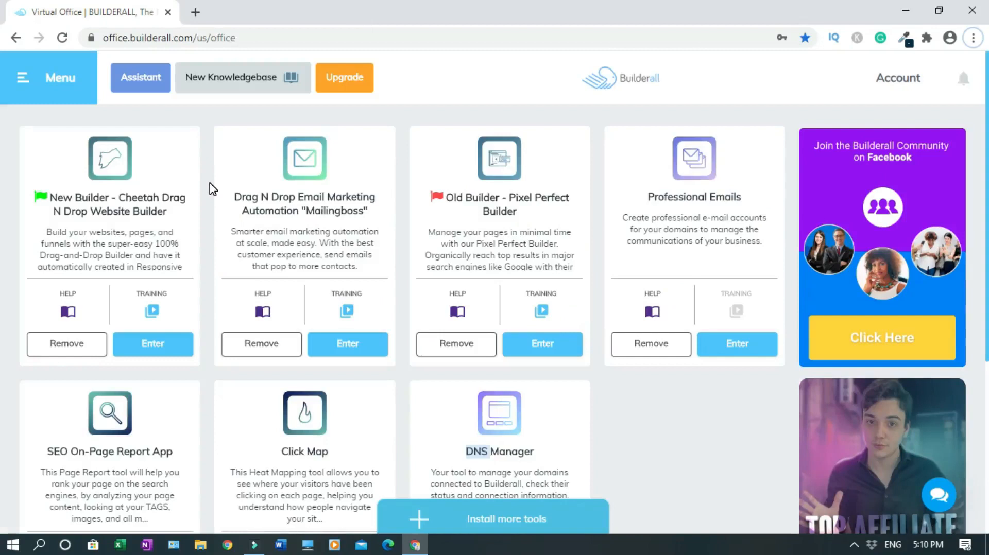
Open the Weight Loss Bait HOME page in the Cheetah editor with the side panel collapsed
right_click(176, 348)
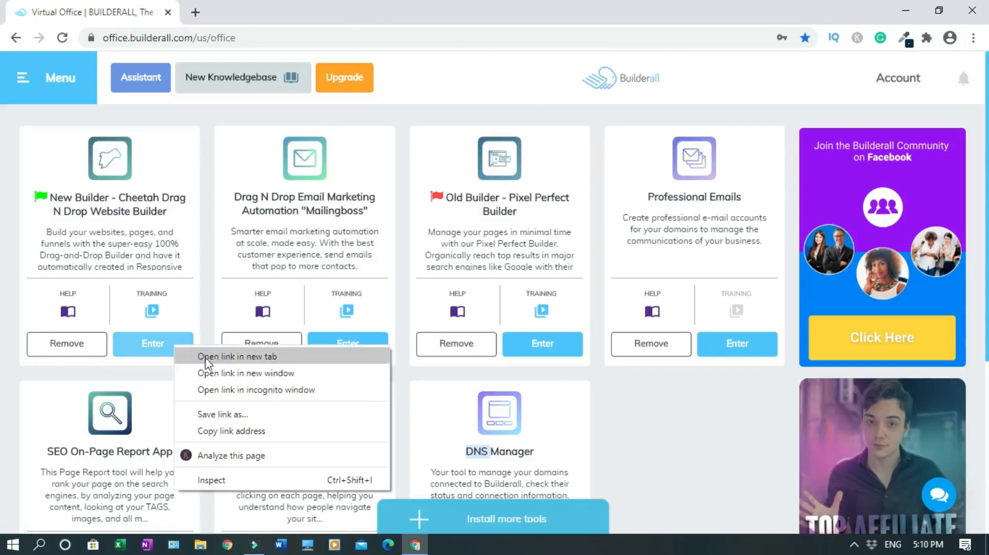
left_click(208, 357)
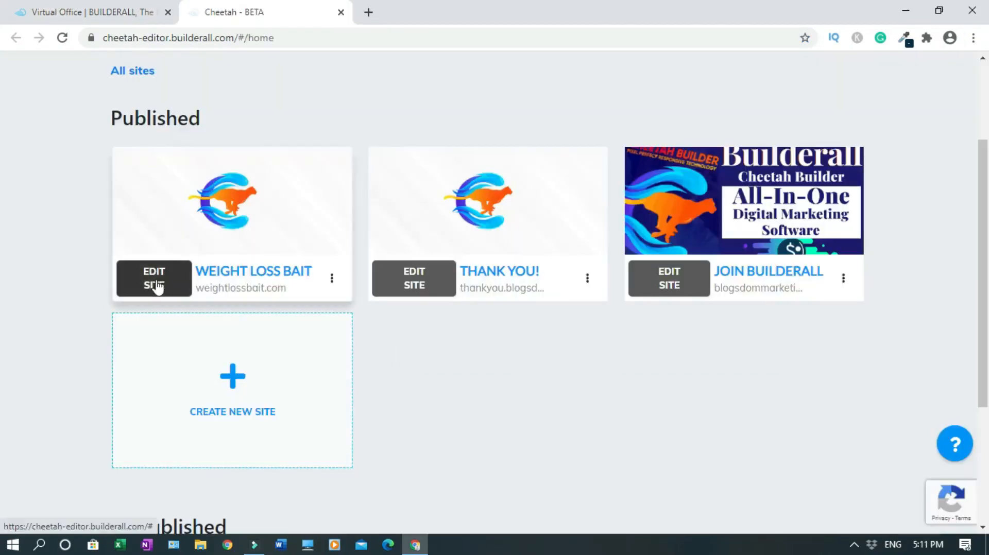
left_click(155, 282)
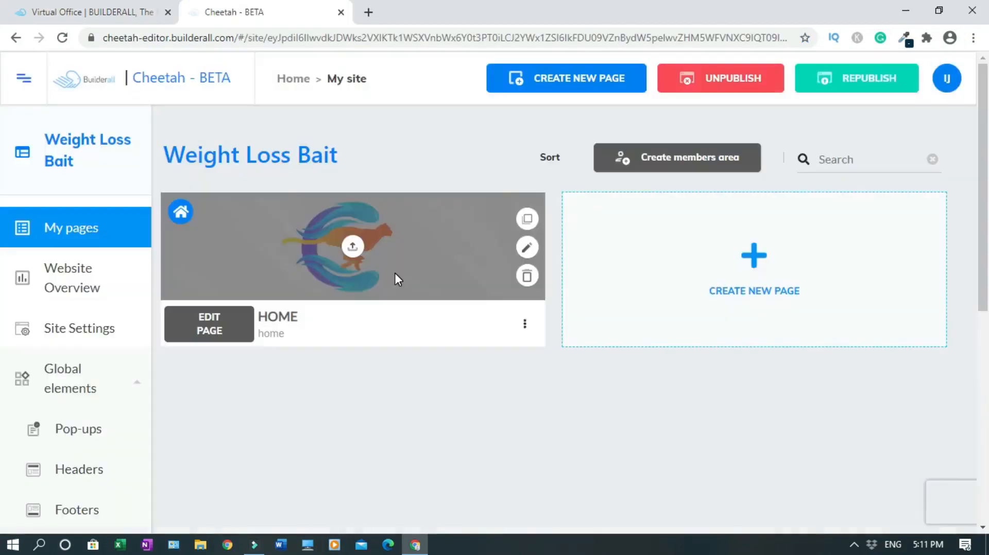
left_click(221, 338)
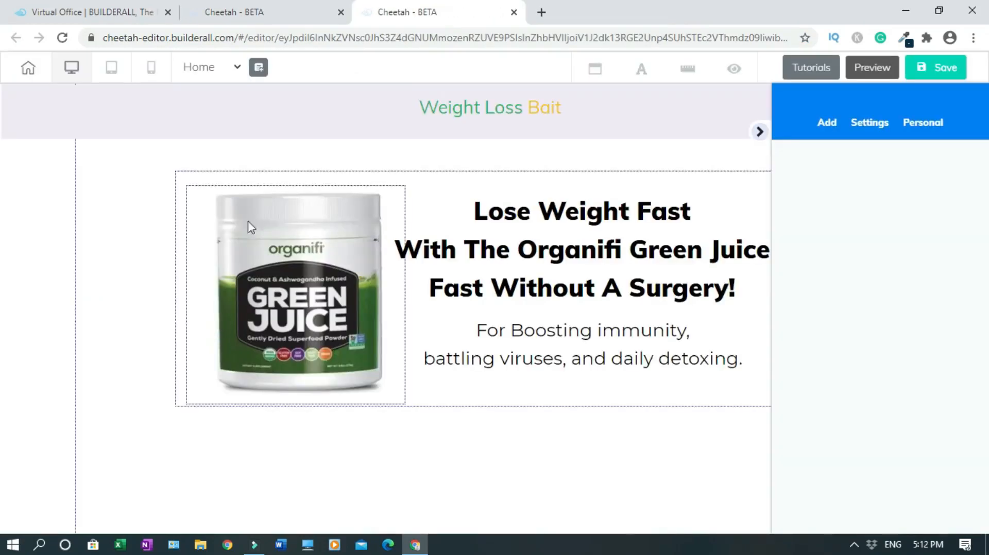
left_click(760, 133)
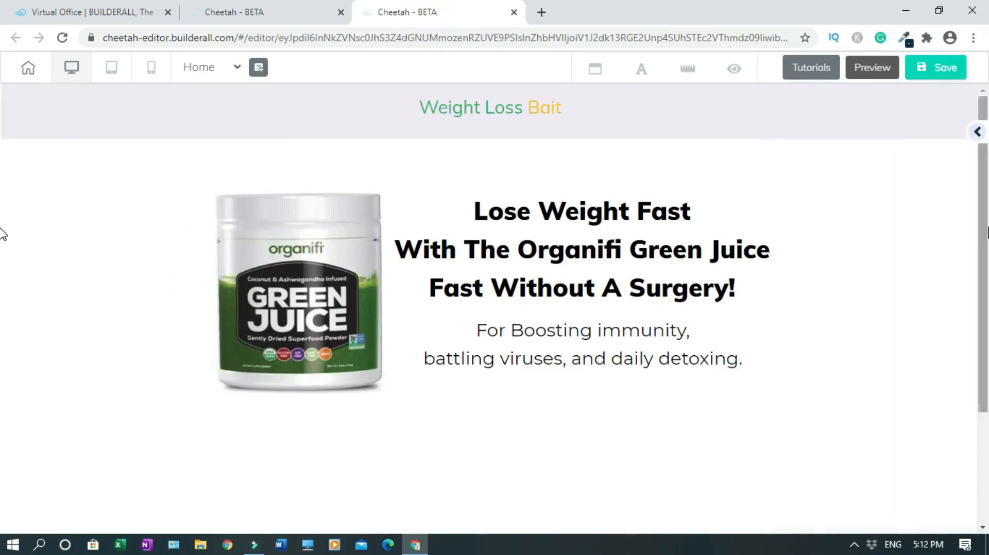
scroll(651, 236, "down", 1)
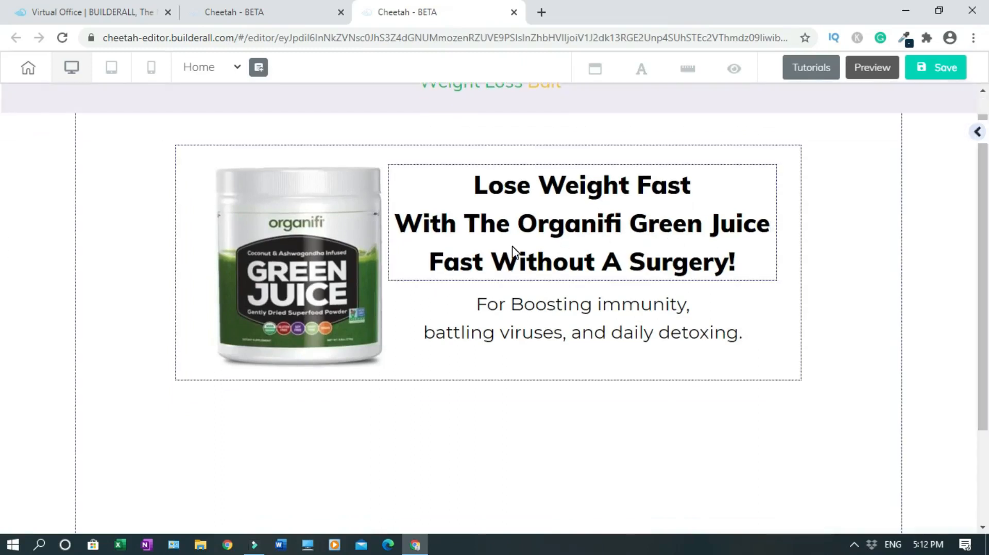
Widen the hero box and re-centre the headline and subtitle beside the Green Juice image
left_click_drag(513, 252, 531, 250)
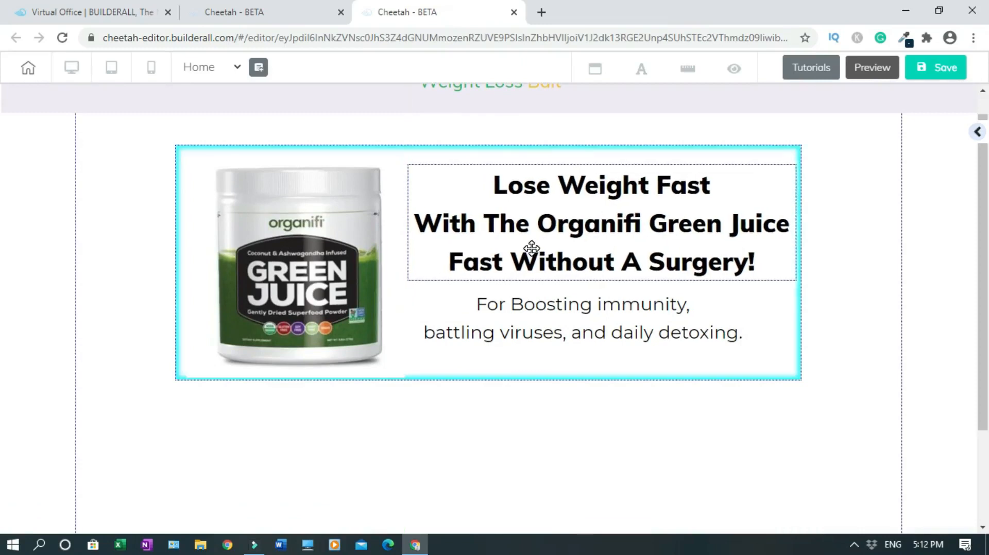
left_click_drag(531, 315, 550, 313)
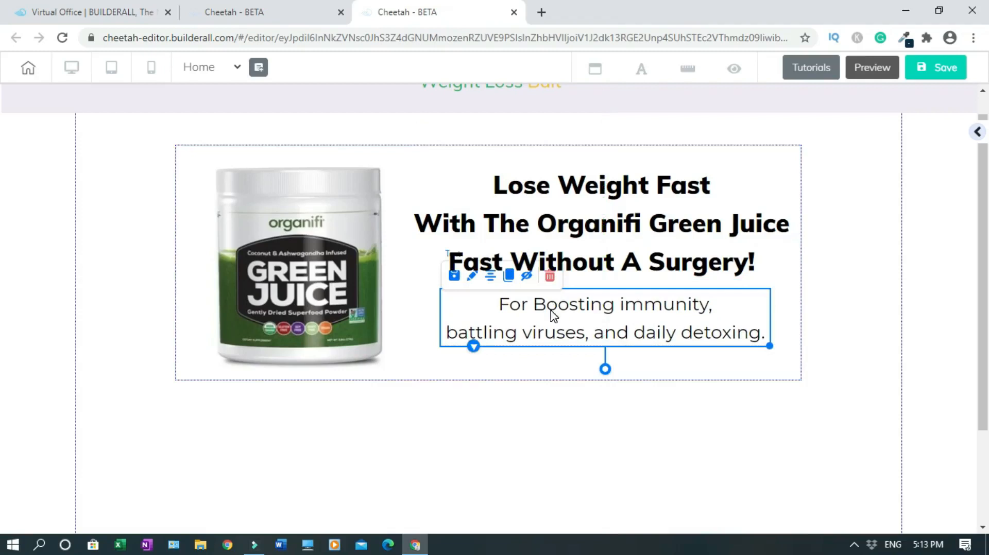
left_click_drag(341, 281, 336, 280)
left_click_drag(987, 231, 987, 247)
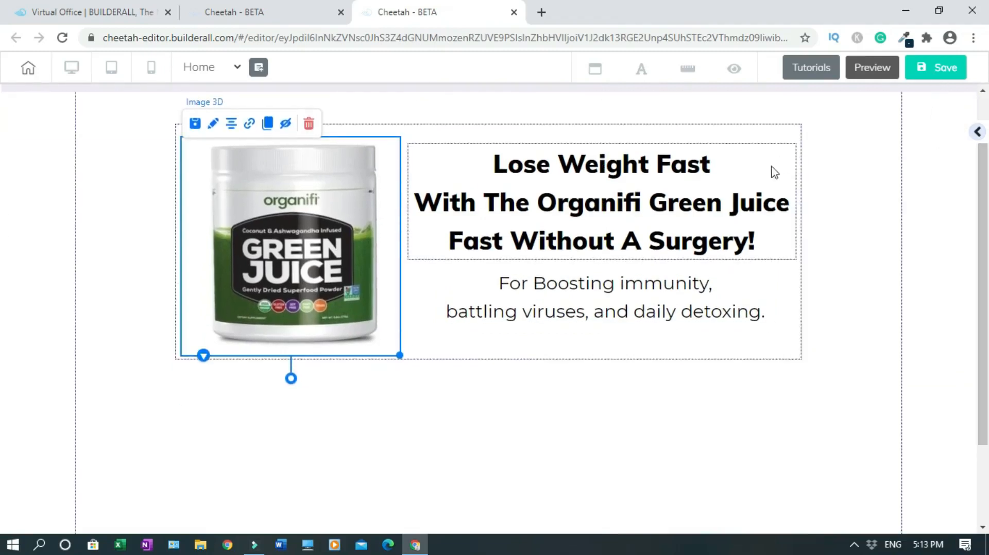
left_click(784, 293)
left_click_drag(799, 358, 839, 358)
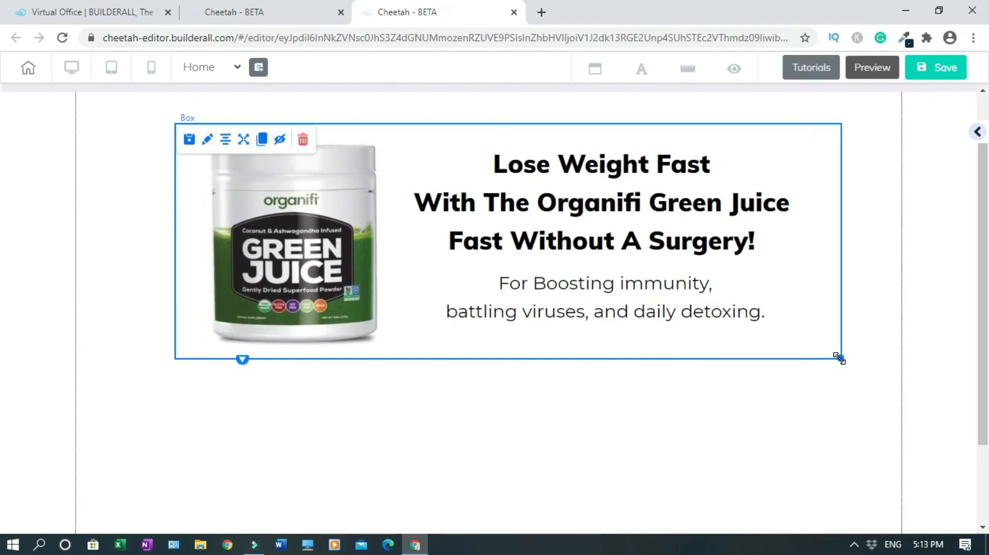
left_click_drag(680, 210, 713, 206)
left_click_drag(603, 296, 636, 296)
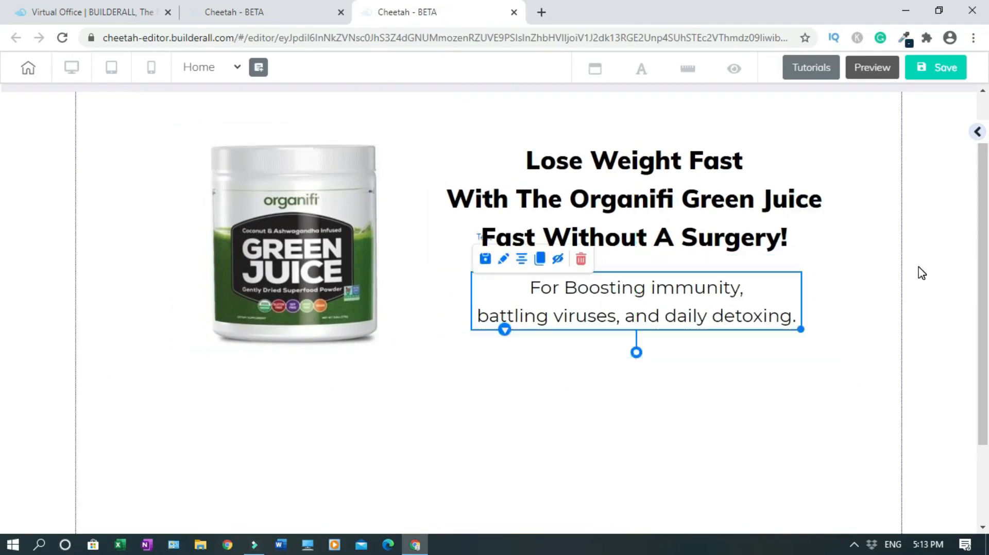
Save the home page and publish the site
scroll(985, 227, "up", 1)
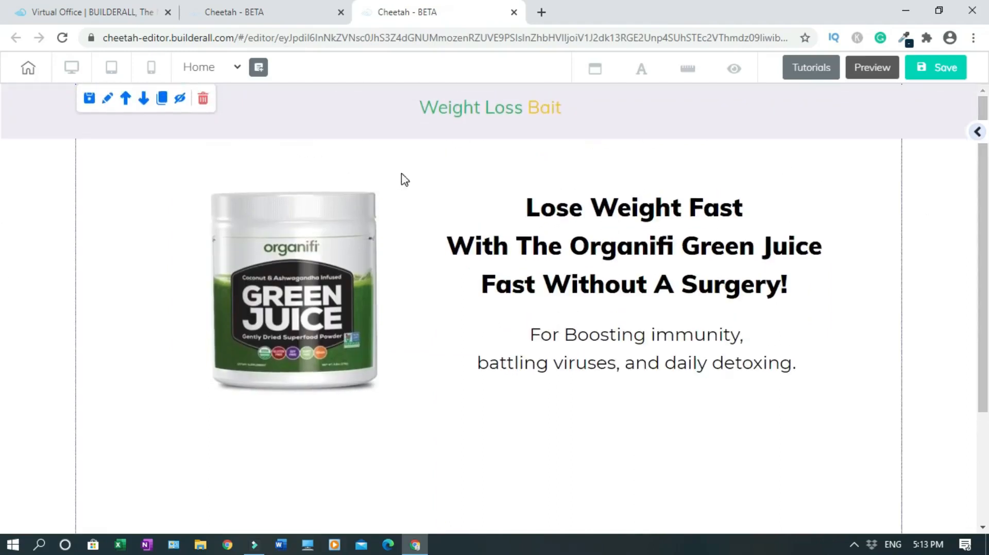
left_click(919, 78)
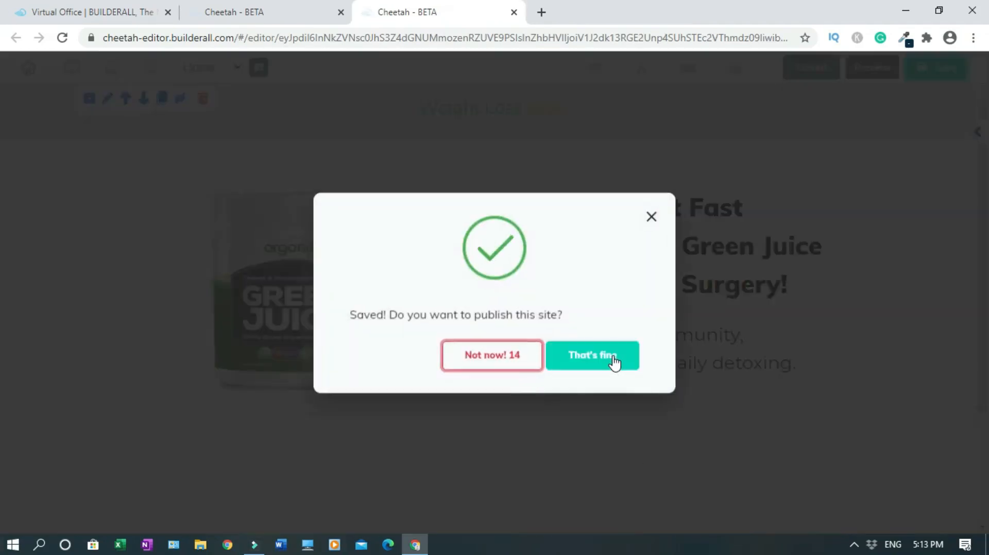
left_click(614, 363)
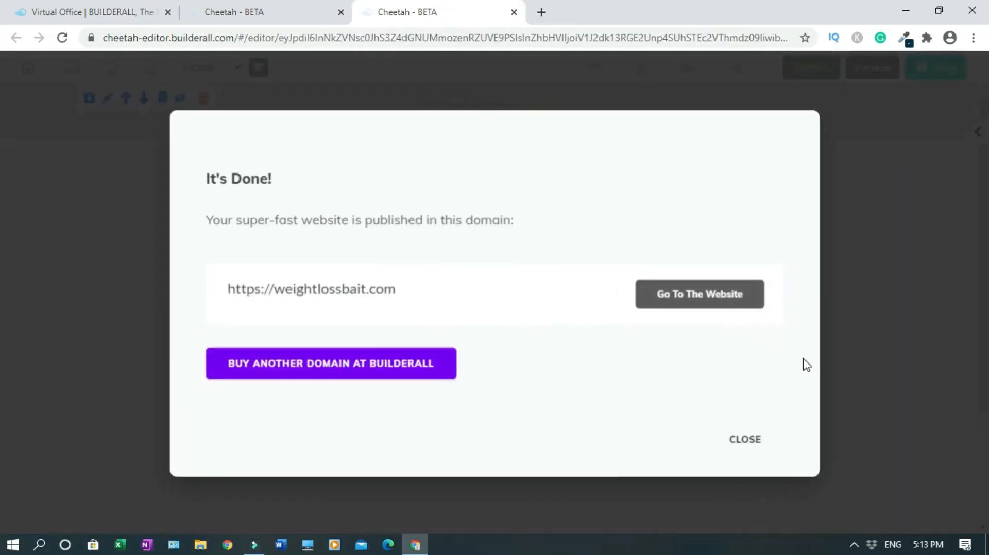
In the mobile layout, move the Weight Loss Bait header box to the top
left_click(749, 442)
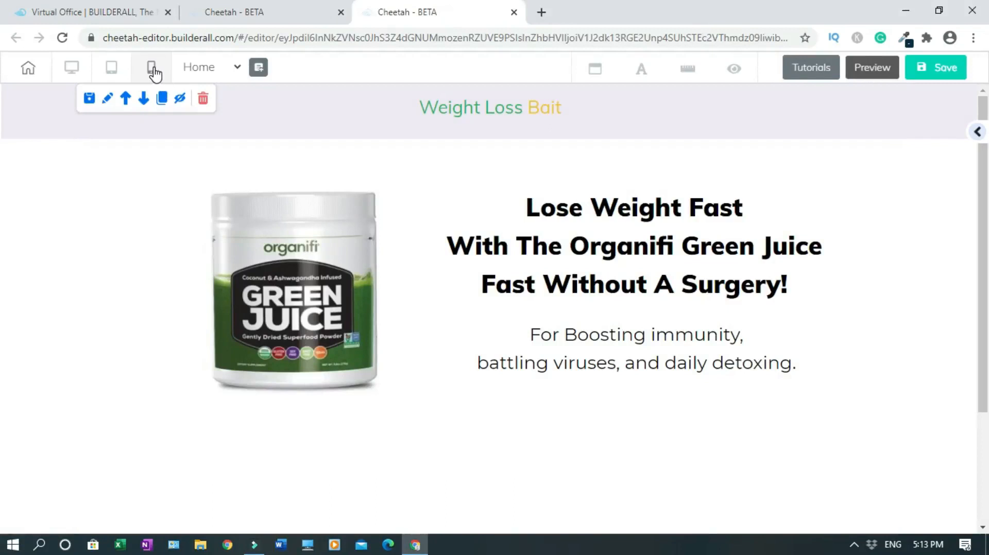
left_click(153, 71)
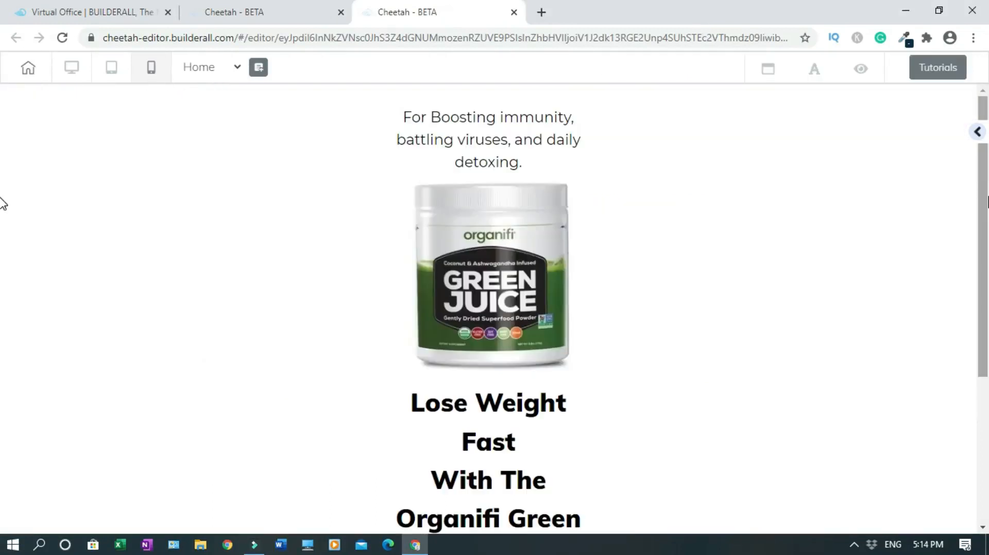
scroll(2, 183, "down", 5)
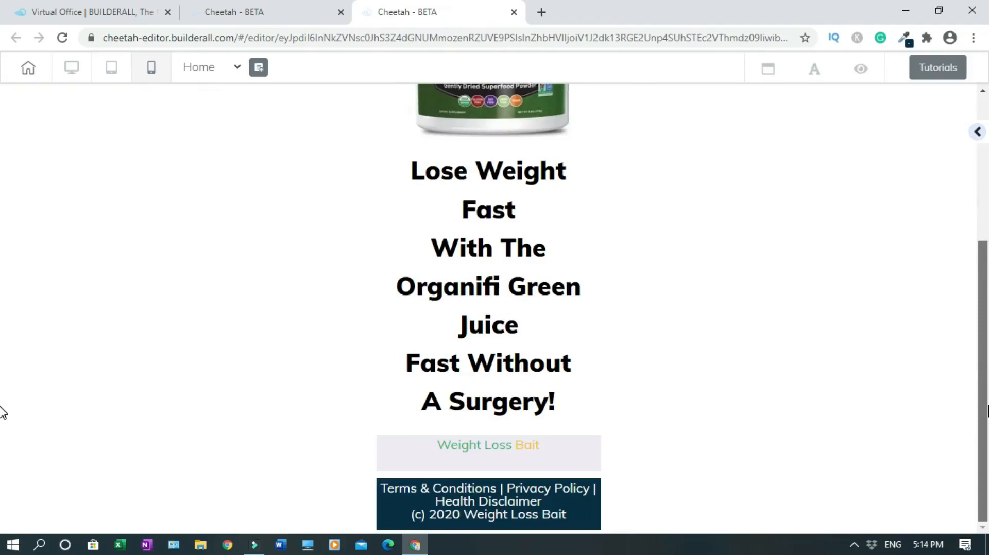
left_click(561, 465)
left_click(574, 471)
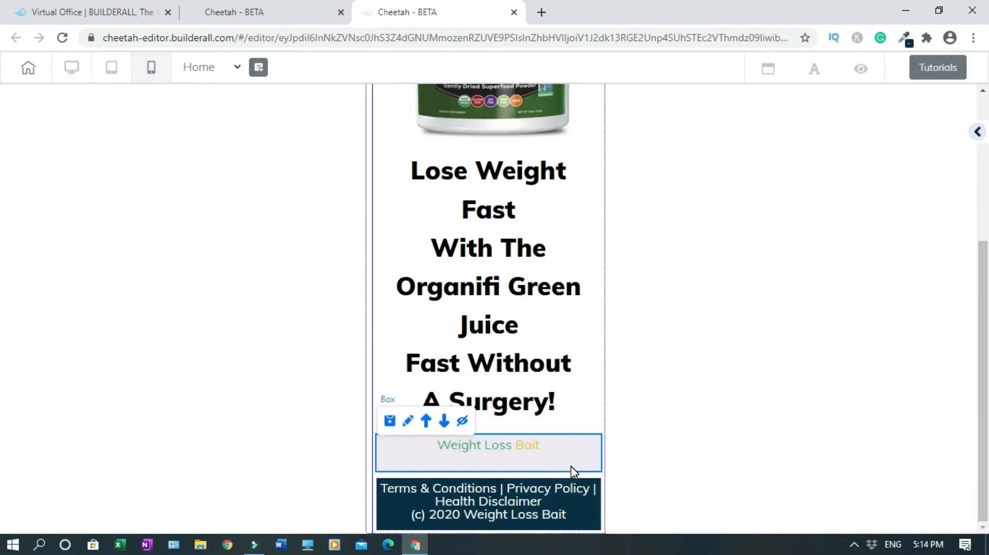
left_click(427, 421)
mouse_move(984, 178)
left_mouse_down()
mouse_move(984, 242)
mouse_move(984, 180)
left_mouse_up()
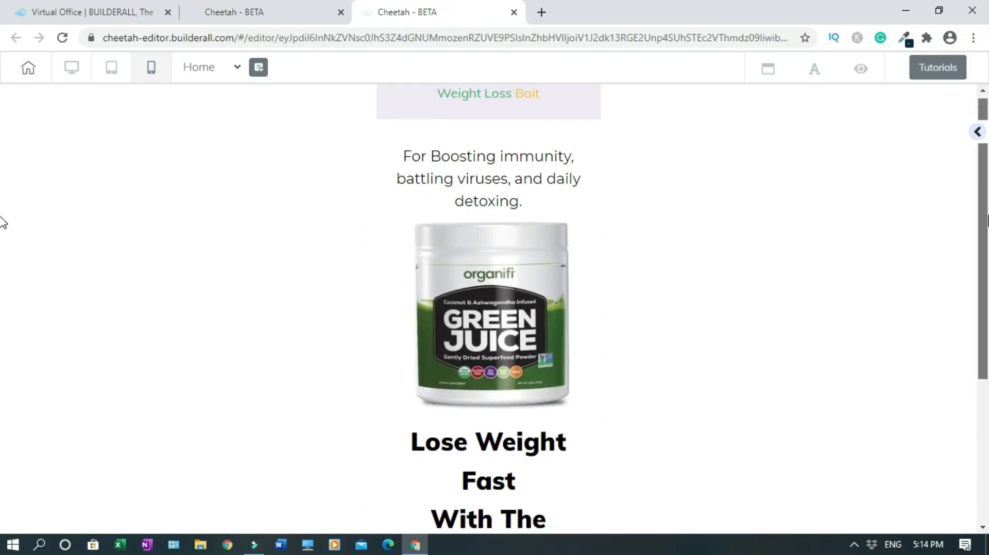
Move the Lose Weight Fast headline above the product image and the subtitle
left_click(511, 478)
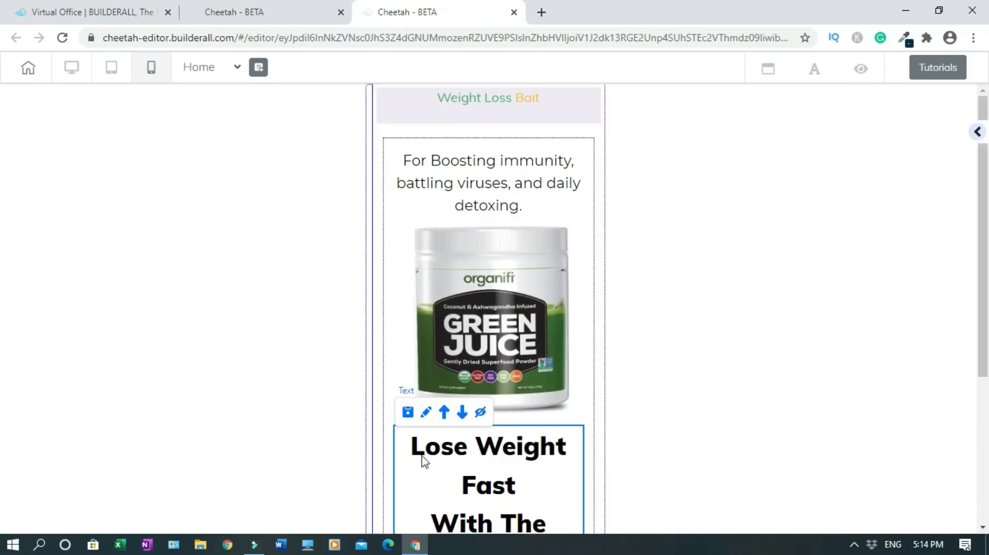
left_click(444, 412)
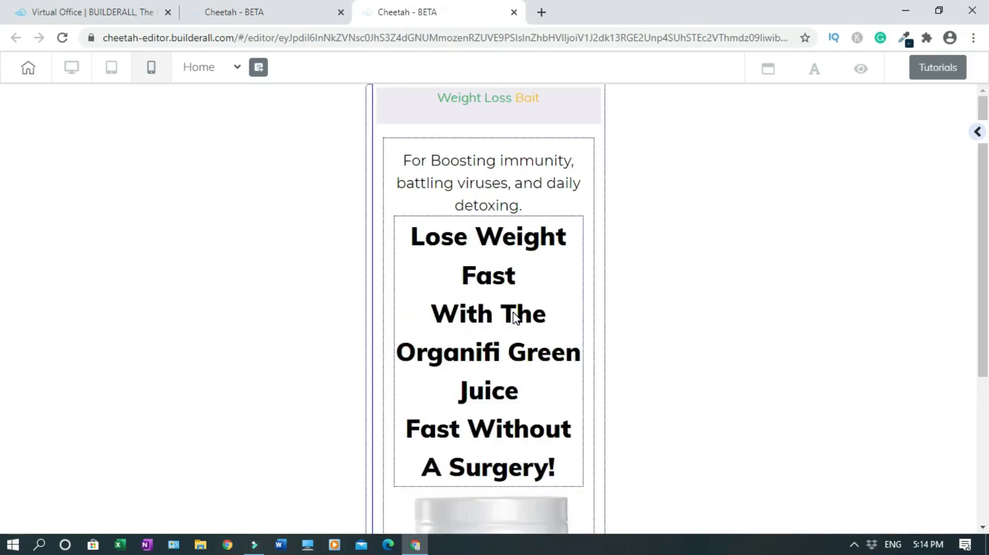
left_click(449, 227)
left_click(444, 201)
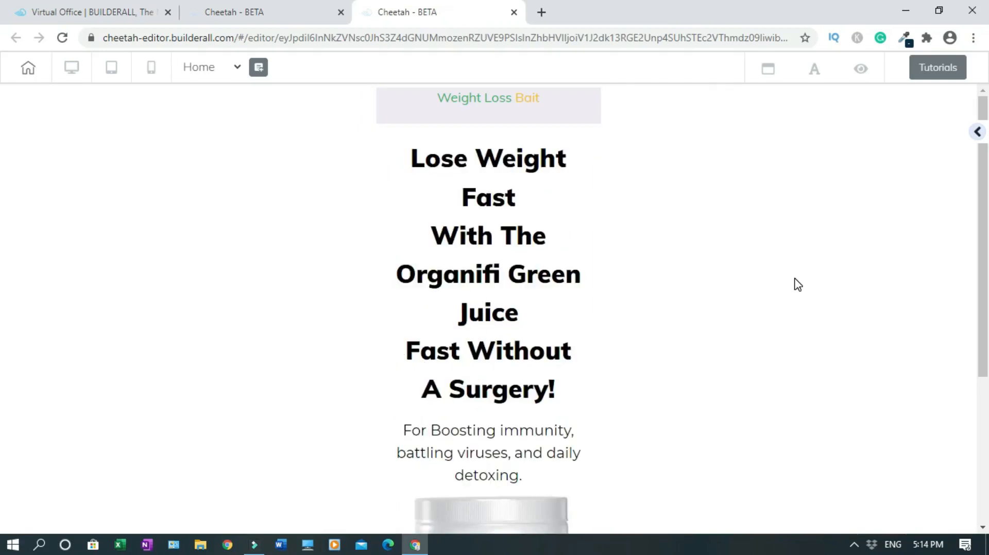
scroll(1, 263, "down", 5)
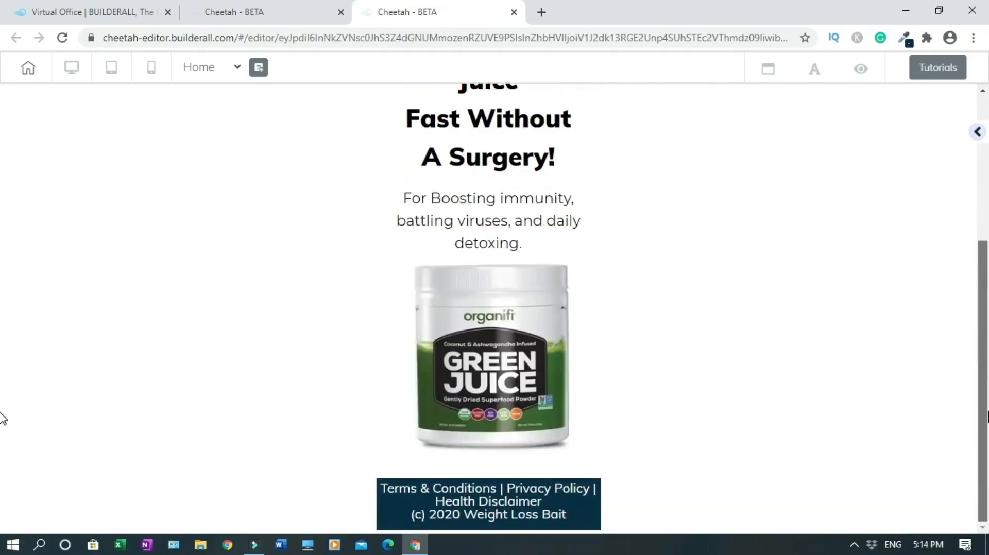
scroll(2, 418, "up", 5)
Open the headline's text settings and expand General Settings
left_click(545, 288)
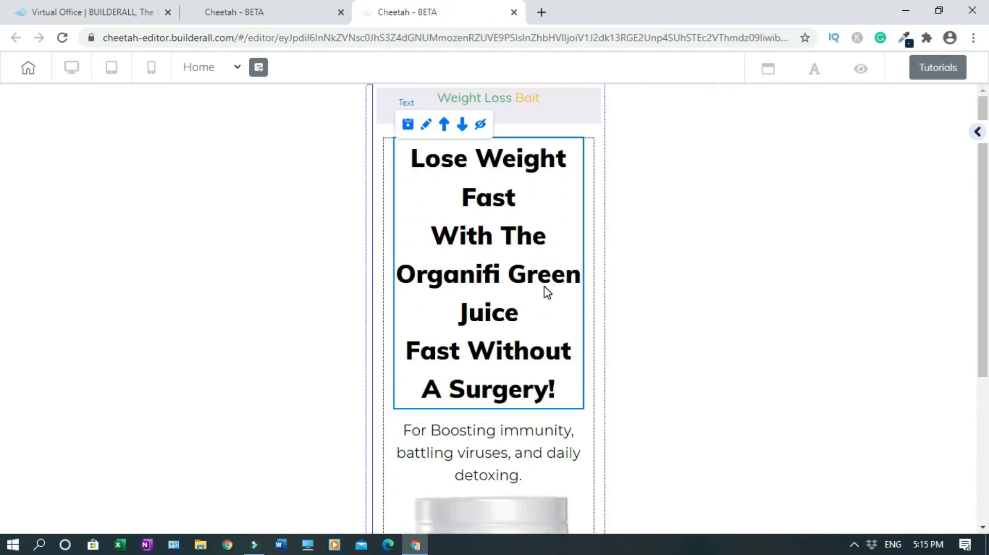
left_click(427, 127)
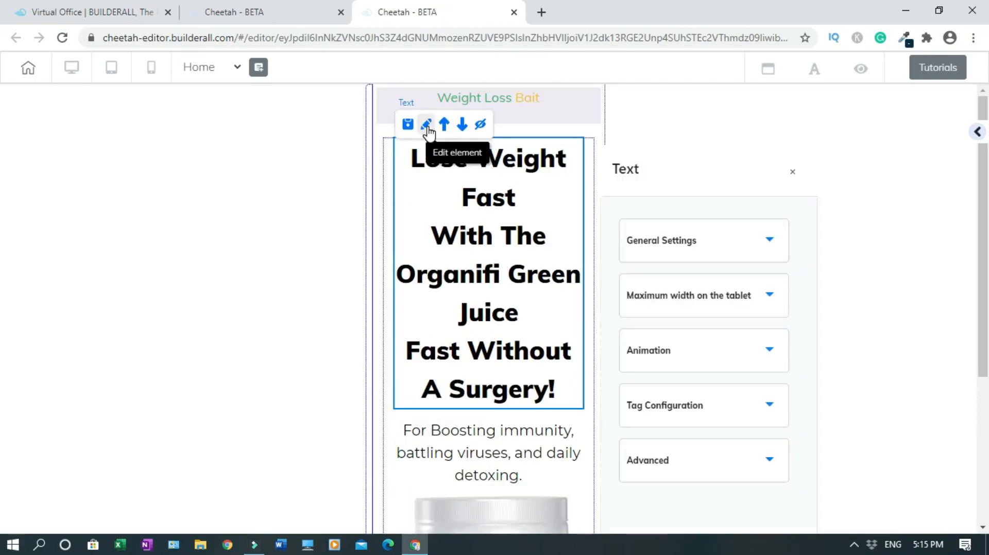
left_click(771, 242)
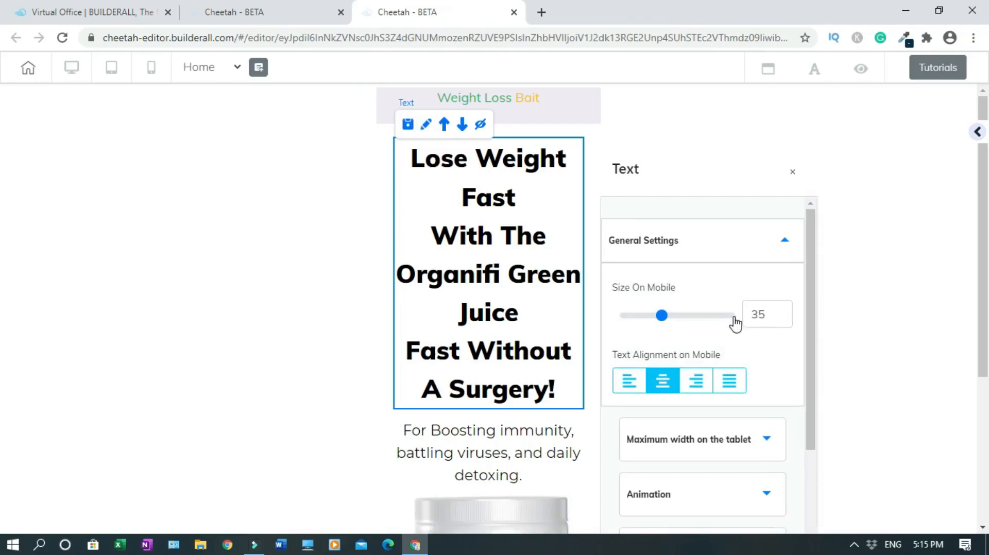
Lower the headline's Size On Mobile to 17 and close the settings
left_click(783, 318)
left_click(784, 318)
left_click(783, 318)
left_click(783, 317)
left_click(784, 318)
left_click(784, 317)
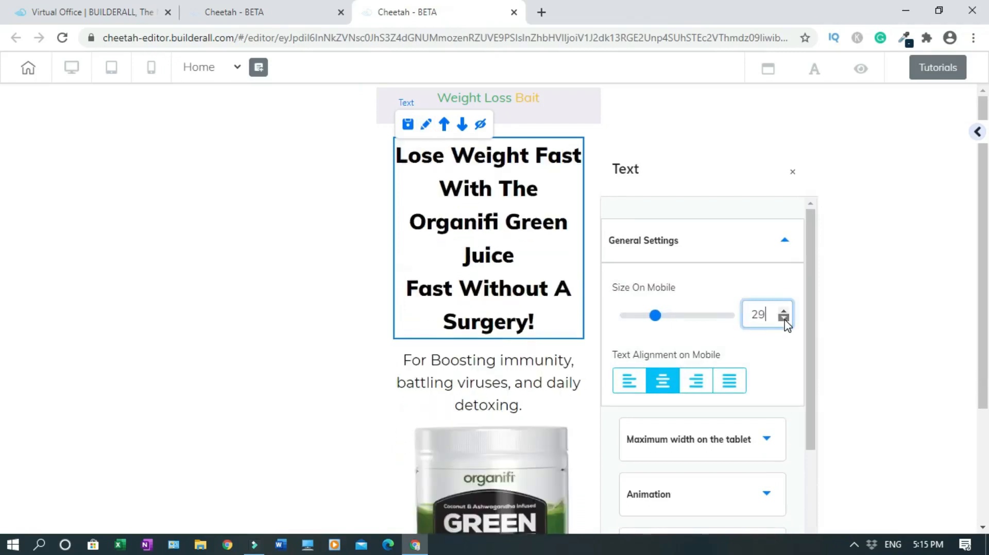
left_click(783, 317)
left_click(783, 318)
left_click(783, 318)
left_click(784, 318)
left_click(784, 318)
left_click(784, 317)
left_click(784, 318)
left_click(784, 318)
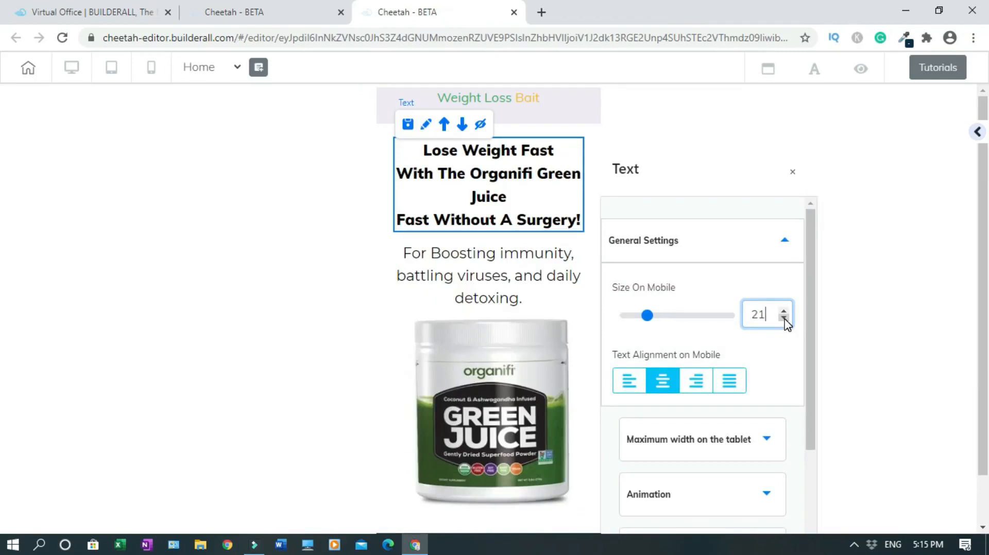
left_click(784, 318)
left_click(784, 318)
left_click(784, 318)
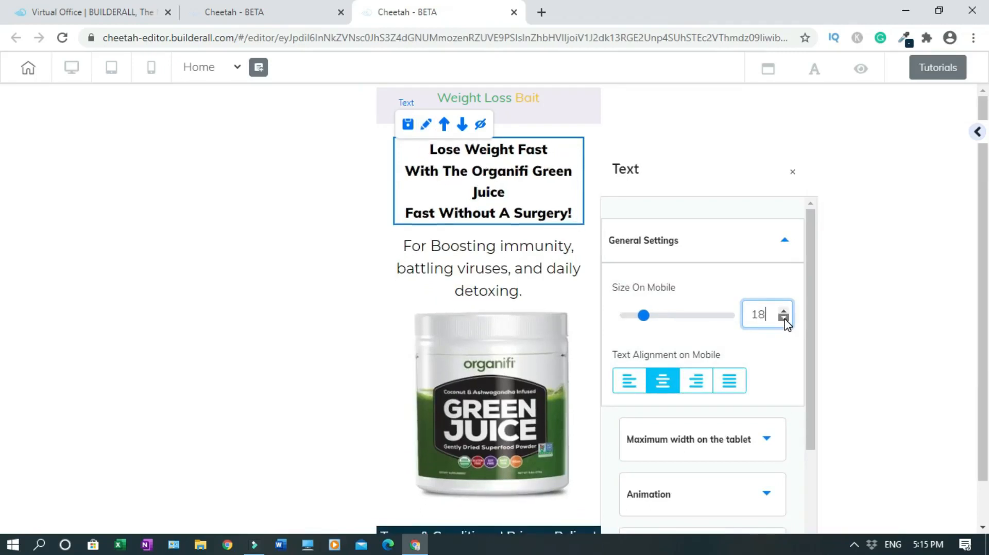
left_click(783, 318)
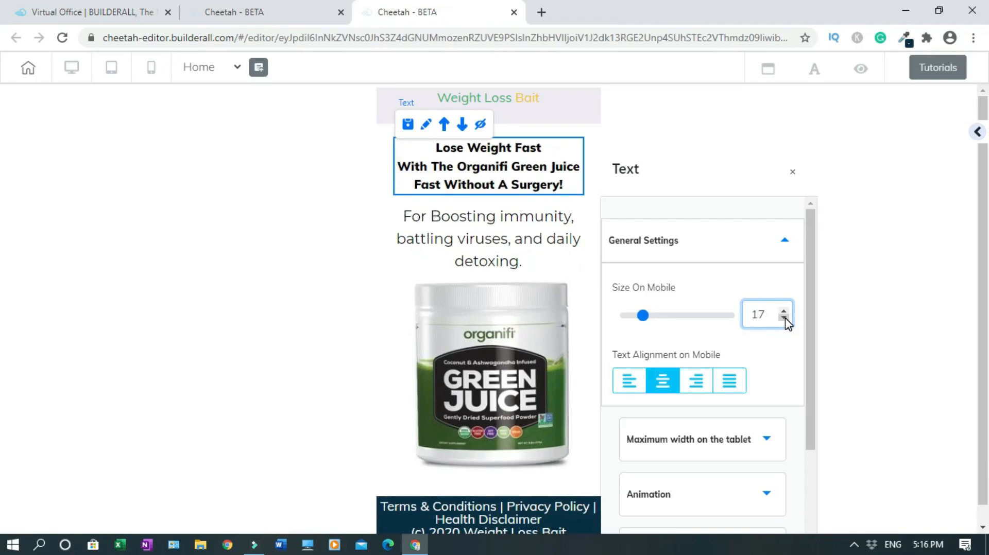
left_click(792, 177)
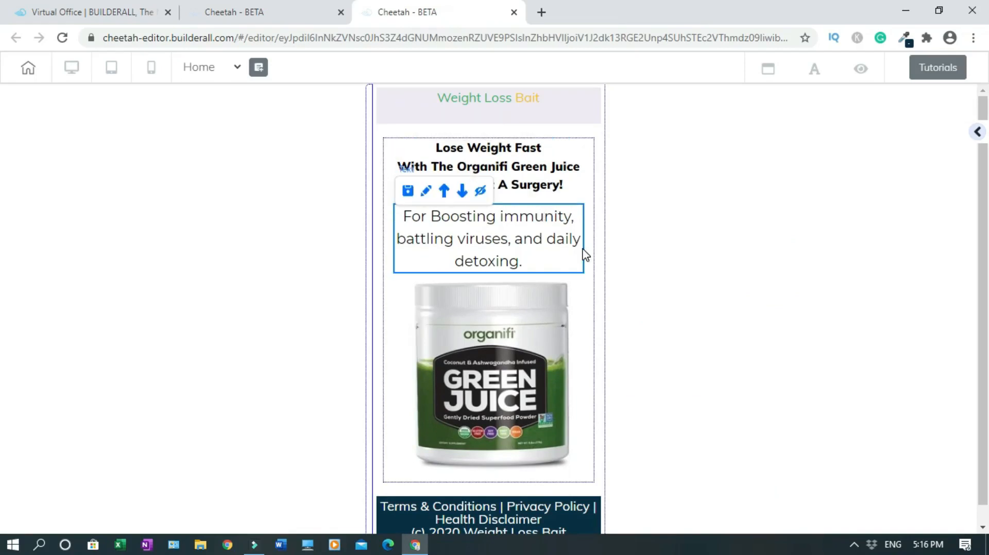
Set the subtitle's Size On Mobile to 14 and close the settings
left_click(425, 199)
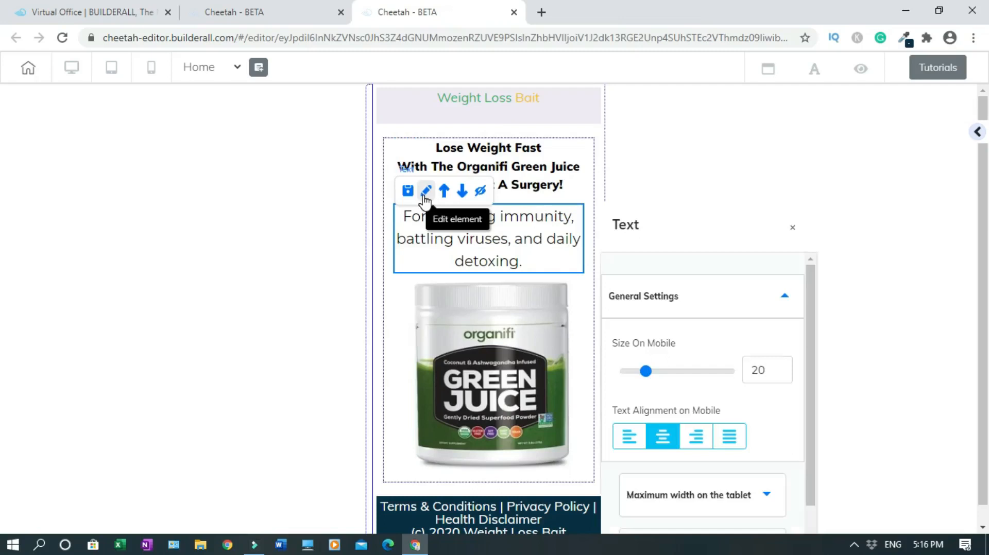
left_click(784, 375)
left_click(783, 375)
left_click(783, 375)
left_click(784, 375)
left_click(784, 375)
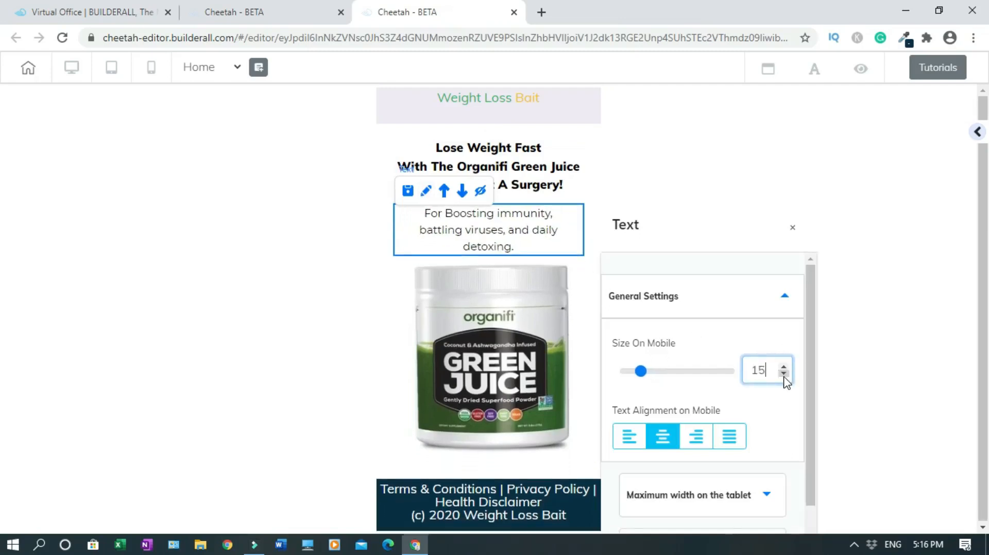
left_click(784, 375)
left_click(784, 374)
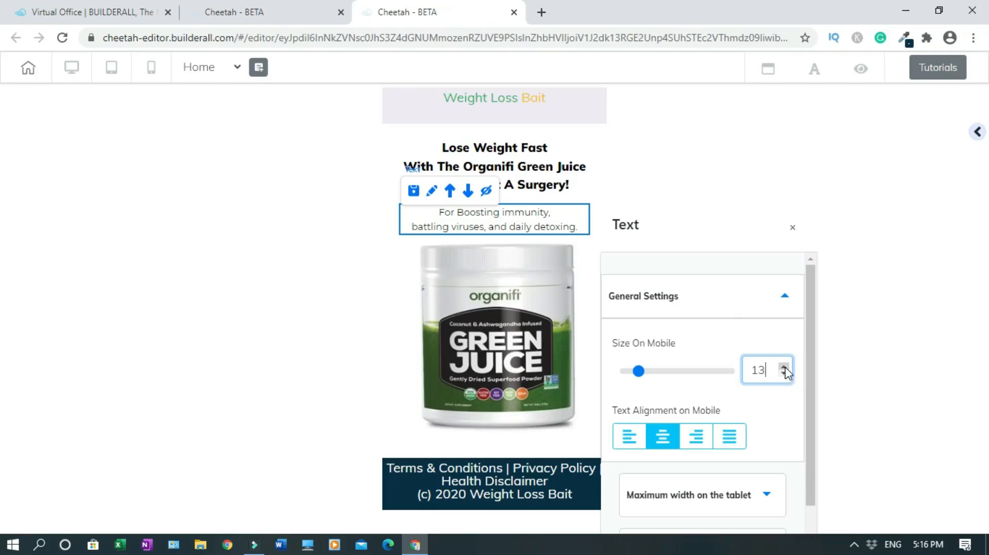
left_click(784, 366)
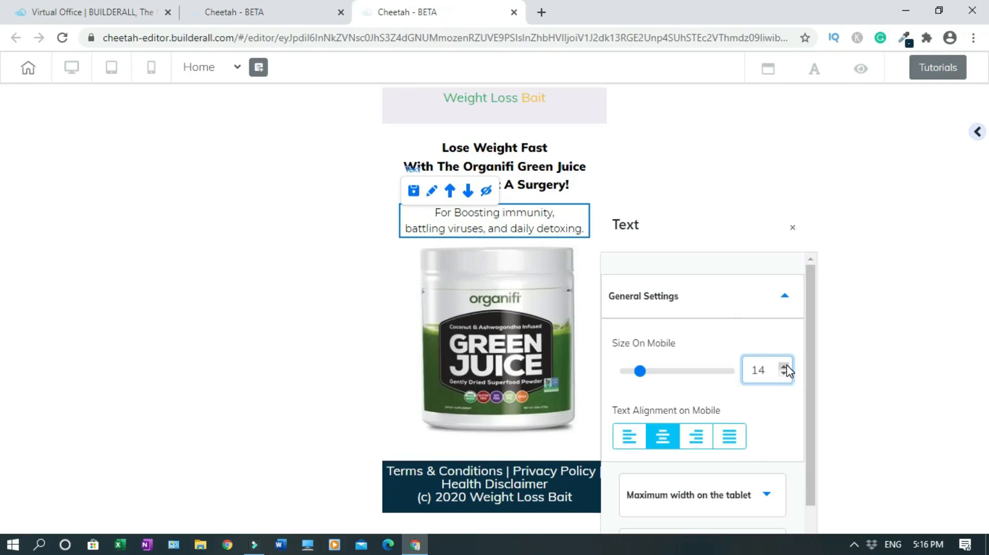
left_click(792, 230)
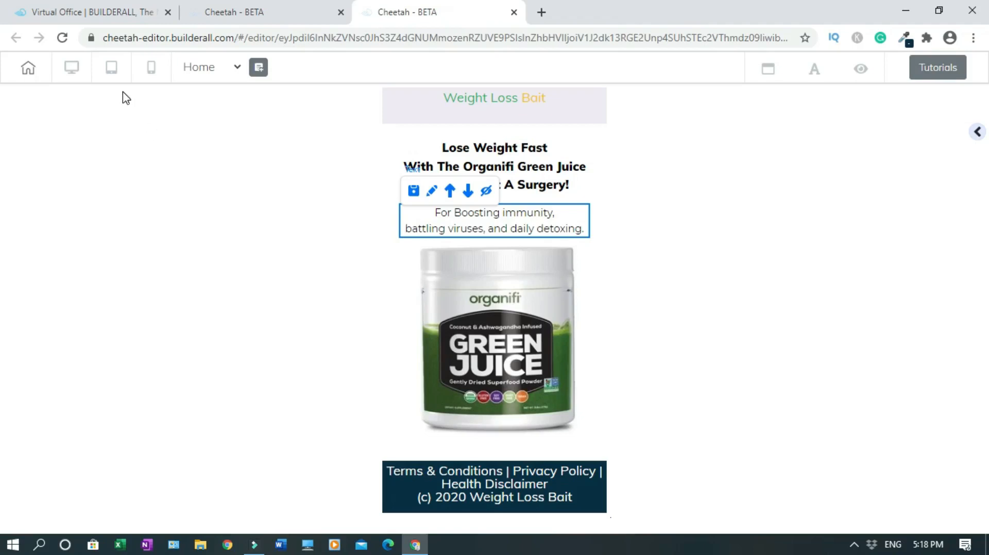
Review the page in the tablet layout, then return to desktop view
left_click(71, 69)
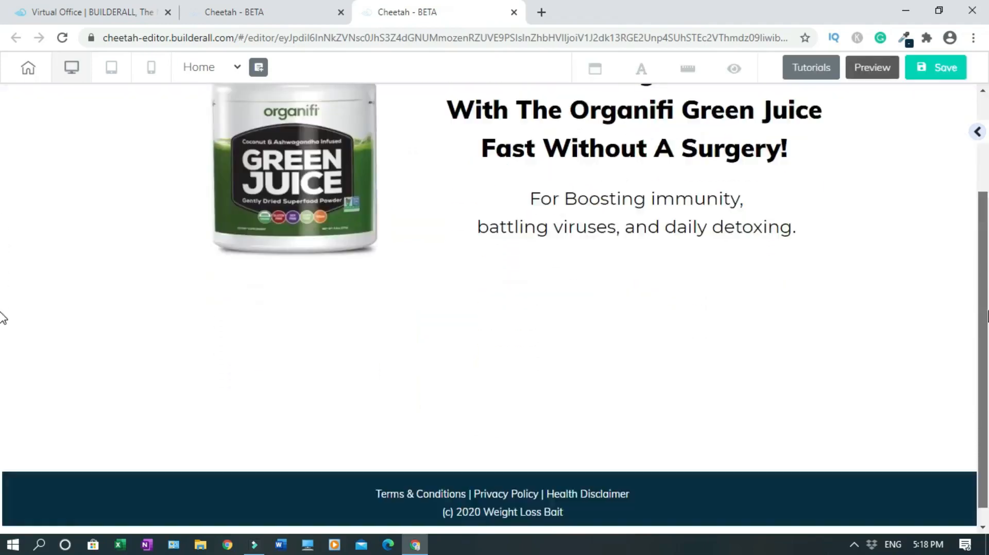
left_click_drag(986, 235, 985, 196)
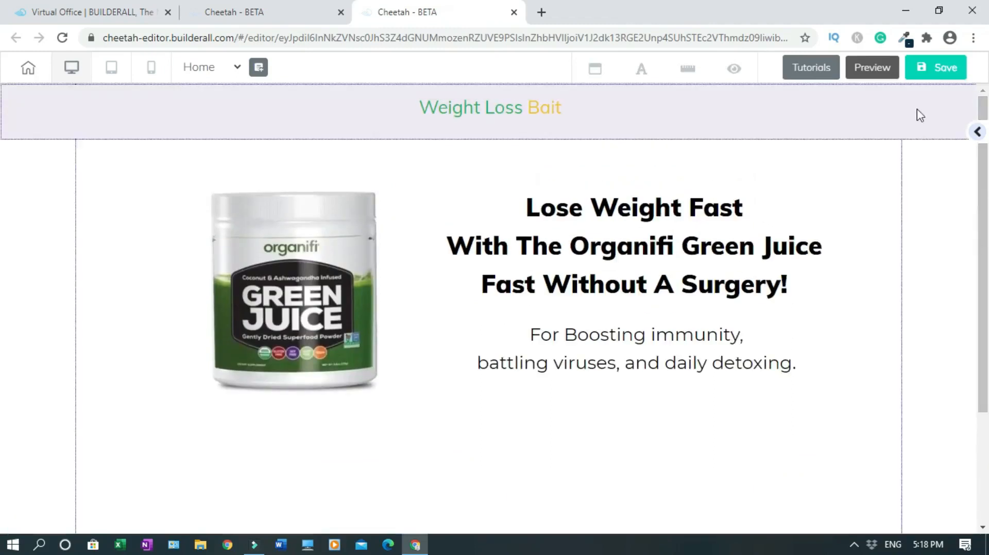
left_click(112, 69)
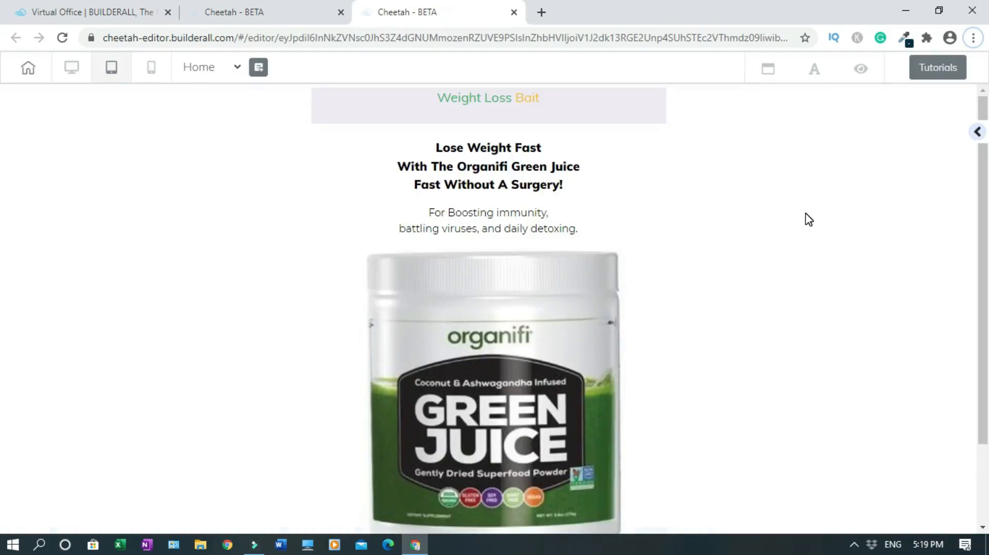
left_click_drag(985, 194, 984, 267)
scroll(2, 232, "up", 2)
left_click(71, 69)
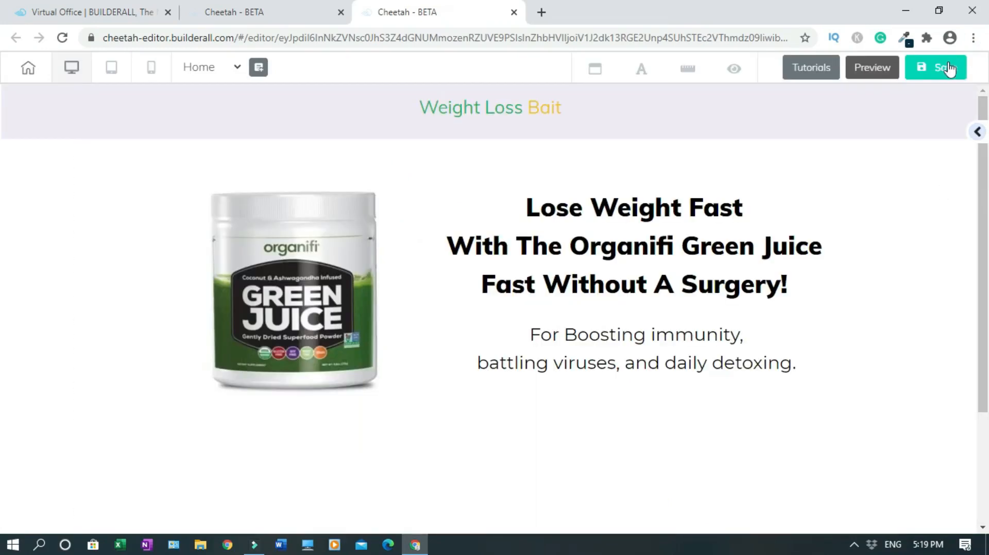
Save and republish the home page to weightlossbait.com, then leave the editor
left_click(947, 71)
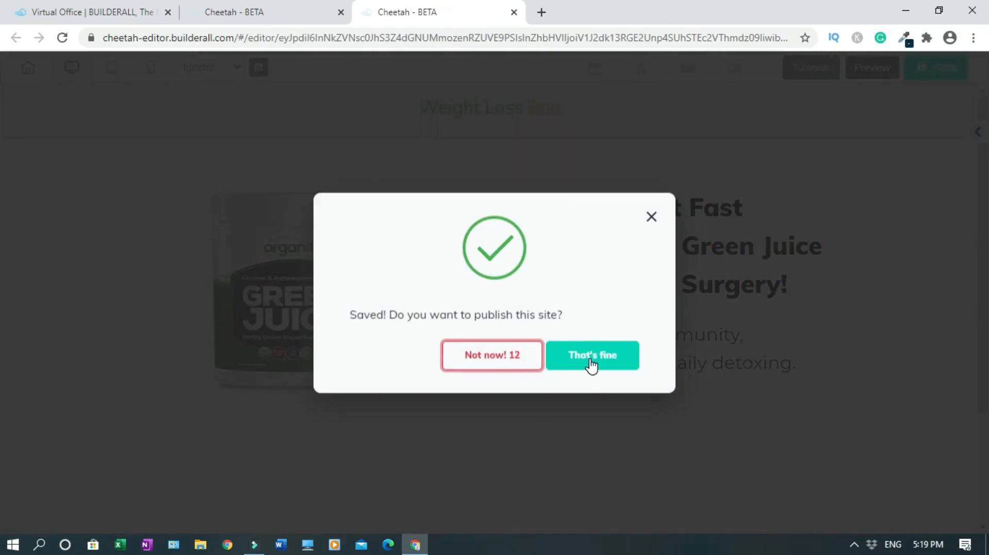
left_click(591, 365)
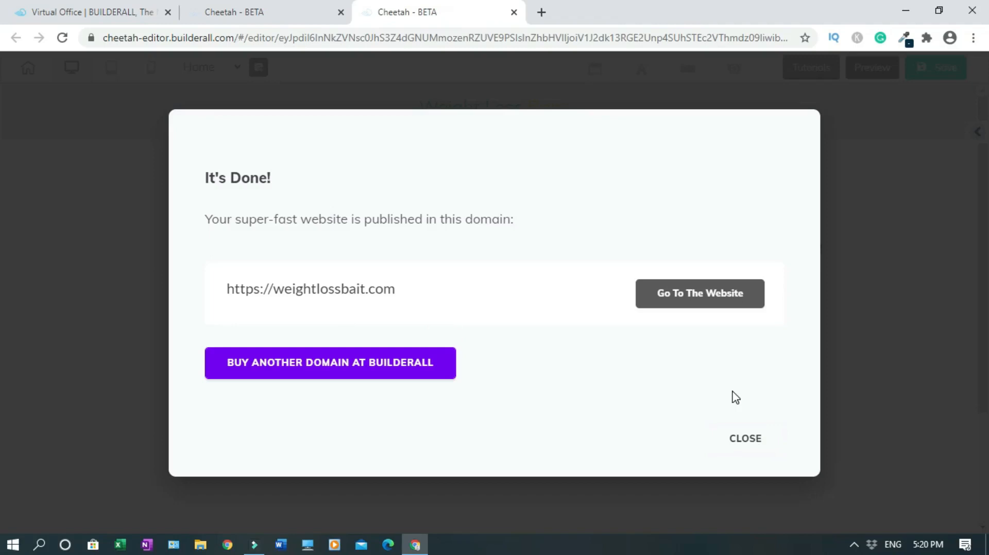
left_click(748, 441)
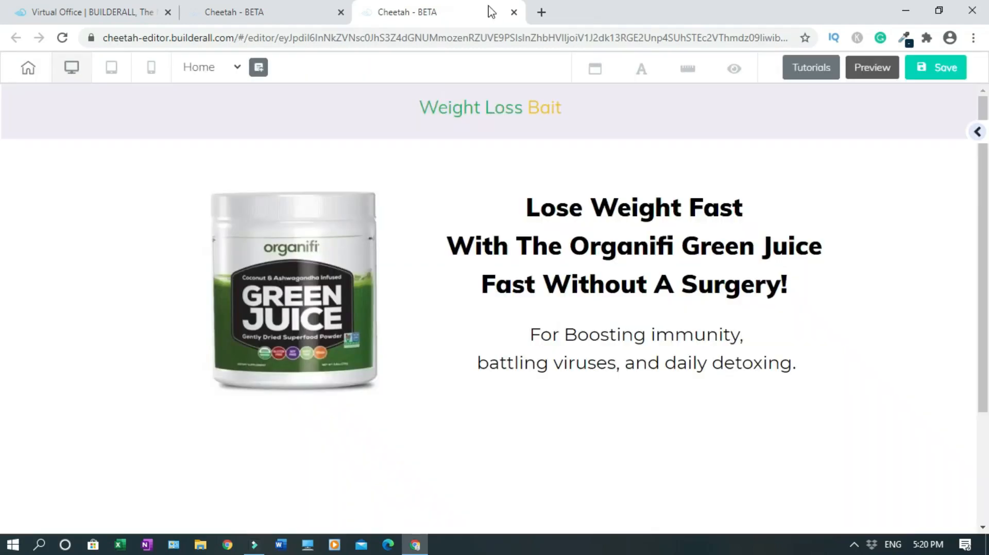
left_click(514, 12)
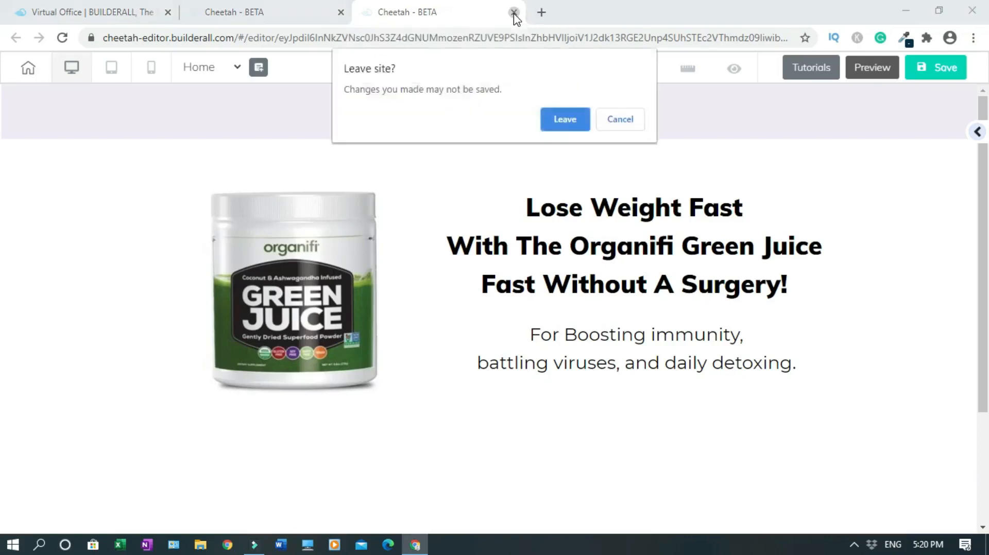
key("Return")
From the Virtual Office, open Professional Emails for weightlossbait.com and start a new email account
left_click(129, 11)
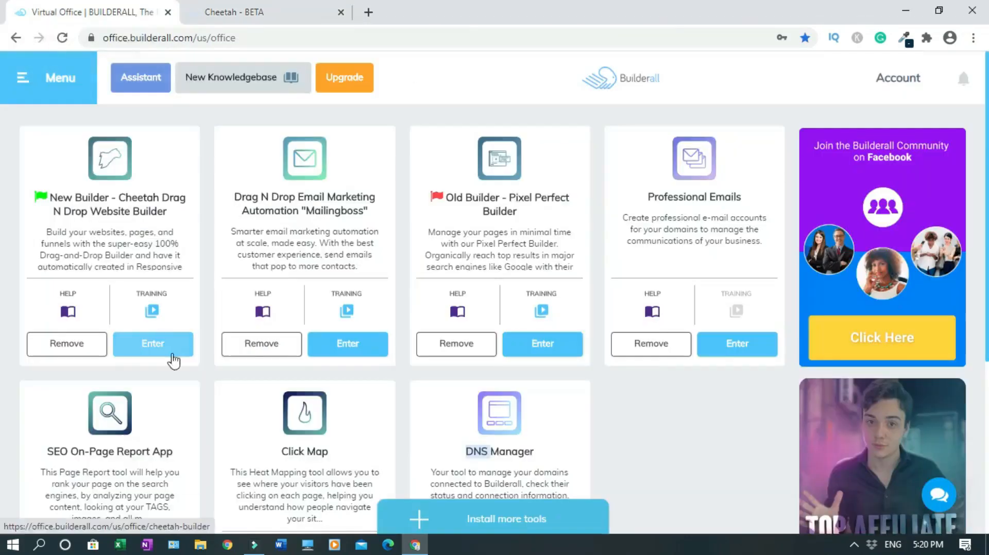
right_click(176, 355)
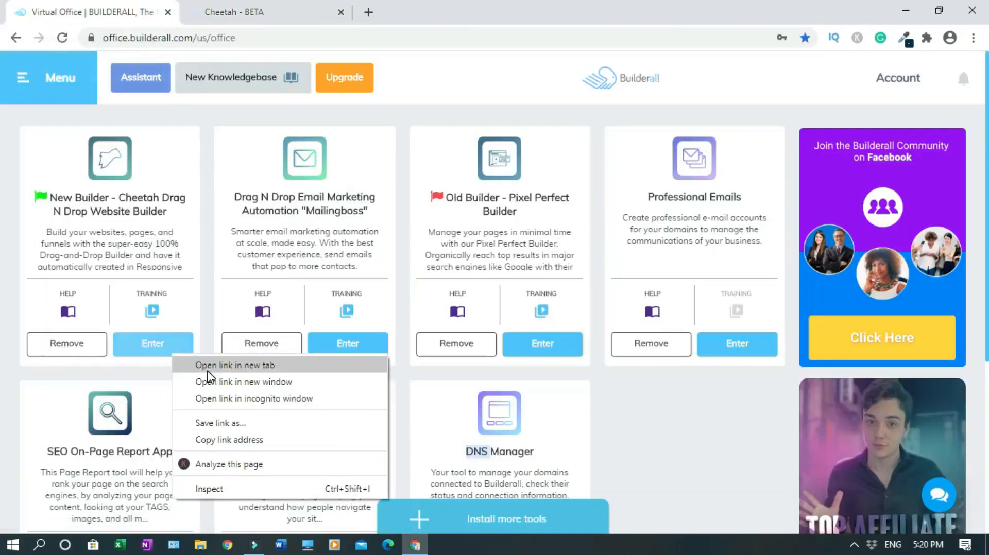
key("Escape")
left_click(248, 12)
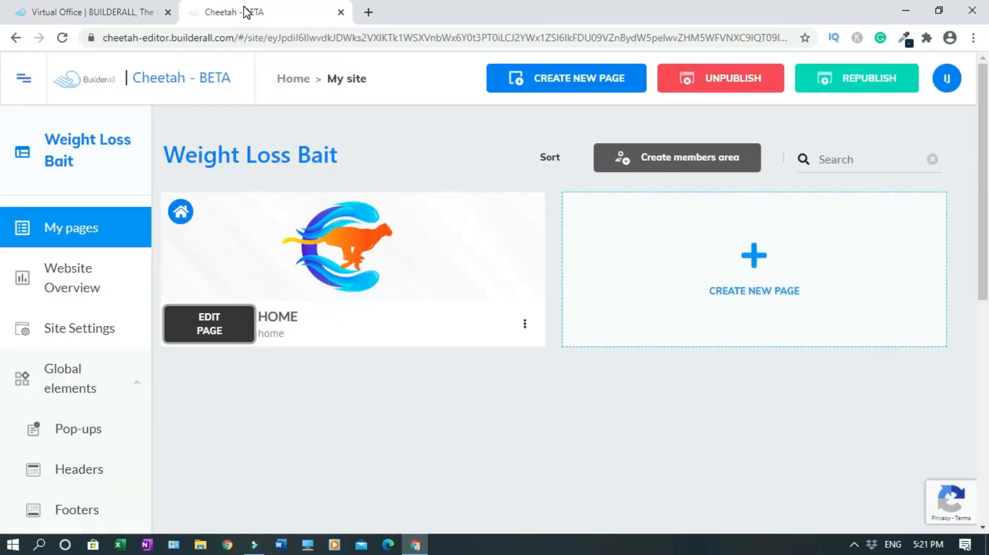
left_click(126, 17)
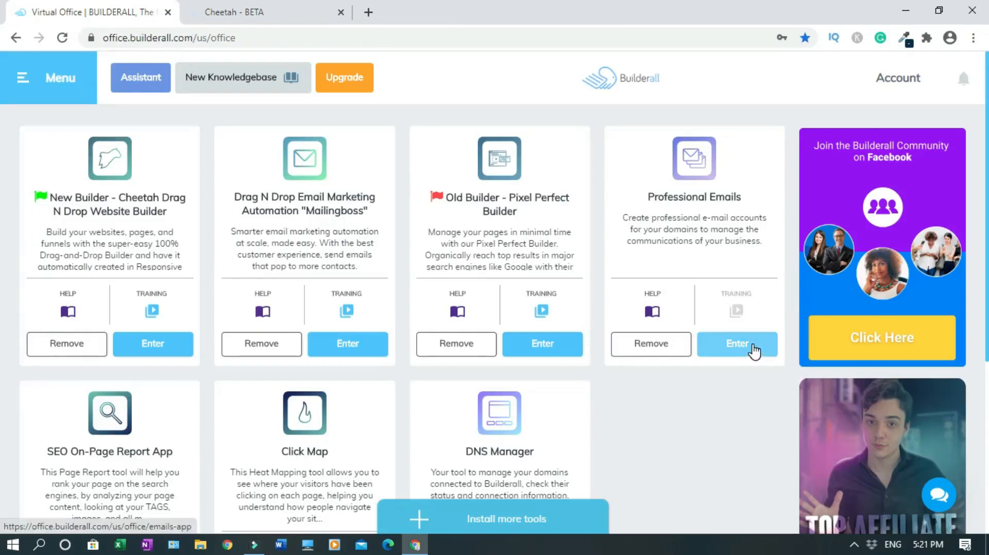
left_click(754, 353)
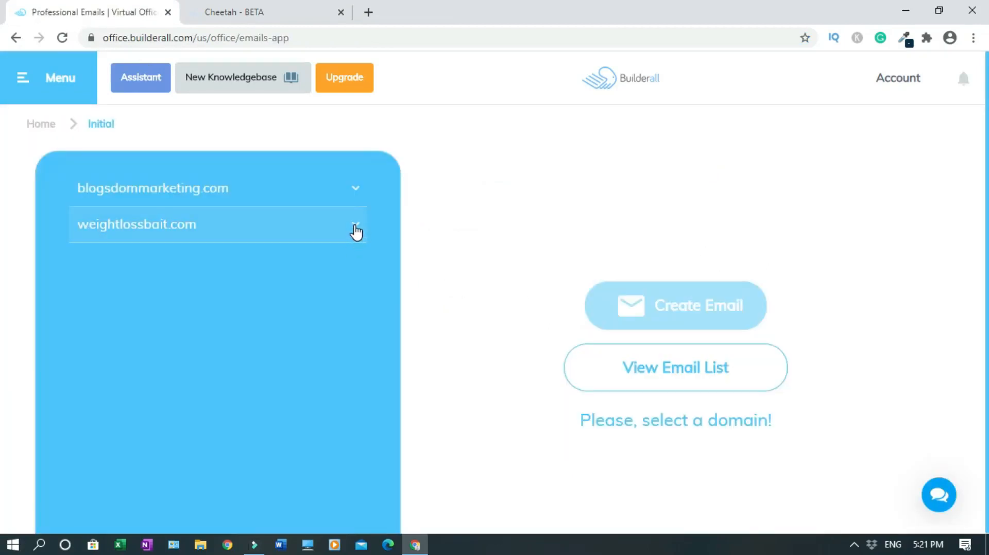
left_click(355, 227)
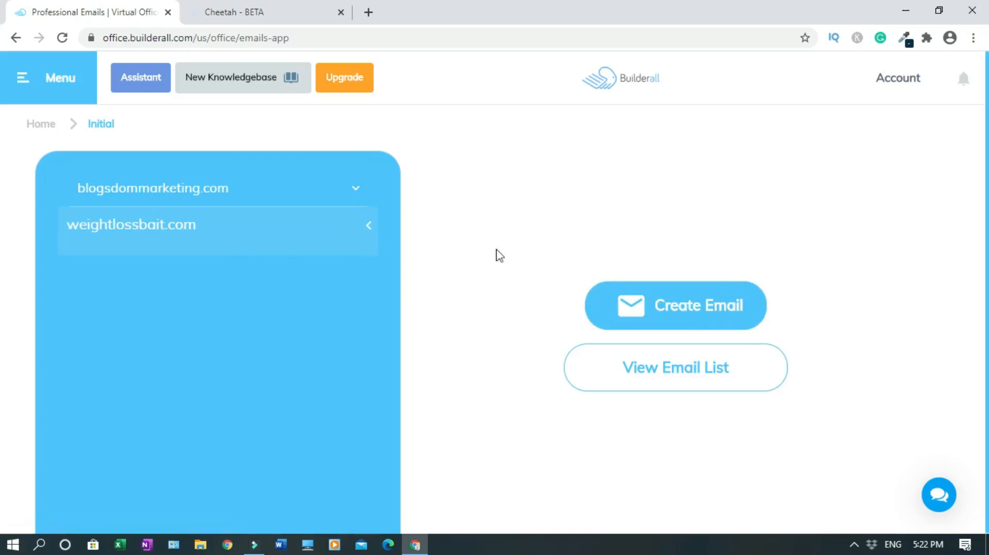
left_click(701, 320)
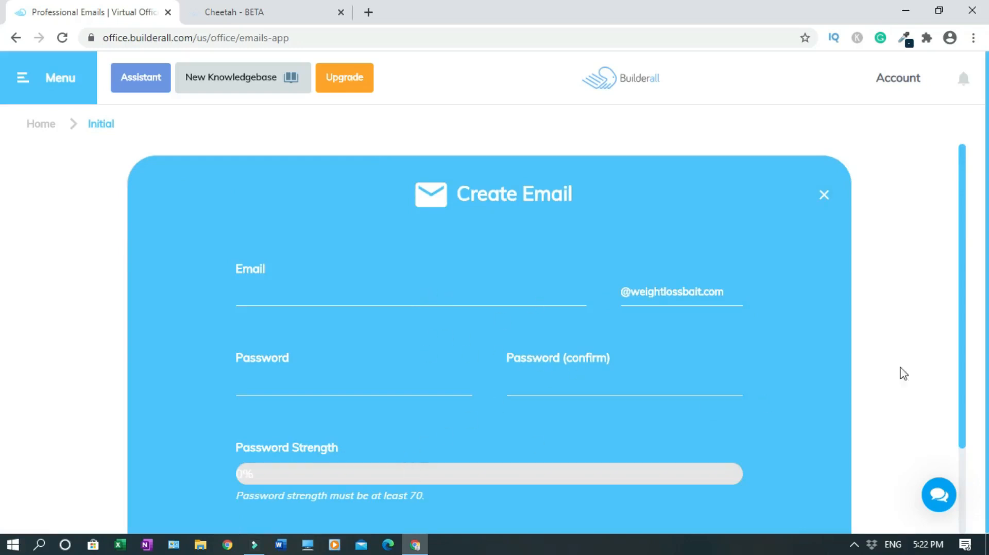
Create the weightlossbait.com mailbox with its email name and a confirmed strong password
scroll(961, 330, "down", 1)
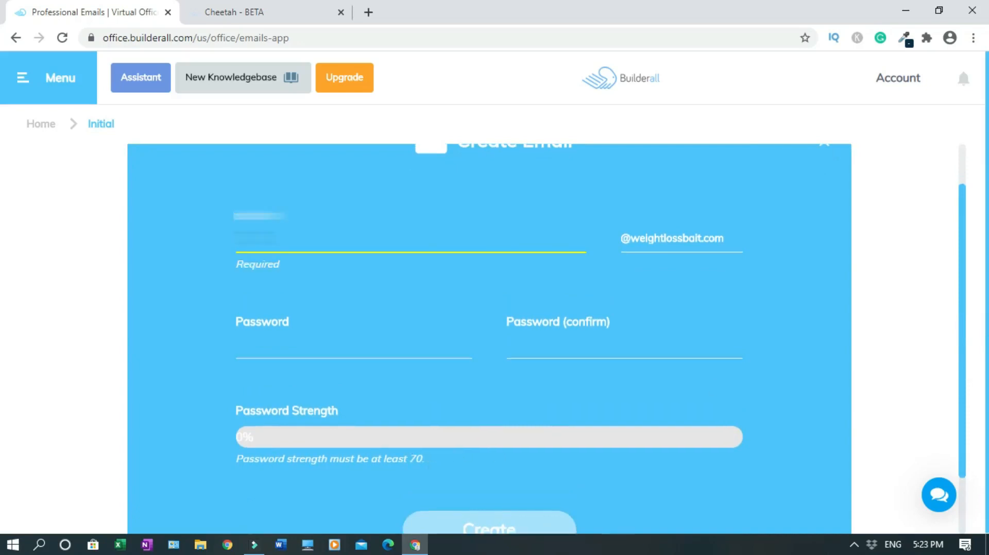
left_click(273, 340)
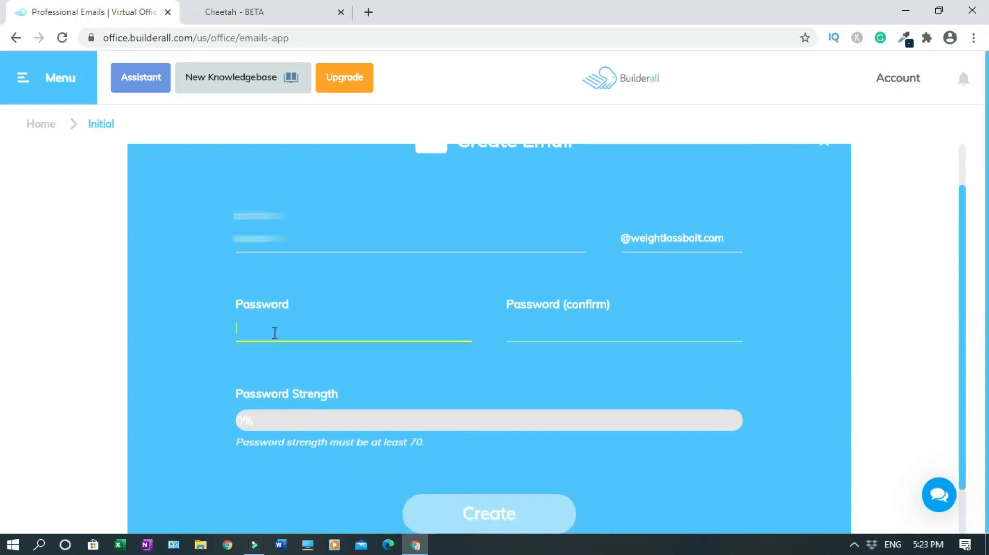
type("**********")
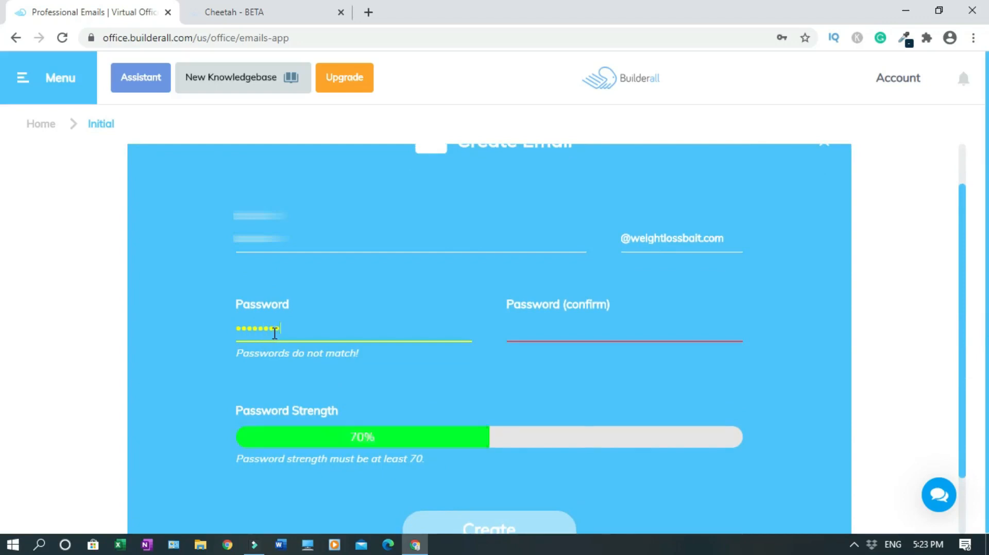
type("****")
left_click(542, 329)
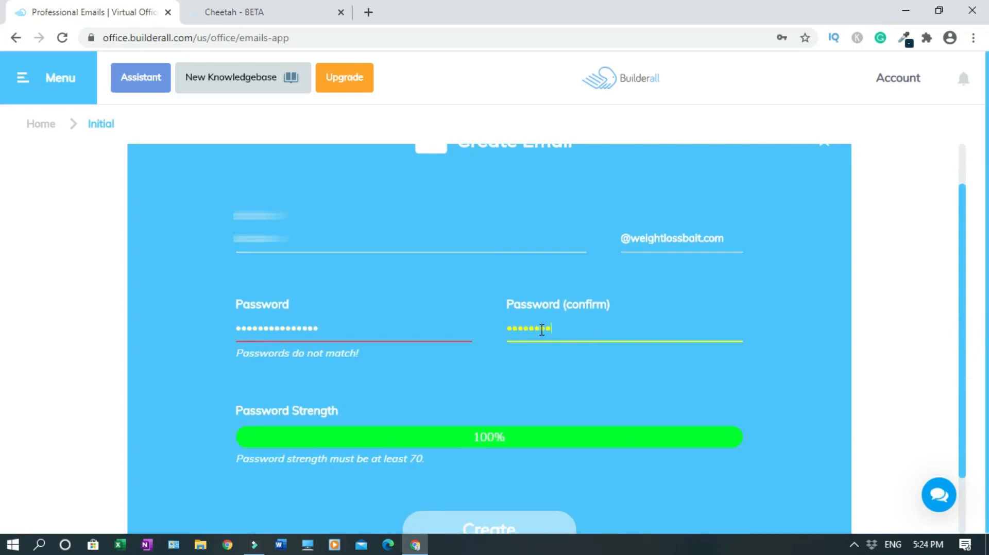
type("****************")
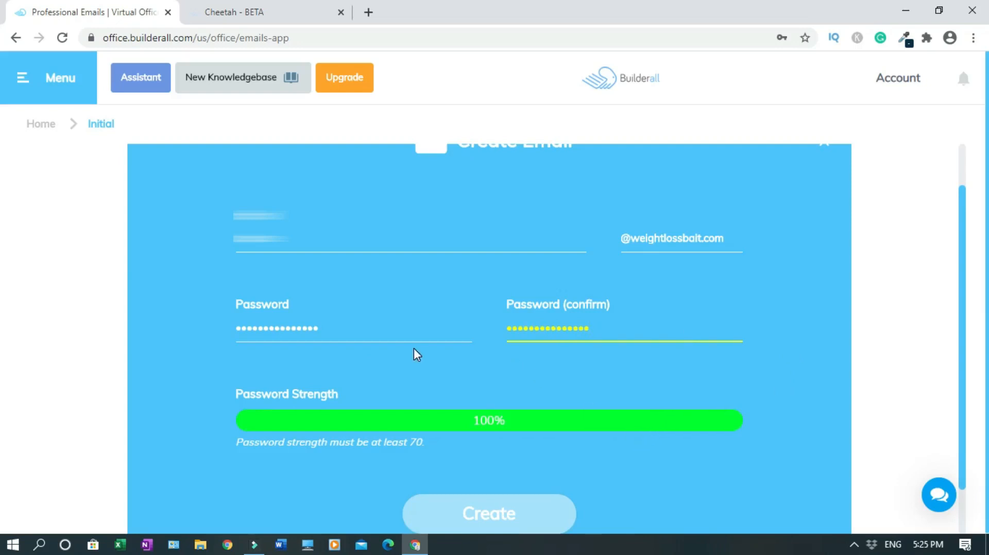
scroll(436, 415, "down", 1)
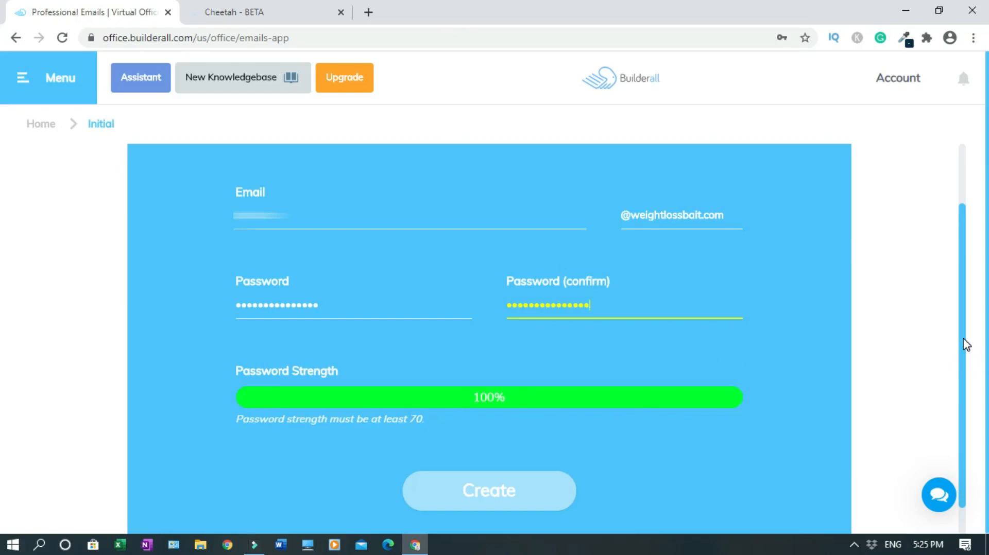
scroll(966, 345, "down", 1)
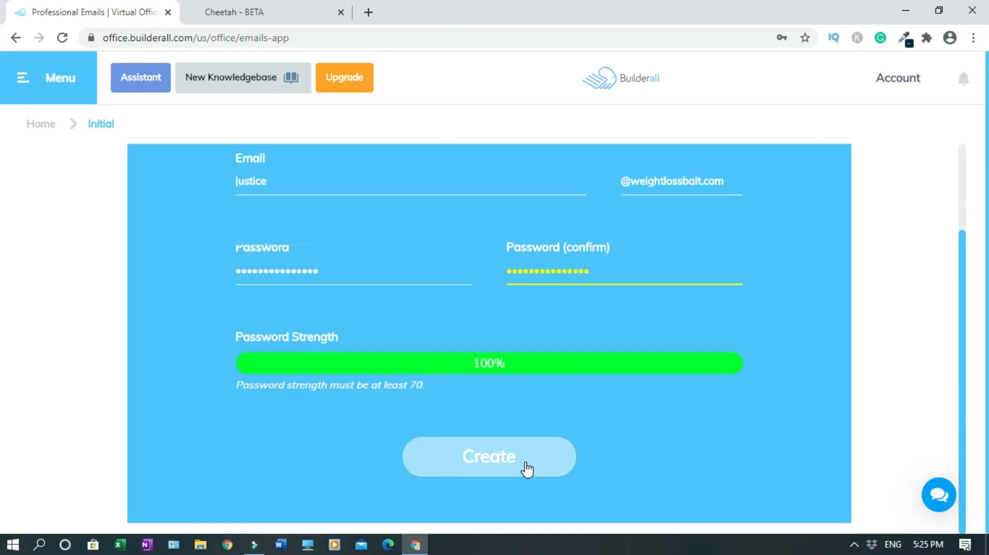
left_click(527, 469)
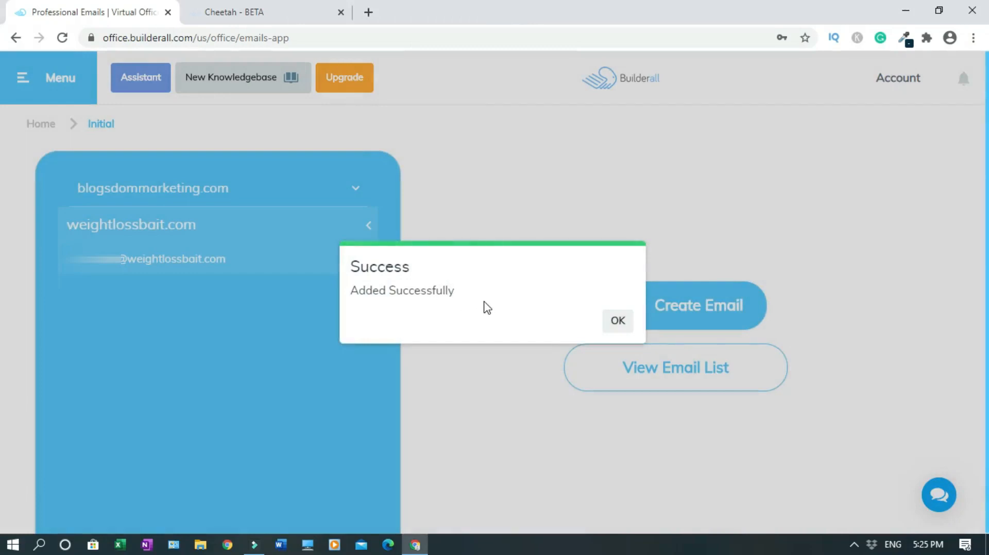
left_click(618, 325)
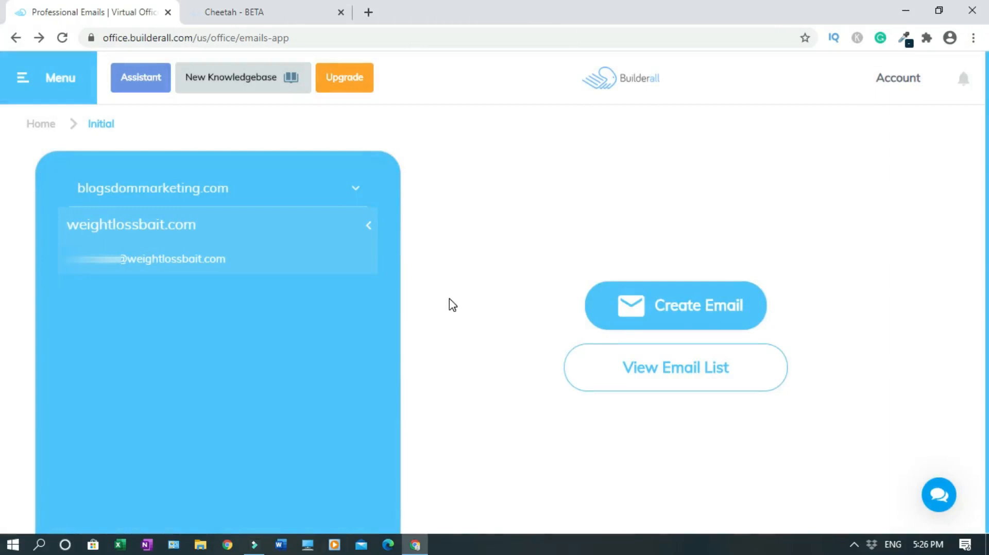
Try the weightlossbait.com account's webmail, close its privacy-error tab, and return to Virtual Office home
left_click(675, 378)
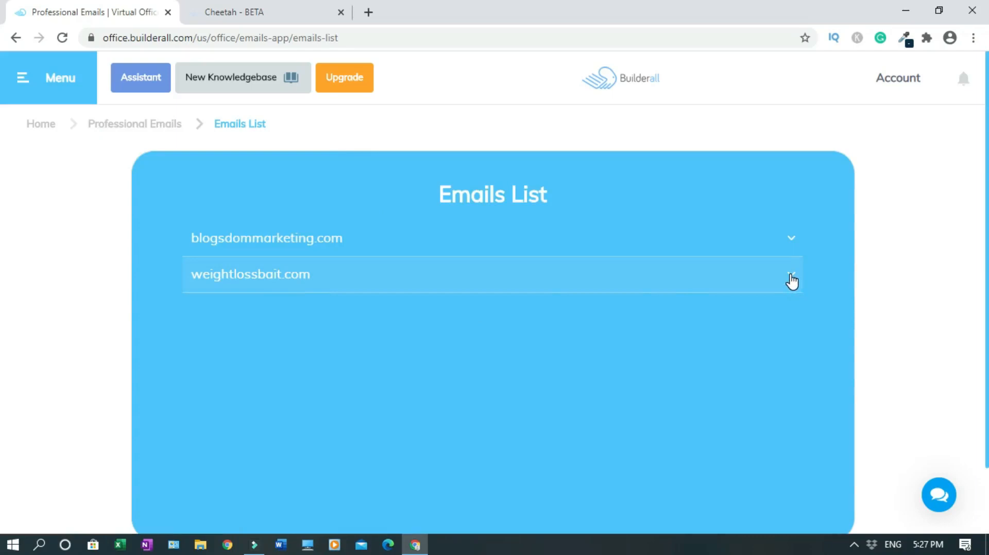
left_click(790, 276)
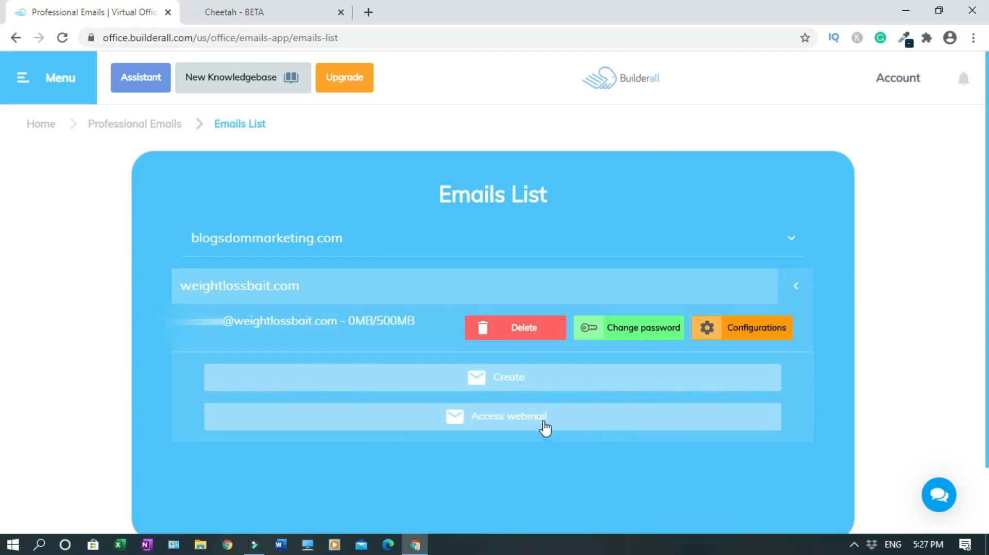
left_click(543, 426)
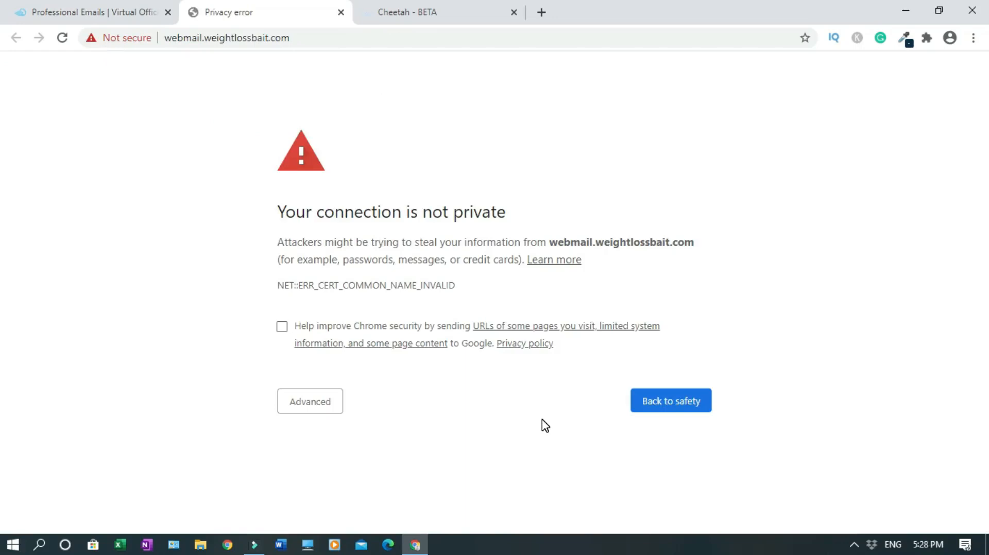
left_click(341, 12)
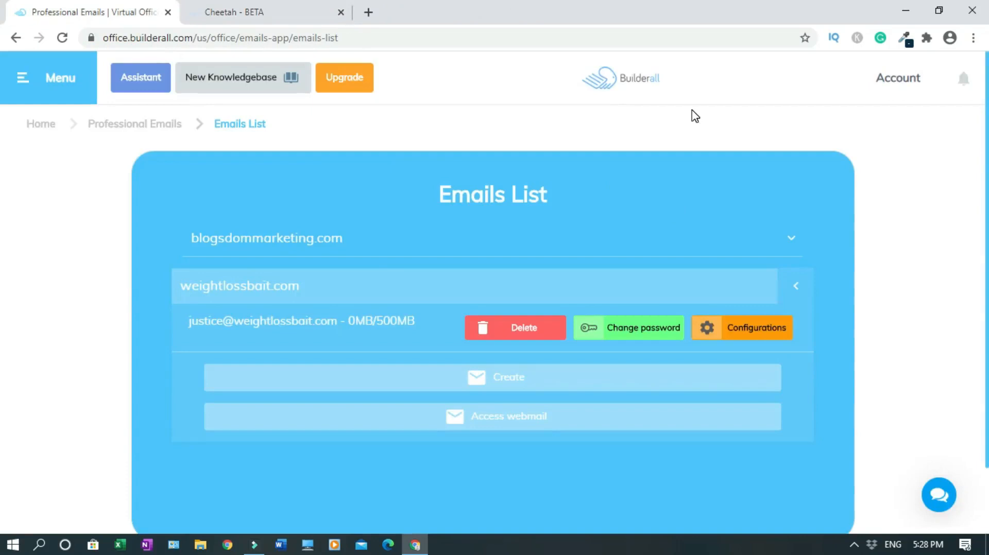
left_click(634, 84)
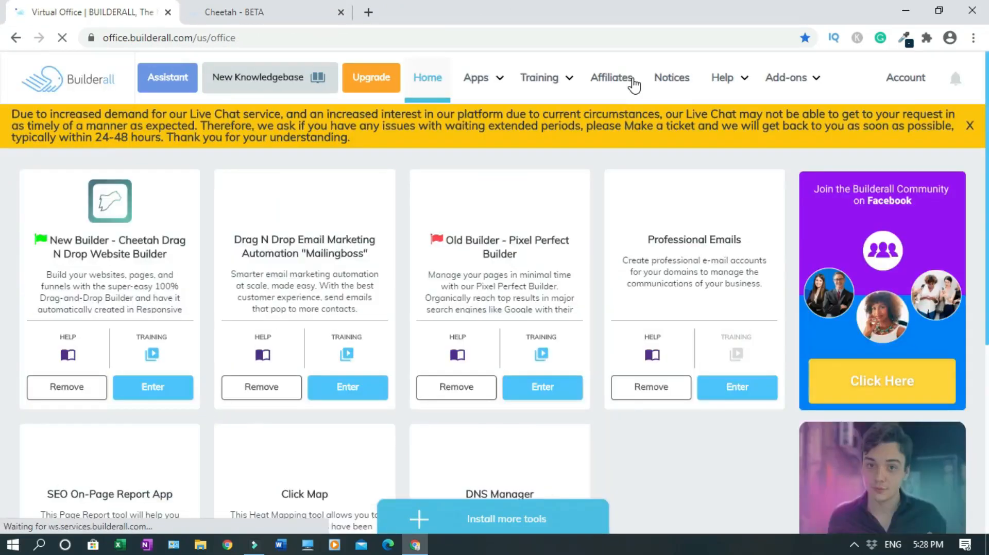
Dismiss the live chat notice and launch MailingBoss in a new browser tab
left_click(969, 126)
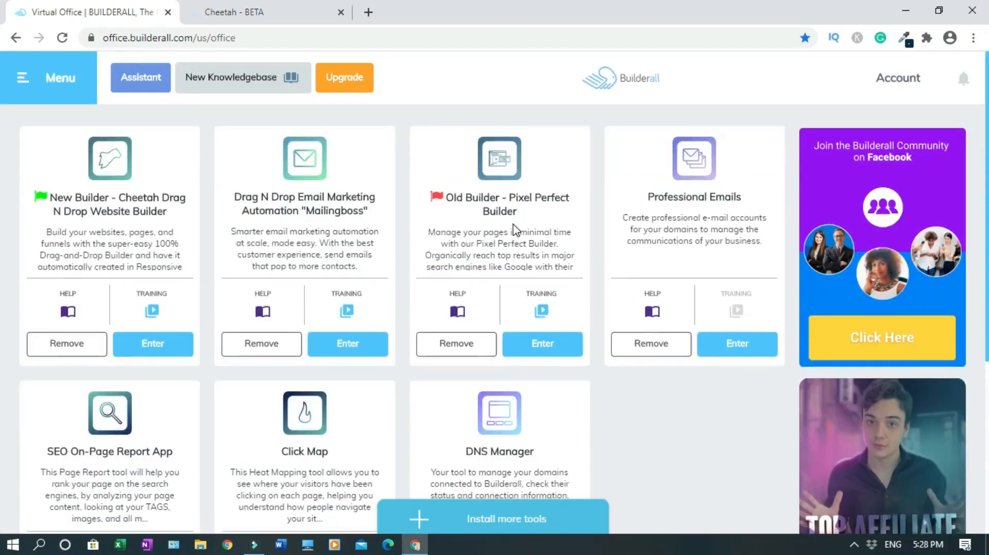
right_click(347, 354)
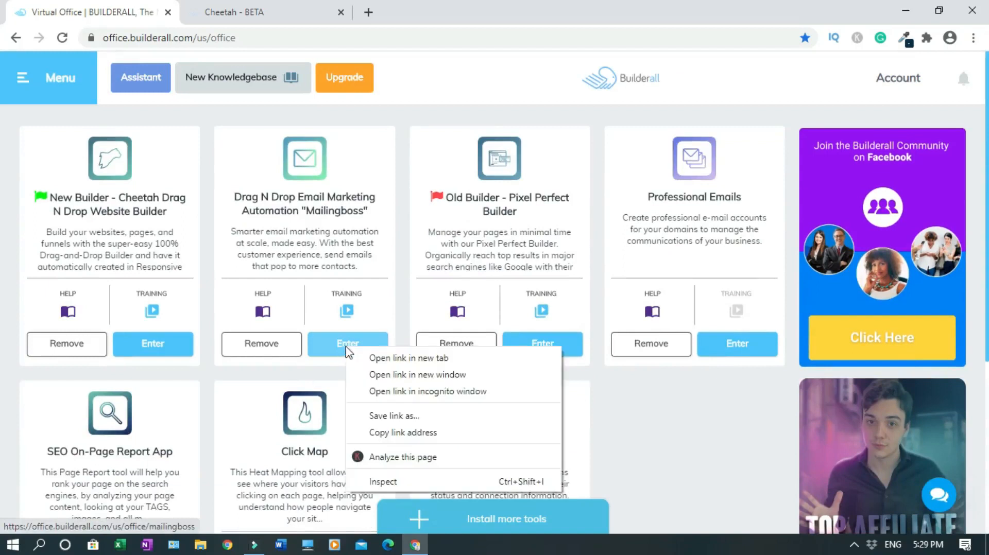
left_click(373, 359)
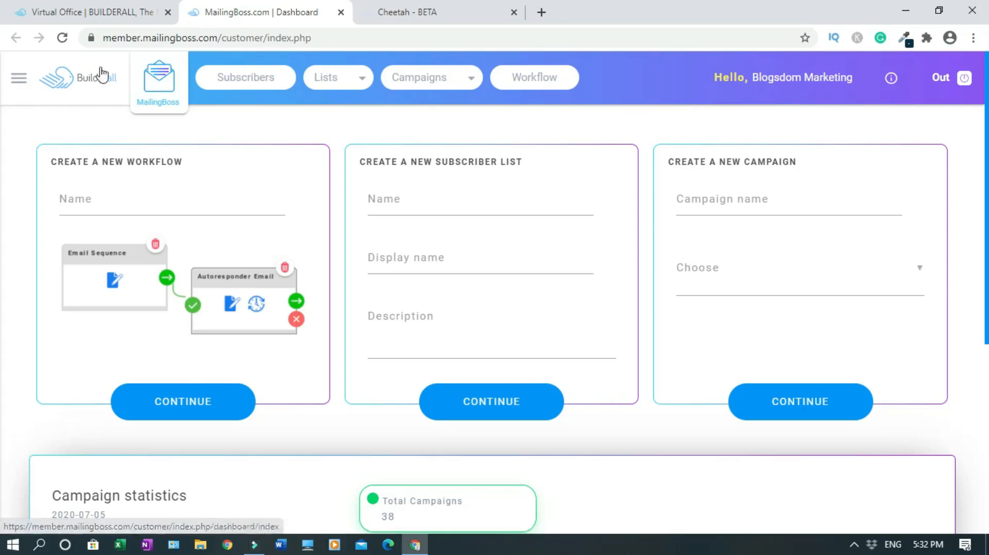
Enable SSL for the weightlossbait.com sending domain on MailingBoss's Domains page
left_click(20, 83)
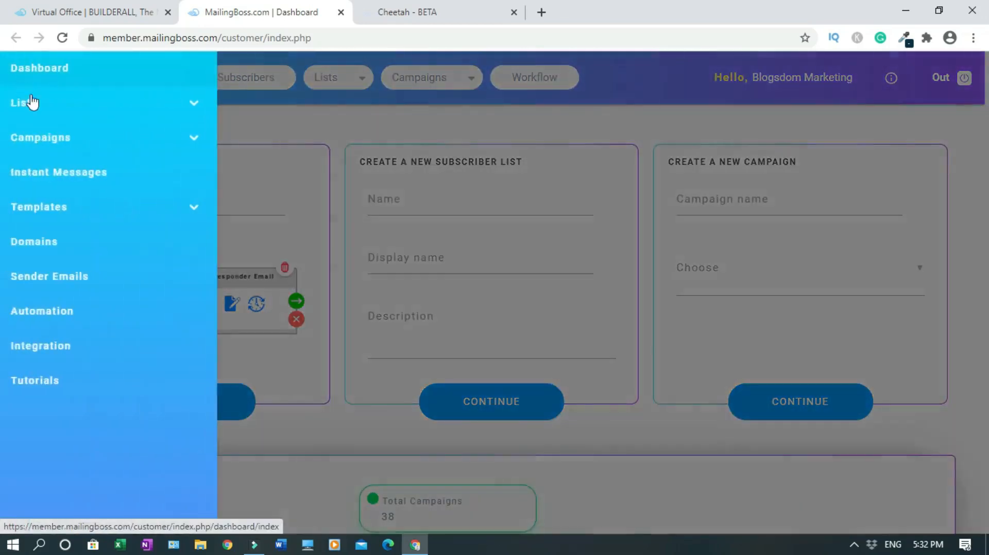
left_click(57, 250)
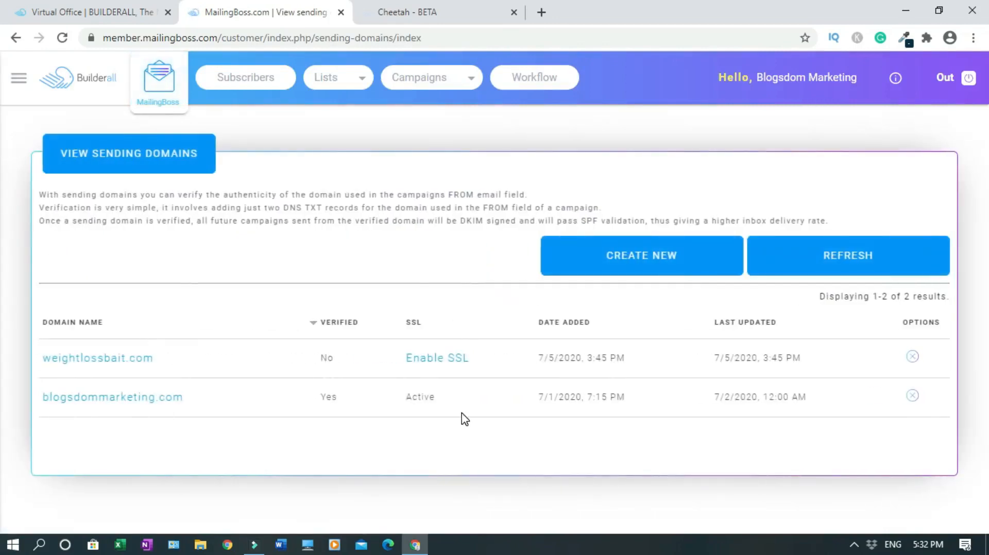
left_click(430, 361)
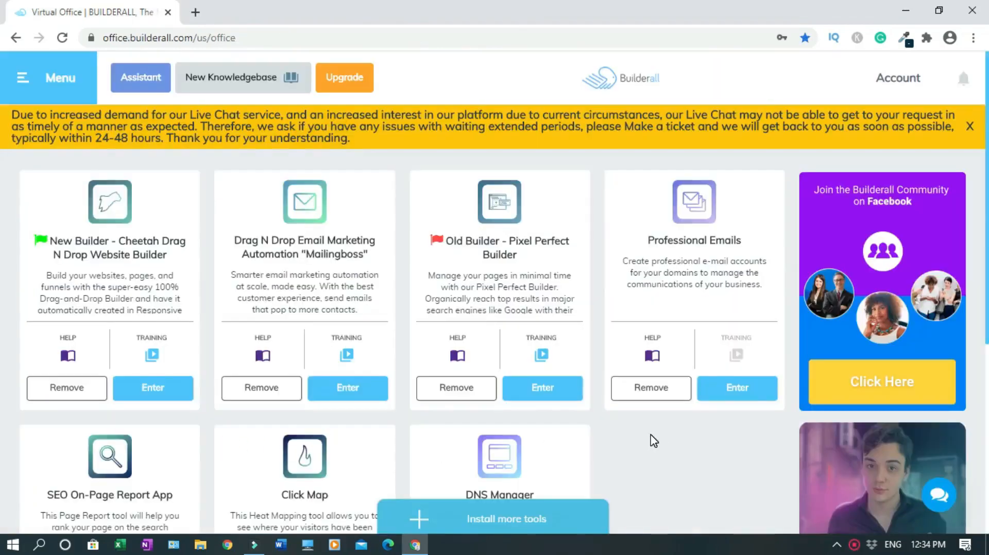
Launch MailingBoss from the Virtual Office in a new tab and switch to it
right_click(367, 398)
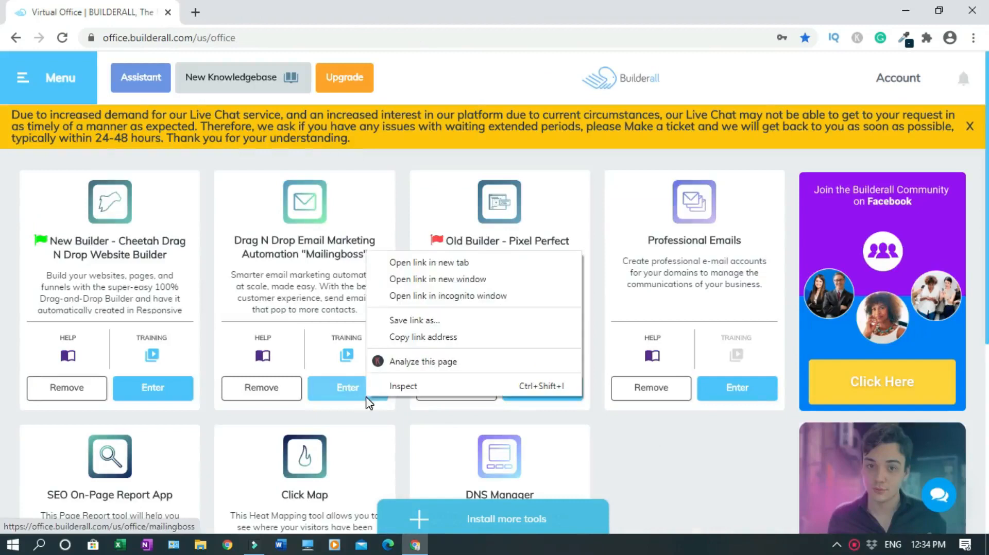
left_click(432, 263)
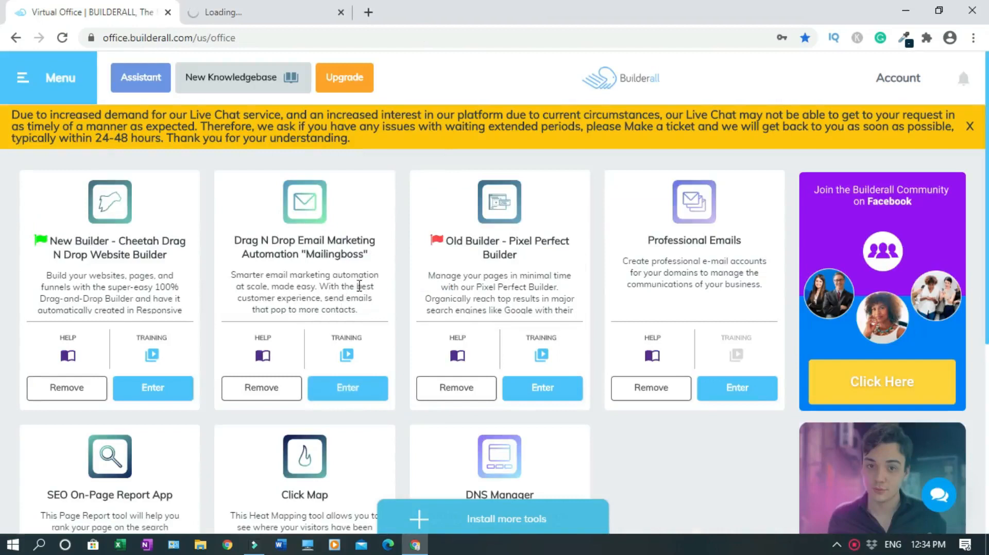
key("ctrl+Tab")
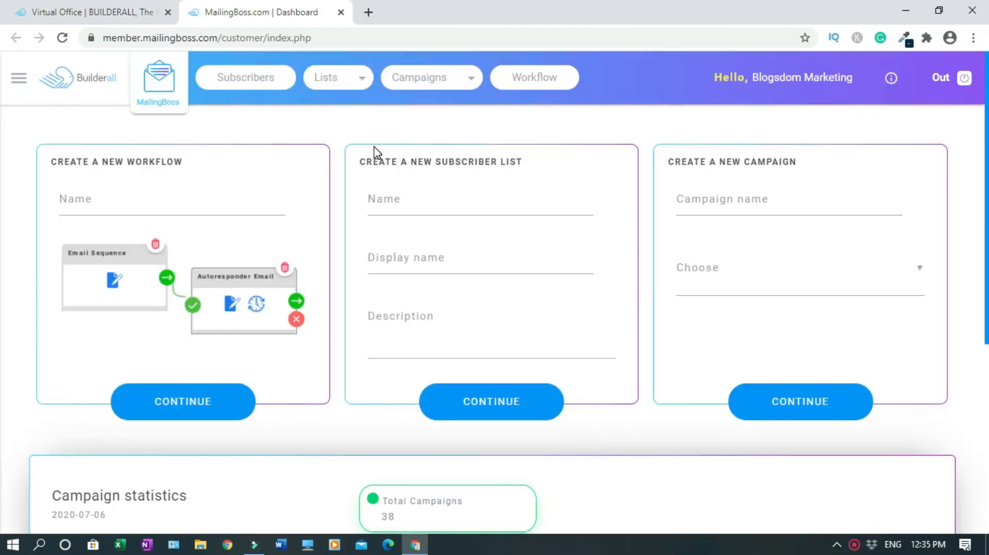
Reload the Domains page to show weightlossbait.com verified with SSL active
left_click(17, 85)
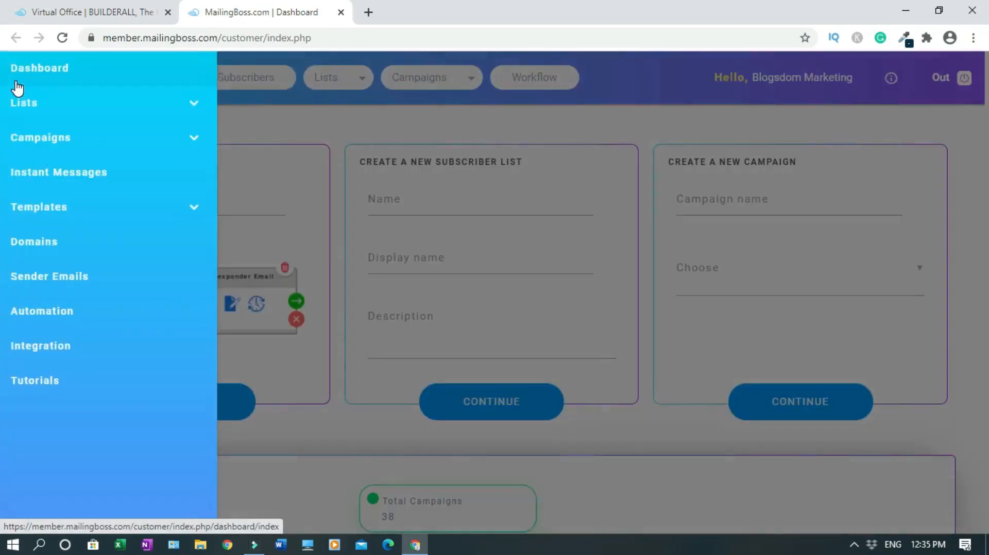
left_click(58, 243)
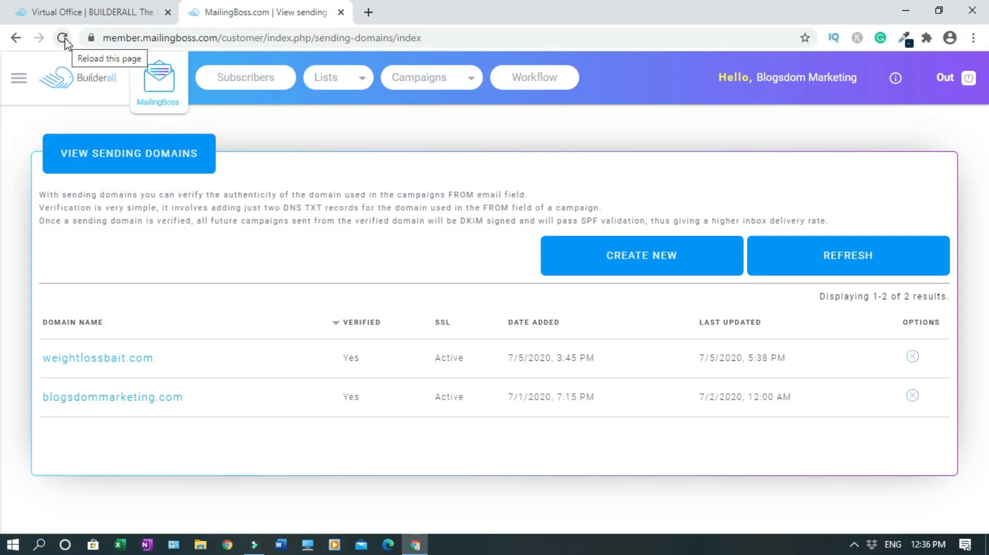
right_click(429, 251)
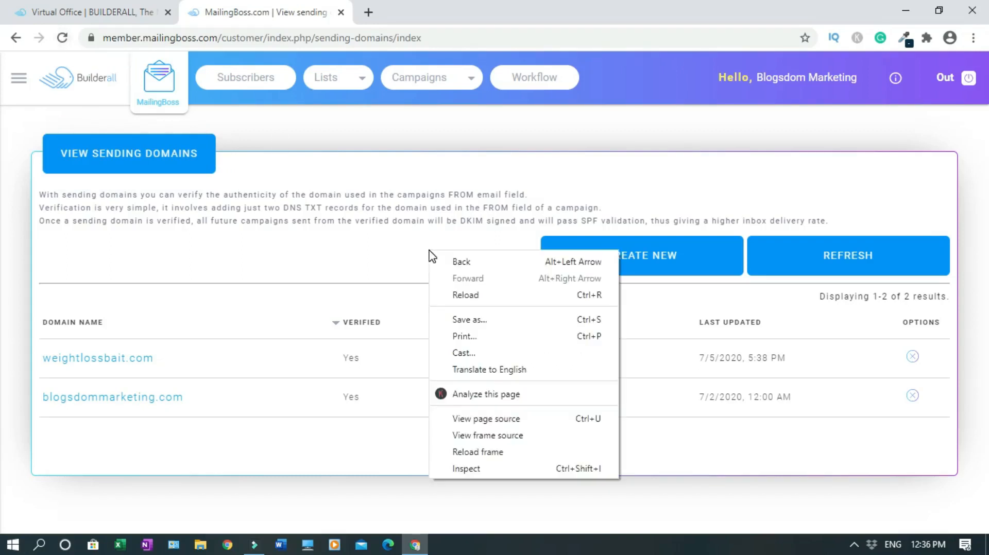
left_click(493, 296)
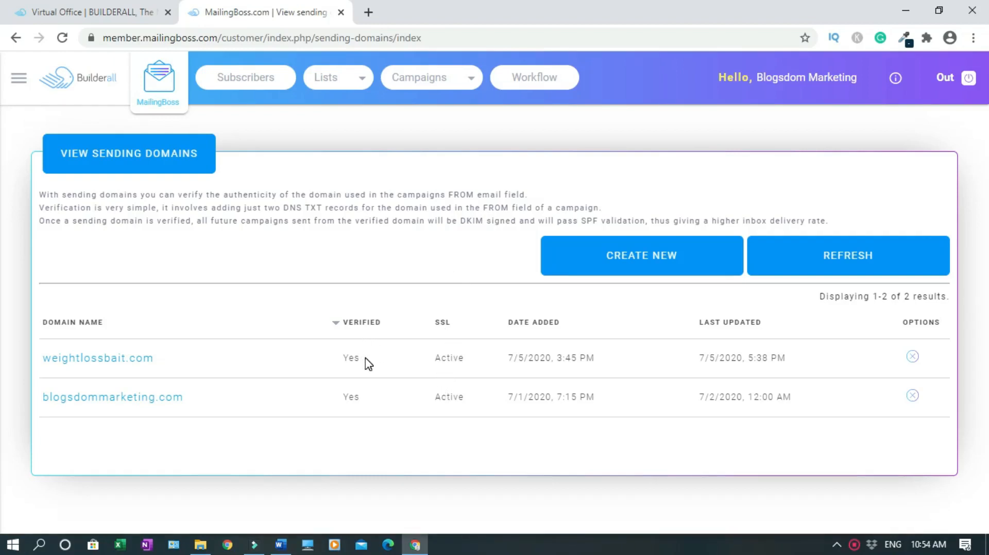
Create and save a new weightlossbait.com sender email, then start a webmail tab
left_click(19, 88)
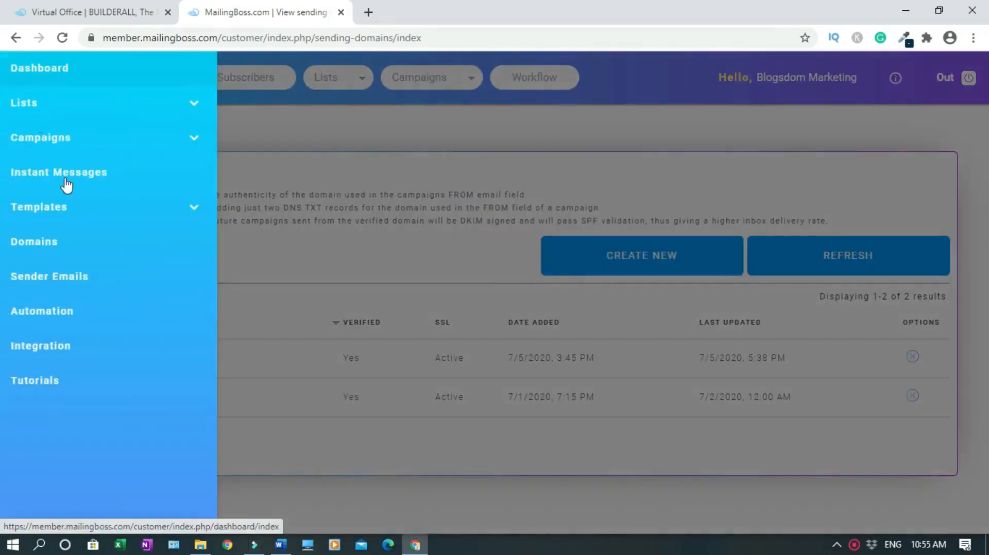
left_click(74, 281)
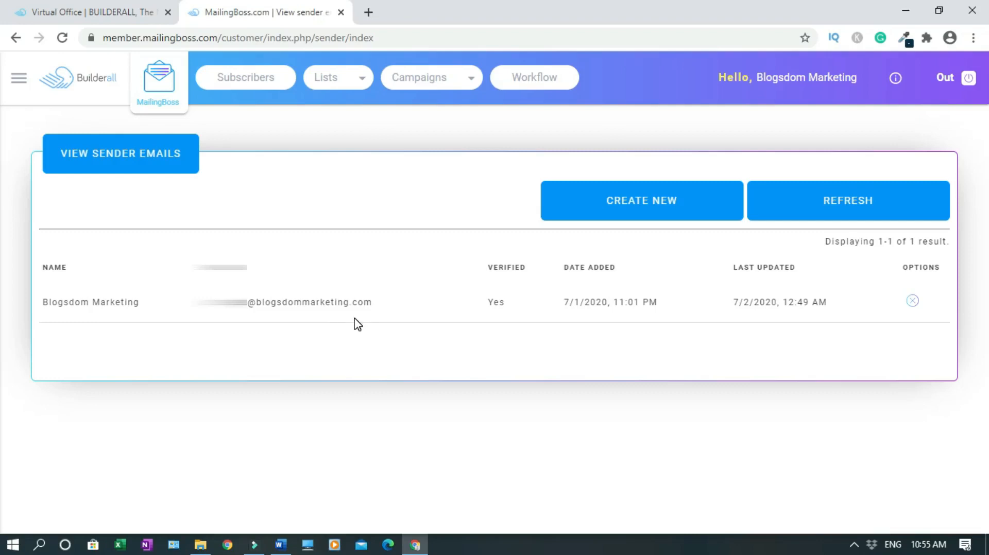
left_click(618, 207)
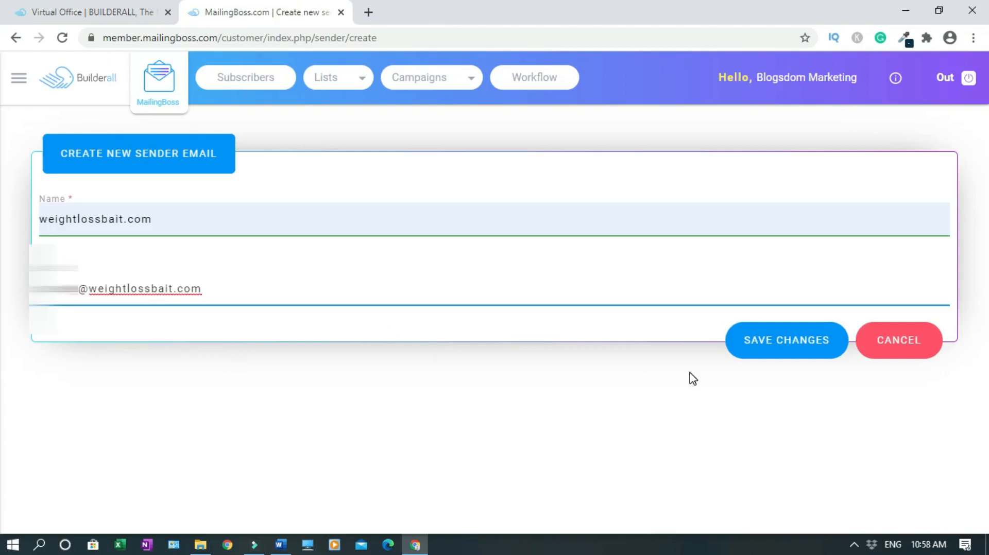
left_click(793, 345)
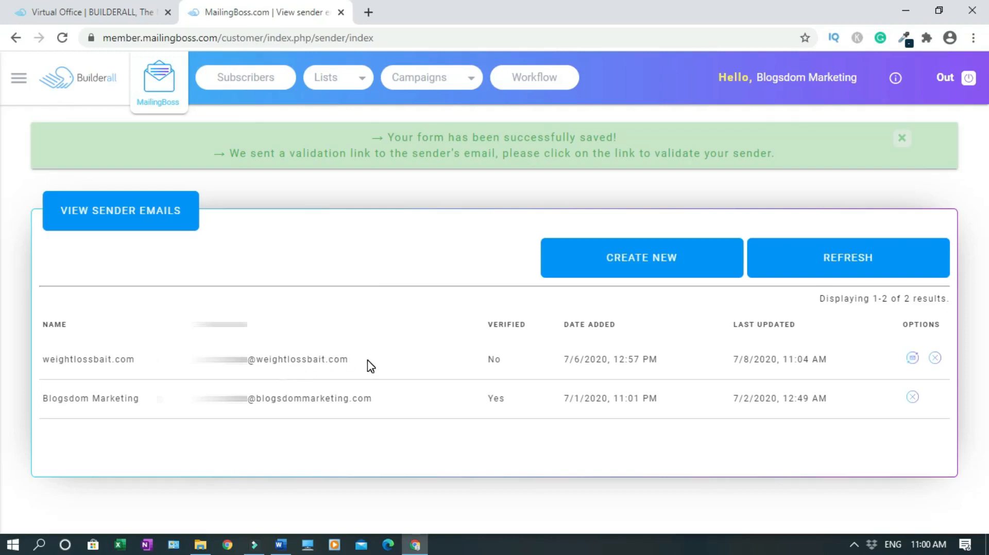
left_click(370, 13)
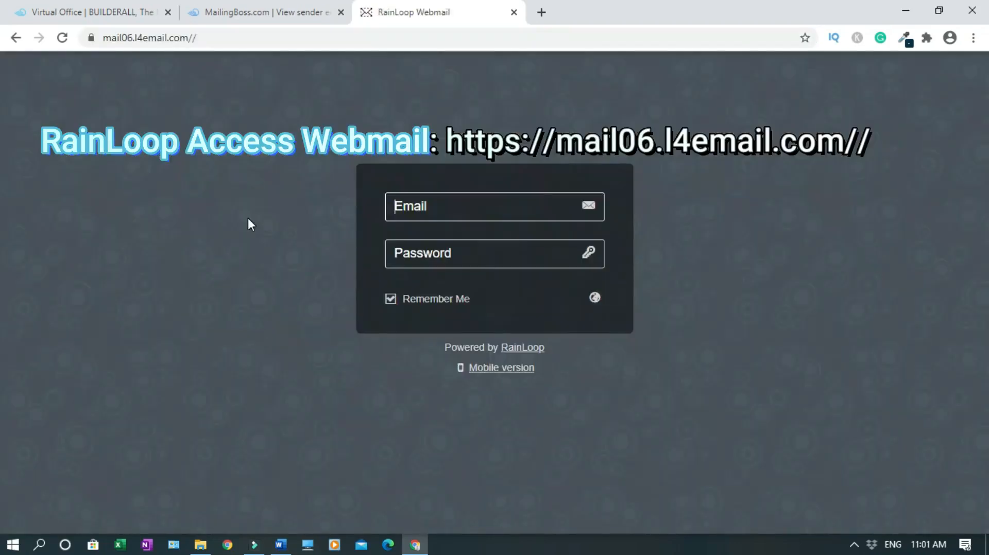
Sign in to RainLoop with the account password and follow the MailingBoss sender validation link
left_click(507, 207)
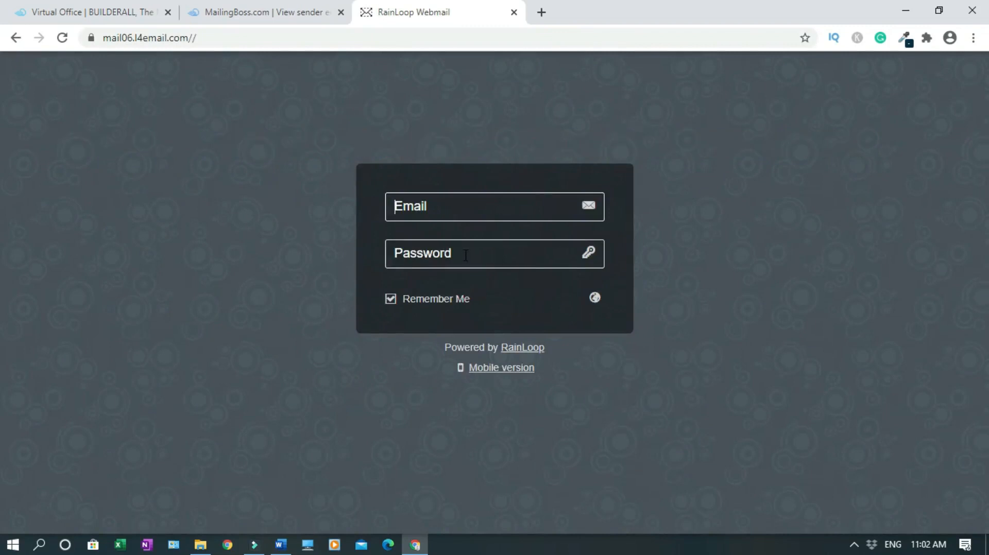
type("••")
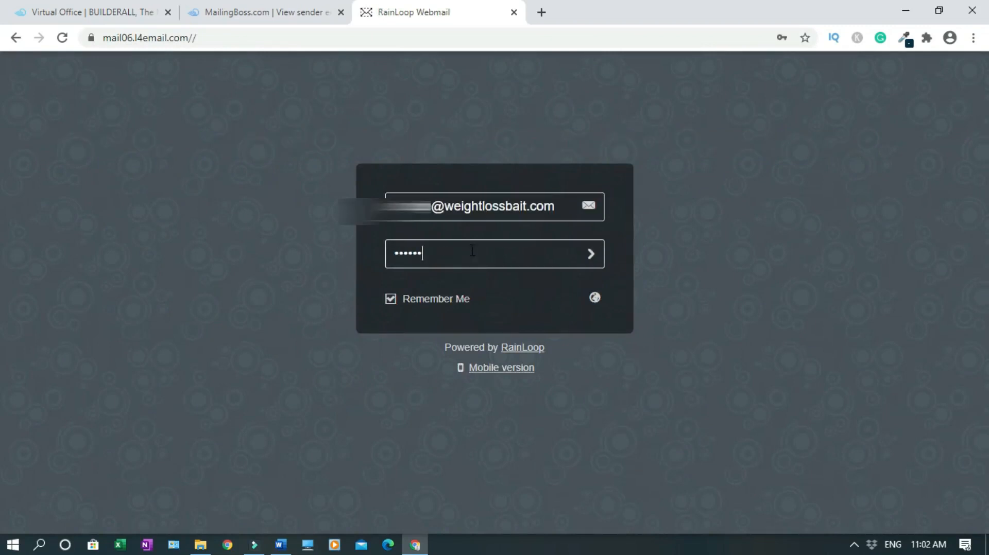
type("••••••••")
key("Return")
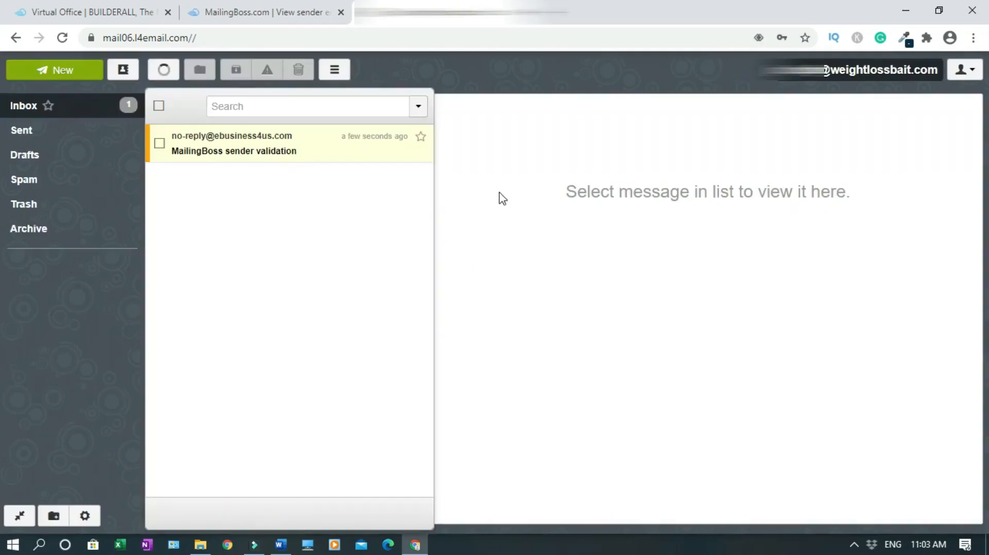
left_click(261, 152)
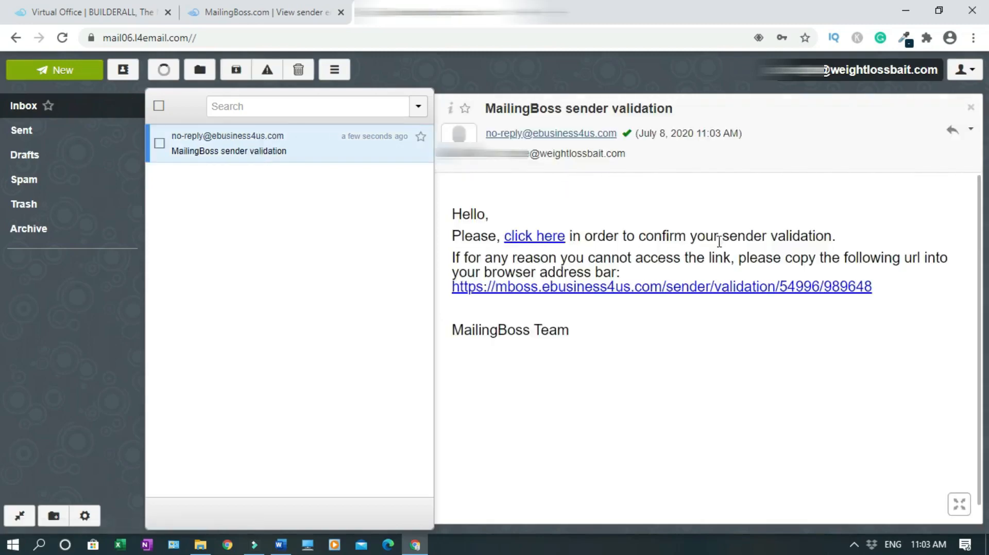
left_click(530, 240)
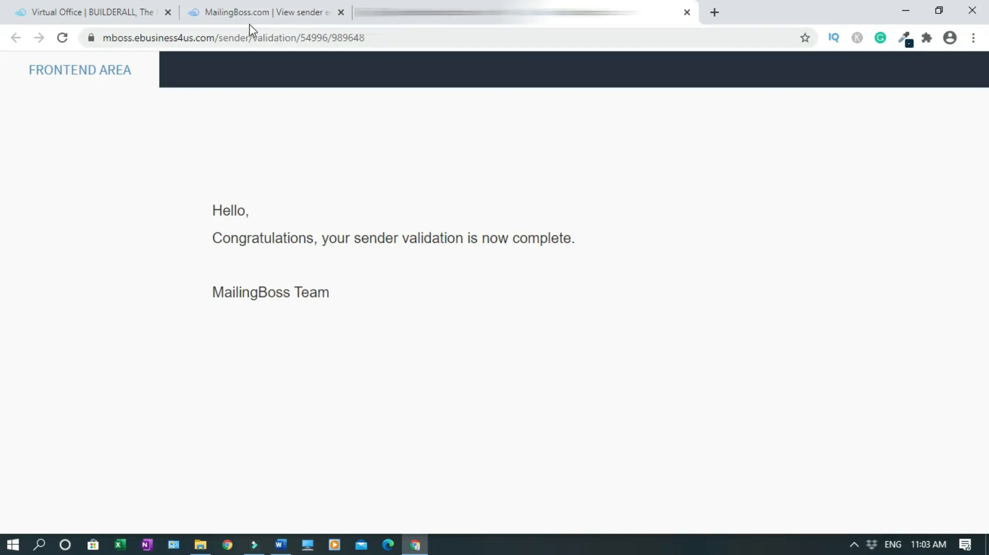
Refresh the MailingBoss sender list to show it verified, closing the webmail and confirmation tabs
left_click(251, 10)
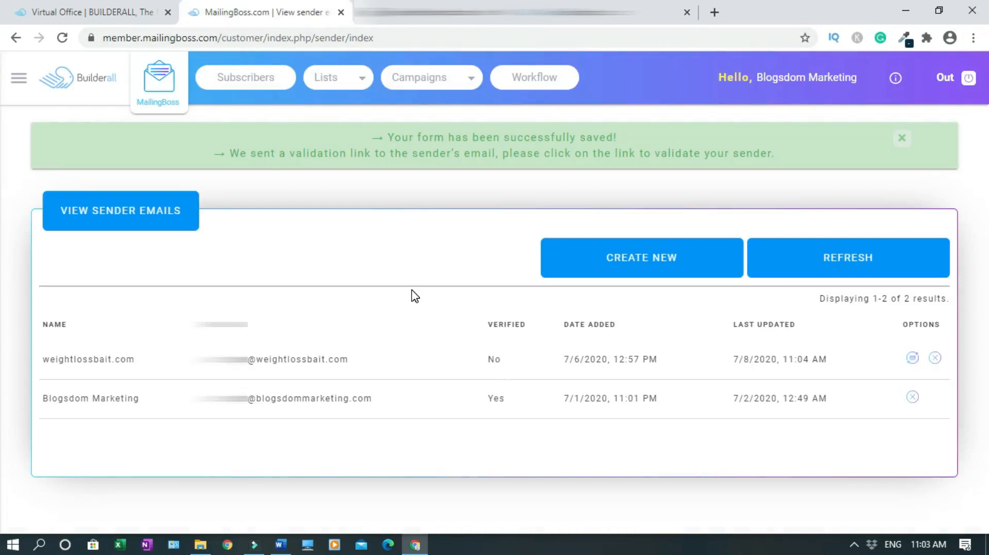
left_click(62, 38)
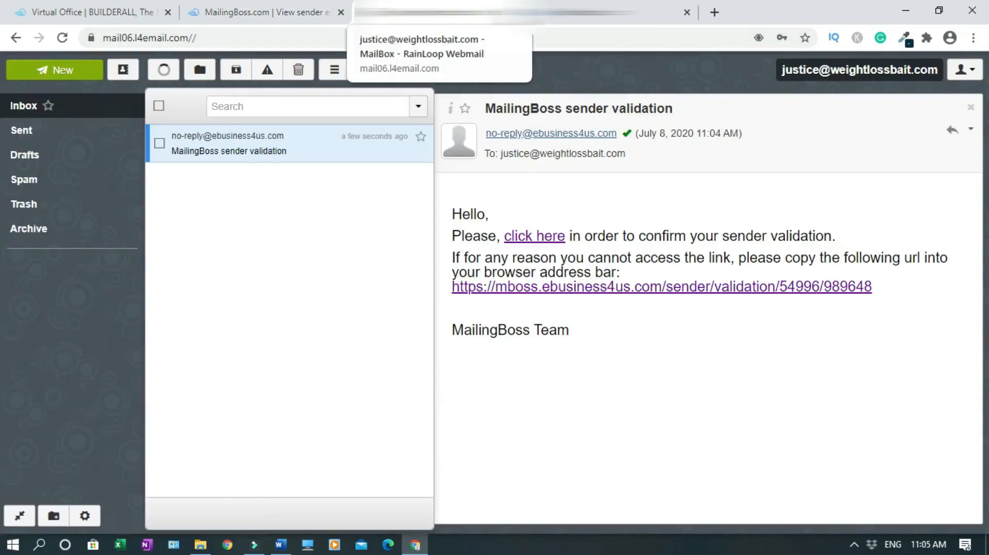
left_click(514, 13)
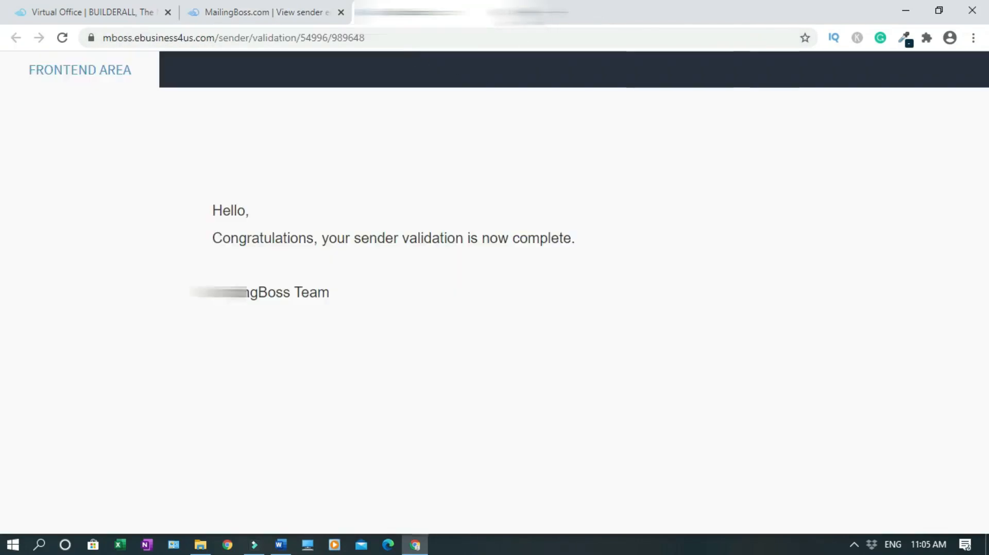
left_click(514, 12)
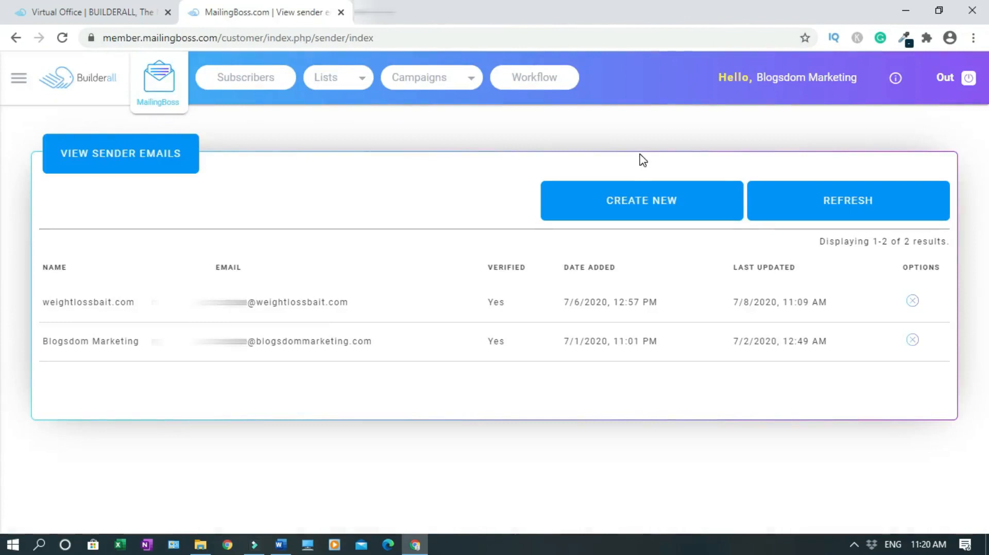
Replace the old MailingBoss tab with a fresh one launched from the Virtual Office
left_click(361, 84)
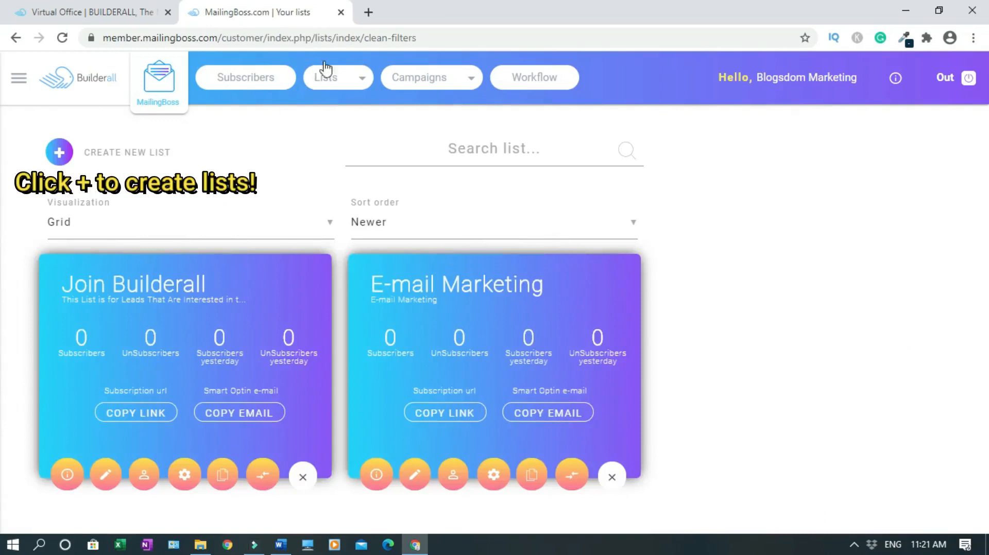
left_click(341, 12)
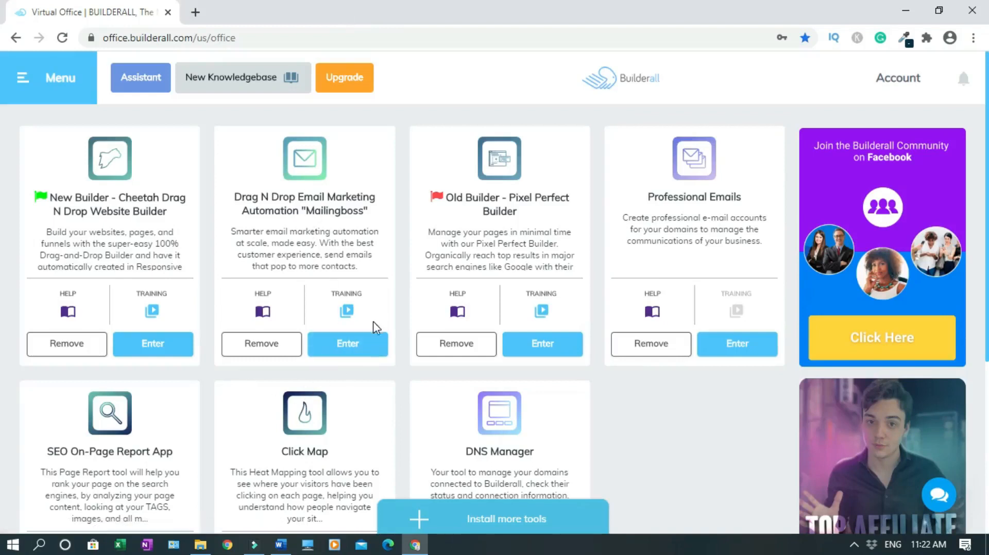
left_click(363, 355)
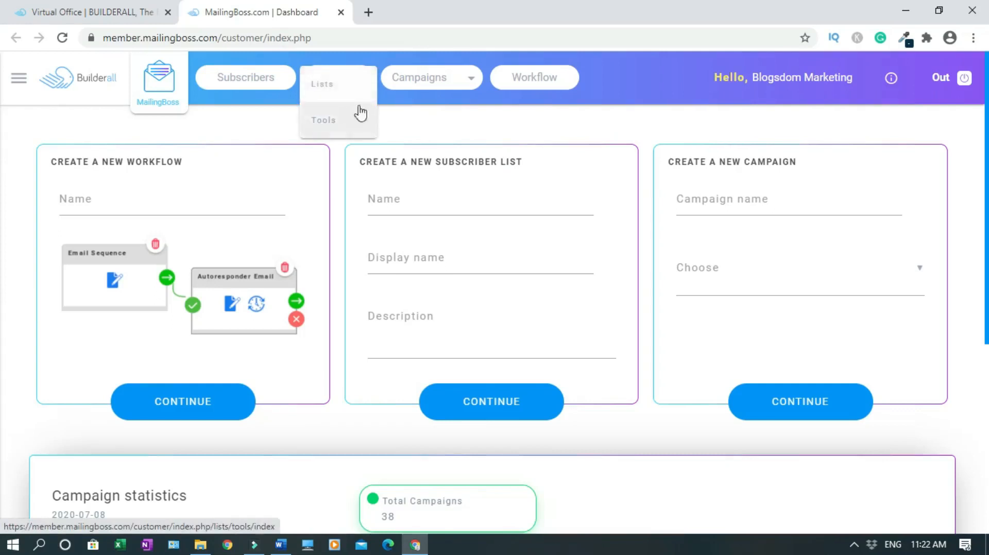
mouse_move(470, 82)
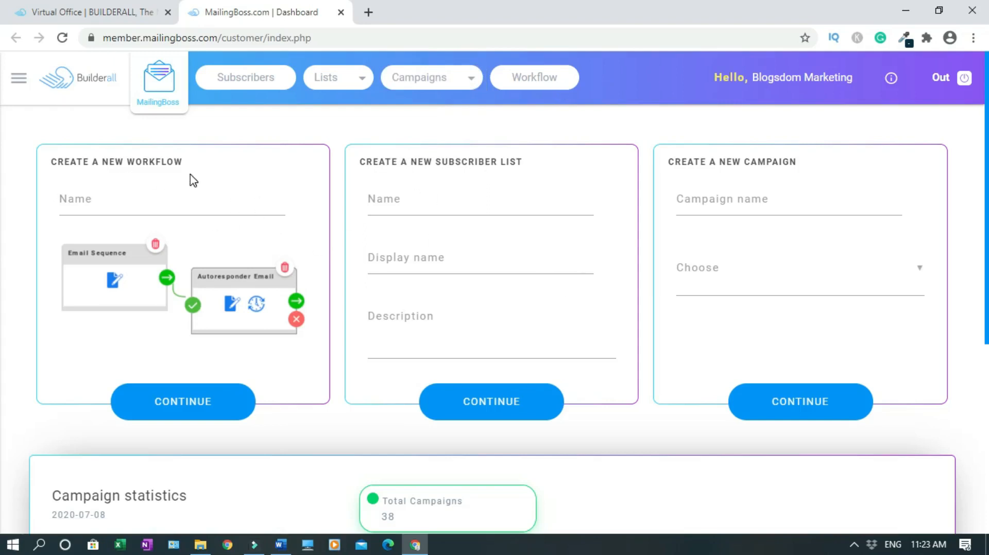
Create the 'Organifi' subscriber list, display name 'Organifi', with single opt-out
left_click(446, 208)
type("Organifi")
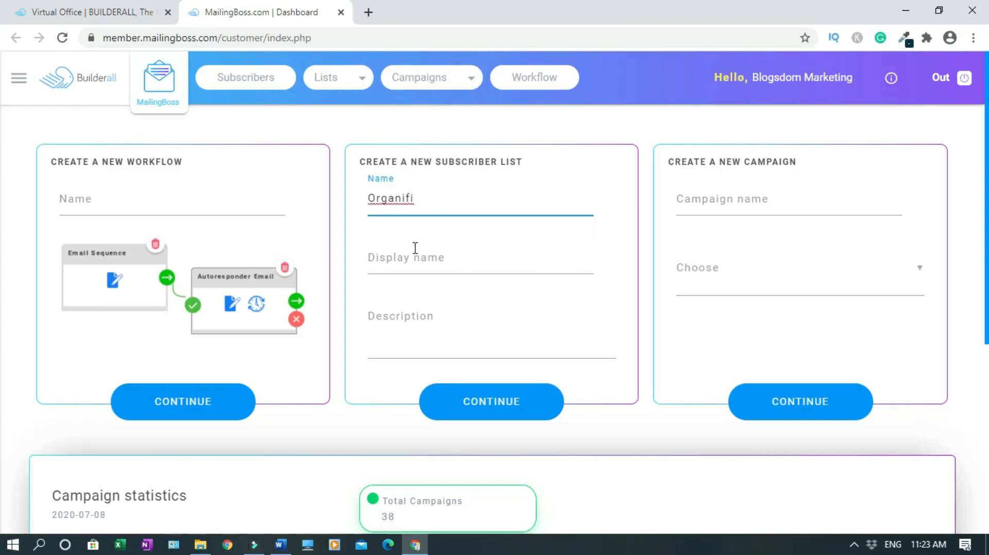
left_click(397, 256)
type("Organifi")
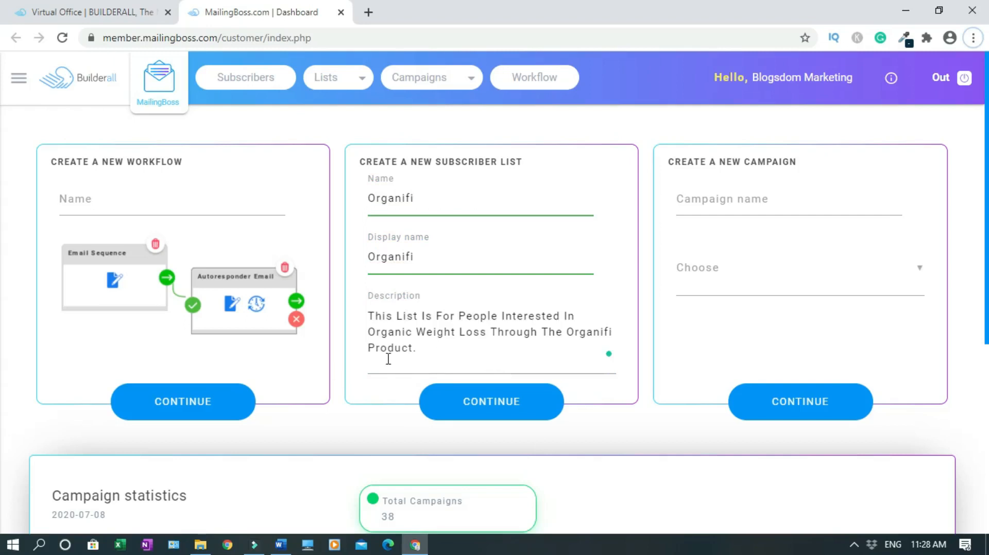
left_click(528, 407)
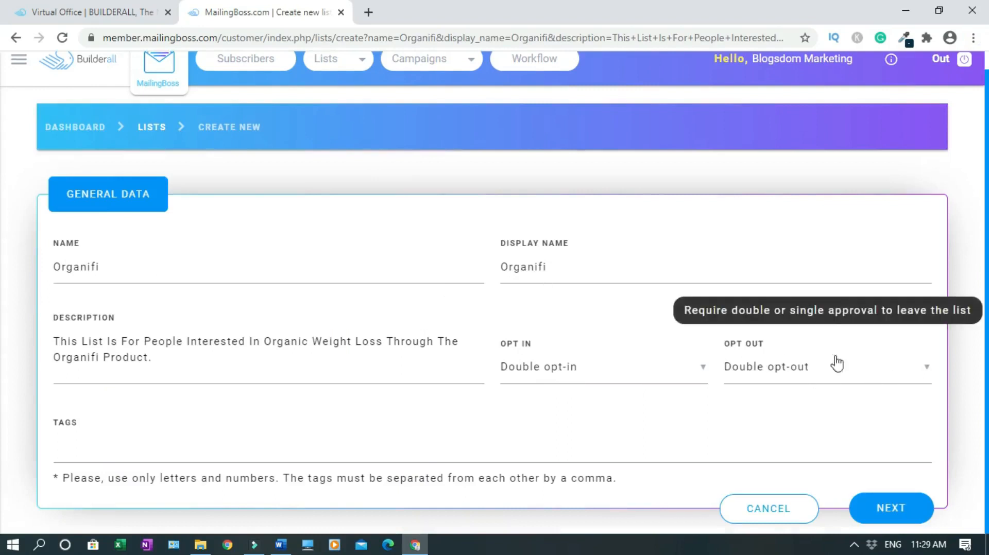
left_click(927, 369)
left_click(777, 407)
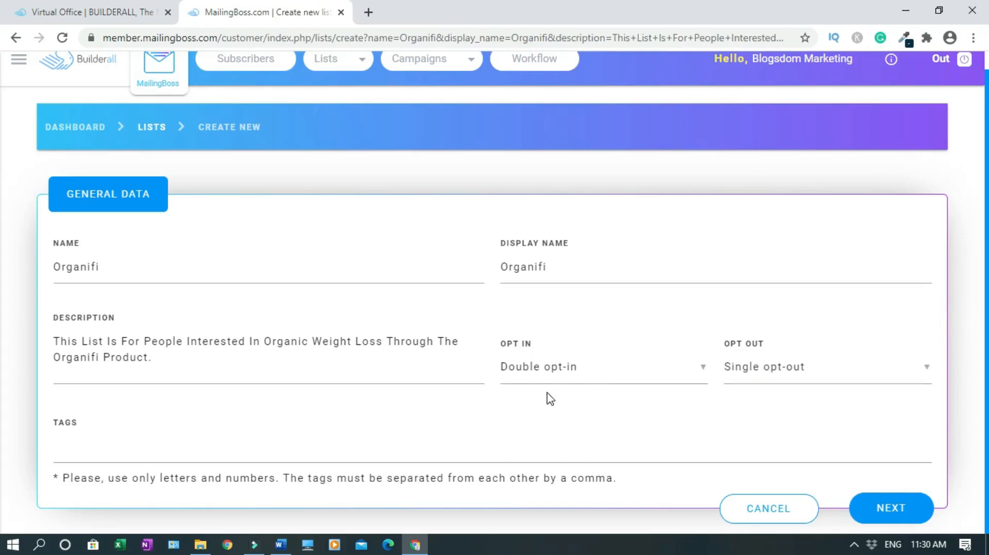
left_click(883, 508)
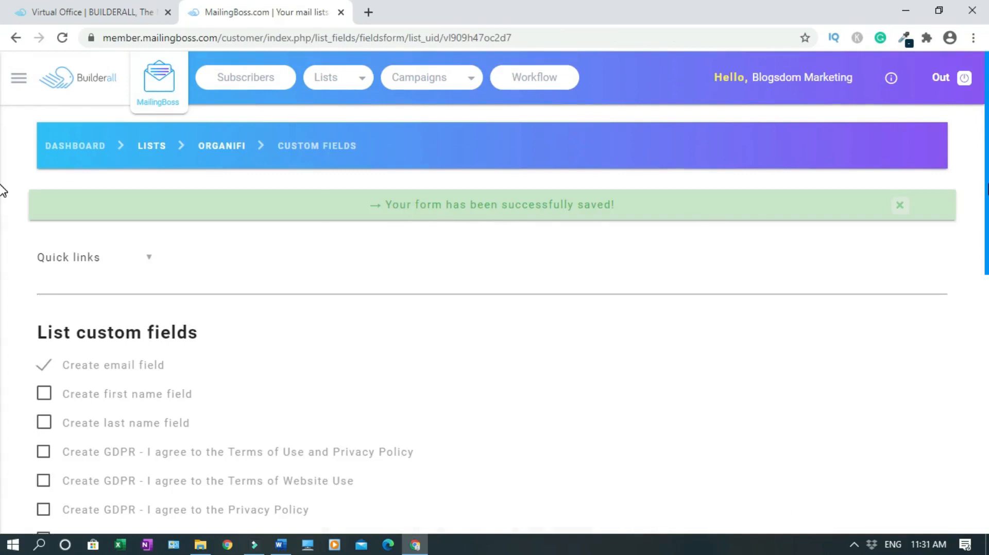
Add a First name field, make it required, set Email sort order to 1, and save
scroll(4, 201, "down", 3)
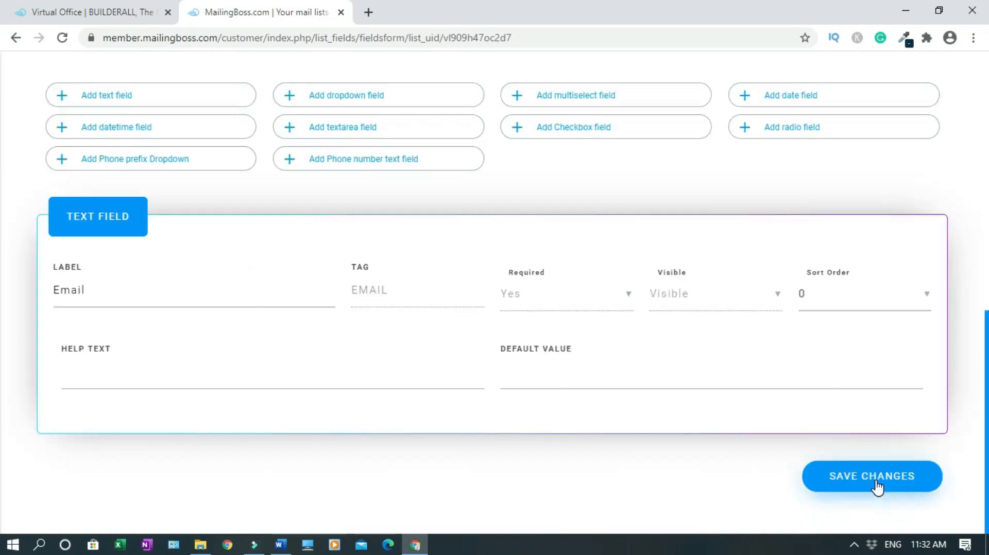
left_click(876, 481)
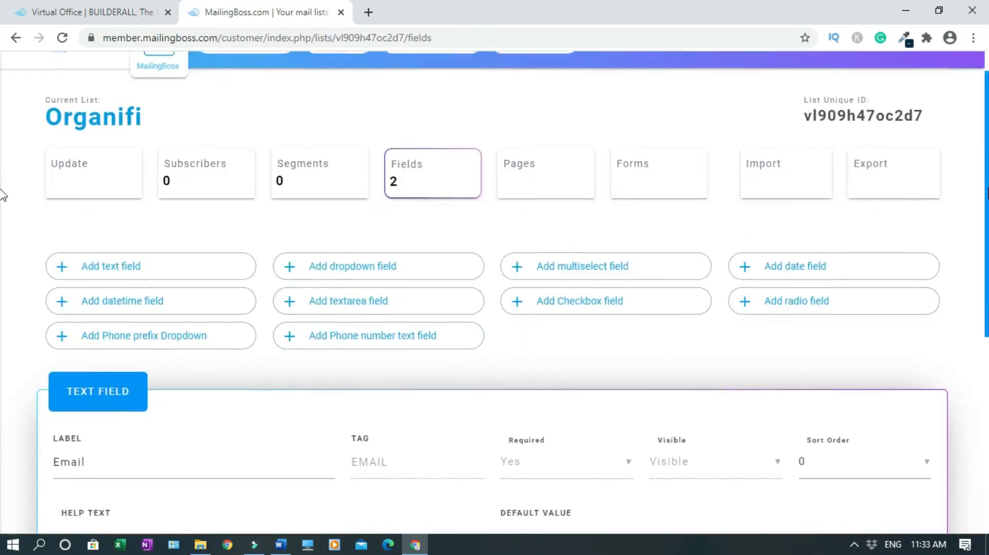
scroll(3, 196, "down", 3)
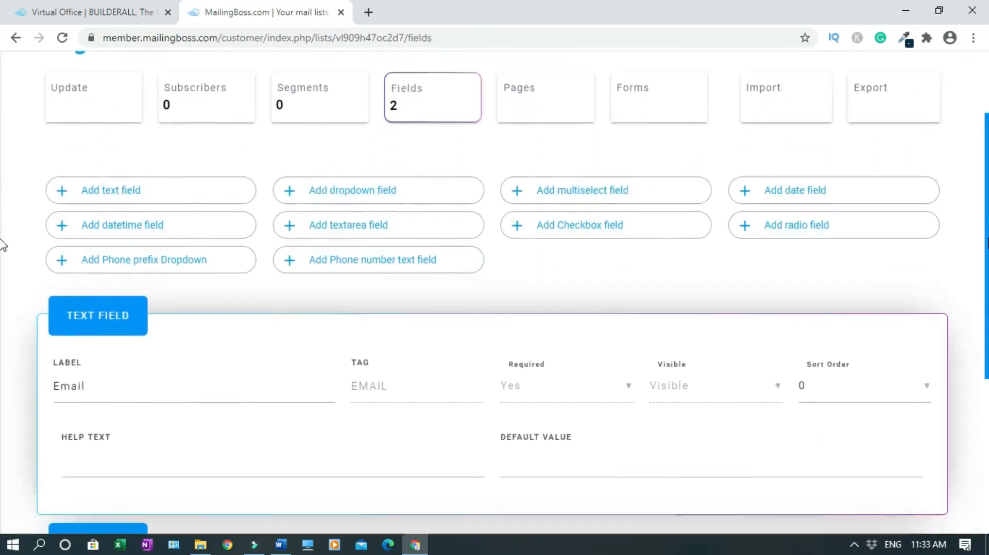
scroll(3, 296, "down", 2)
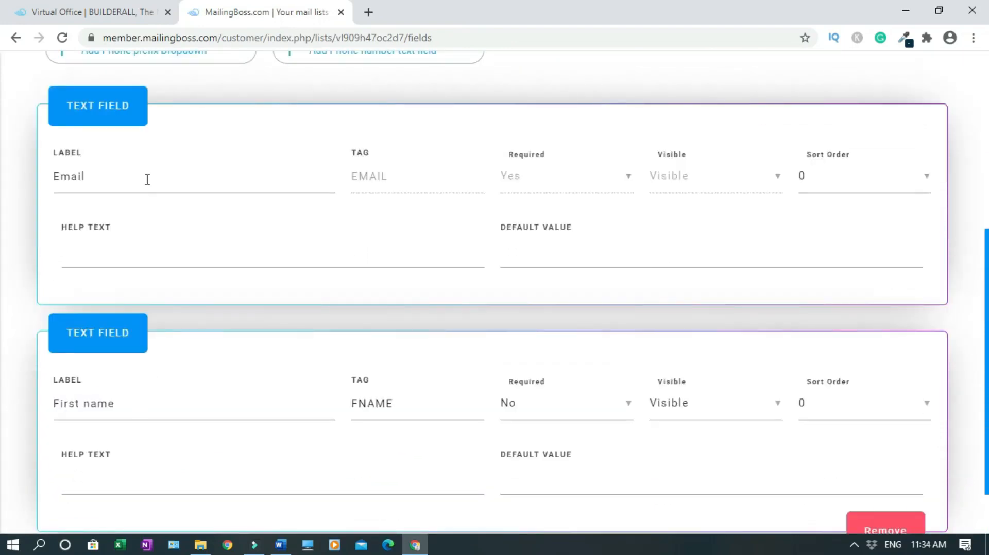
left_click(928, 178)
scroll(3, 339, "down", 2)
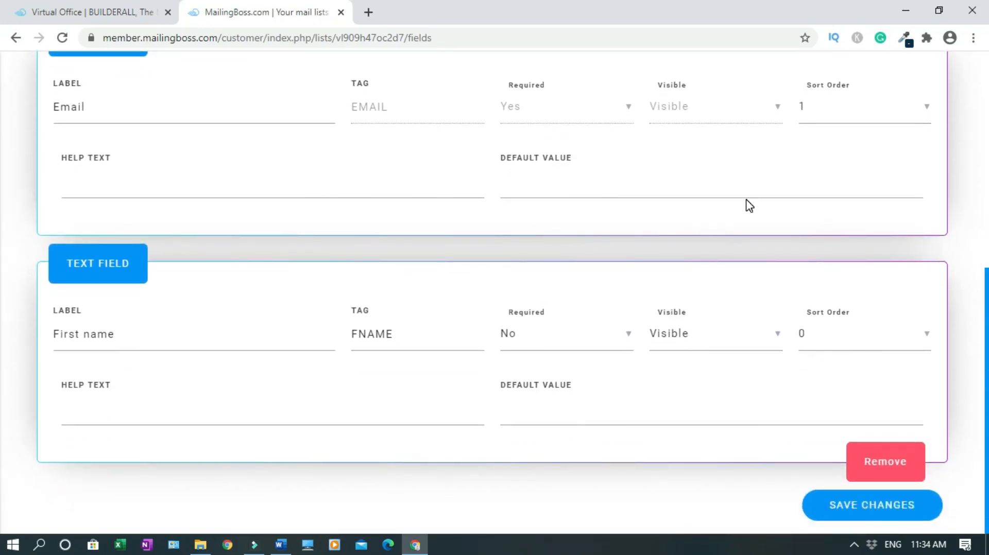
left_click(630, 342)
left_click(532, 344)
left_click(844, 509)
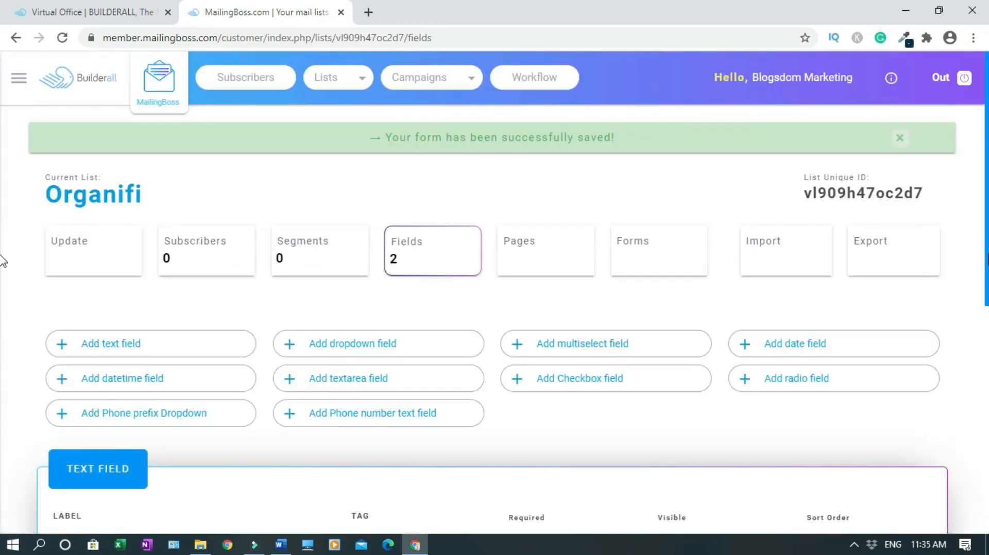
scroll(2, 260, "down", 5)
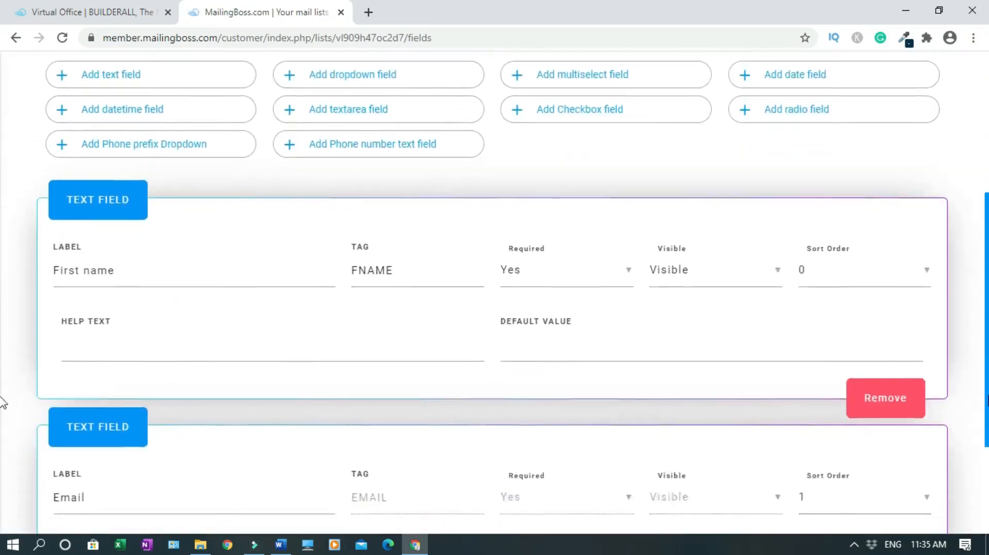
scroll(3, 403, "down", 2)
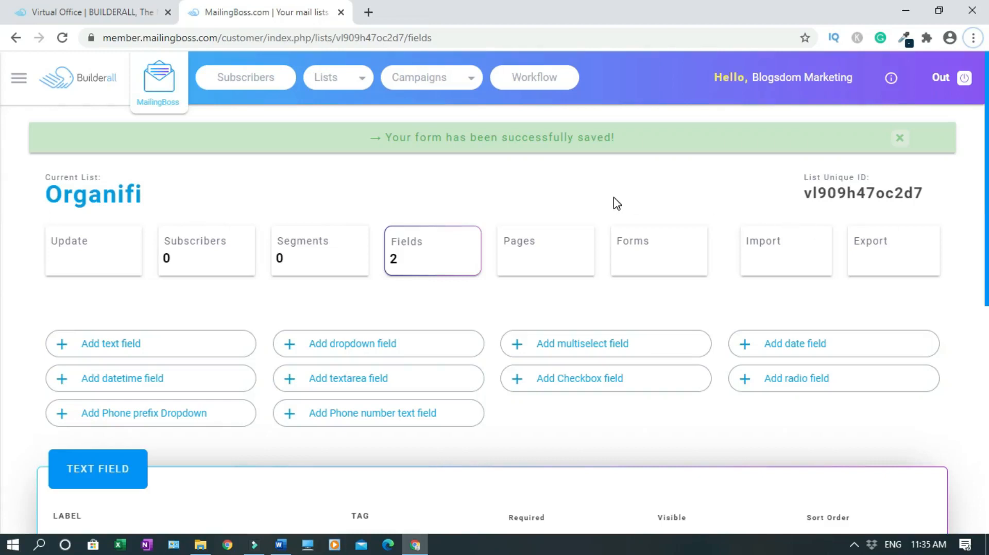
left_click(468, 78)
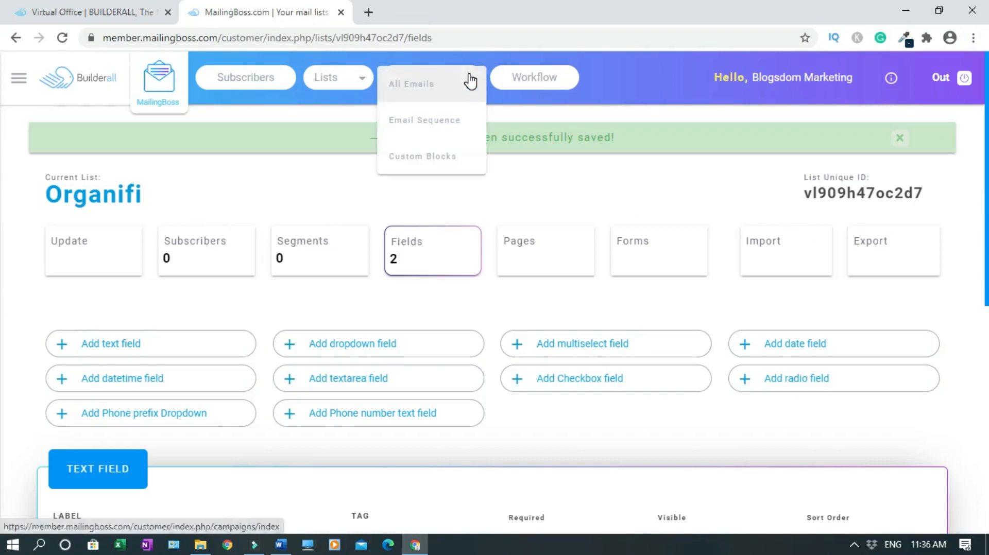
Begin a new email sequence under Campaigns, then close the MailingBoss tab
left_click(452, 121)
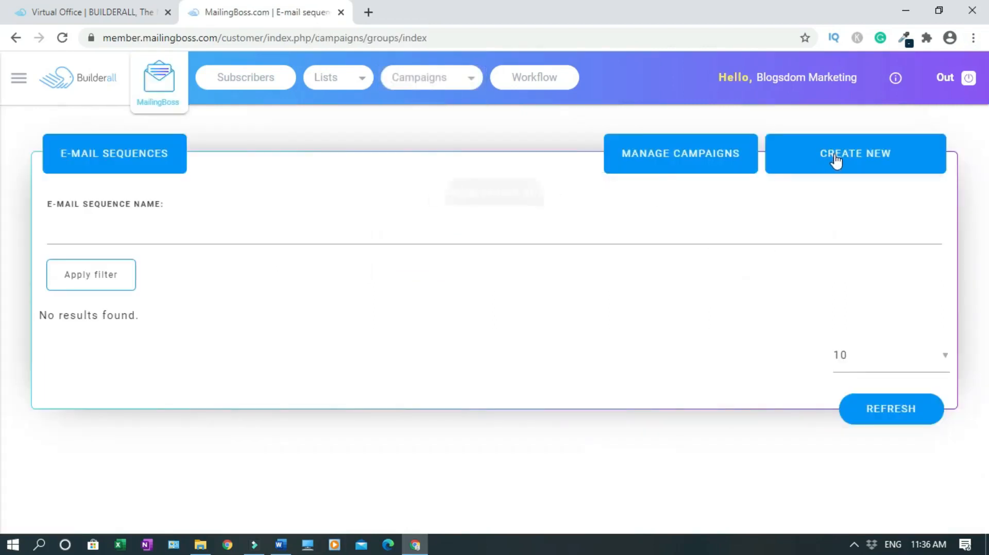
left_click(834, 154)
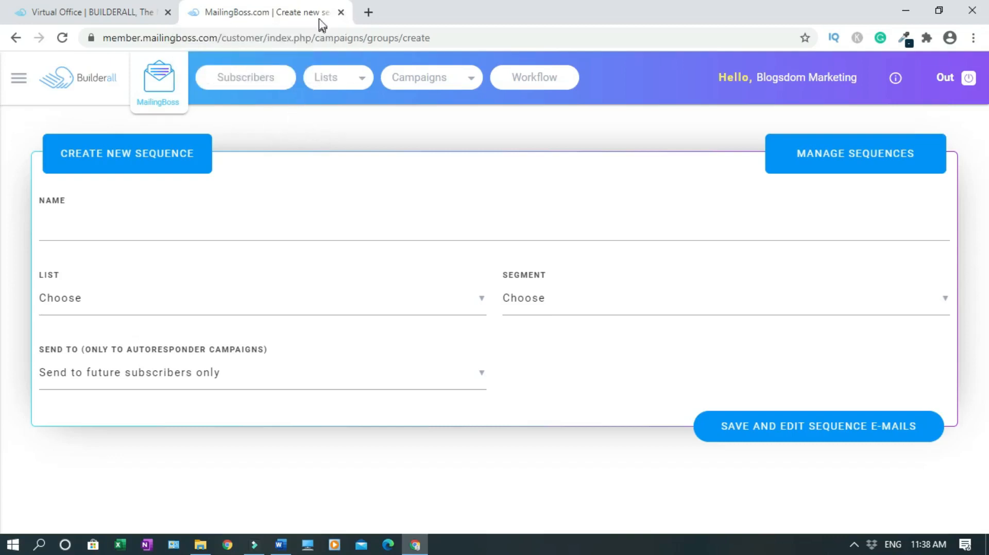
left_click(341, 12)
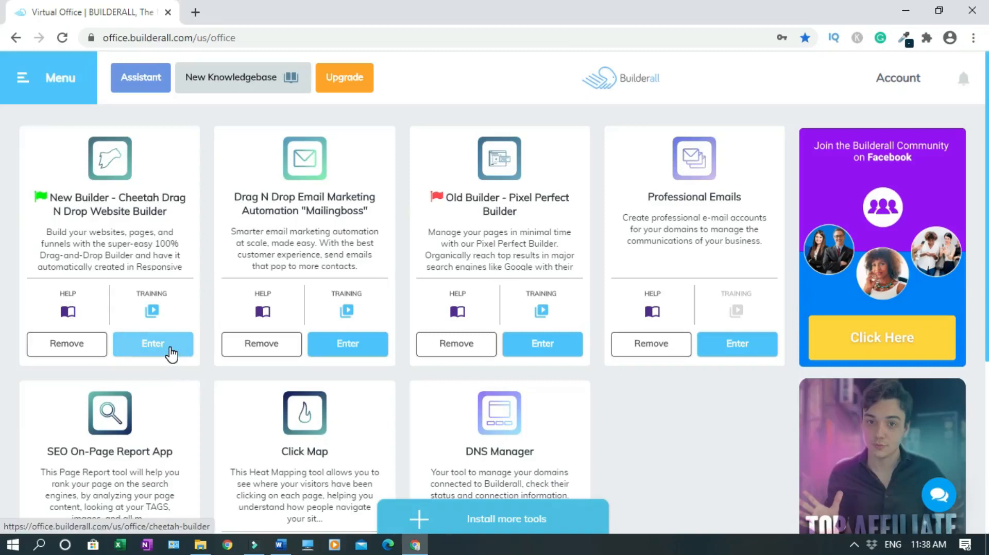
Open the Cheetah builder sites dashboard in a new tab and start changing the Weight Loss Bait site's image
right_click(172, 355)
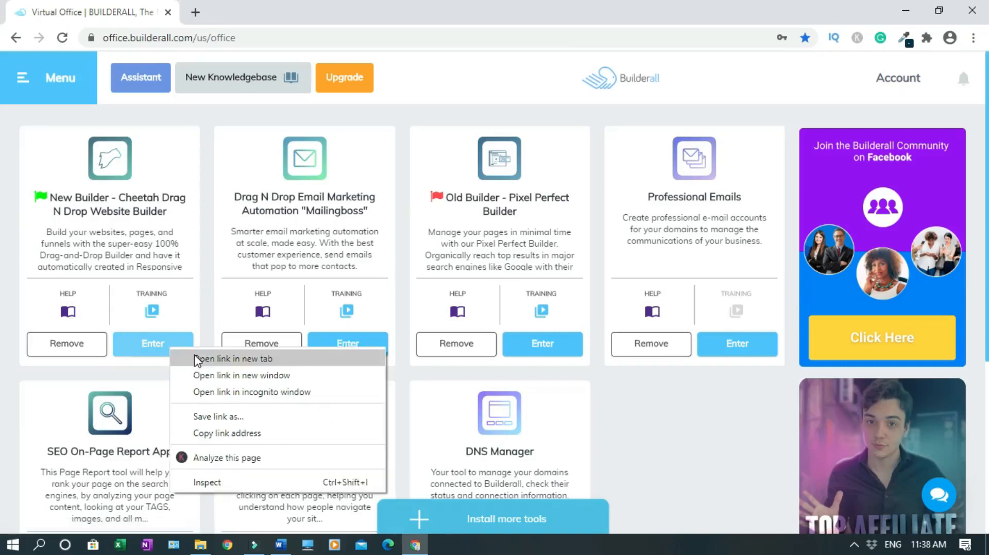
left_click(198, 360)
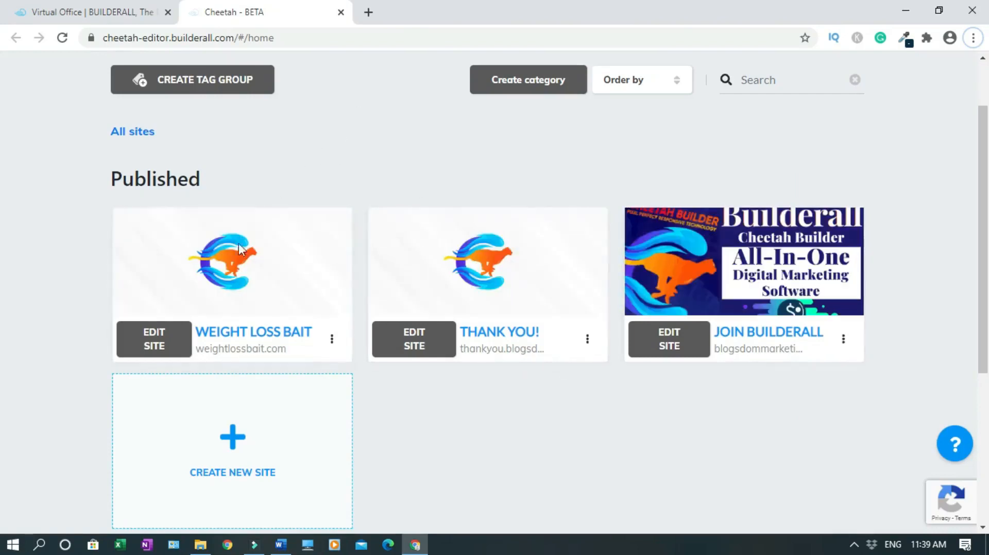
mouse_move(232, 267)
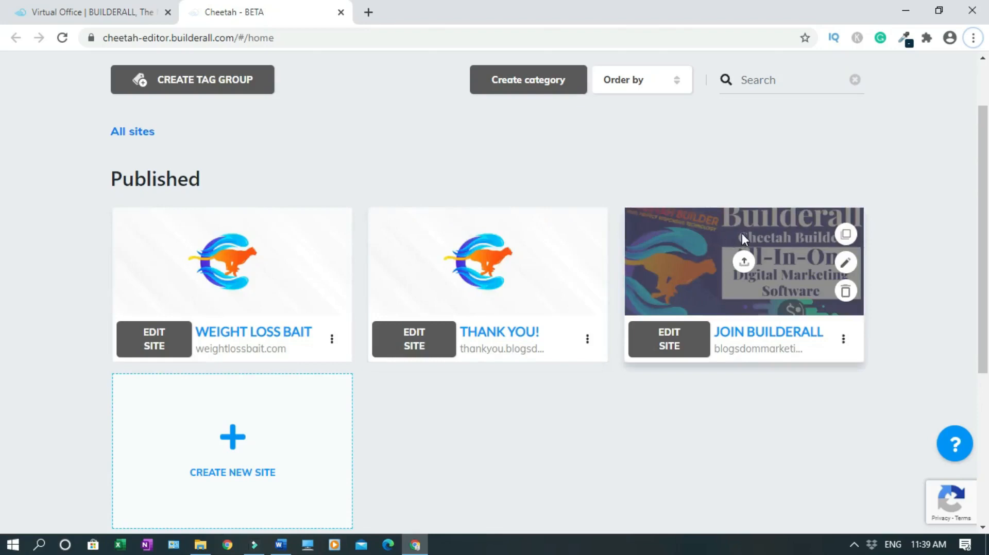
left_click(228, 260)
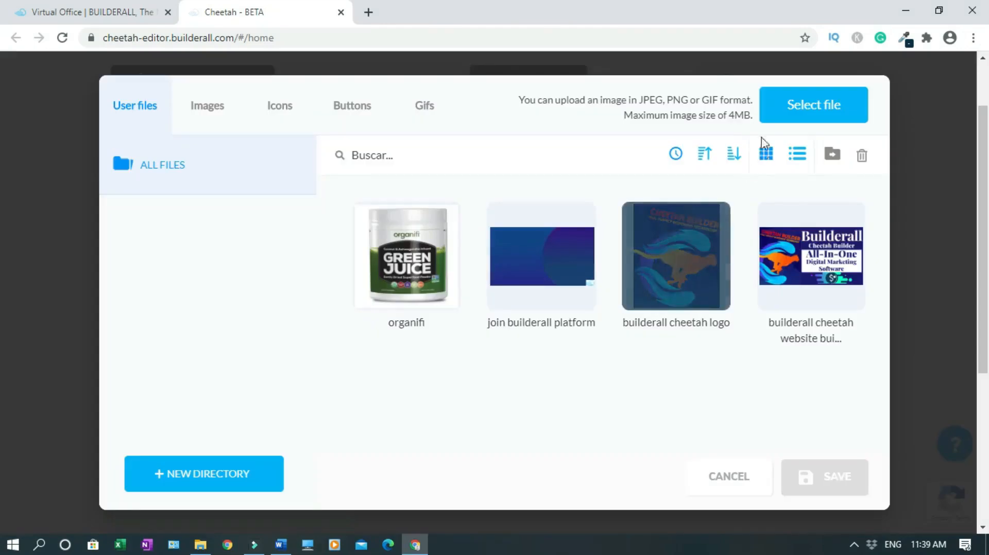
Save the organifi Green Juice picture as the Weight Loss Bait site image and open the site's pages
mouse_move(416, 281)
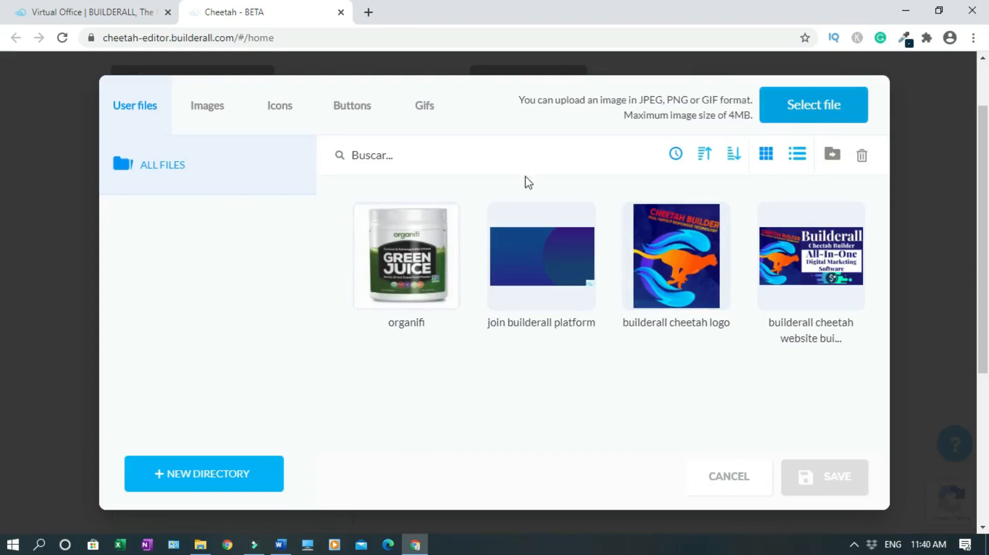
mouse_move(404, 256)
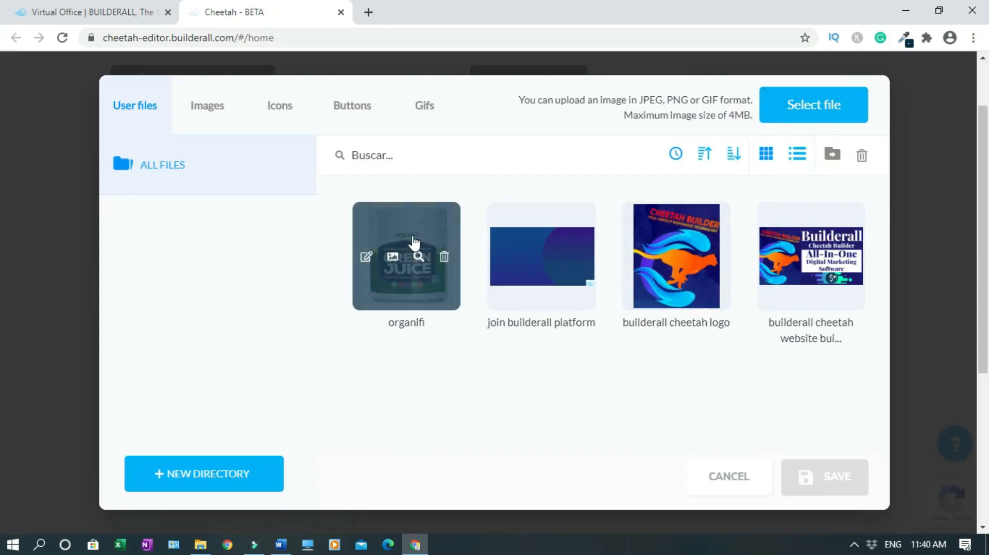
left_click(415, 242)
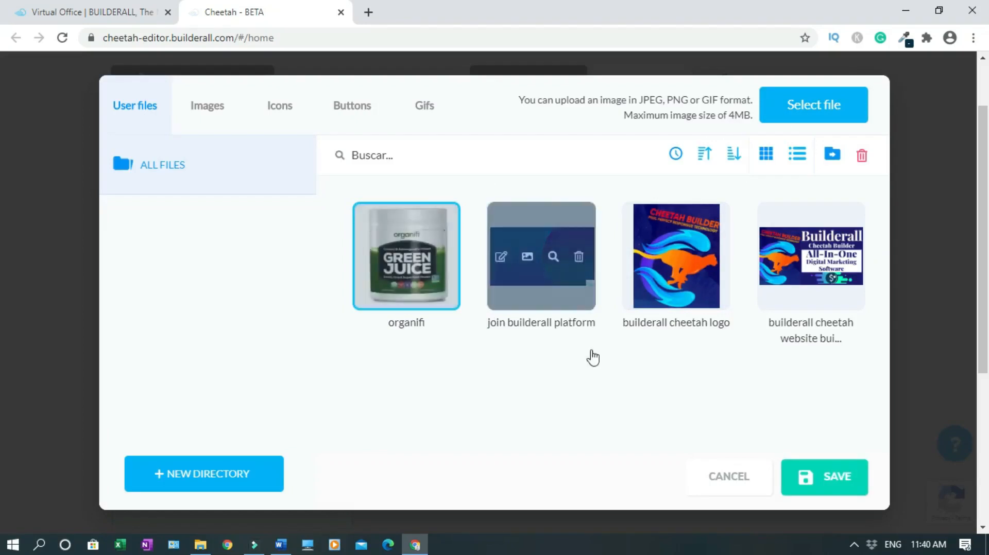
left_click(822, 477)
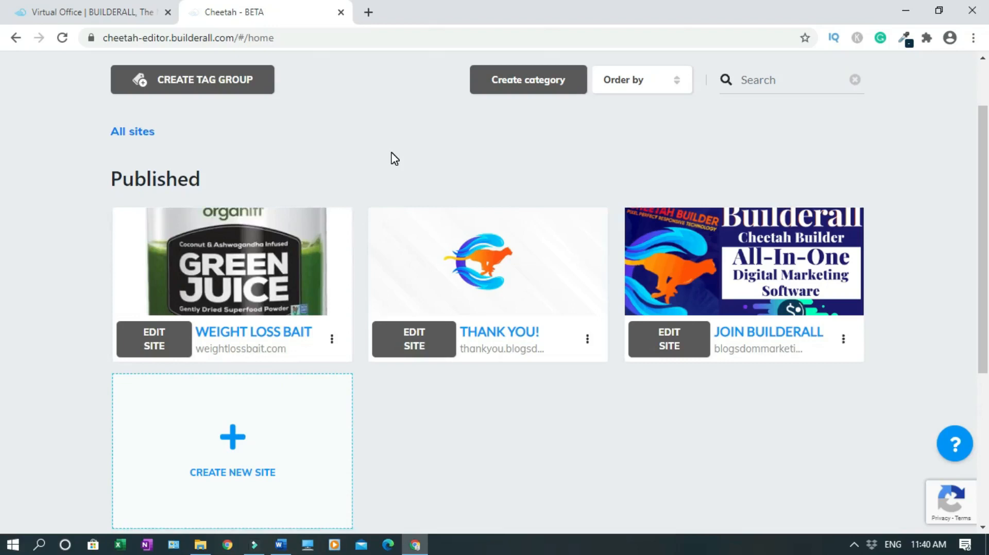
left_click(156, 339)
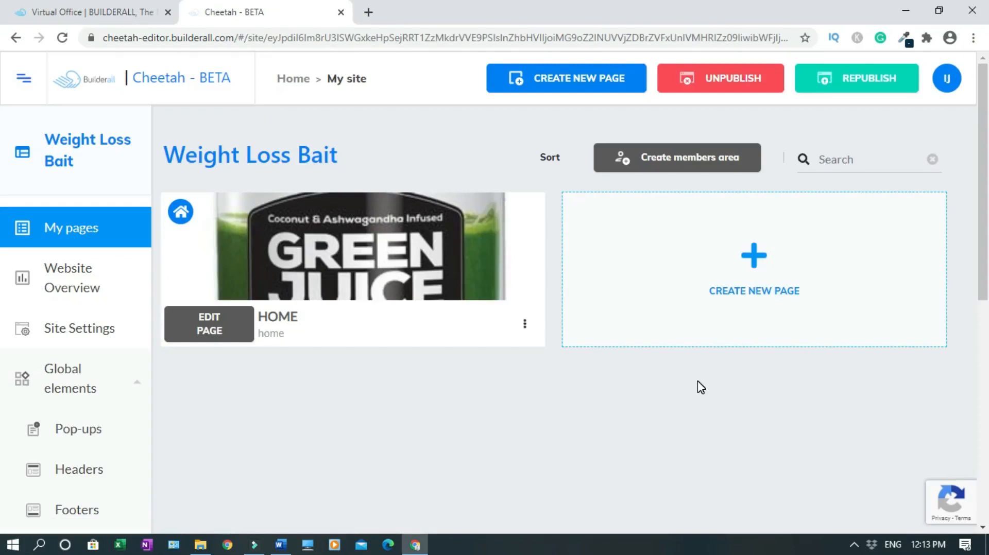
Add a page named 'Thank You & Confirmation Page', reusing that name as its title, and save it
left_click(756, 258)
left_click(310, 267)
type("Thank You & Confirmat")
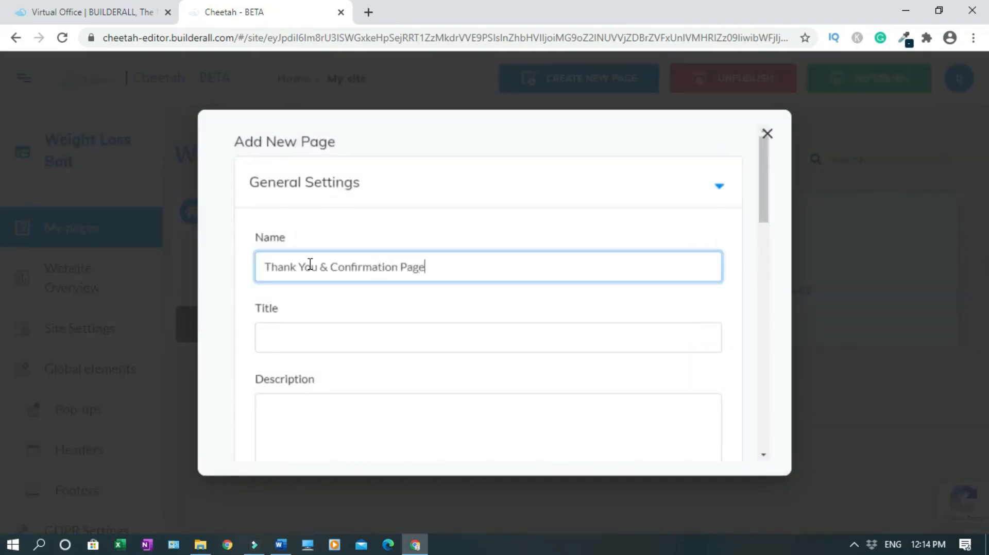
type("ion Page")
triple_click(343, 266)
key("ctrl+c")
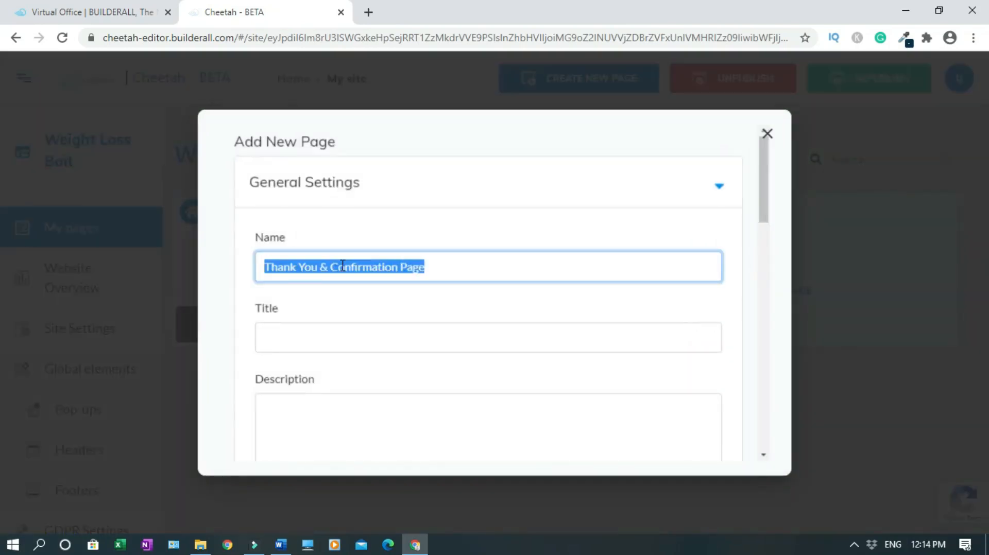
left_click(317, 334)
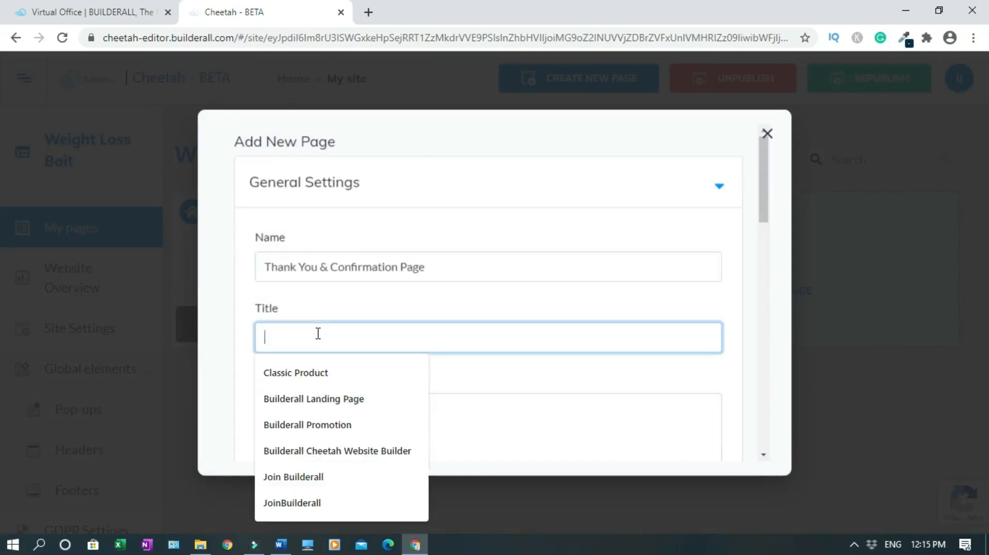
key("ctrl+v")
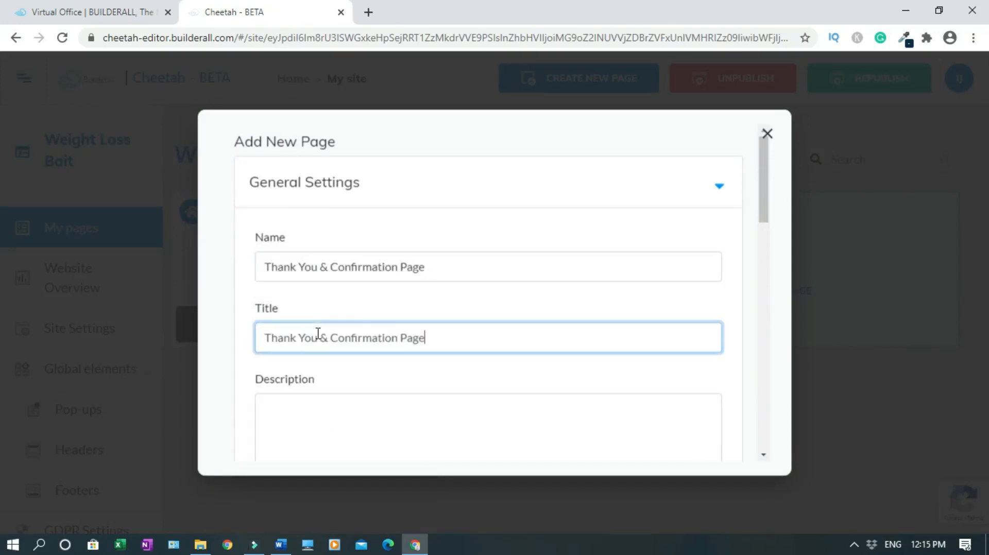
left_click_drag(764, 209, 771, 438)
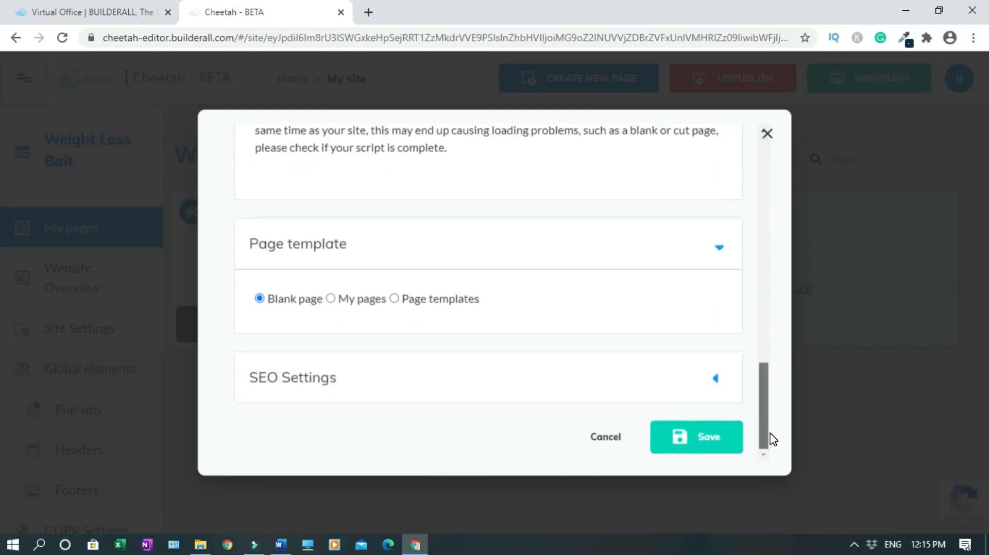
left_click(714, 443)
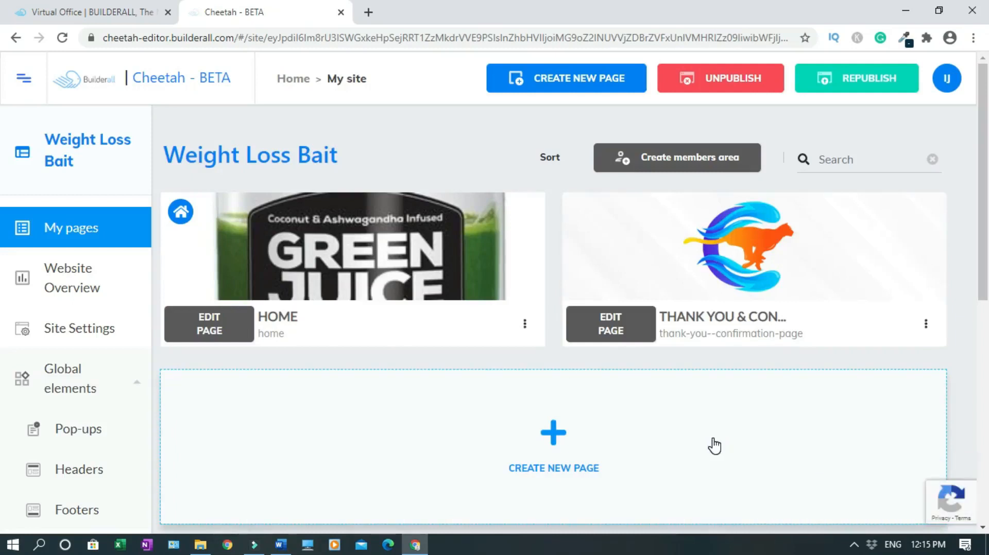
Open the Thank You page in the editor and insert the Full Block - Lead Magnet 01 template
left_click(613, 333)
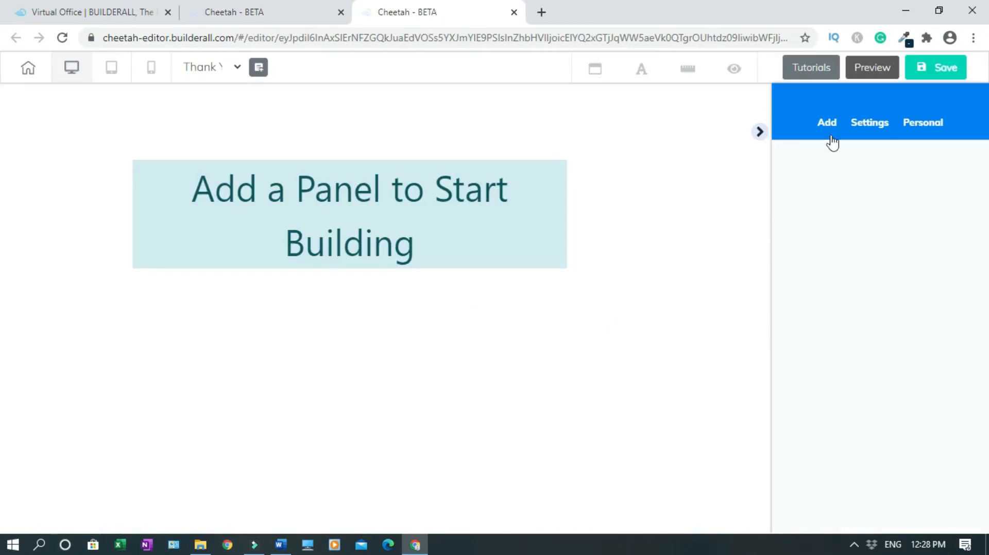
left_click(826, 126)
left_click(840, 166)
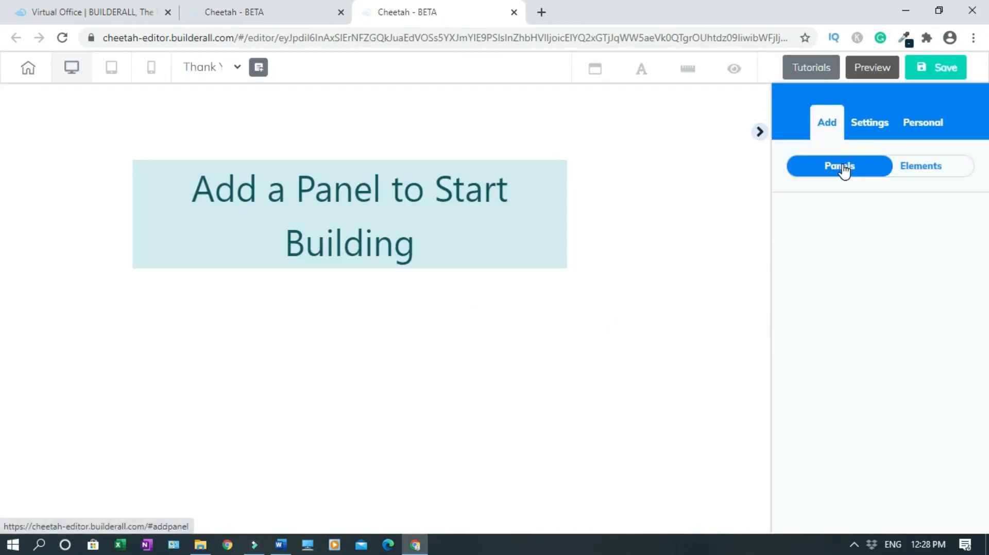
scroll(876, 335, "down", 5)
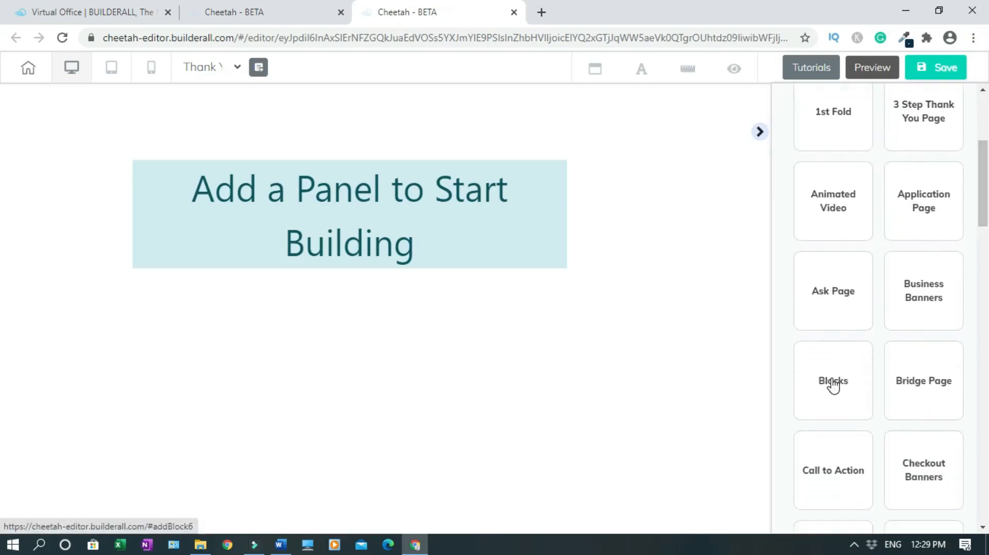
left_click(833, 385)
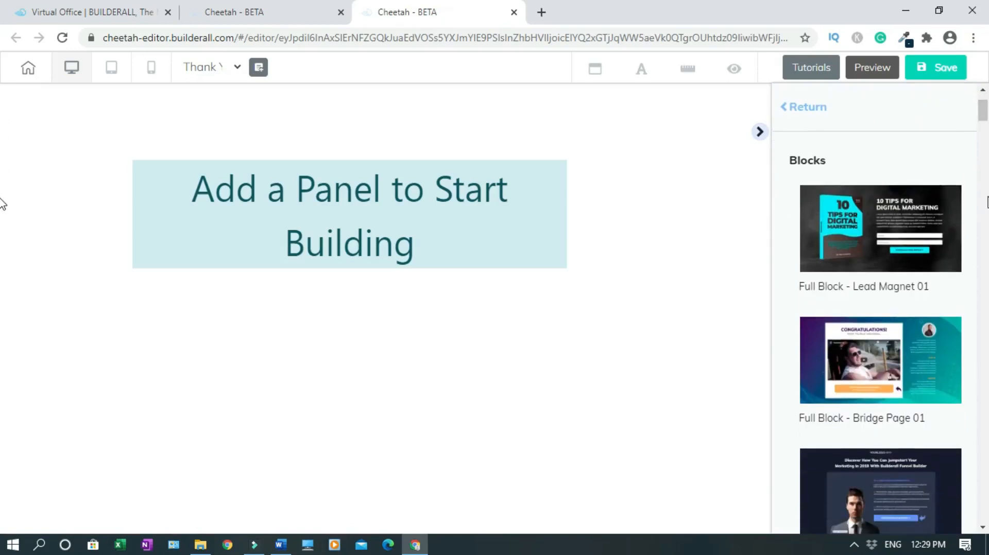
left_click(906, 232)
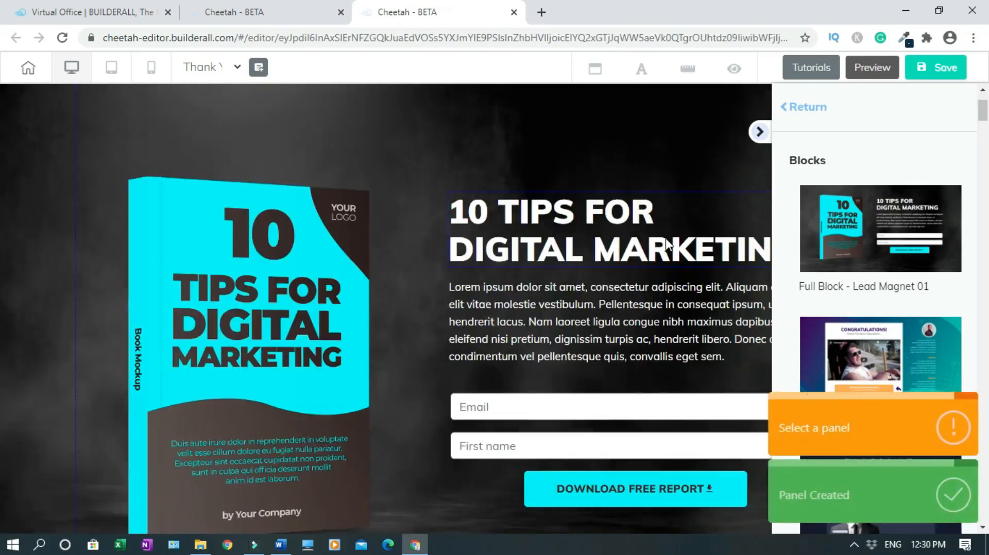
left_click(759, 131)
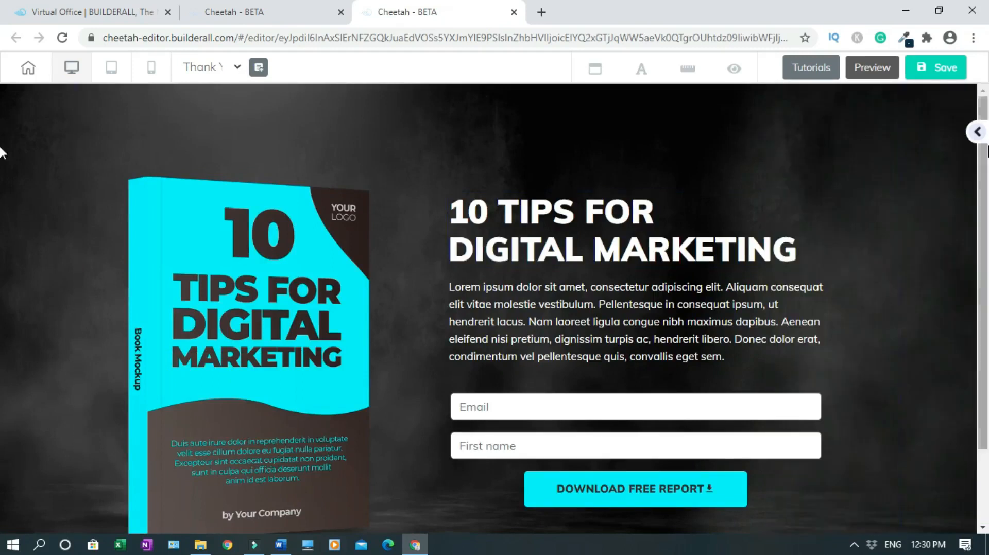
Delete the signup form from the Lead Magnet block
left_click(722, 431)
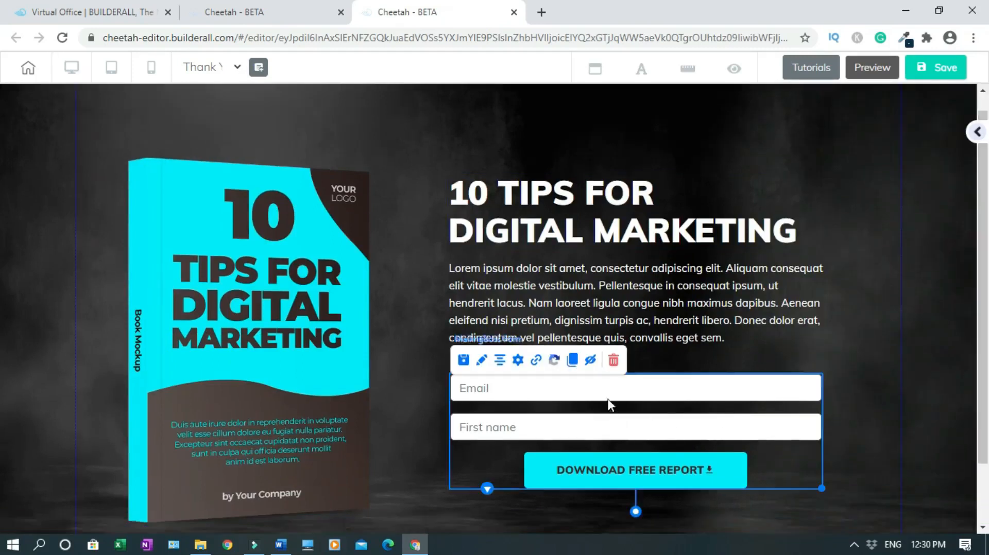
left_click(614, 360)
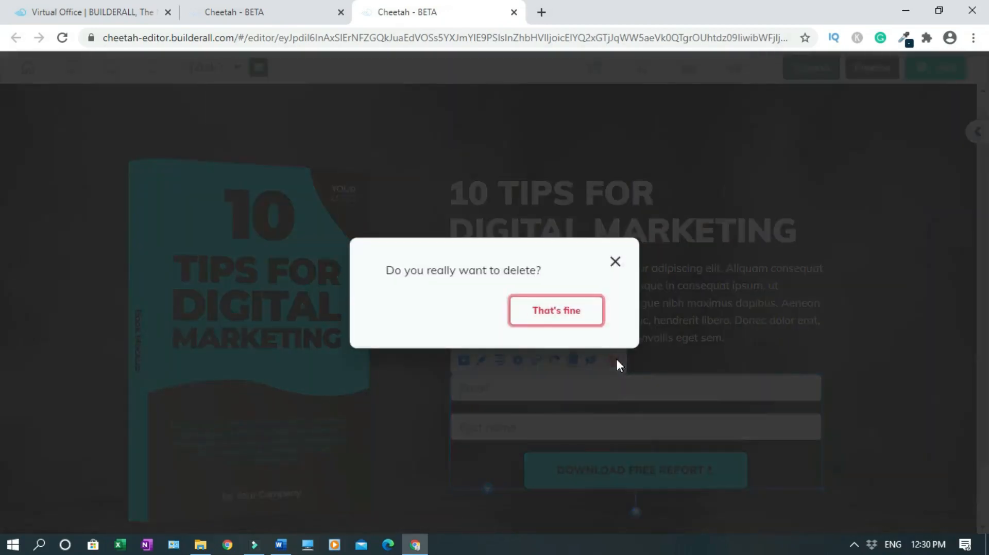
left_click(589, 319)
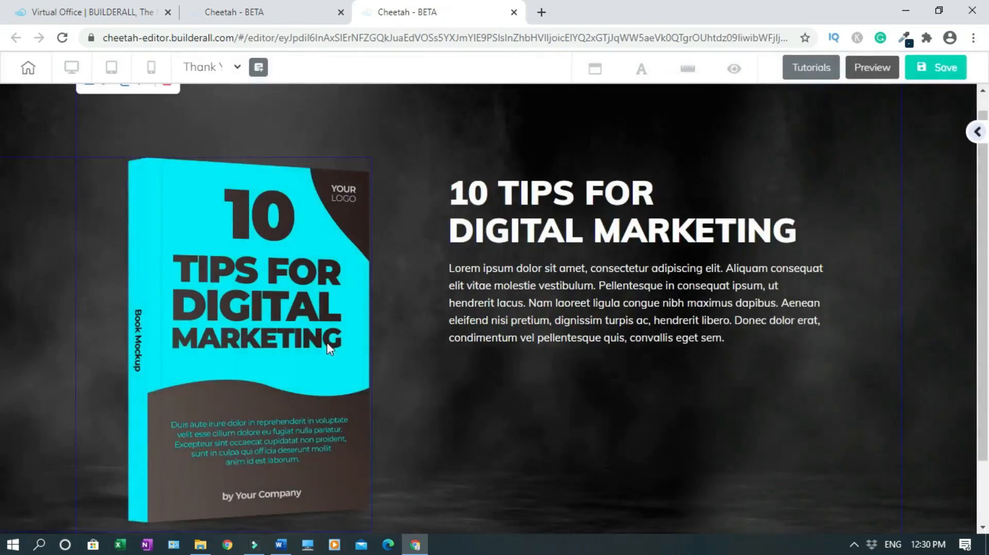
Replace the e-book mockup with the organifi Green Juice image from the gallery
left_click(304, 329)
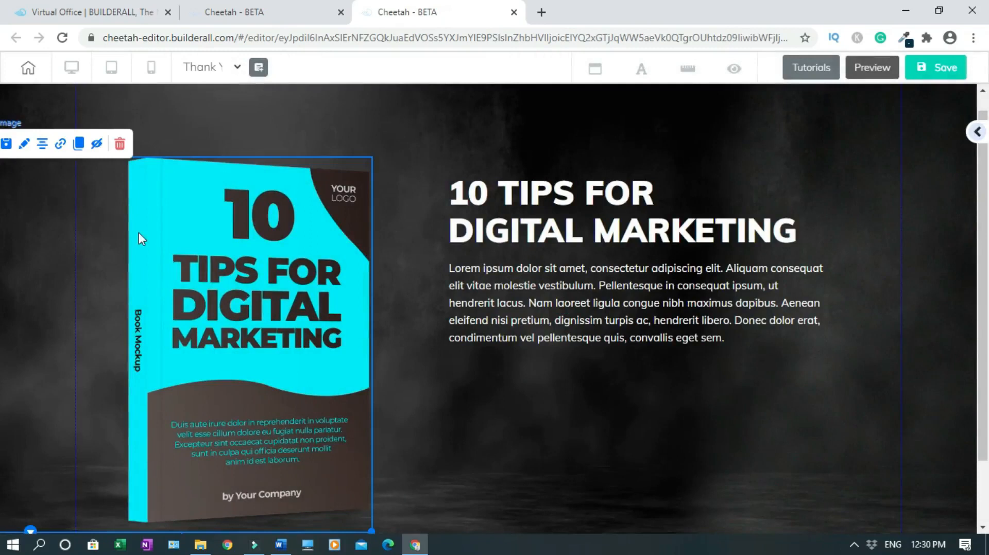
left_click(25, 147)
left_click_drag(585, 373, 585, 304)
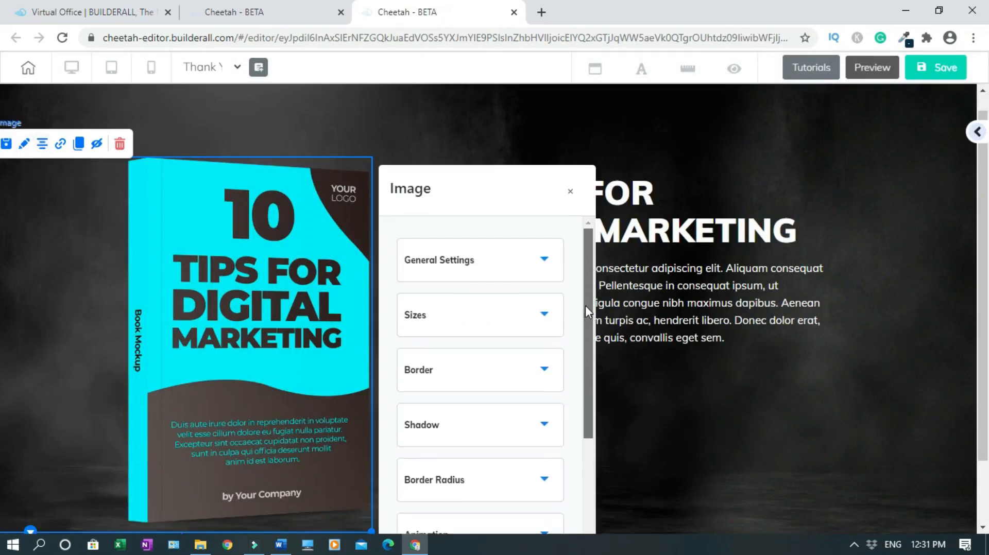
left_click(545, 260)
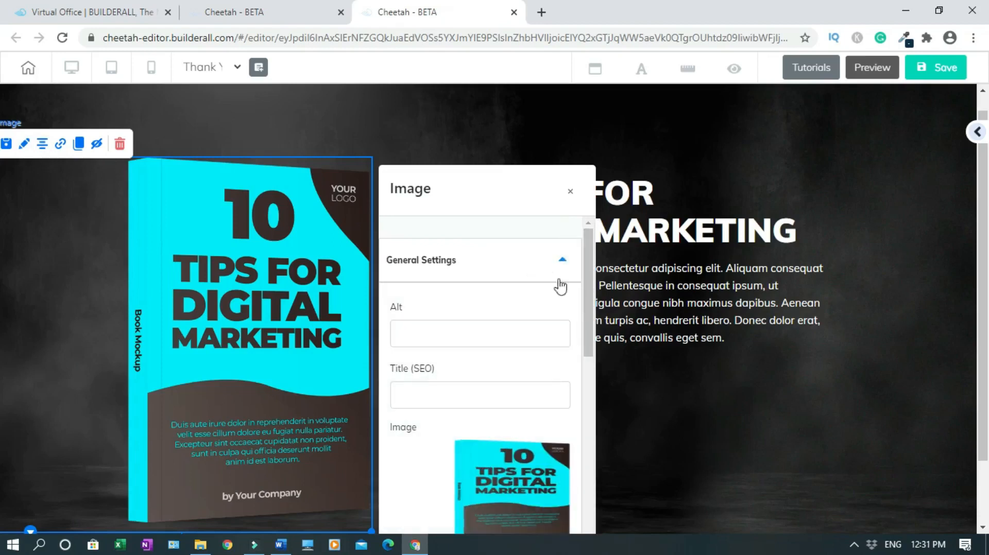
left_click_drag(593, 313, 590, 375)
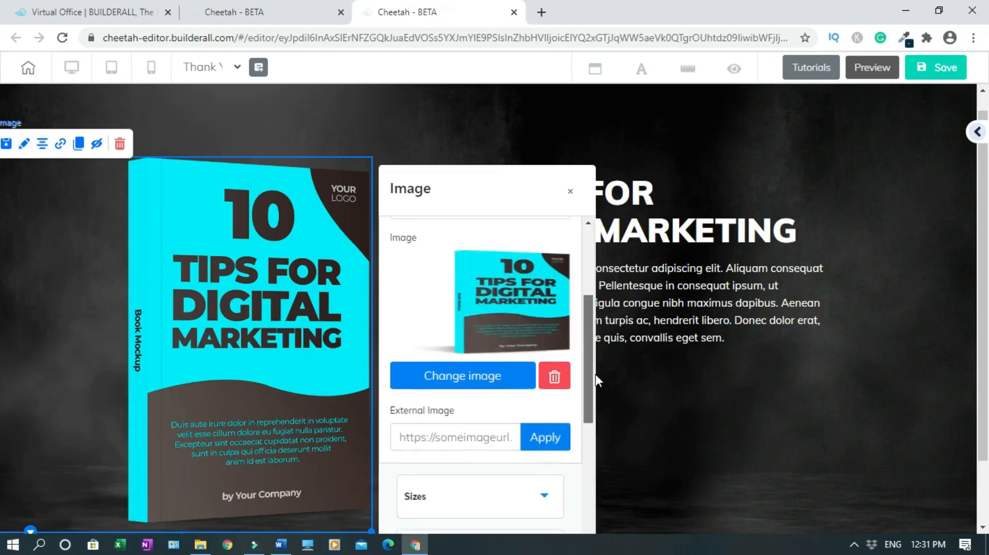
left_click(555, 378)
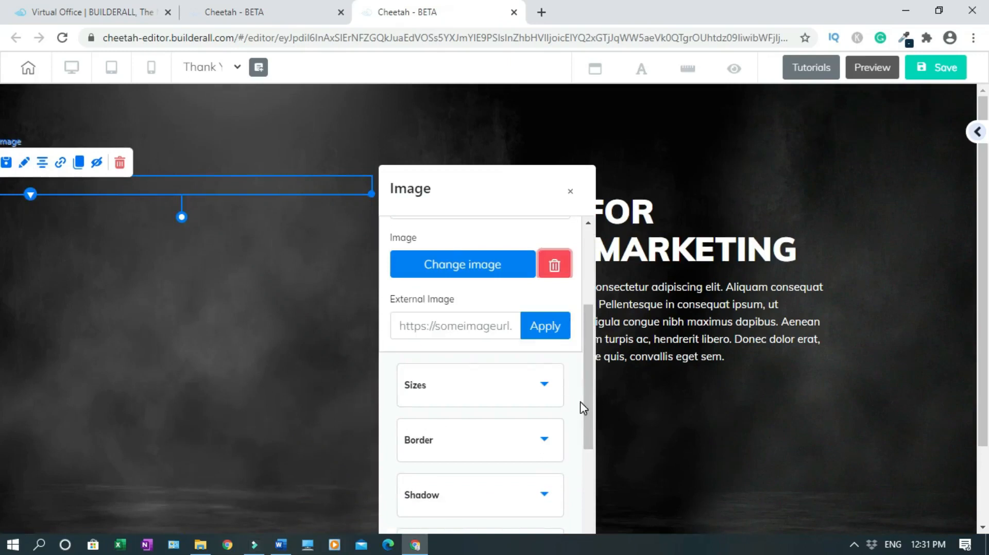
left_click(498, 267)
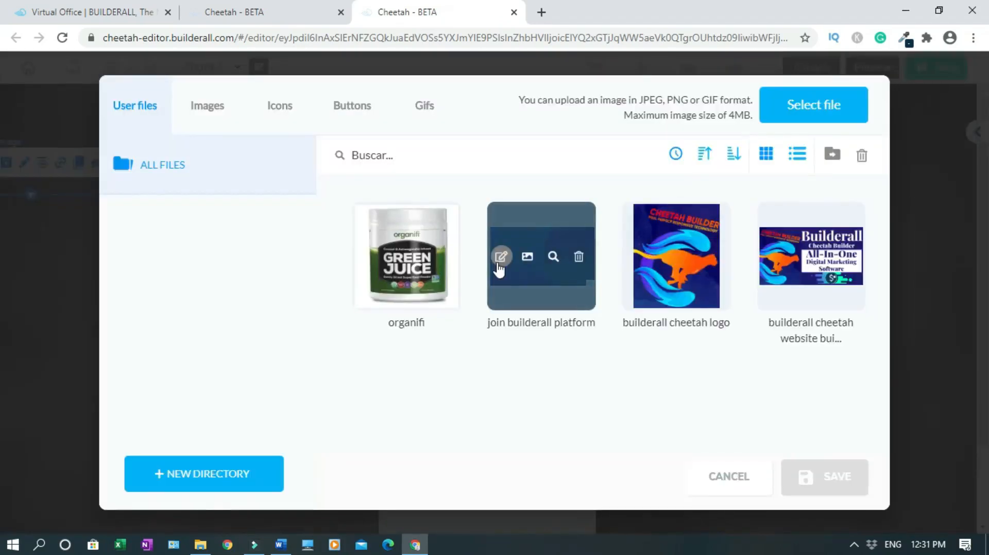
left_click(442, 300)
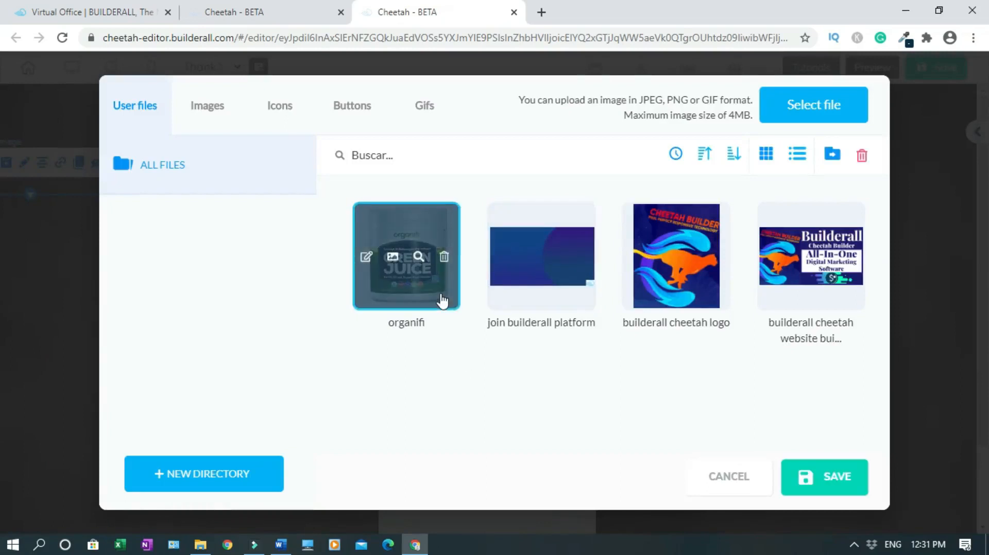
left_click(835, 489)
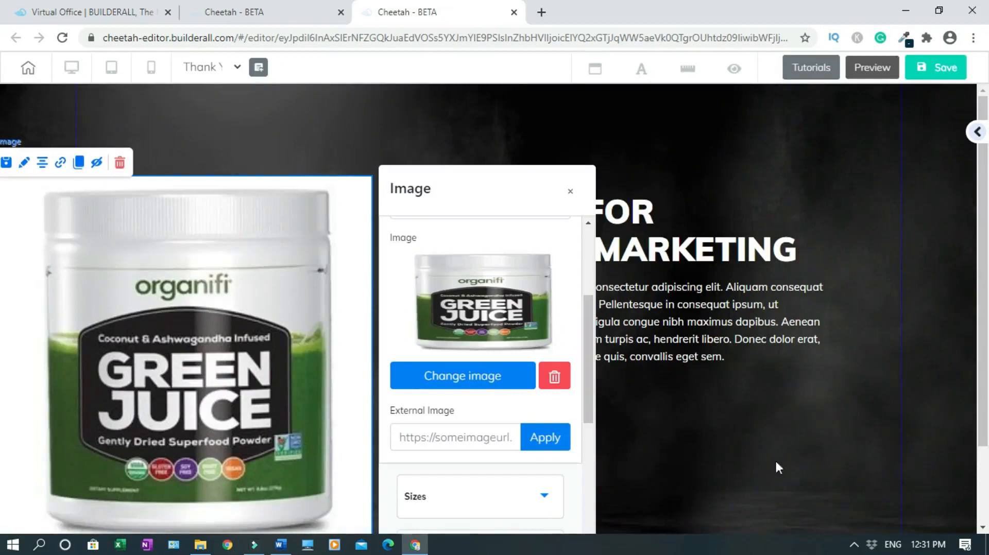
left_click(571, 192)
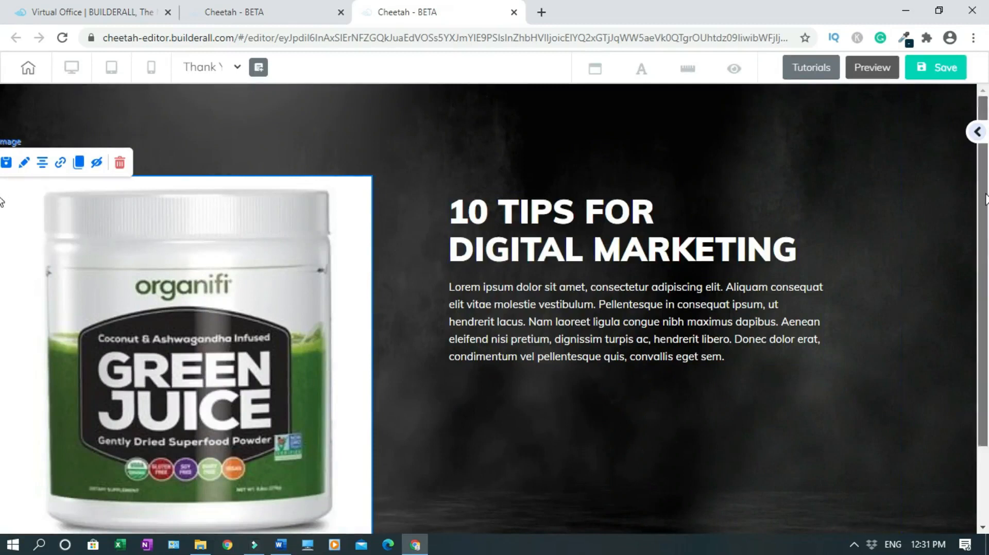
Shrink and reposition the Green Juice image, and shift the heading and paragraph lower
scroll(290, 269, "down", 2)
left_click_drag(372, 460, 247, 332)
left_click_drag(150, 253, 285, 240)
scroll(318, 253, "up", 2)
scroll(1, 180, "up", 1)
left_click_drag(327, 313, 325, 361)
left_click_drag(662, 326, 663, 412)
left_click_drag(654, 265, 651, 291)
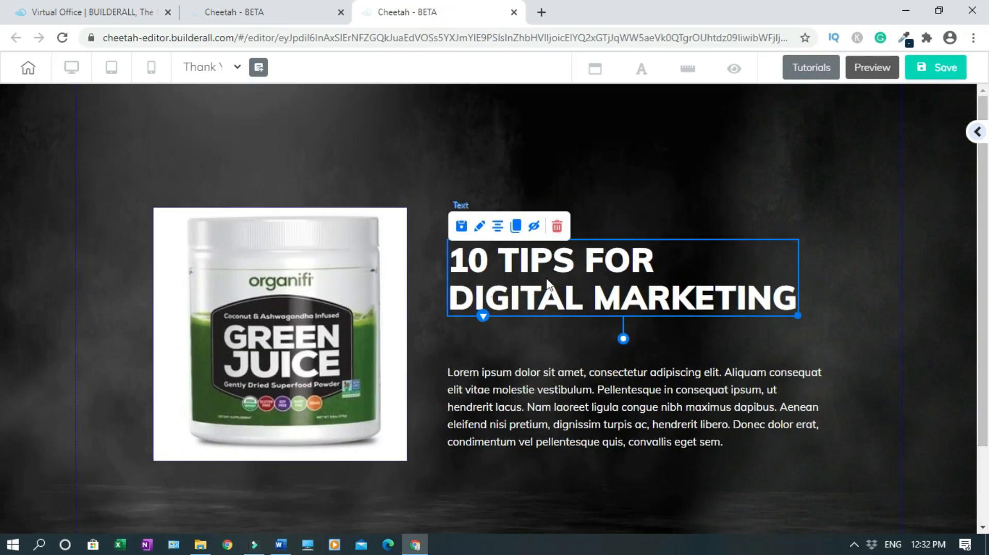
Change the headline to 'Thank You!' and centre it near the top of the block
double_click(573, 270)
type("Thank Y")
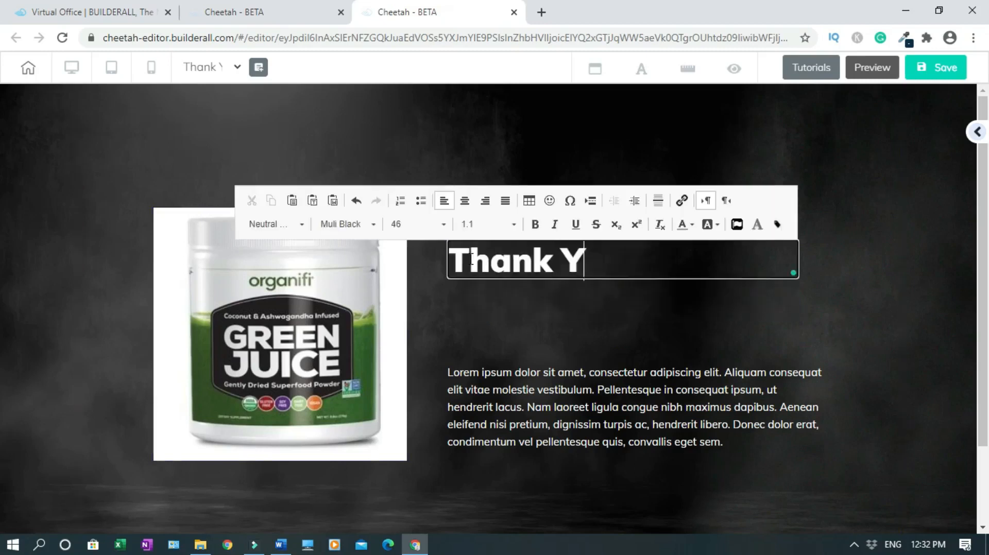
type("ou!")
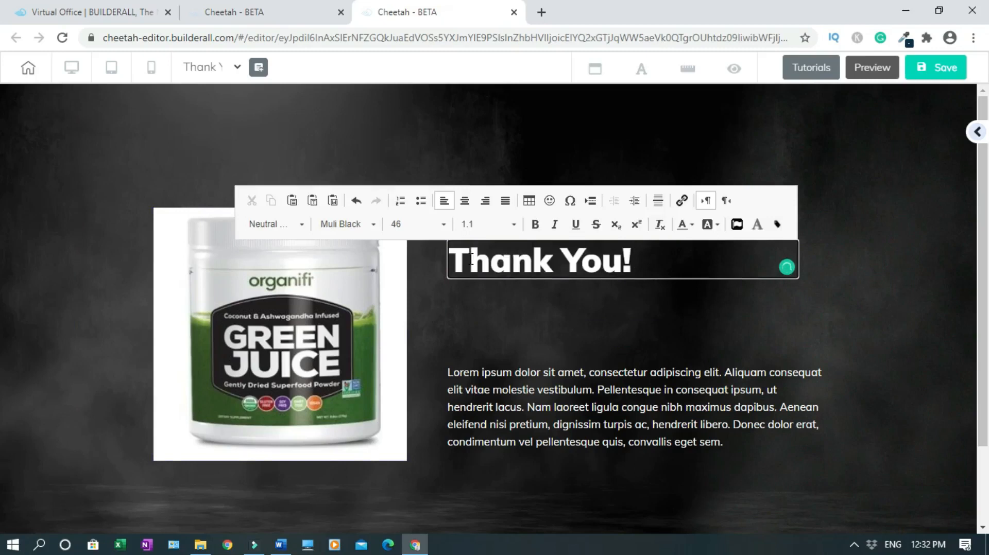
left_click(669, 309)
left_click_drag(552, 261, 538, 123)
left_click_drag(616, 122, 670, 155)
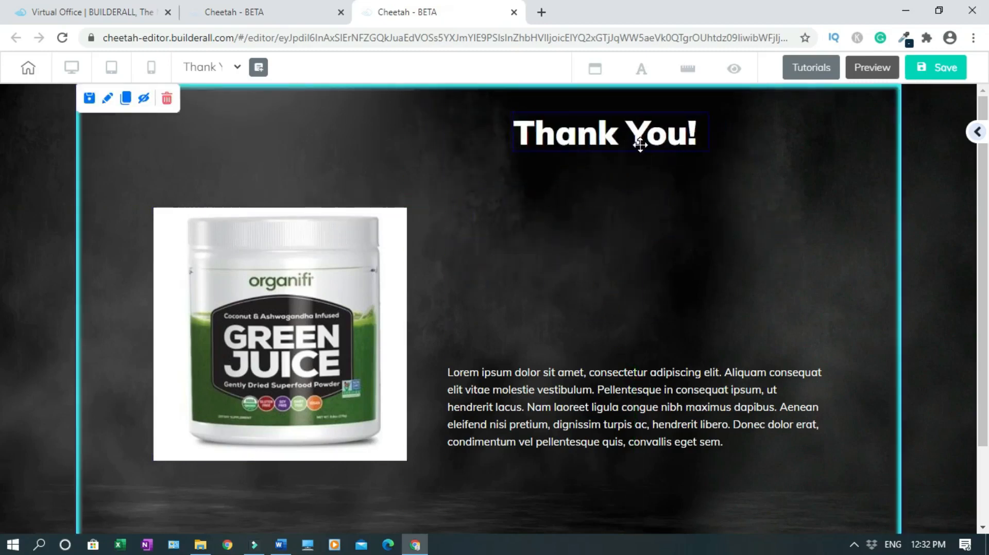
Duplicate the heading and change the copy to 'Just One More Step To Go!'
left_click(602, 139)
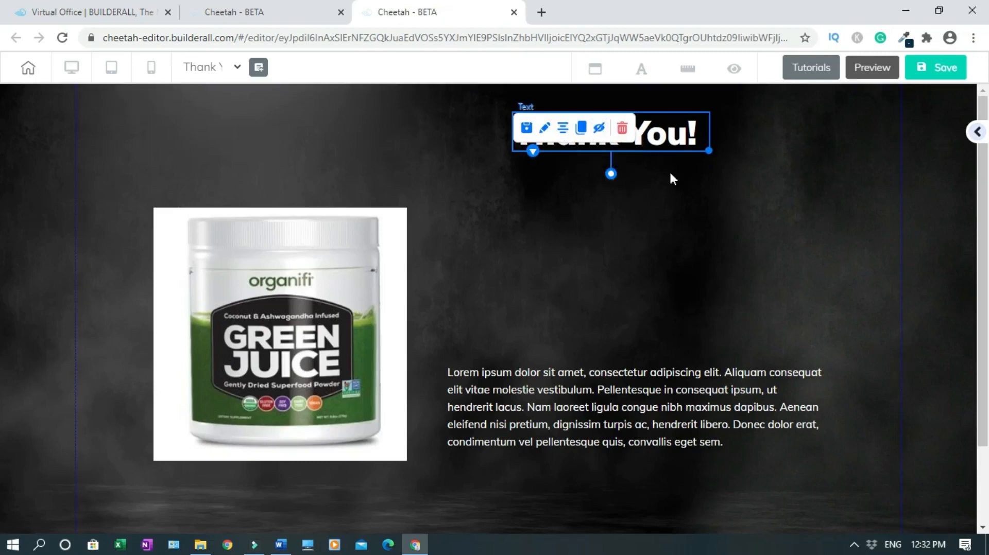
left_click(583, 131)
double_click(552, 206)
type("J")
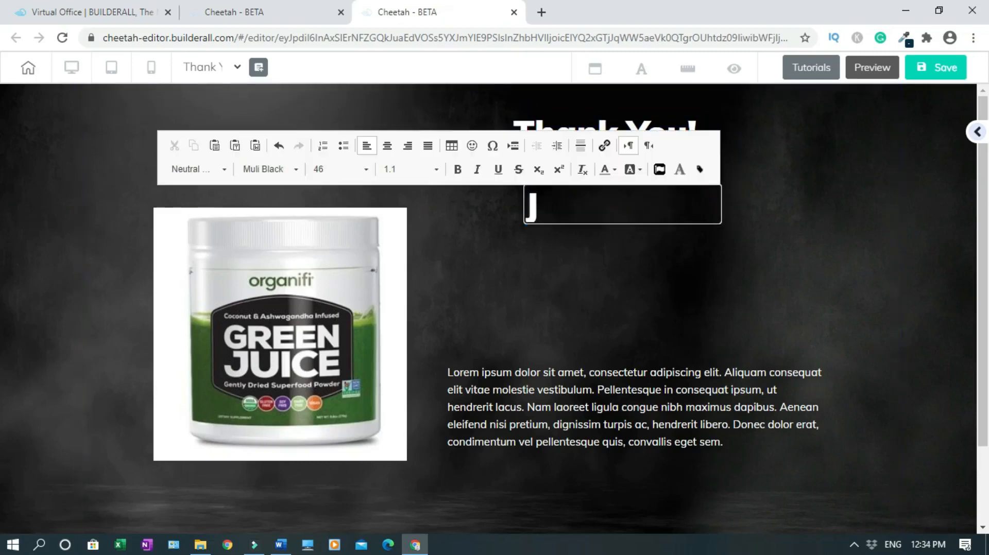
type("ust One More Ste")
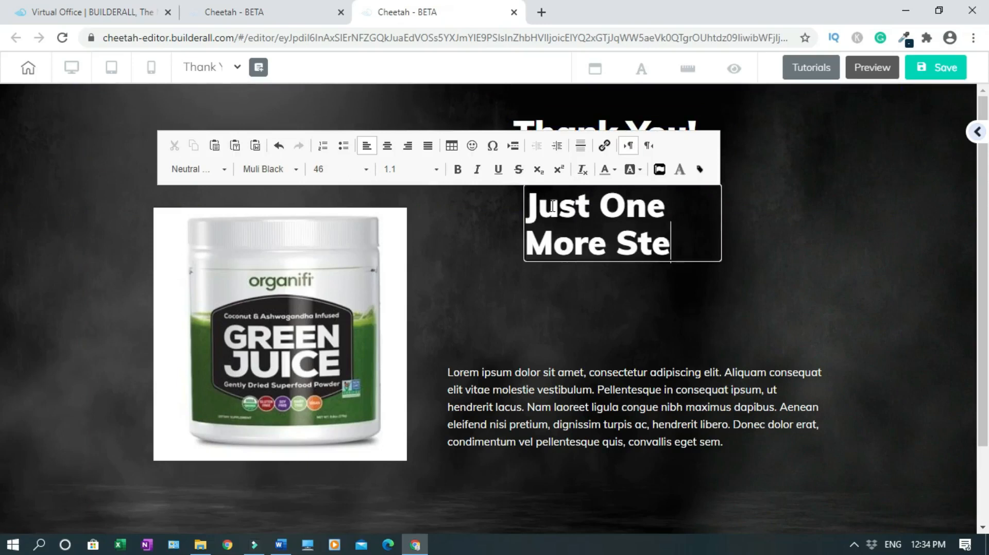
type("p To Ggo")
double_click(637, 281)
type("Go!")
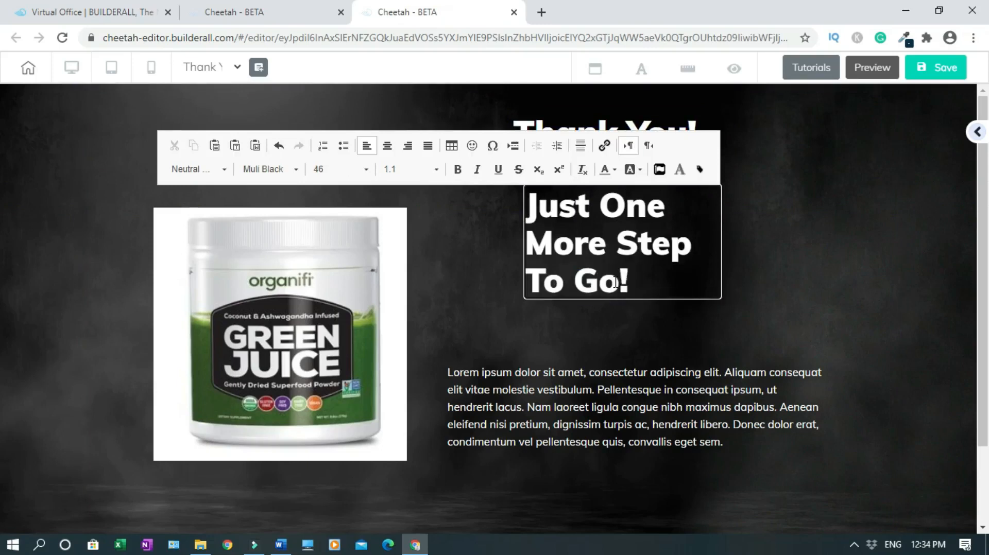
left_click(824, 278)
Widen 'Just One More Step To Go!' onto one line and align both headings
left_click_drag(720, 297, 860, 294)
left_click_drag(552, 263, 474, 263)
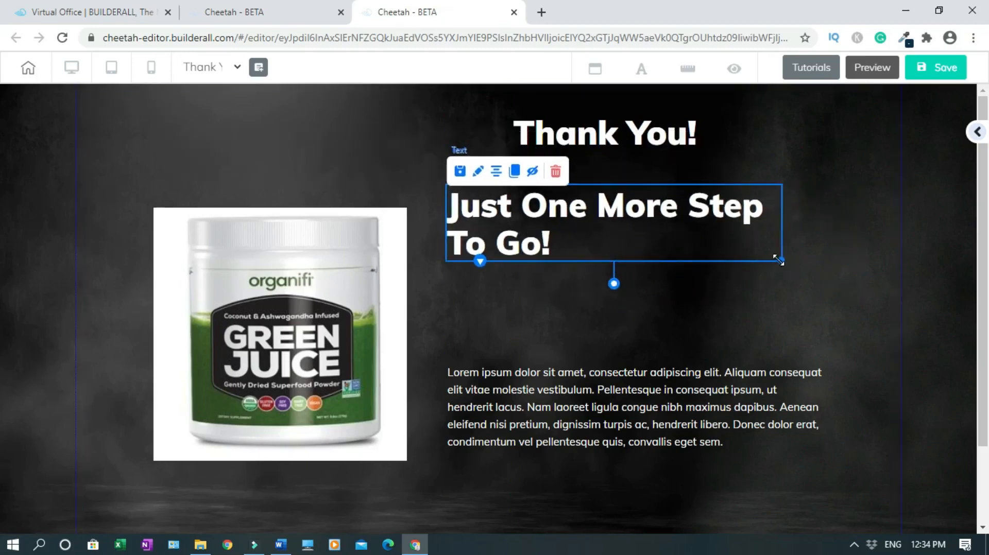
left_click_drag(780, 257, 881, 247)
left_click_drag(683, 199, 682, 198)
left_click_drag(616, 133, 671, 138)
left_click_drag(691, 215, 690, 210)
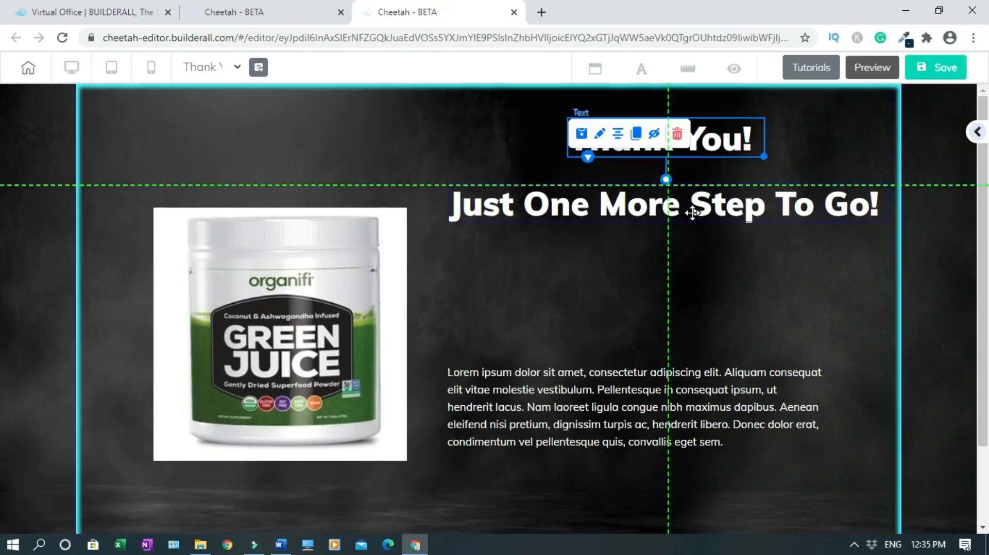
Set the 'Just One More Step To Go!' heading to font size 40
double_click(724, 209)
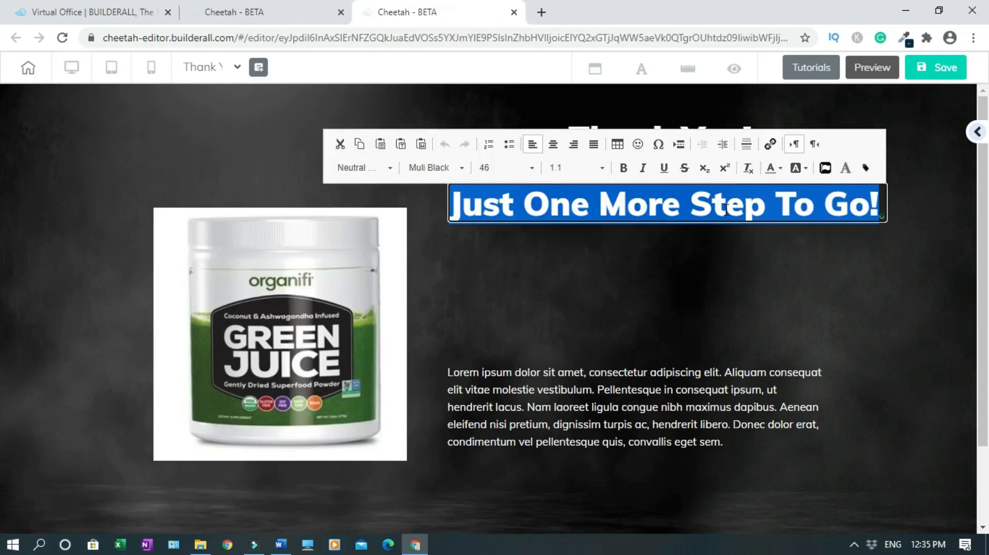
left_click(535, 170)
scroll(566, 186, "up", 5)
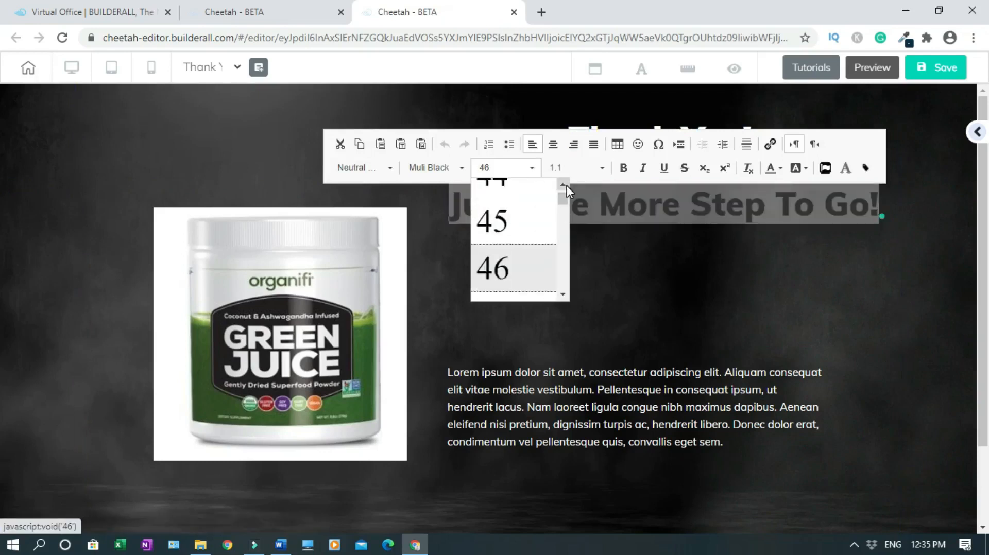
left_click(506, 234)
left_click(652, 245)
left_click(720, 209)
Replace the Lorem paragraph with 'Please, open the email and click on the CONFIRMATION link!'
left_click_drag(685, 201, 712, 175)
left_click_drag(678, 416, 675, 290)
double_click(676, 289)
type("Please, ")
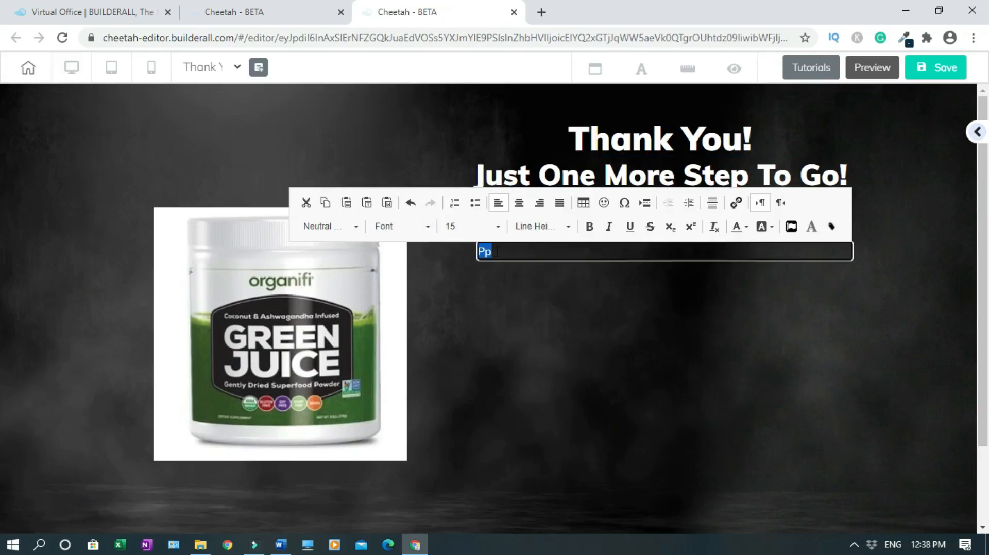
type("open the email and")
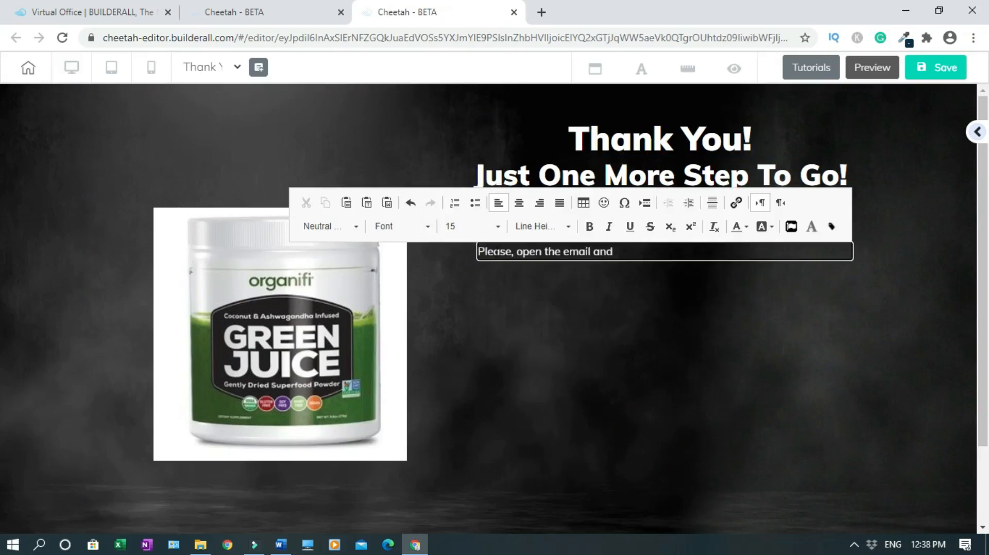
type(" clickon the CONFIRMATION link!")
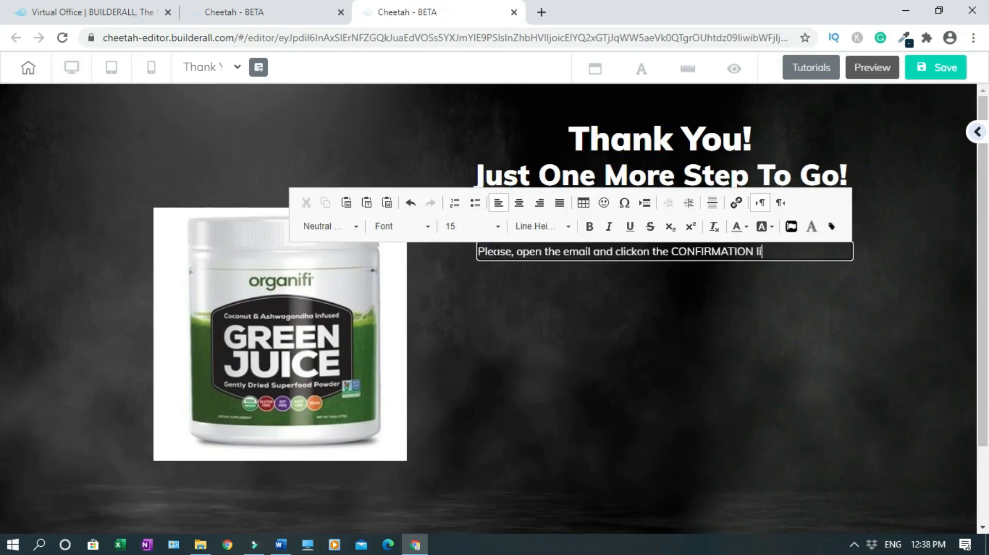
left_click(570, 290)
Arrange the instruction line under the headings and move the product image up and right
left_click(629, 251)
mouse_move(791, 247)
left_mouse_down()
mouse_move(784, 243)
mouse_move(790, 249)
left_mouse_up()
left_click_drag(851, 261, 824, 258)
left_click_drag(681, 247, 636, 363)
left_click_drag(687, 178, 675, 257)
left_click_drag(675, 147, 665, 205)
left_click_drag(667, 362, 676, 301)
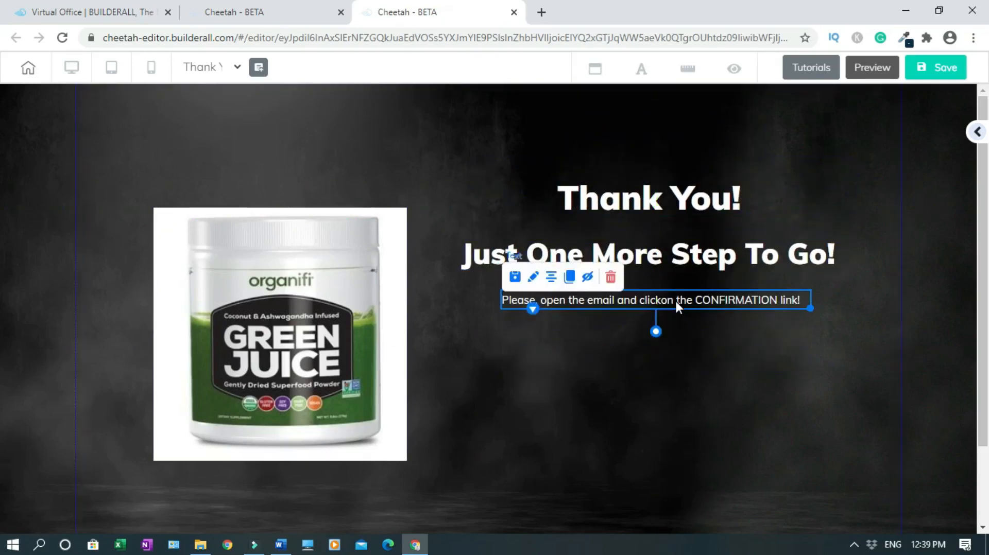
left_click_drag(338, 320, 368, 283)
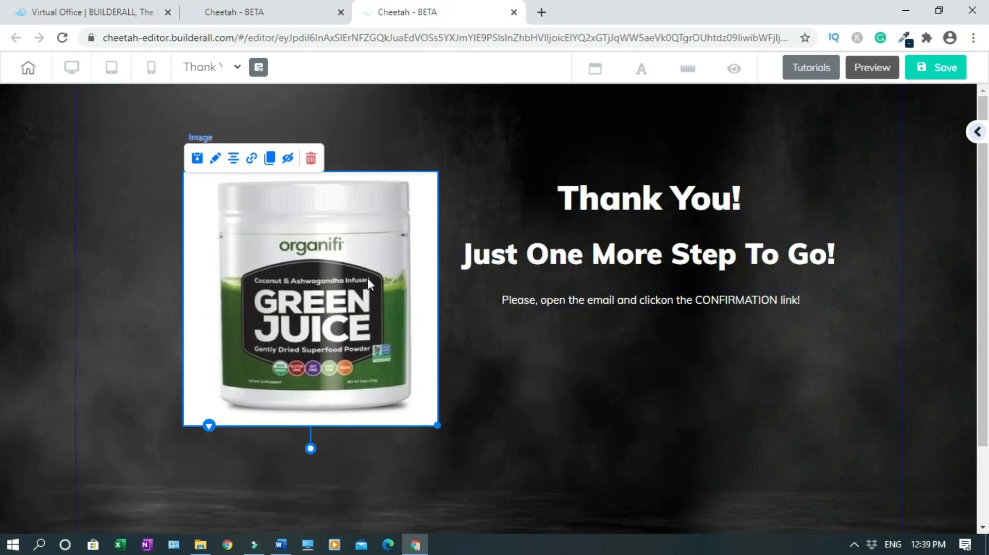
Make the instruction line's text orange
left_click(726, 256)
left_click(703, 301)
double_click(703, 301)
left_click(712, 284)
left_click(787, 340)
left_click(755, 309)
Move the orange line up under the heading and set its font size to 20
left_click_drag(736, 258, 729, 236)
left_click_drag(731, 305, 734, 267)
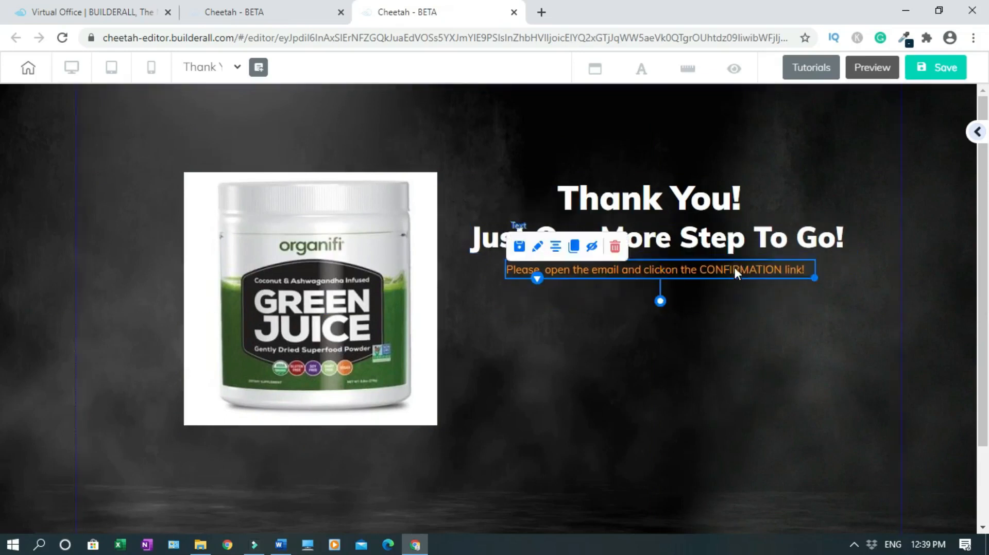
double_click(734, 268)
left_click(460, 248)
left_click_drag(492, 276, 492, 272)
left_click(492, 372)
left_click(451, 372)
left_click(620, 356)
Fix the missing space in 'clickon' and centre-align the orange line
double_click(706, 278)
left_click(705, 278)
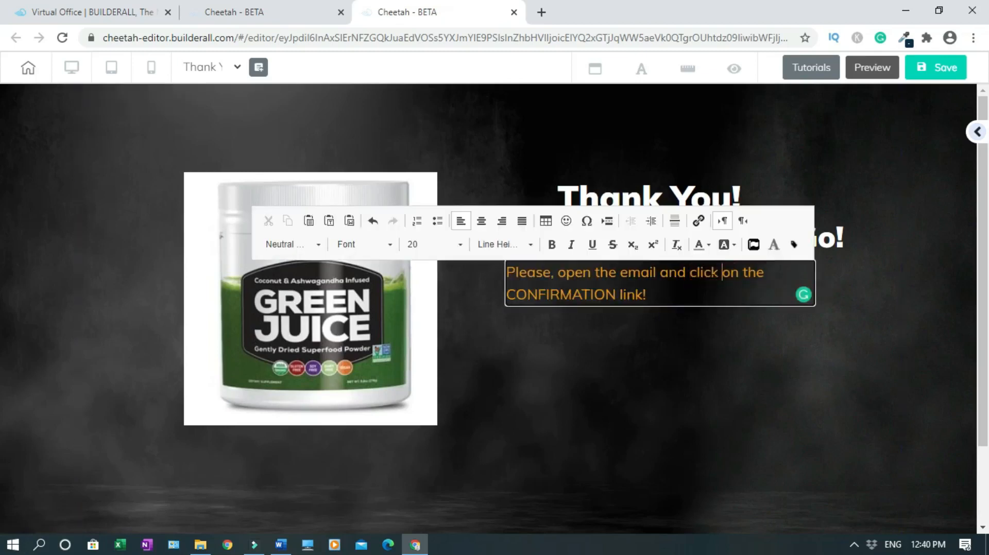
left_click(778, 323)
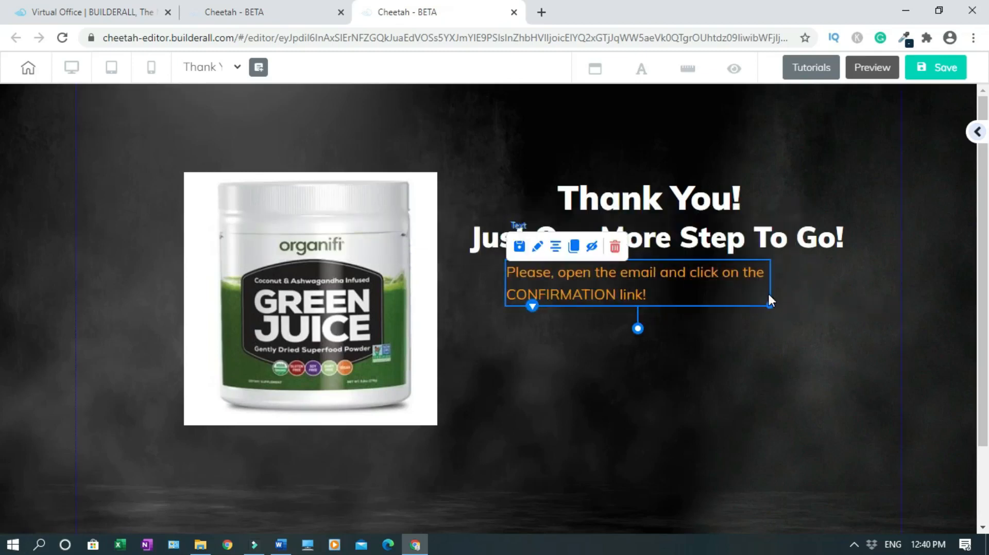
left_click_drag(689, 283, 702, 279)
double_click(702, 279)
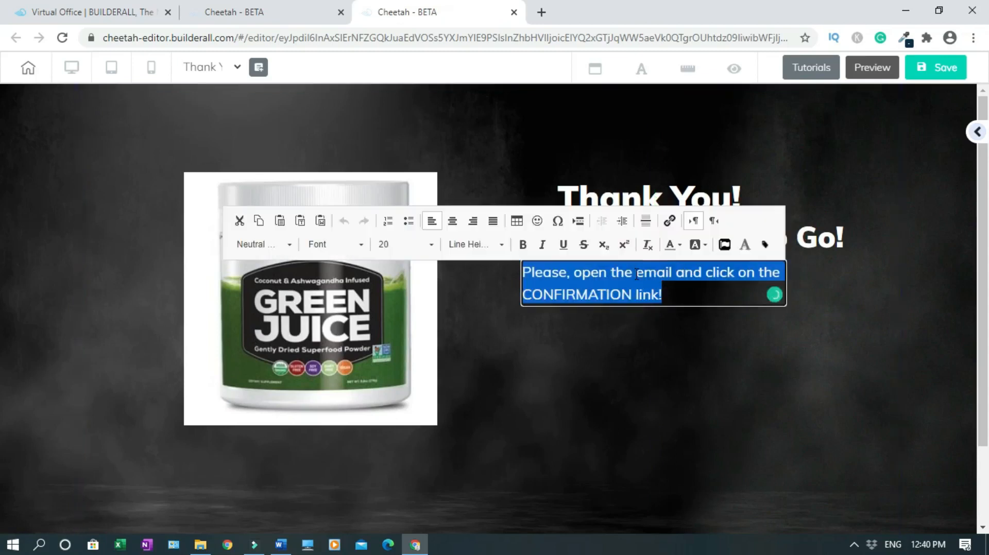
left_click(452, 228)
left_click(771, 332)
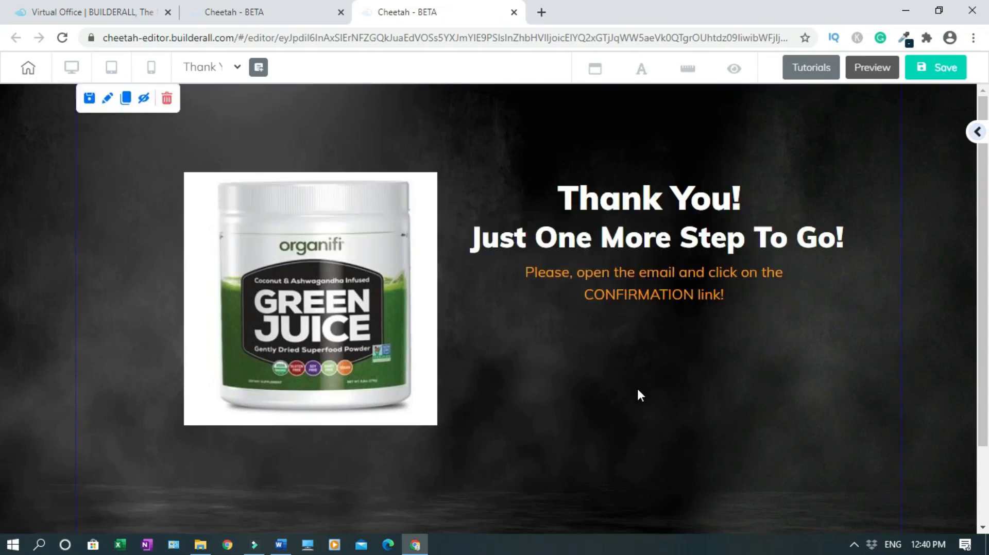
Clone the orange instruction line and place the copy below it
left_click(669, 273)
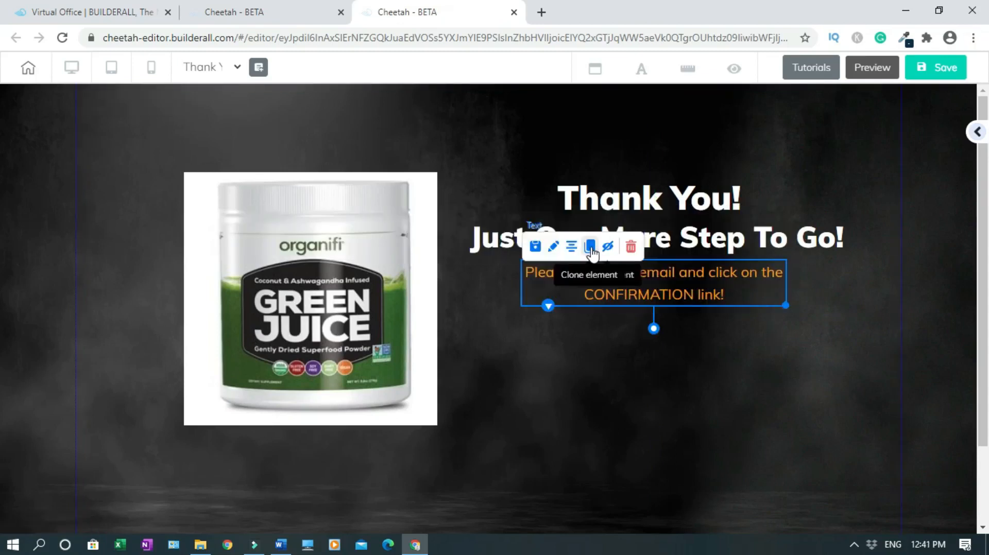
left_click(590, 247)
mouse_move(644, 289)
left_mouse_down()
mouse_move(633, 368)
mouse_move(644, 363)
left_mouse_up()
Change the copied line to a white 'Take Action Now!!!' and narrow its box
double_click(656, 358)
key("ctrl+a")
type("Take Action Now!!!")
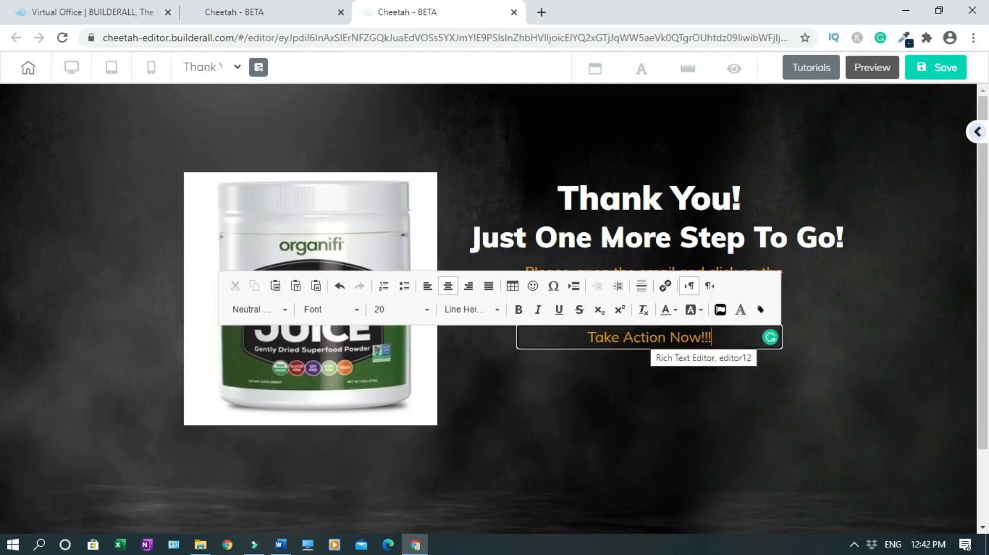
key("ctrl+a")
left_click(669, 311)
left_click(759, 395)
left_click(812, 399)
left_click(670, 338)
left_click_drag(782, 341, 706, 333)
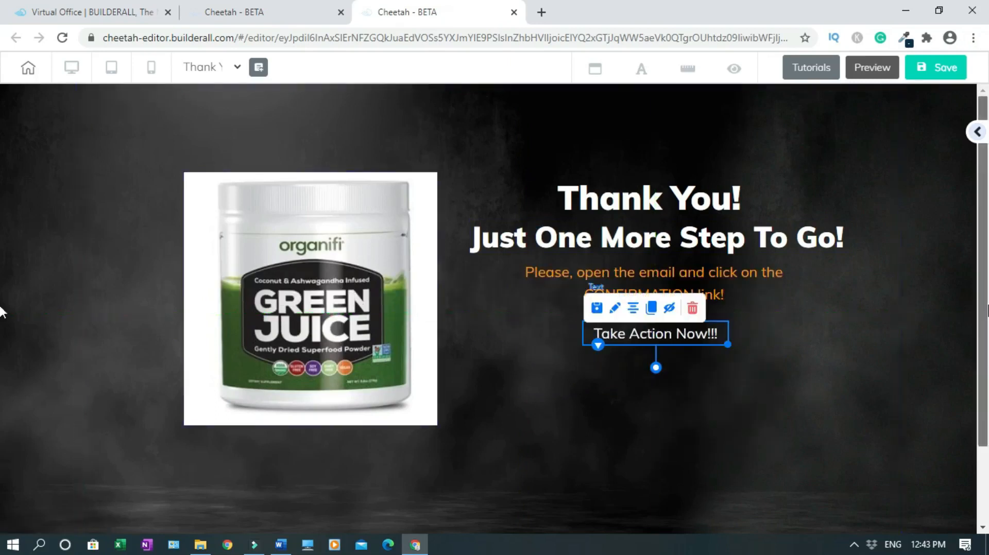
left_click(919, 310)
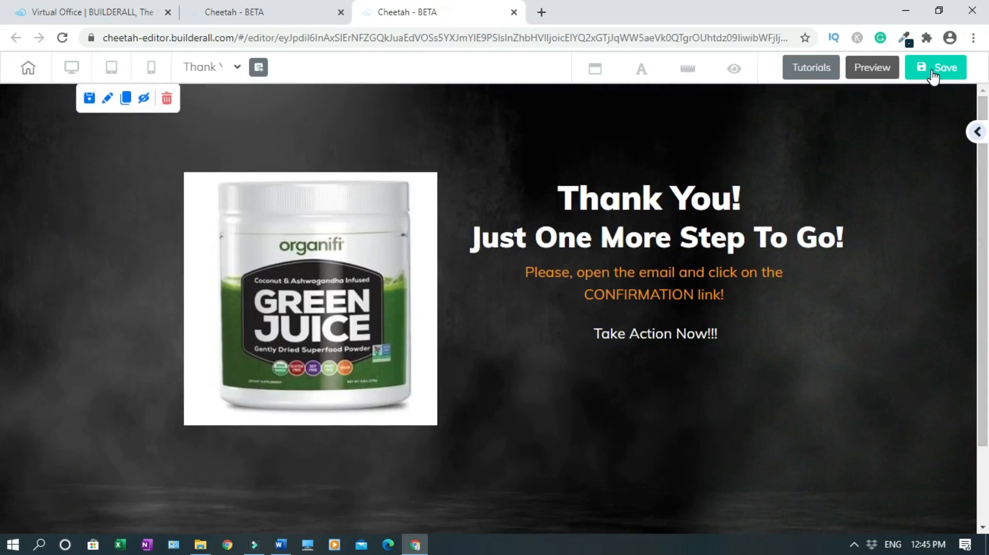
Save the Thank You page and publish it to weightlossbait.com
left_click(933, 74)
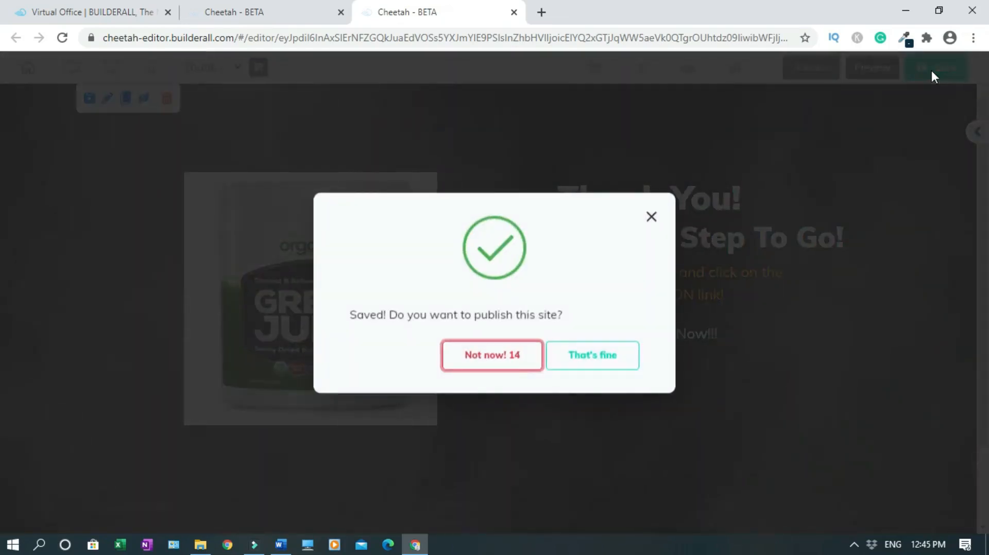
left_click(595, 357)
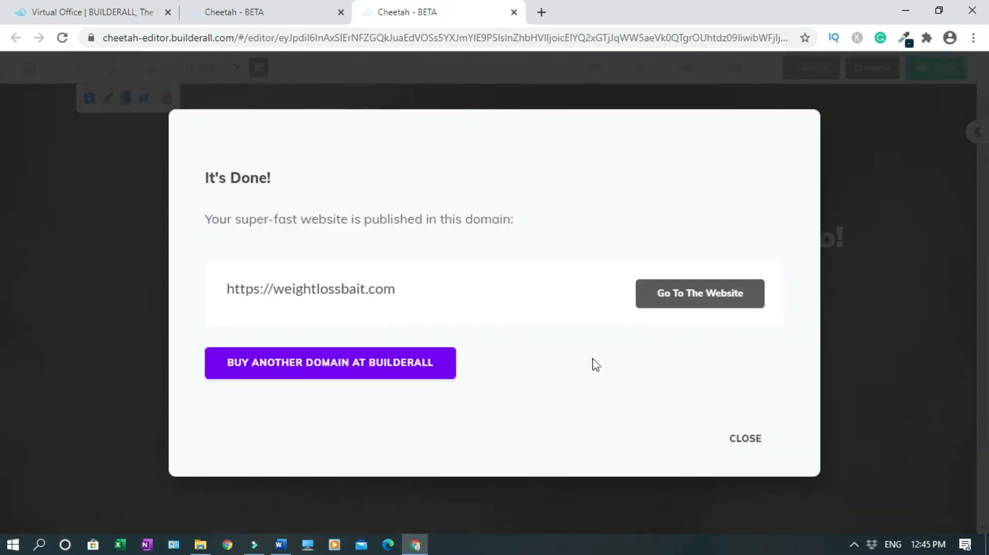
left_click(748, 442)
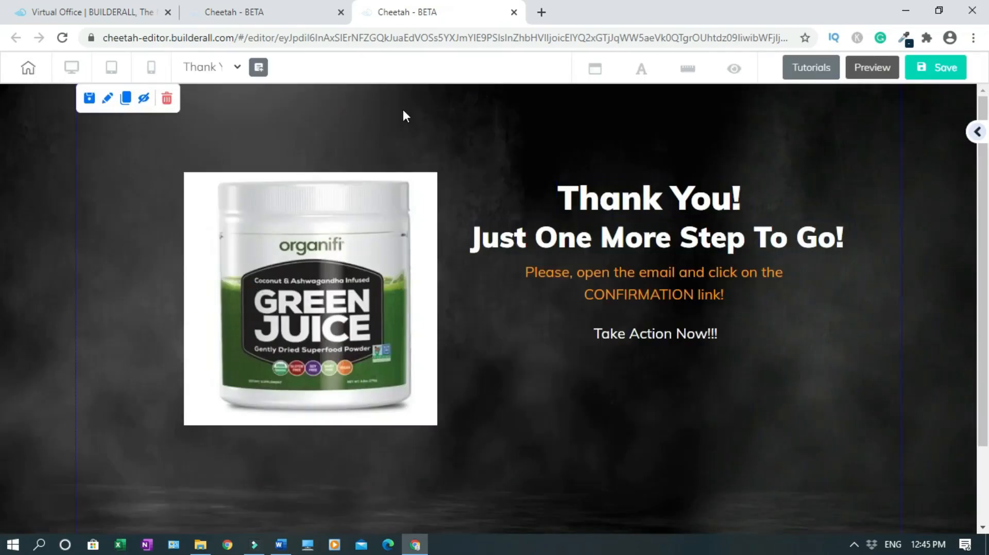
In the mobile layout, move both headings above the product image
left_click(151, 67)
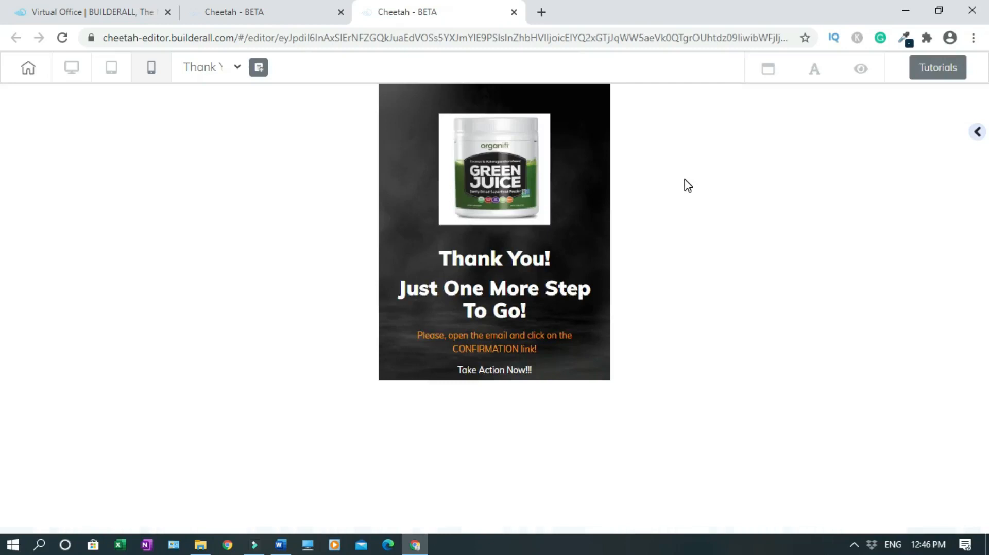
left_click(527, 255)
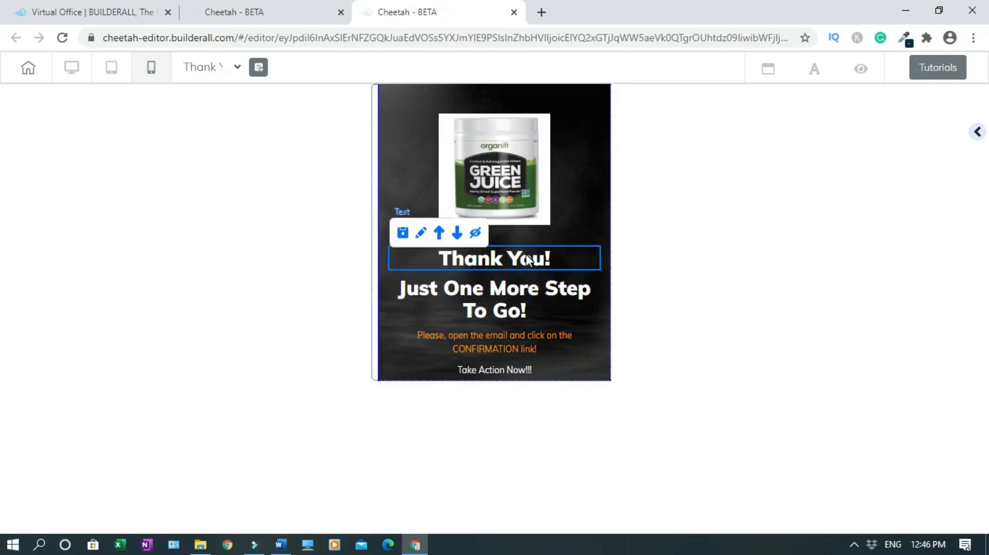
left_click(438, 234)
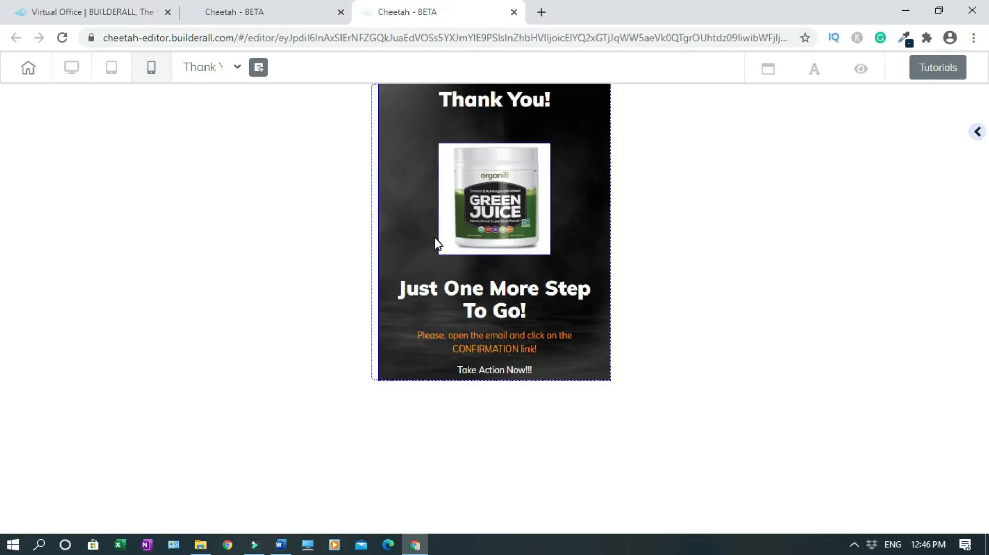
left_click(515, 291)
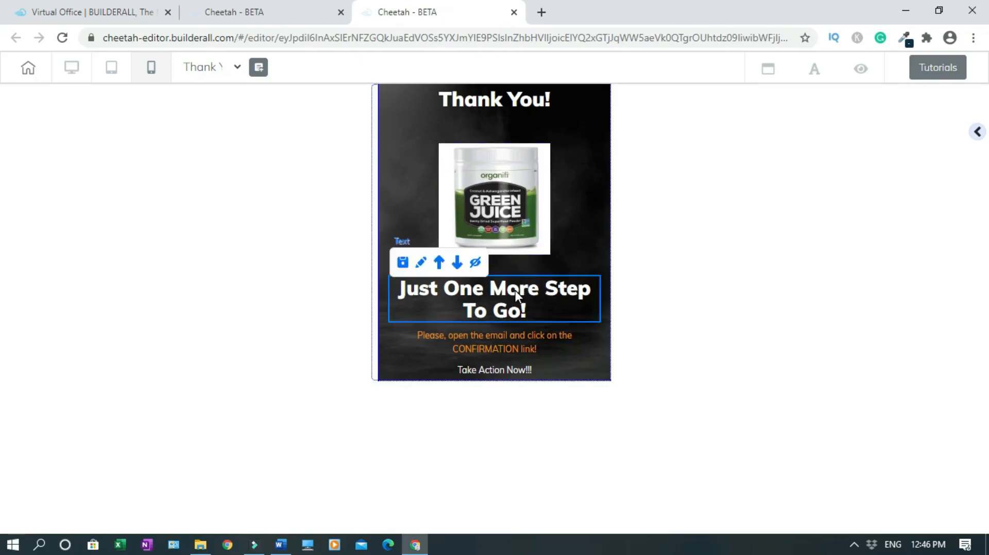
left_click(438, 266)
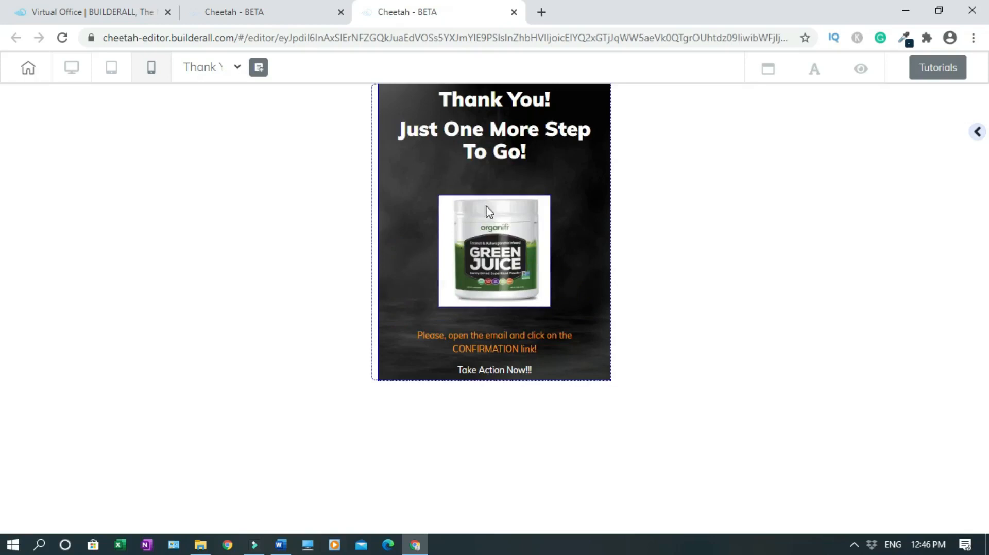
Reduce the 'Just One More Step To Go!' mobile font size to 22 so it fits one line
left_click(496, 131)
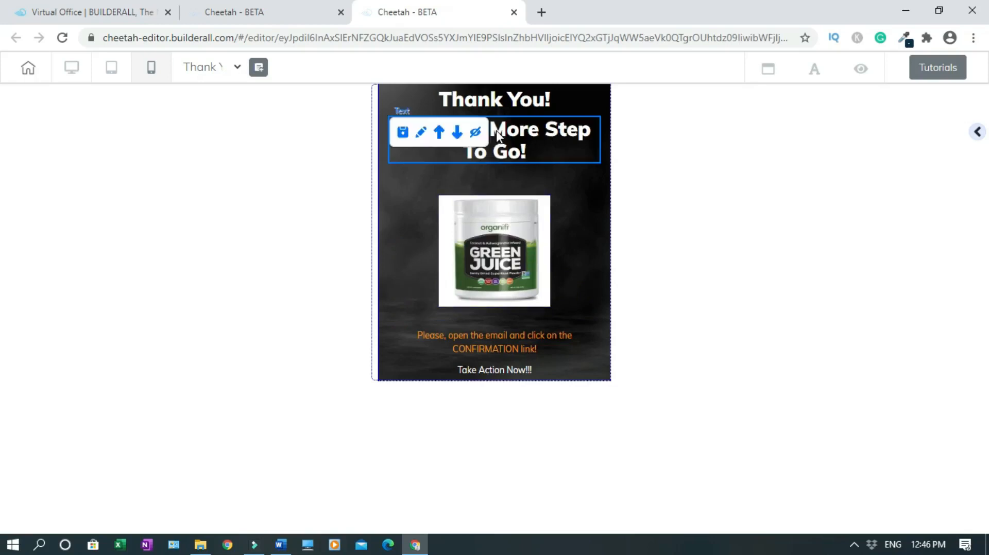
left_click(423, 133)
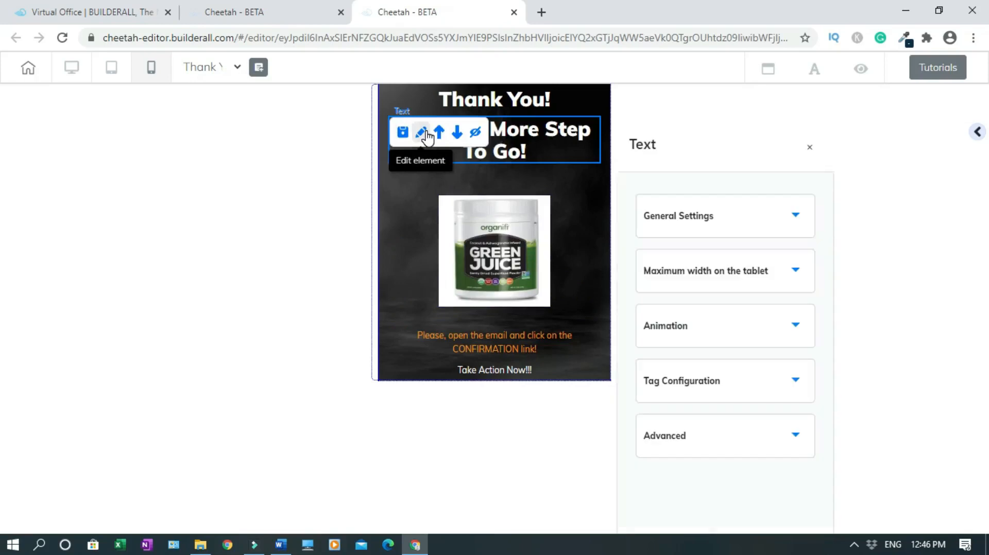
left_click(801, 215)
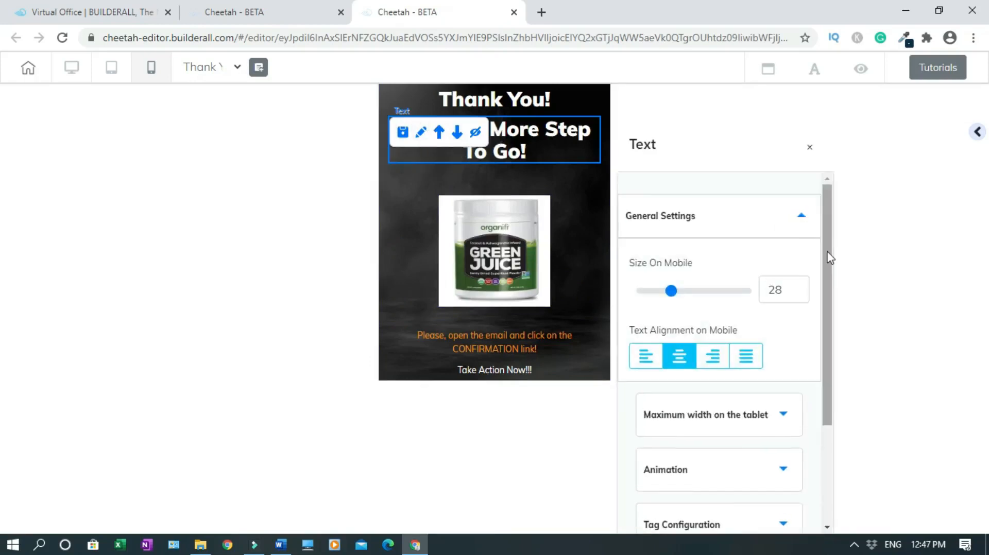
left_click(800, 294)
left_click(801, 294)
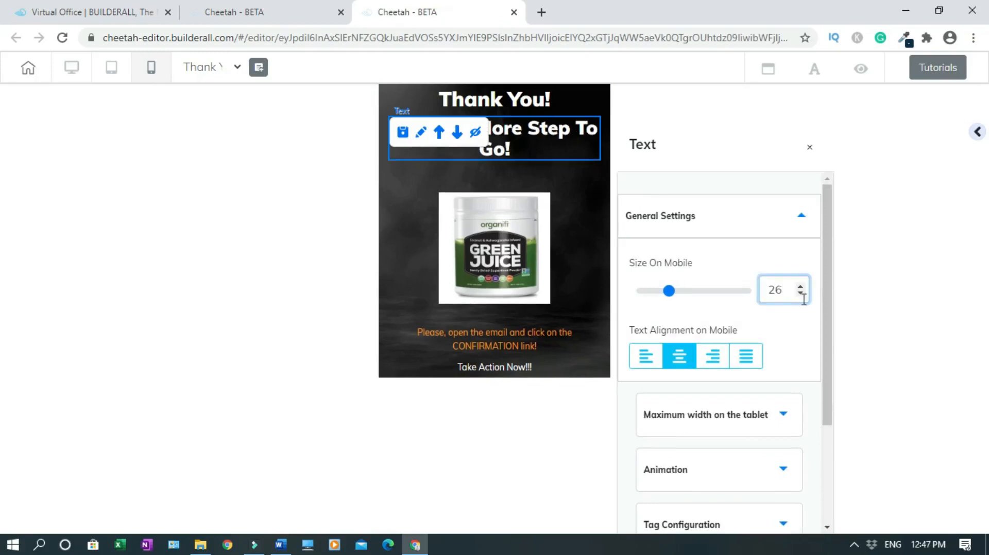
left_click(801, 294)
left_click(800, 294)
left_click(801, 294)
left_click(800, 294)
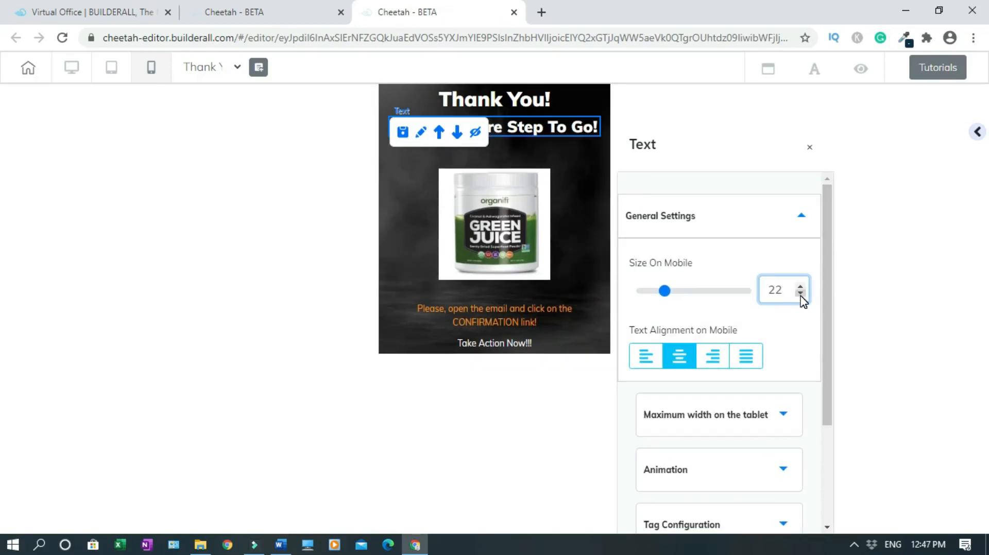
left_click(810, 148)
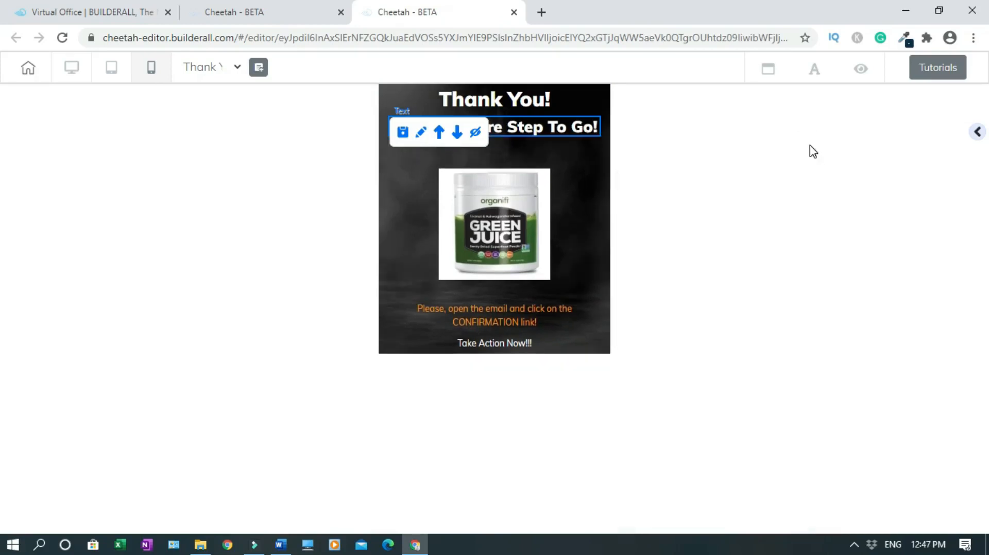
Move the orange instruction above the image, then preview the tablet layout and return to desktop
left_click(517, 320)
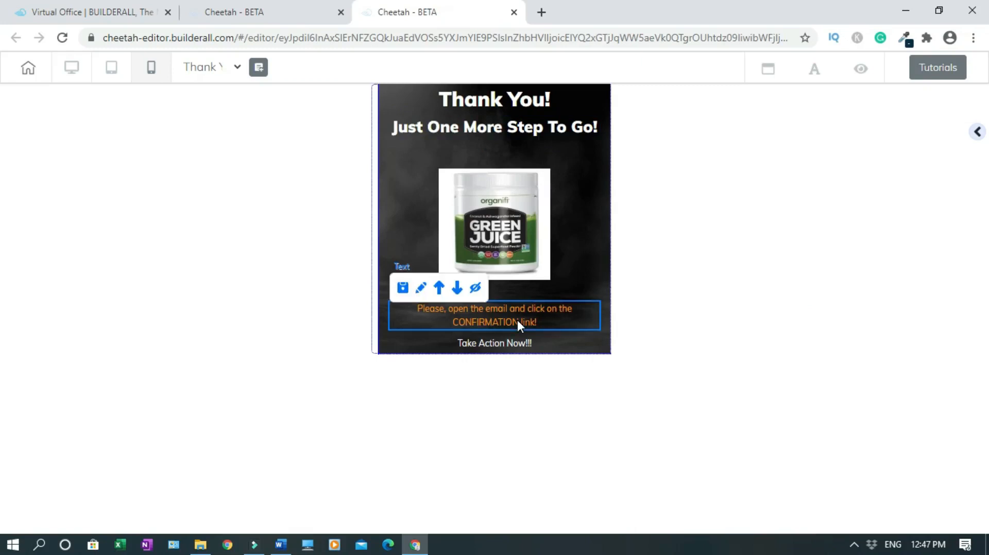
left_click(439, 288)
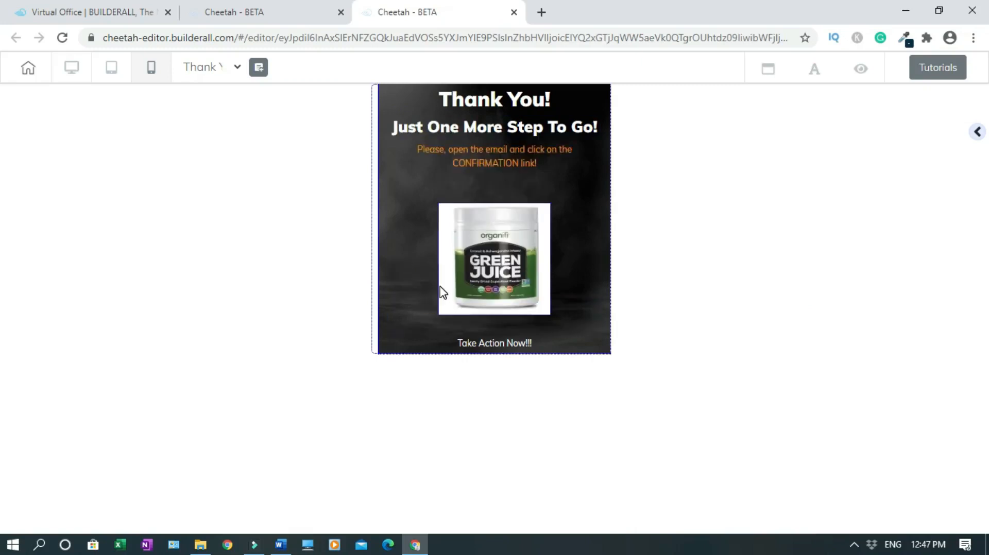
left_click(521, 343)
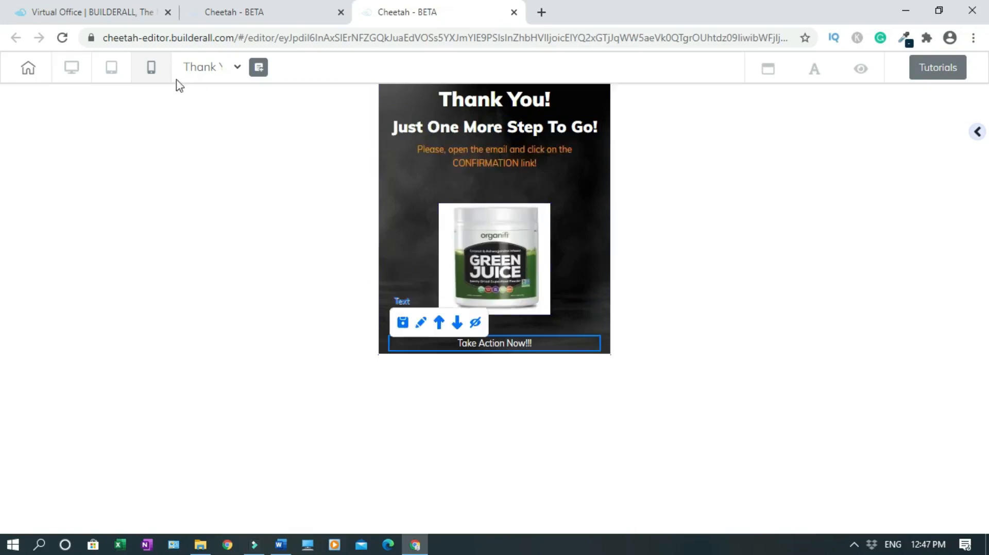
left_click(110, 75)
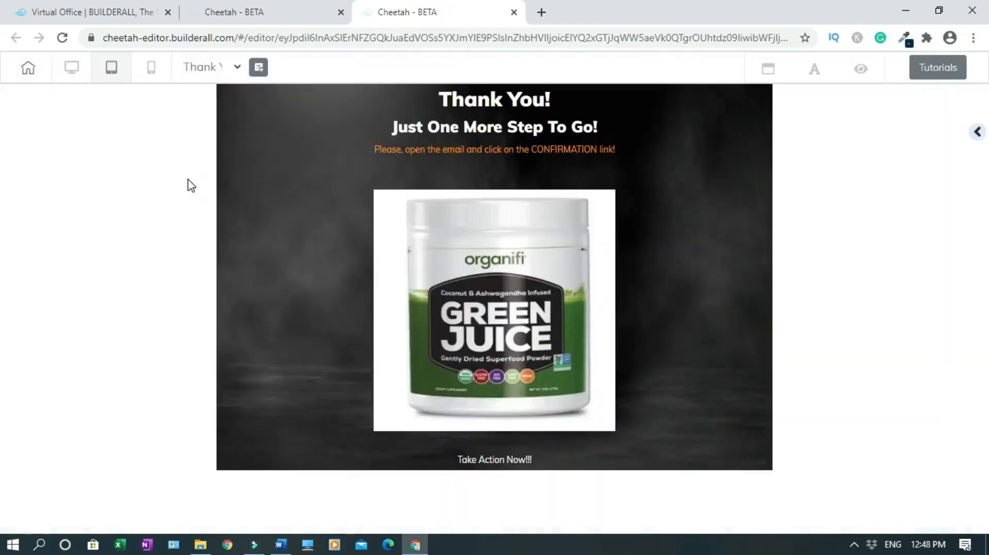
left_click(73, 74)
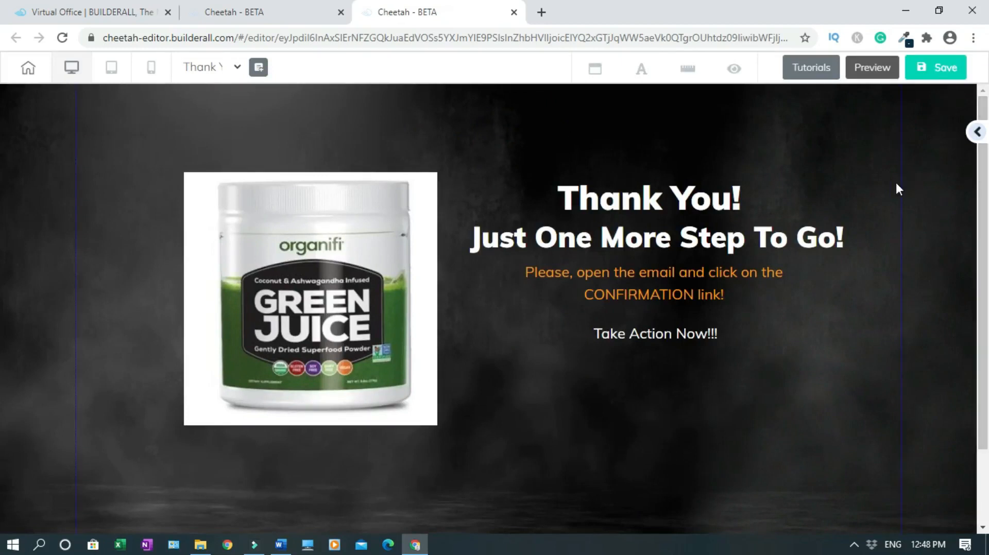
Save and publish the Thank You page, then close and leave the editor
left_click(933, 76)
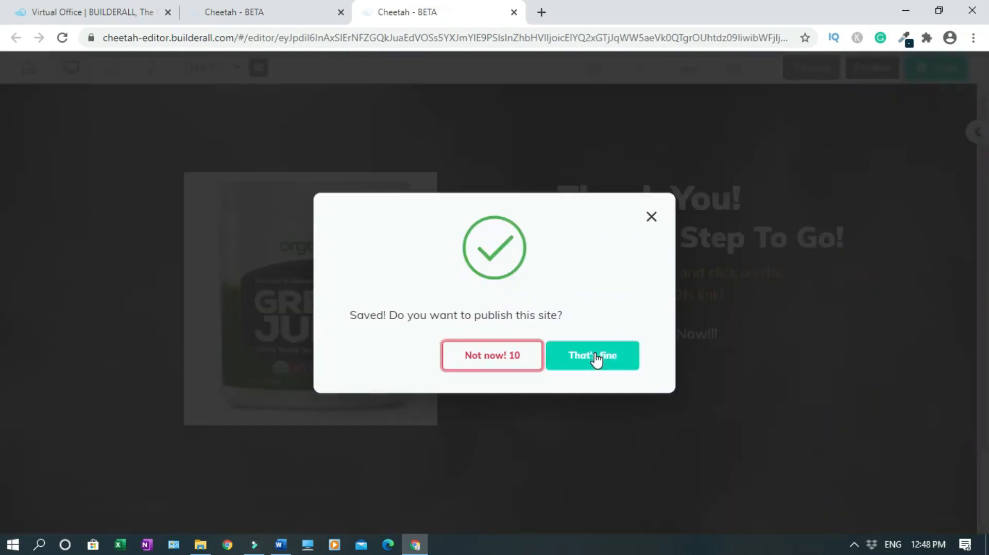
left_click(596, 358)
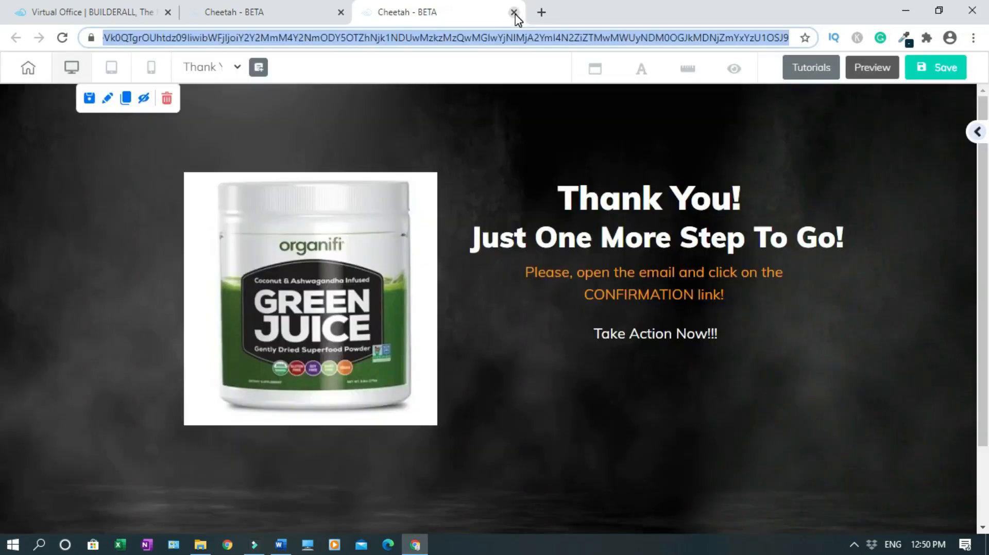
left_click(514, 12)
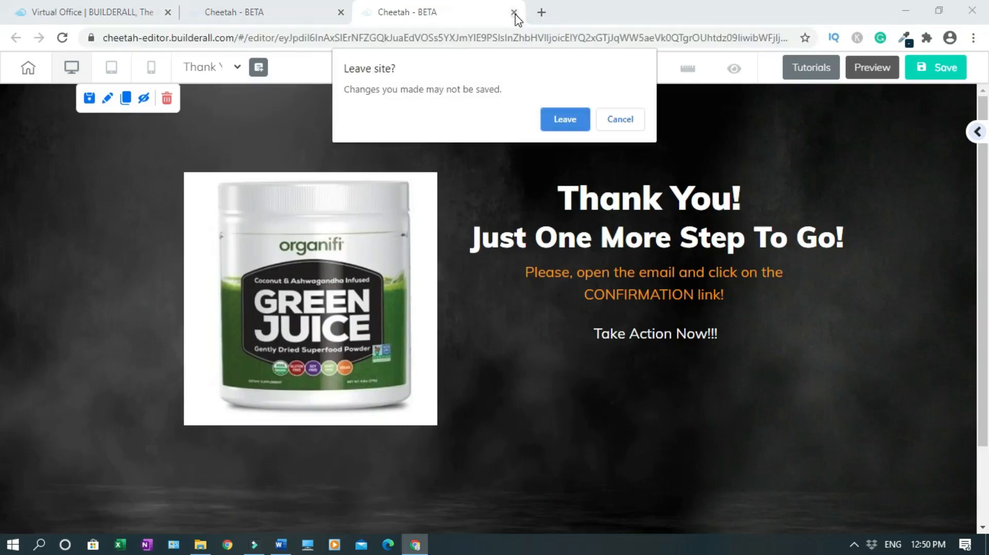
left_click(566, 119)
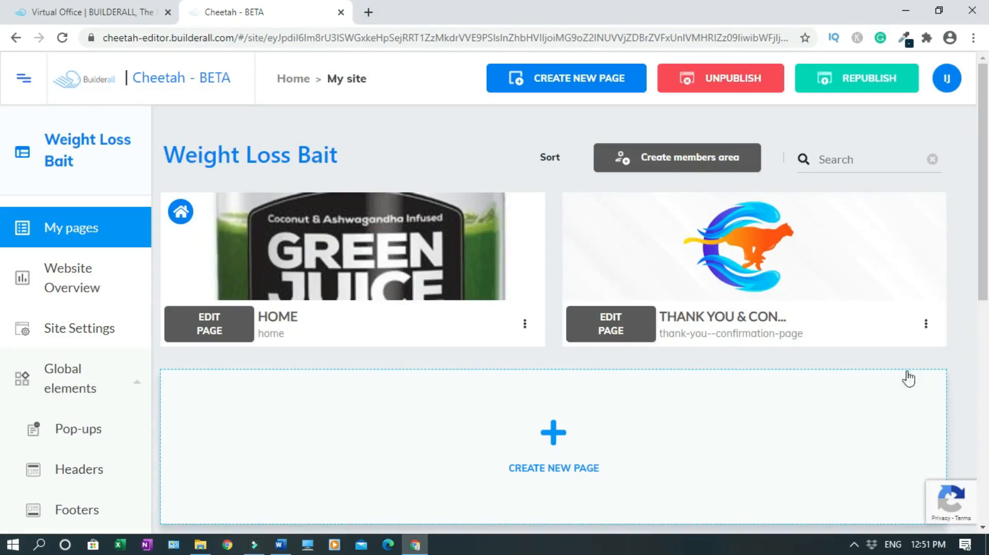
Open the live Thank You page, copy its weightlossbait.com/thank-you--confirmation-page URL, and return to Cheetah
mouse_move(823, 295)
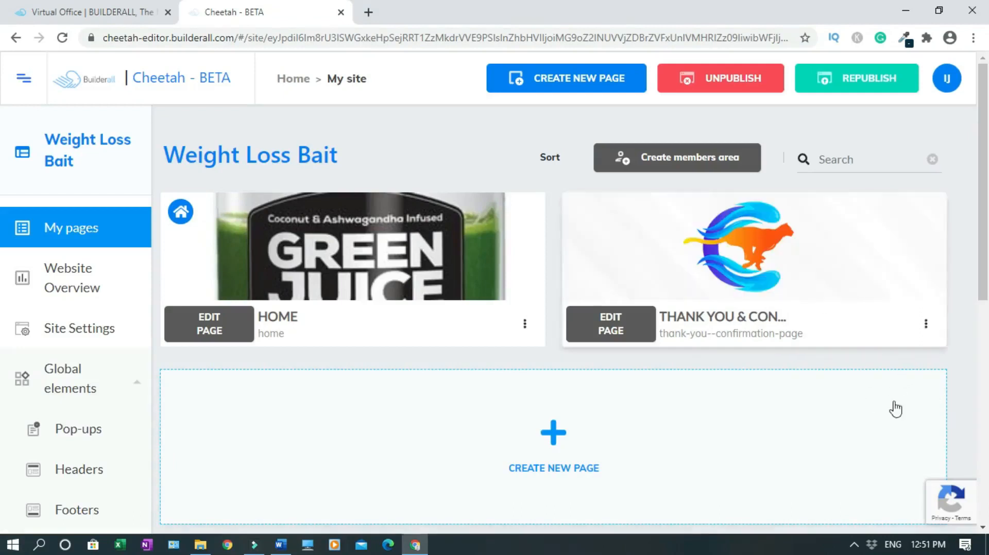
left_click(926, 328)
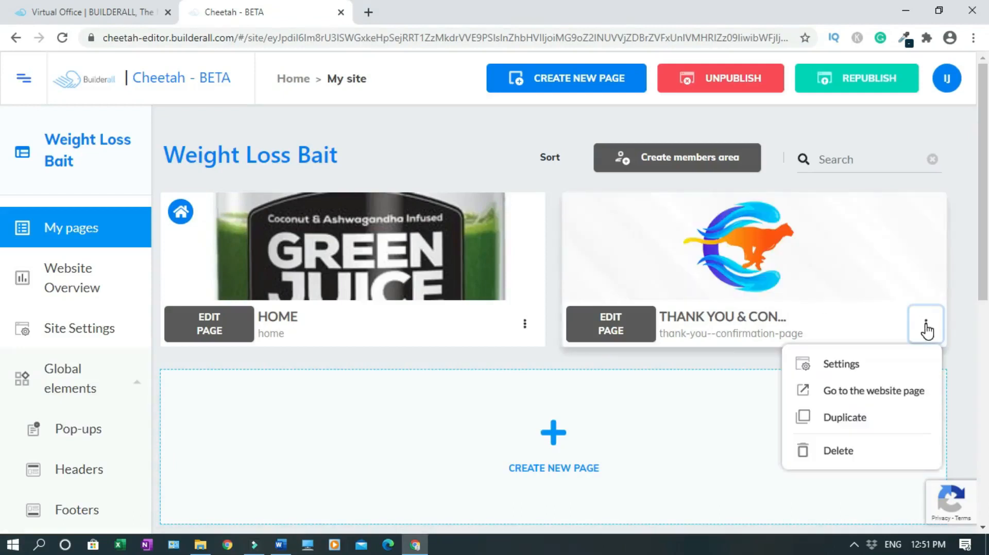
left_click(870, 392)
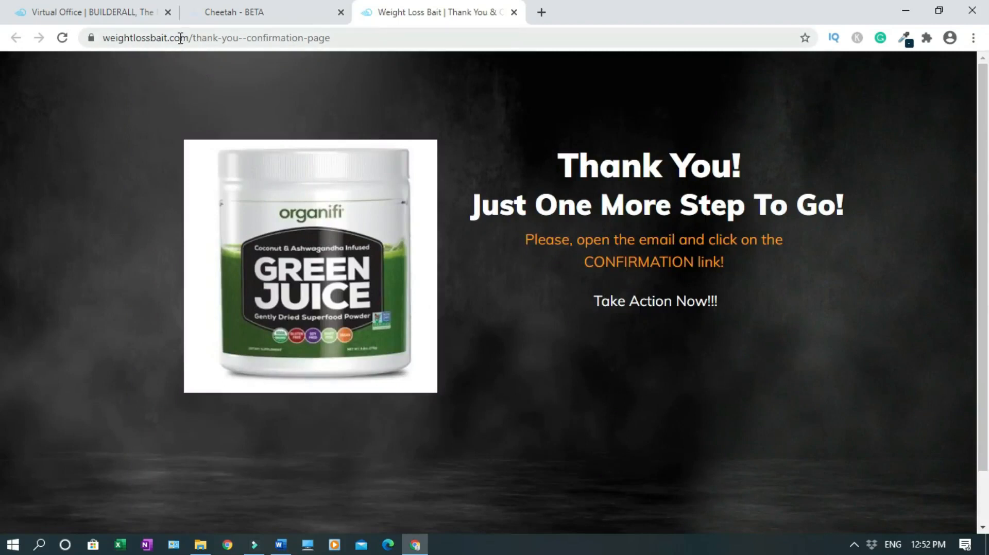
left_click(196, 38)
right_click(196, 39)
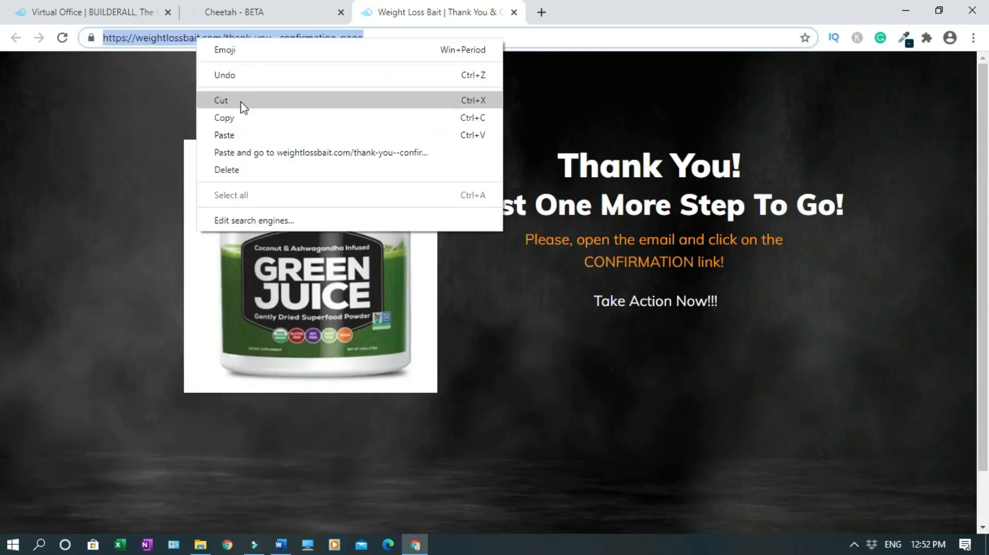
left_click(238, 118)
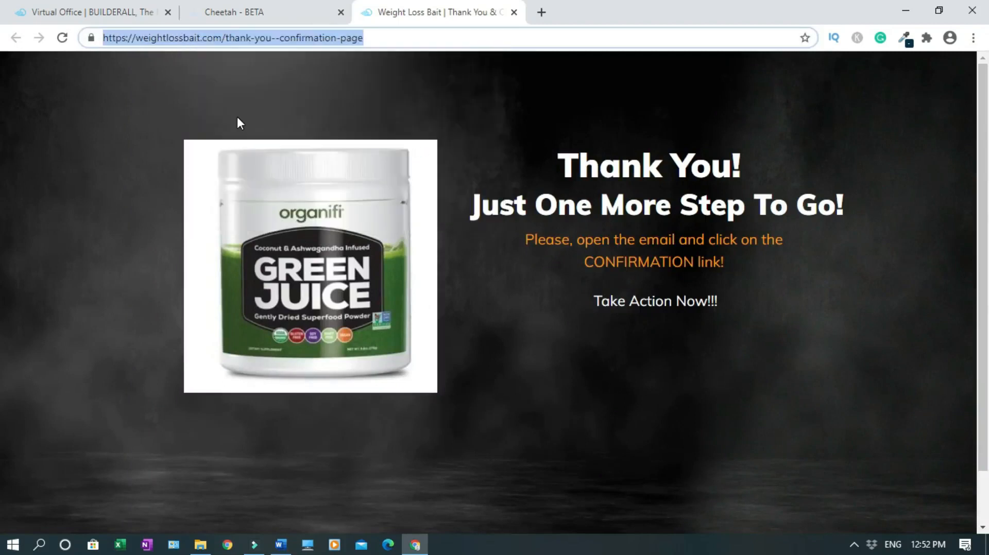
left_click(248, 17)
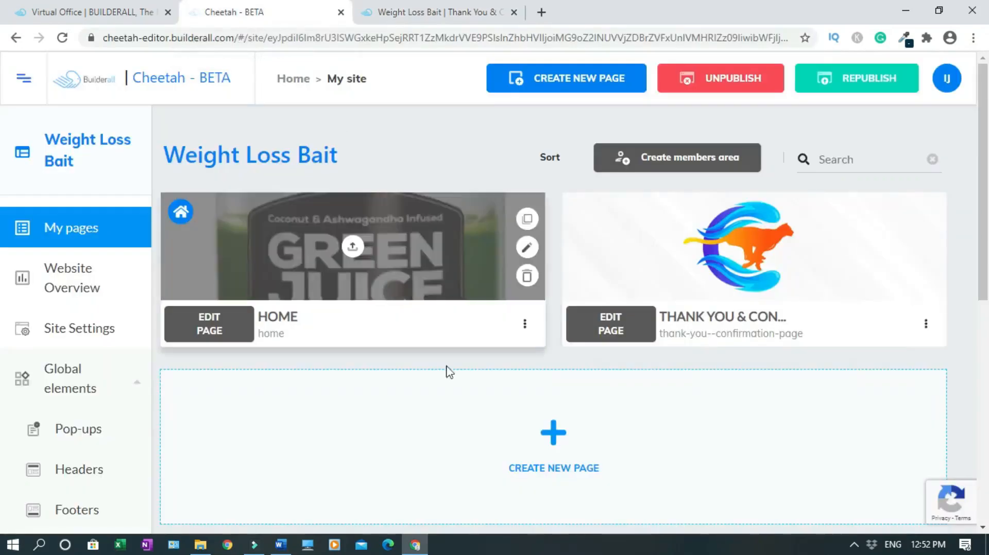
Open the HOME page editor and add an Email Marketing Form template
left_click(220, 338)
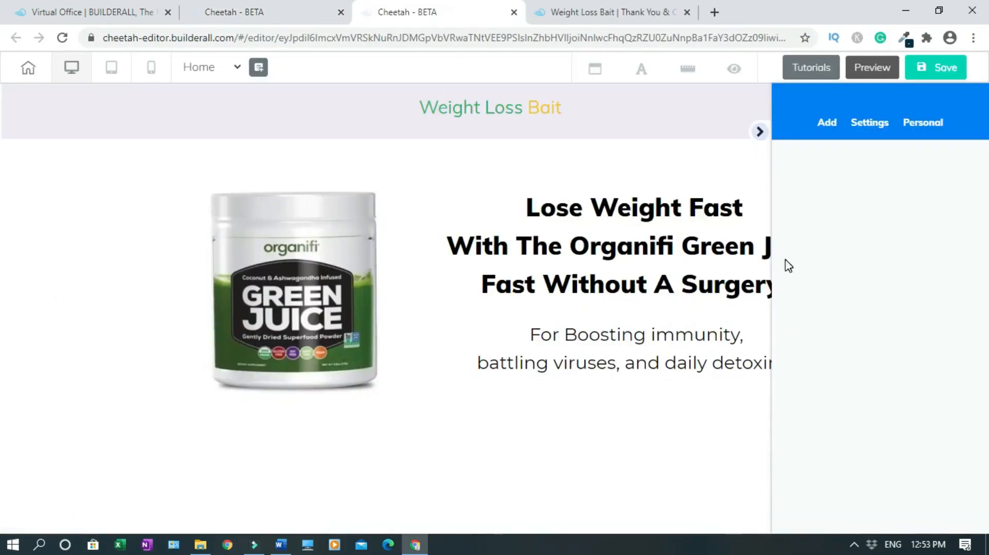
left_click(760, 132)
scroll(5, 335, "down", 1)
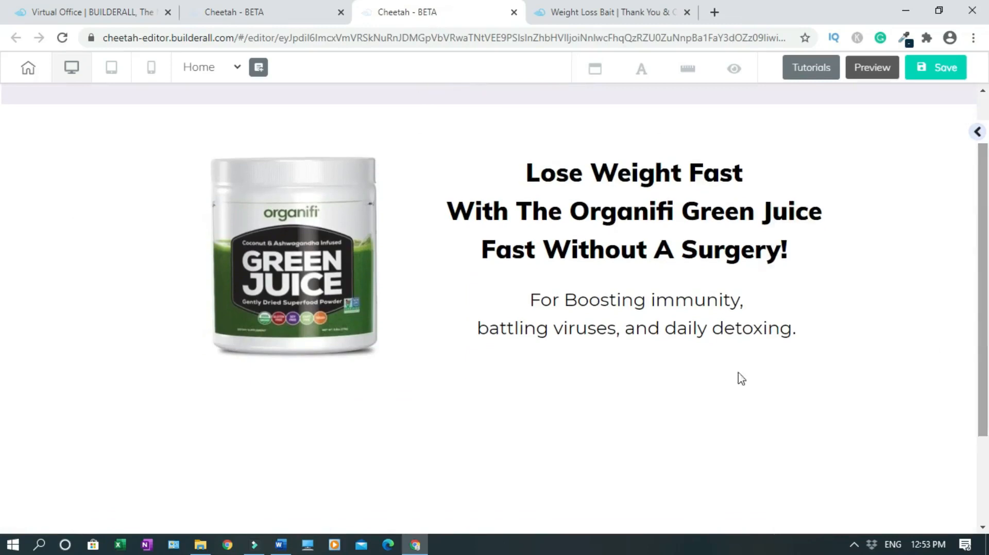
scroll(3, 195, "up", 1)
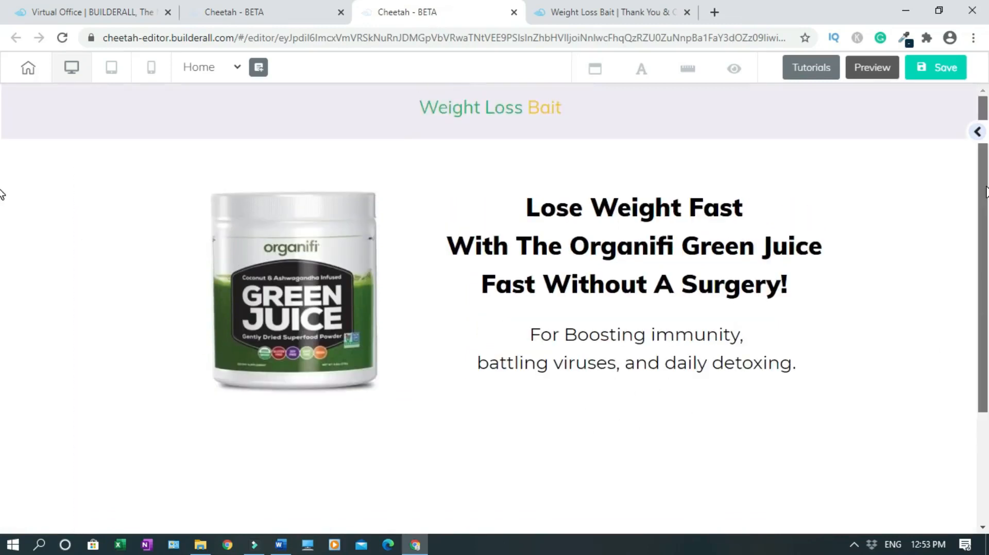
left_click(977, 132)
scroll(870, 292, "down", 2)
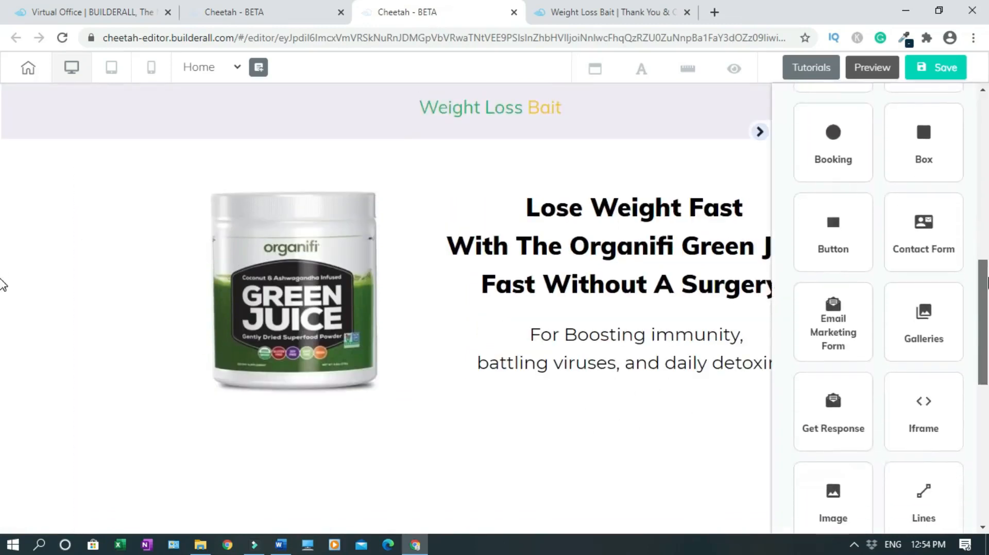
left_click(847, 324)
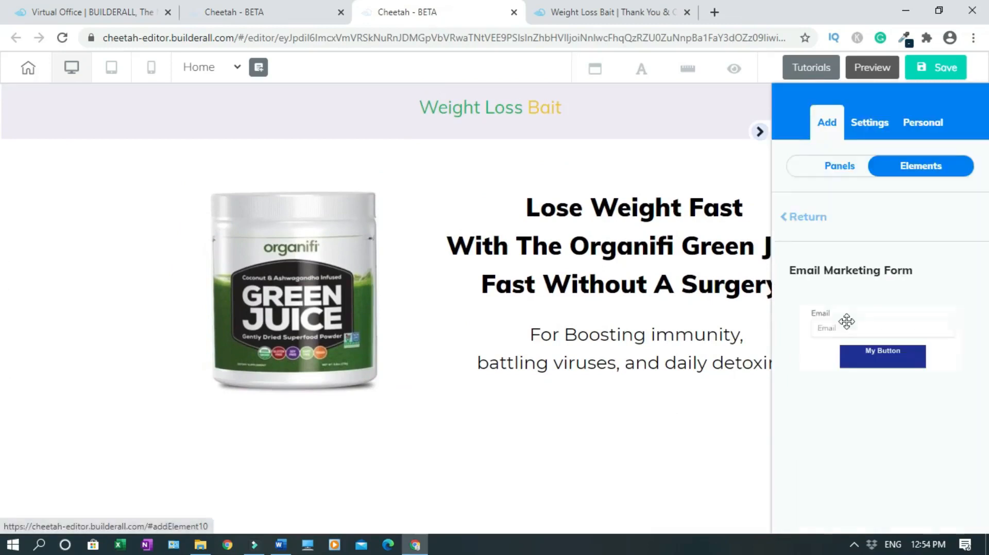
left_click_drag(987, 281, 987, 431)
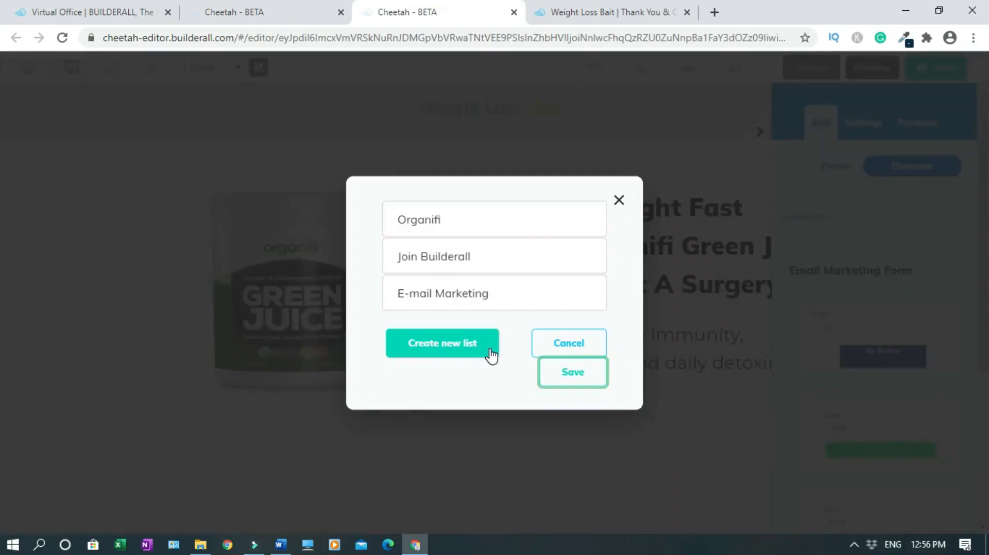
Connect the form to the Organifi list and position it beneath the boosting-immunity text
left_click(449, 227)
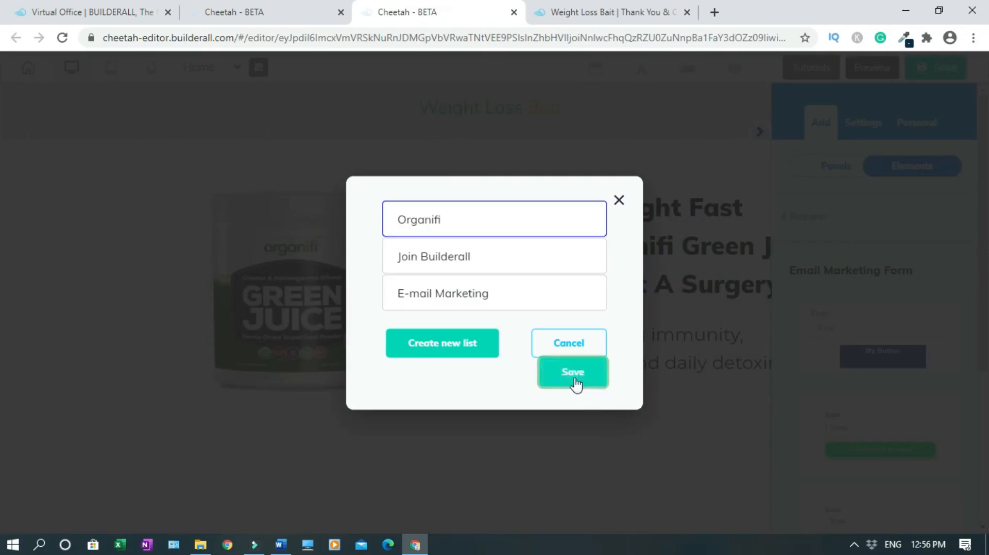
left_click(571, 373)
left_click(760, 132)
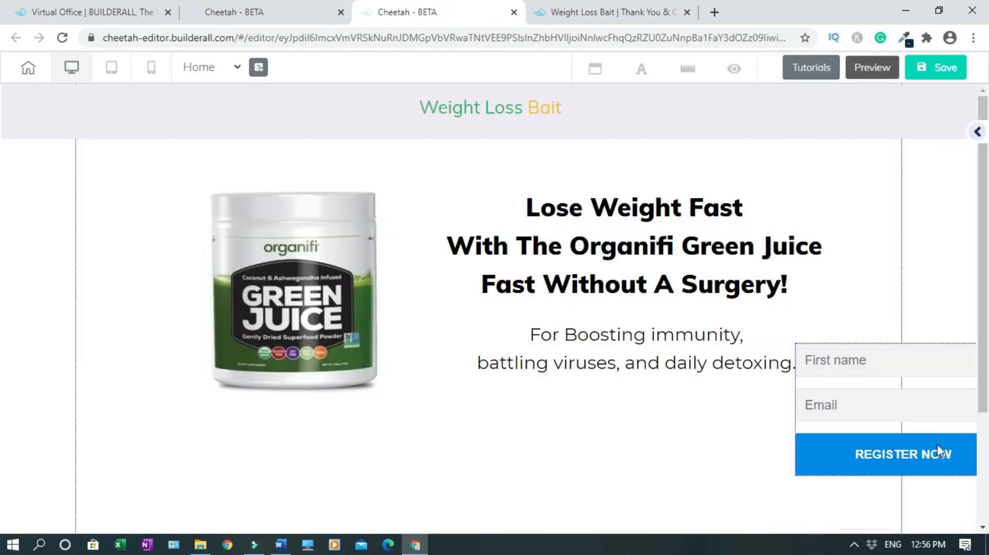
left_click_drag(662, 418, 686, 419)
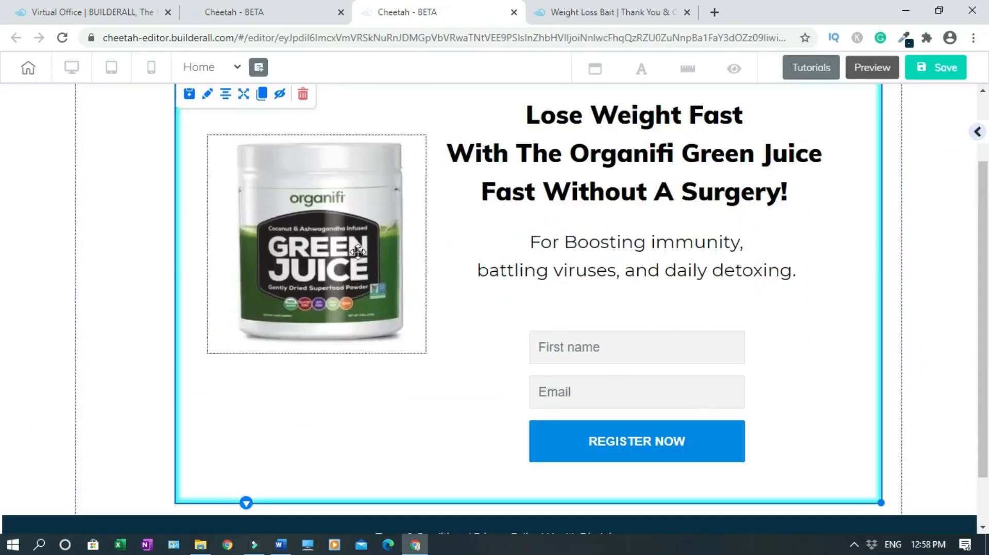
left_click_drag(355, 250, 367, 292)
left_click(955, 262)
left_click_drag(985, 283, 987, 221)
scroll(3, 226, "down", 1)
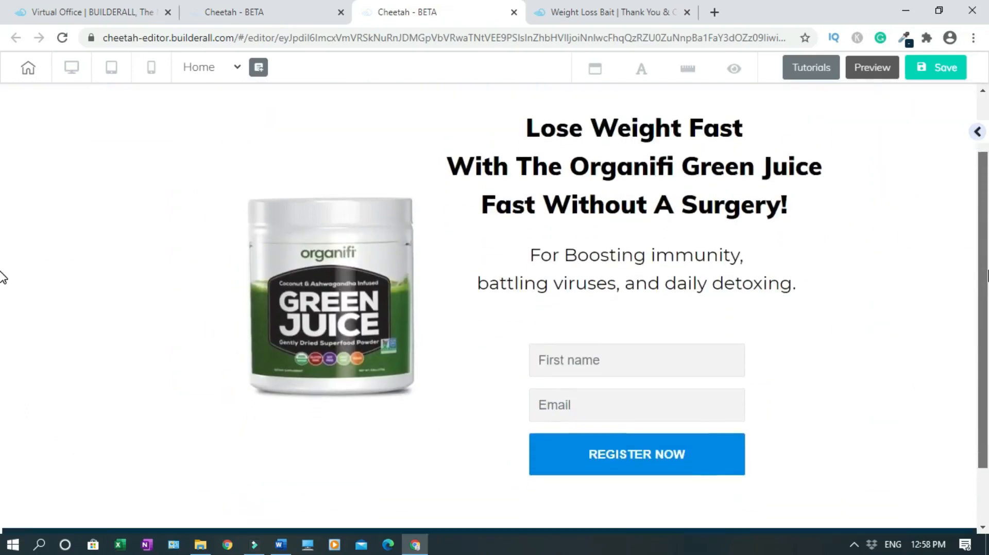
Save and publish the Home page with its new Organifi signup form
left_click(925, 75)
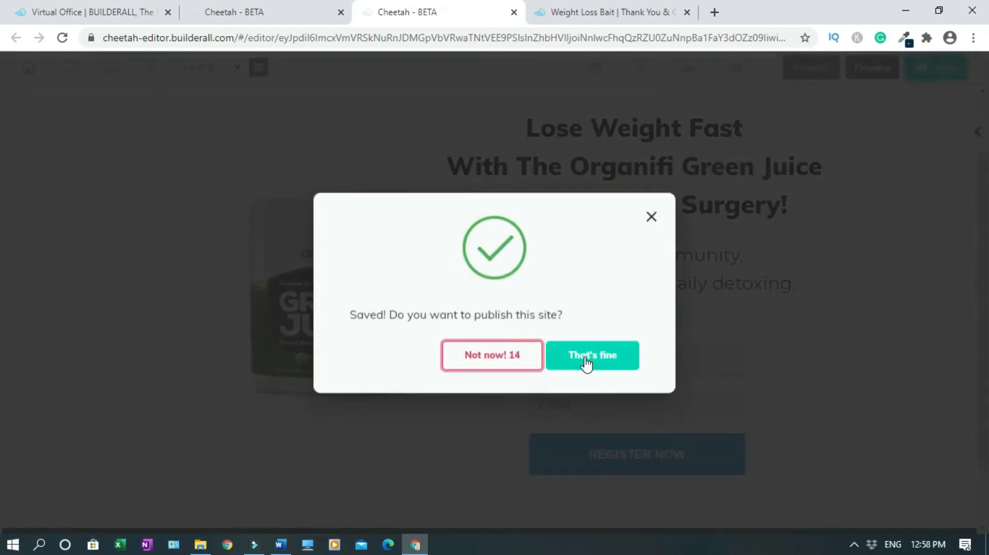
left_click(585, 360)
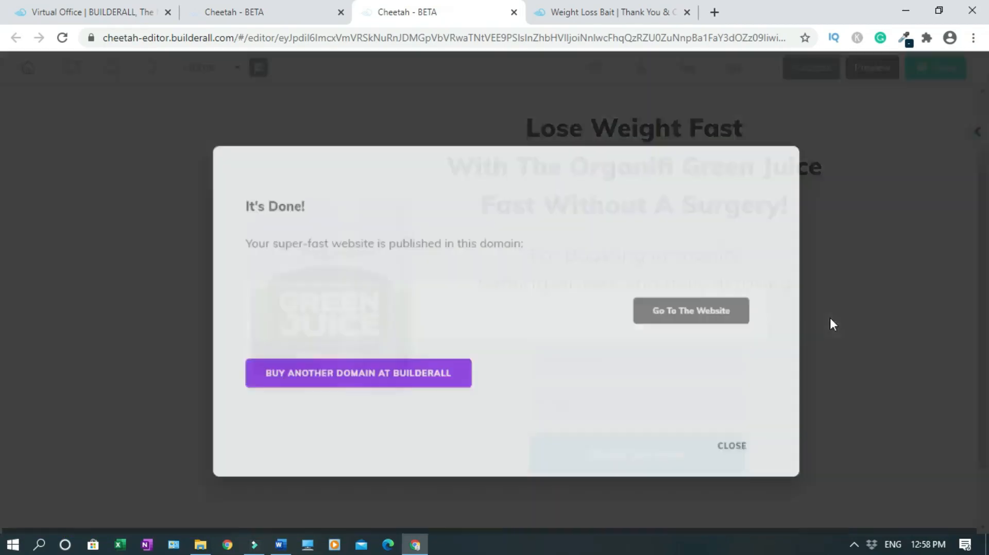
left_click(751, 440)
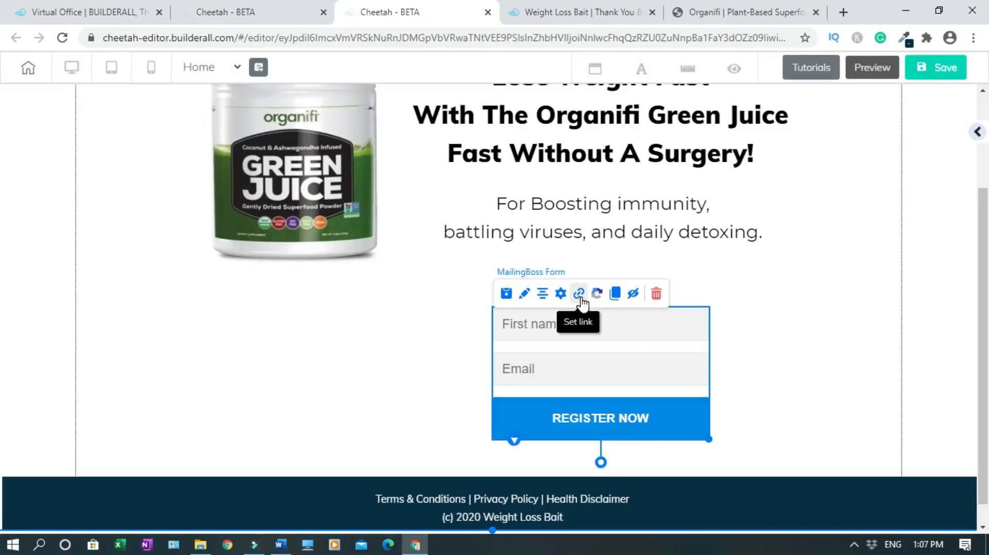
Open the signup form's link settings for the Subscribe pending action
left_click(579, 294)
left_click(578, 265)
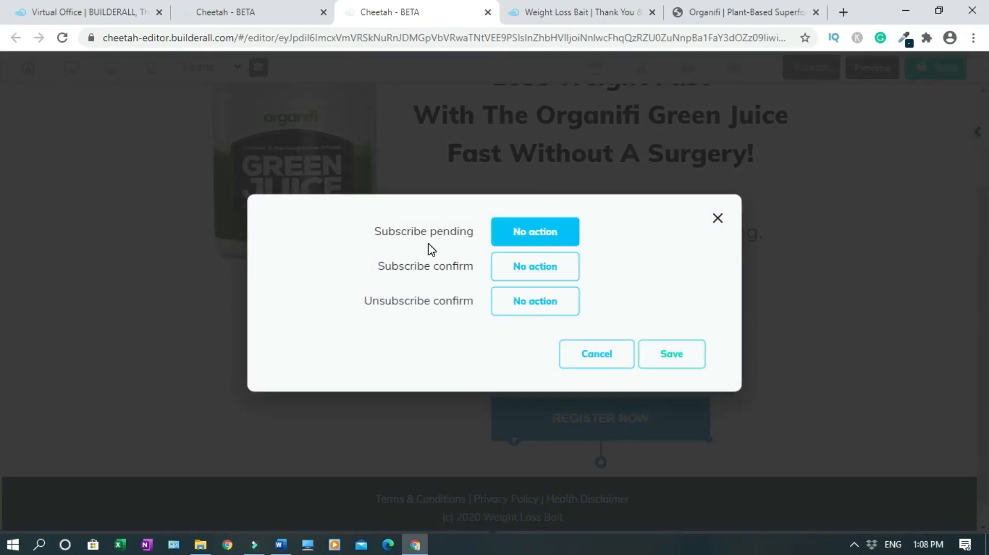
left_click(543, 232)
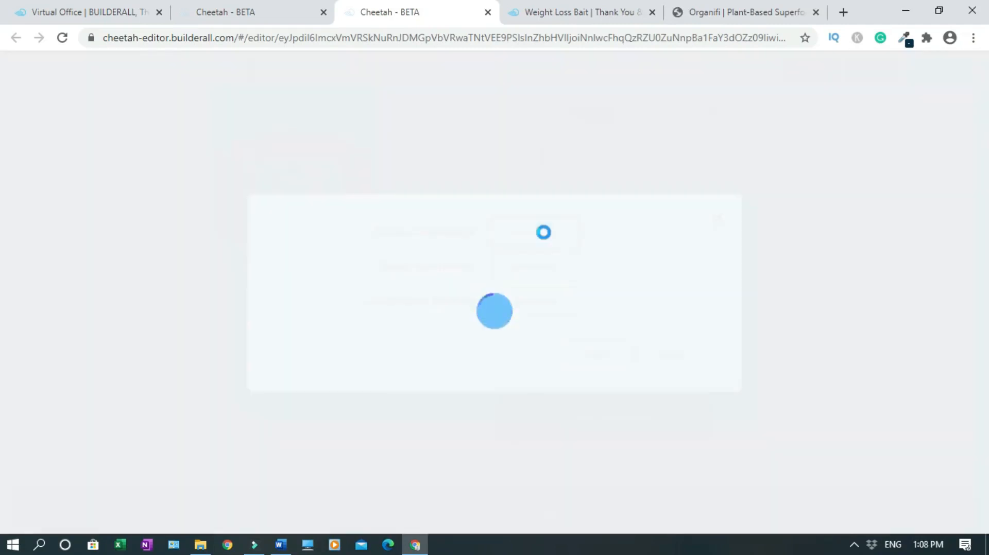
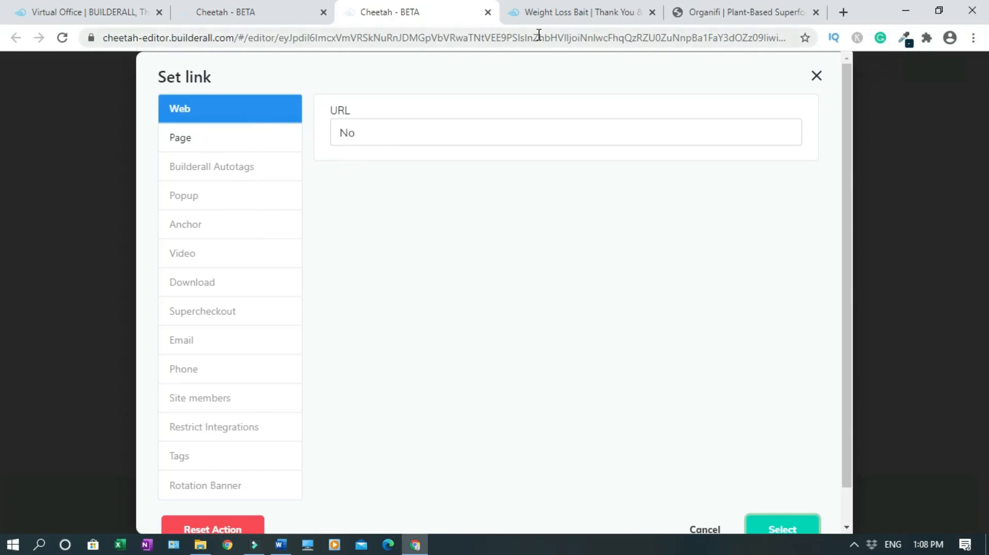
Replace the Subscribe pending link 'No' with the thank-you page URL, then view that page
left_click(582, 7)
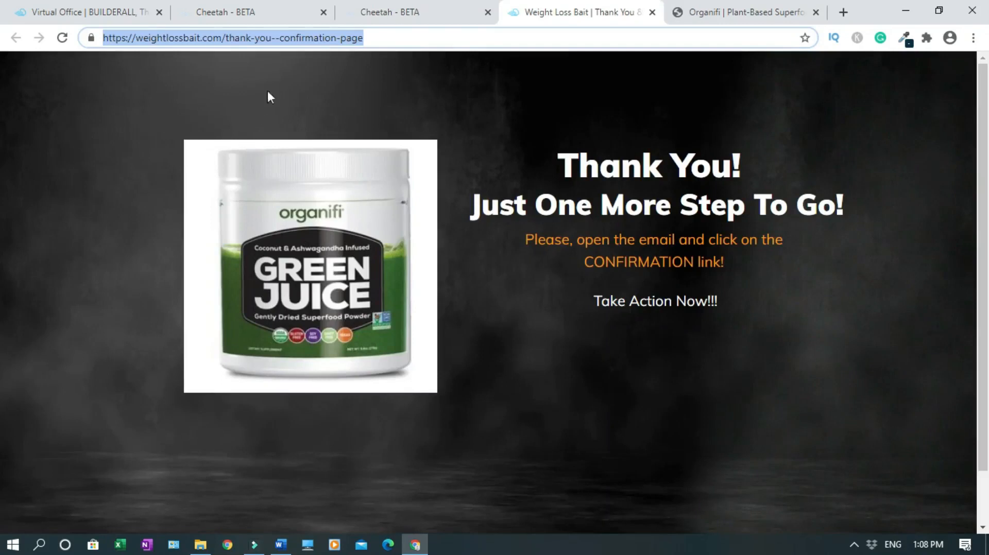
left_click(379, 8)
left_click(353, 133)
double_click(348, 133)
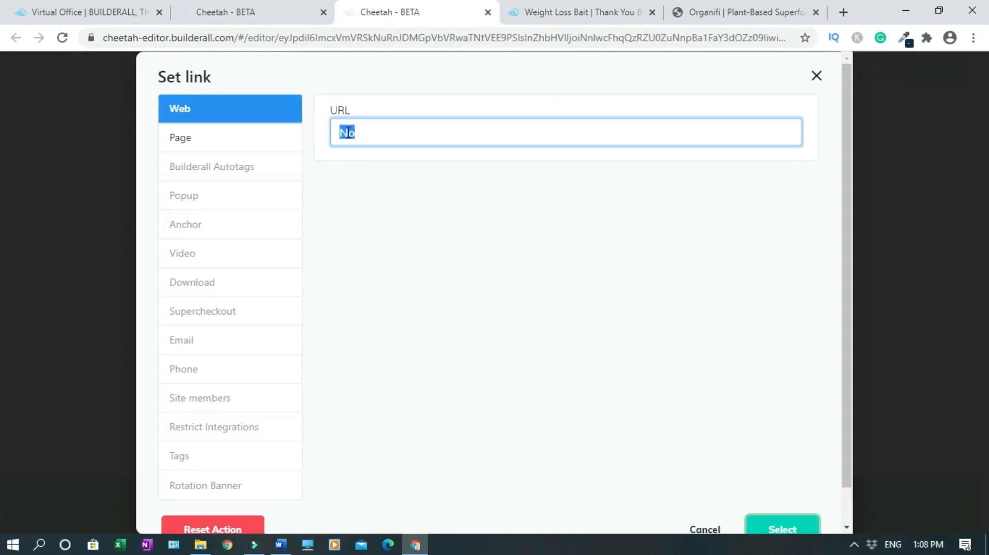
key("BackSpace")
type("https://weightlossbait.com/thank-you--confirmation-page")
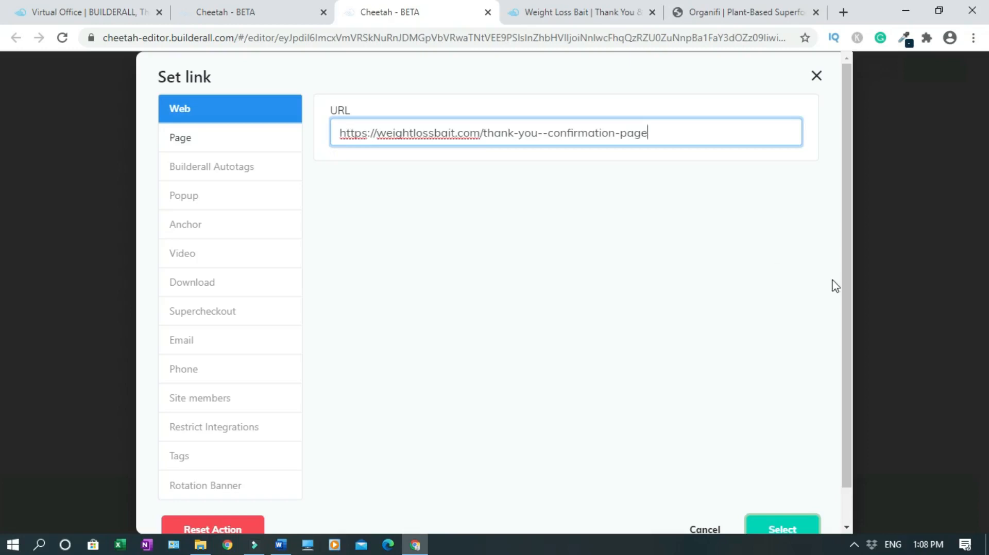
left_click_drag(847, 289, 849, 328)
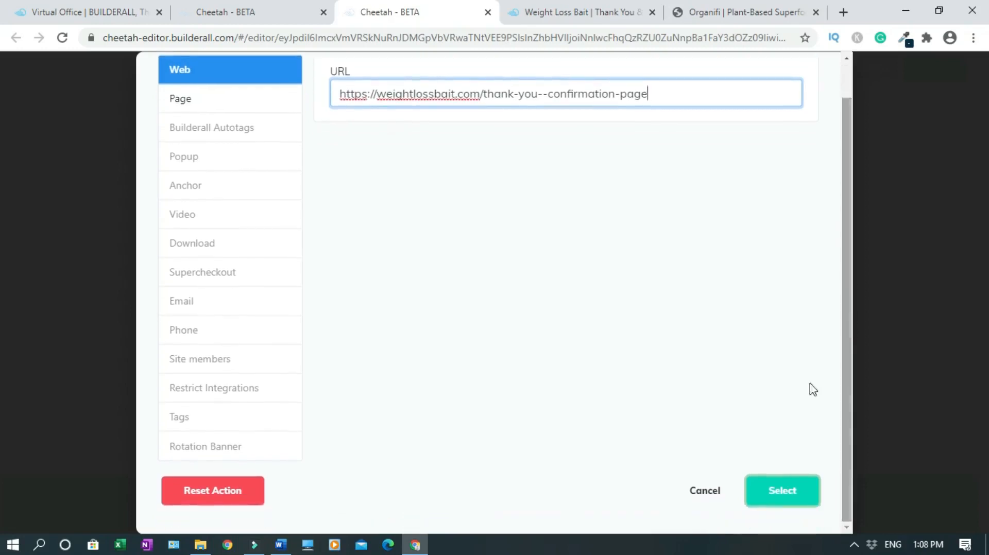
left_click(784, 494)
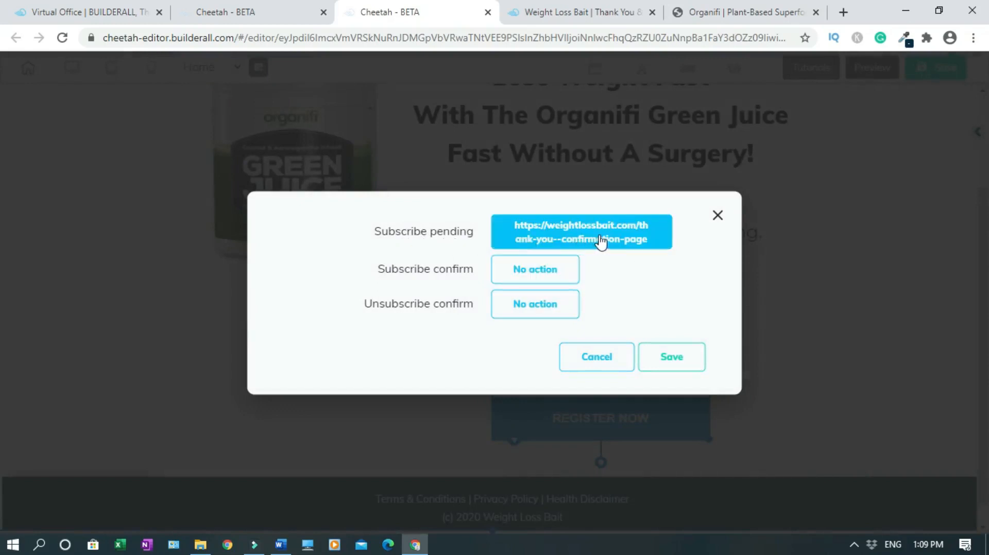
left_click(569, 11)
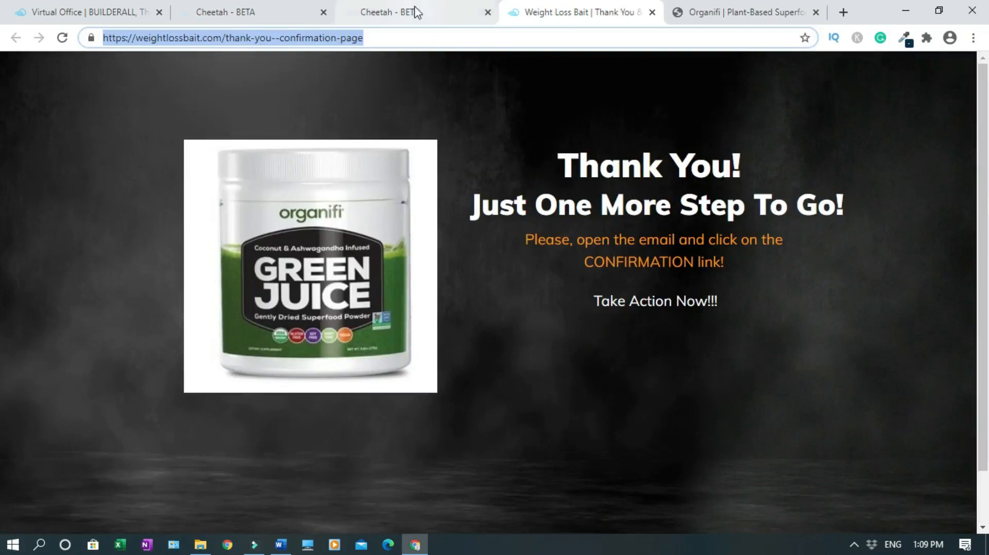
left_click(373, 16)
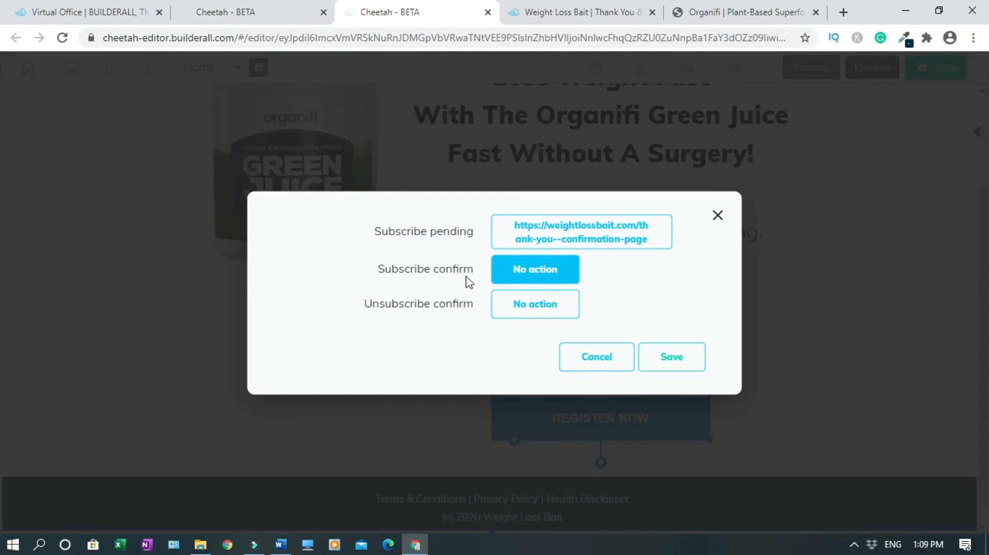
left_click(536, 278)
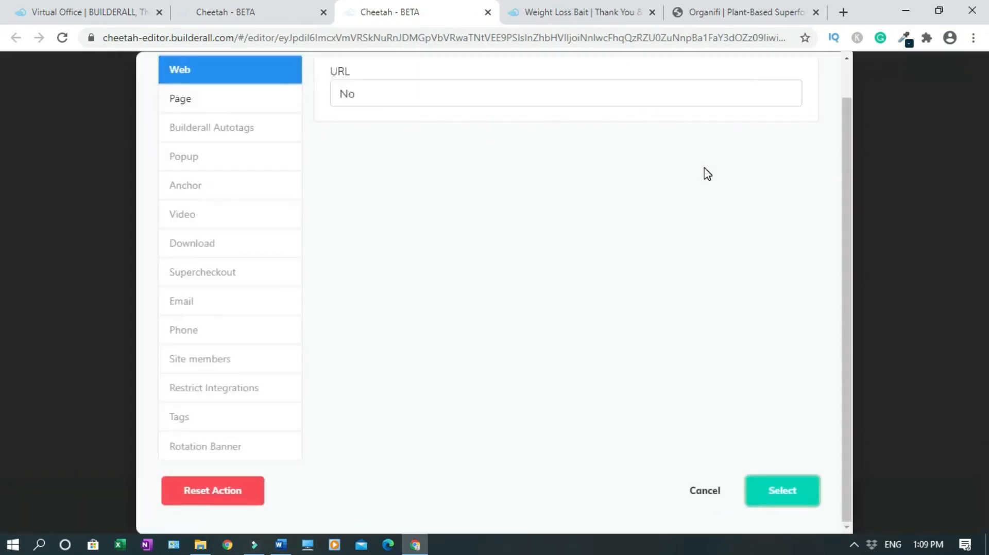
left_click(737, 7)
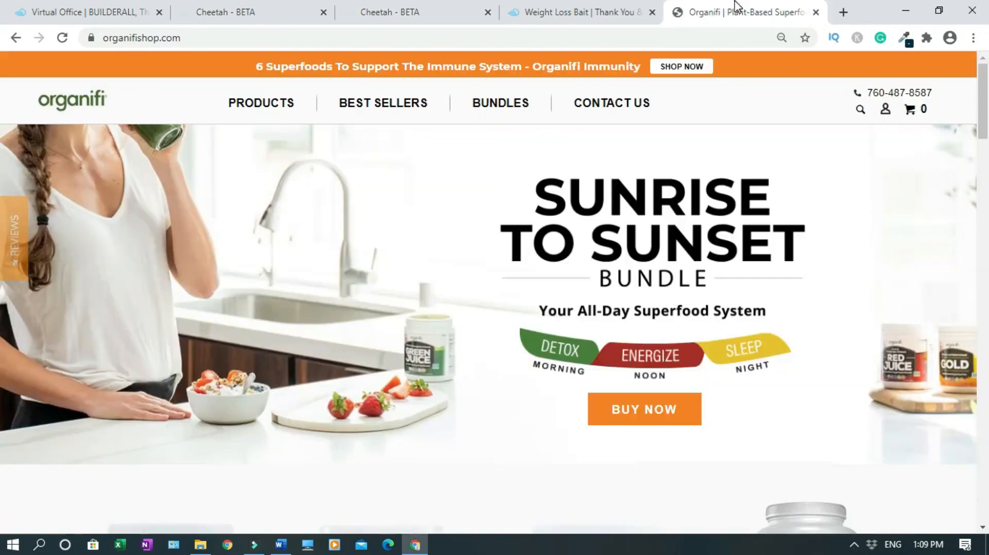
left_click(143, 38)
key("ctrl+c")
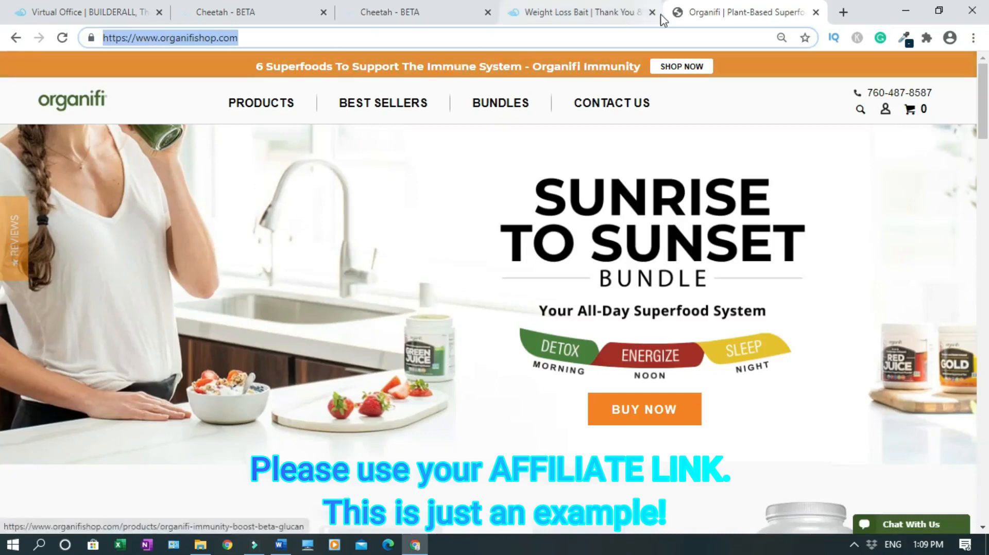
left_click(443, 12)
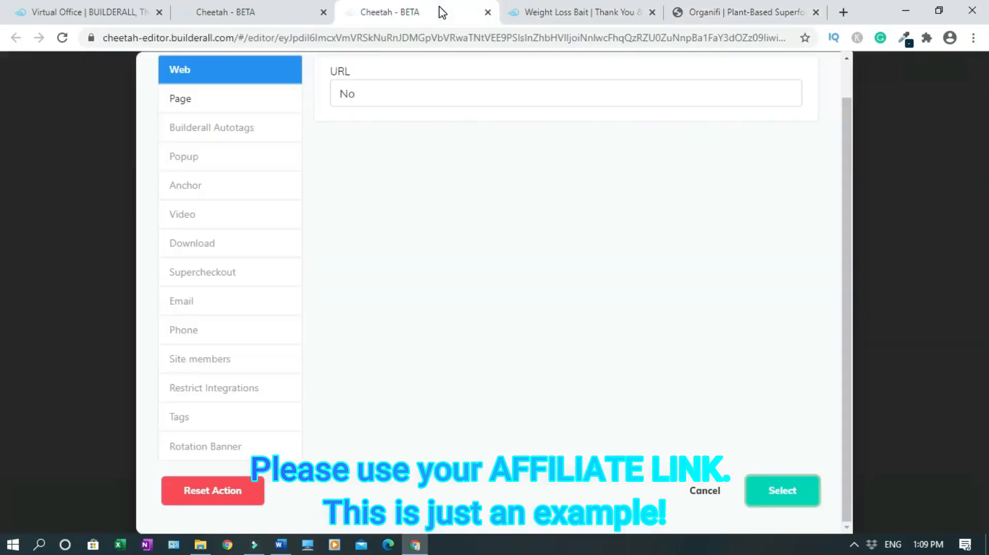
double_click(346, 97)
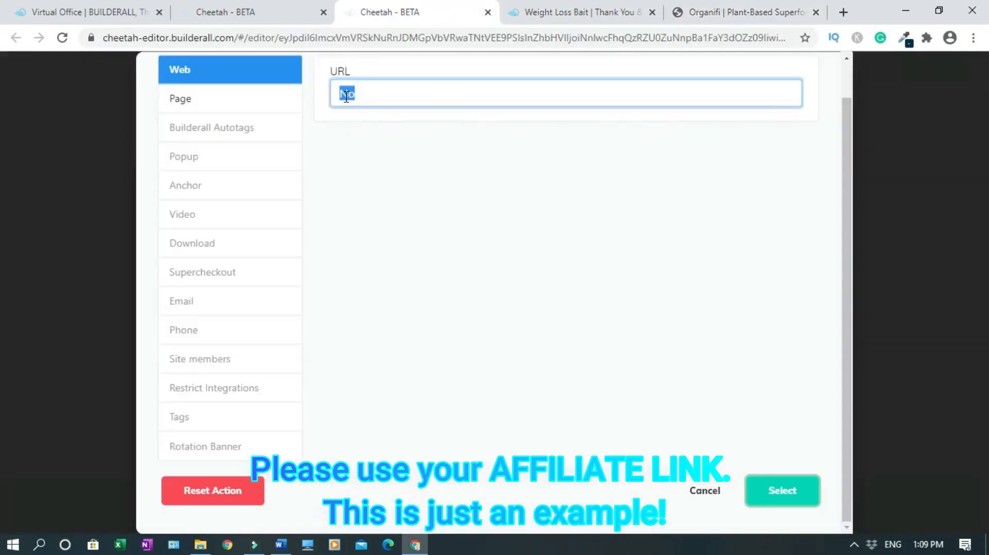
key("BackSpace")
key("ctrl+v")
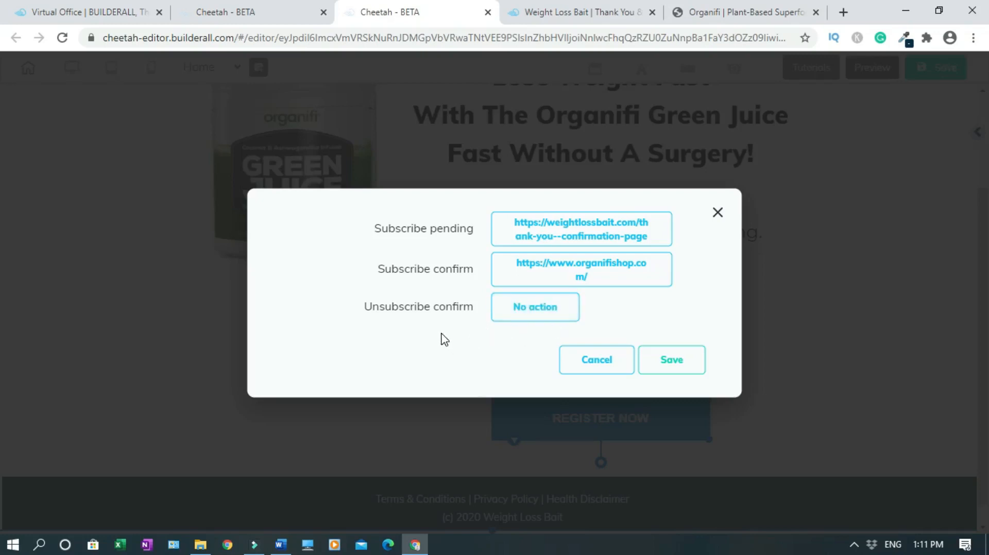
left_click(679, 367)
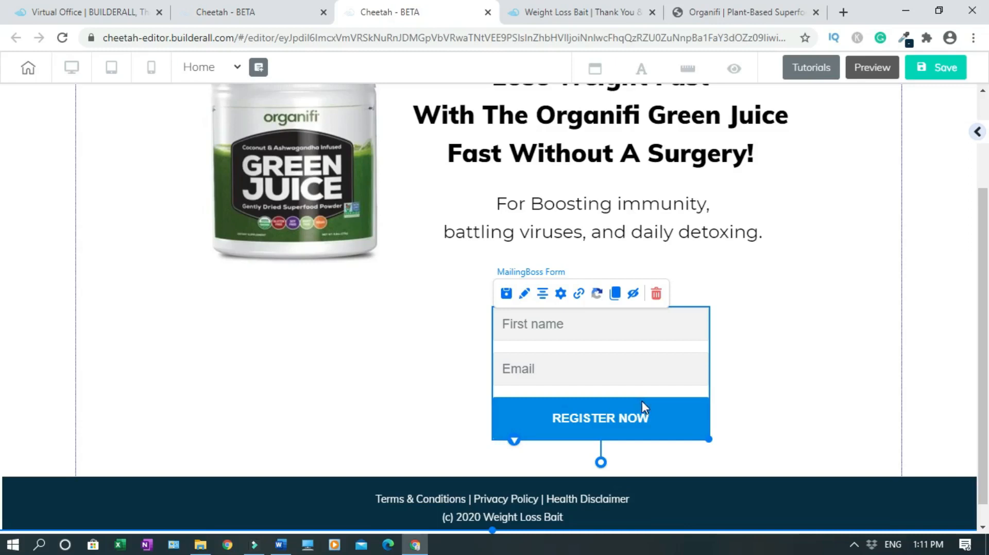
left_click(942, 67)
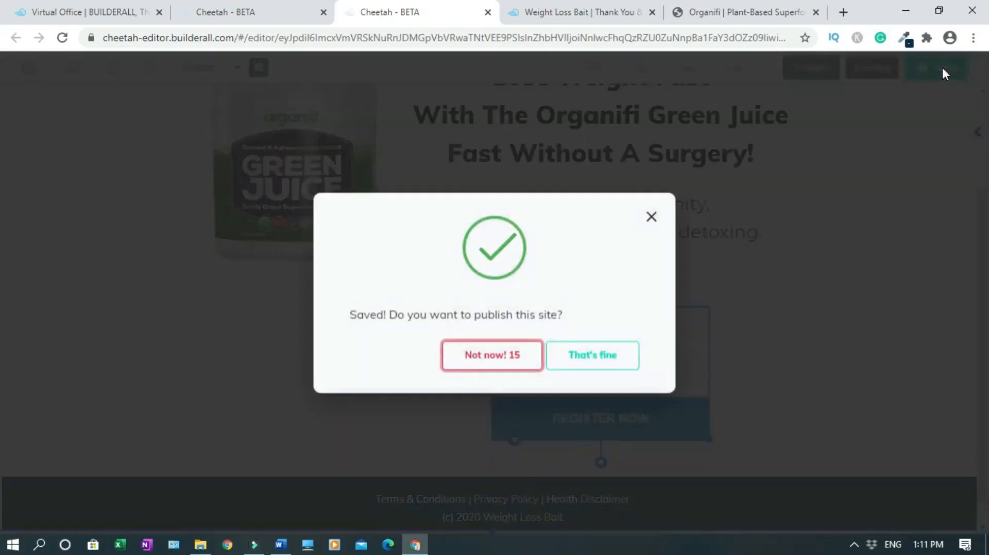
left_click(577, 357)
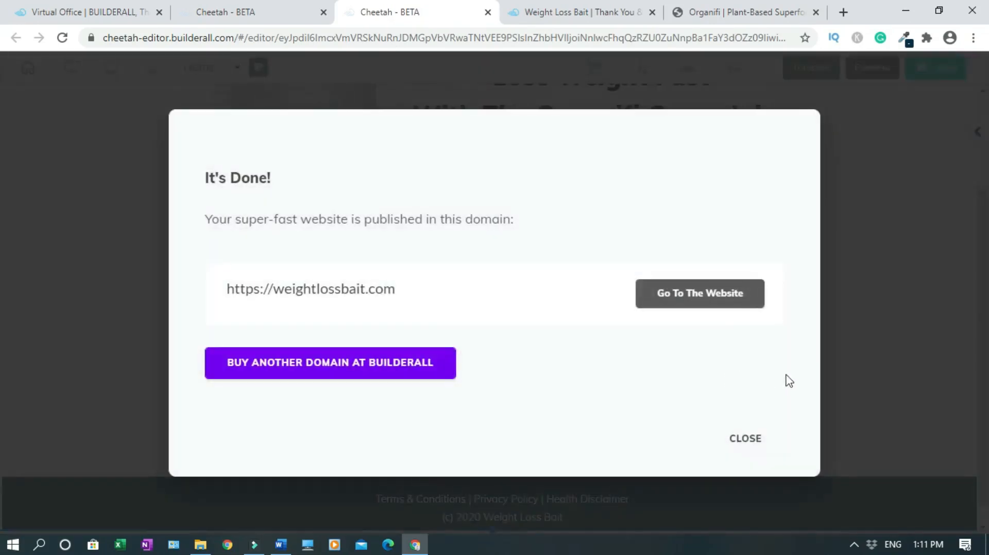
left_click(751, 440)
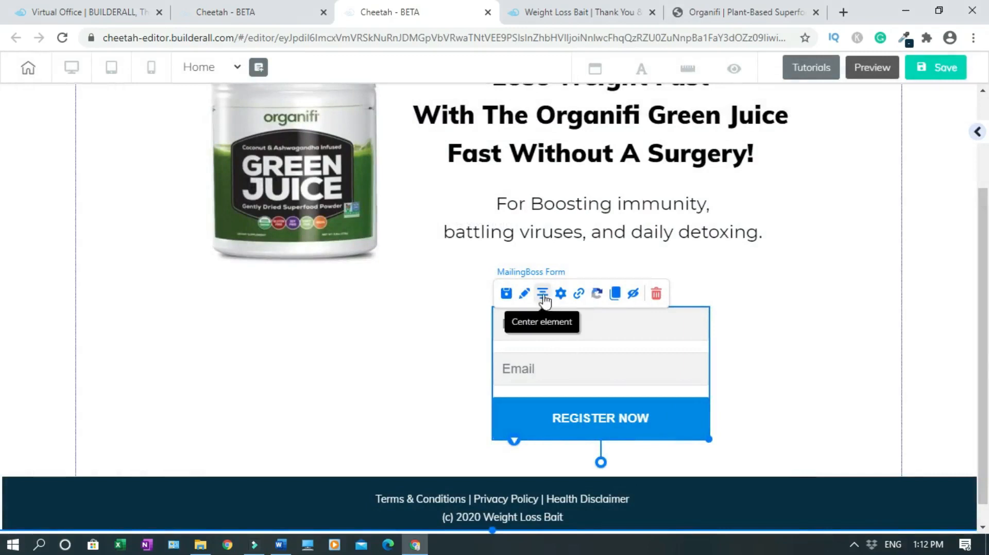
Change the signup form's button text from REGISTER NOW to 'Buy Now'
left_click(524, 294)
mouse_move(825, 342)
left_mouse_down()
mouse_move(828, 303)
mouse_move(873, 186)
left_mouse_up()
left_click_drag(913, 258, 927, 406)
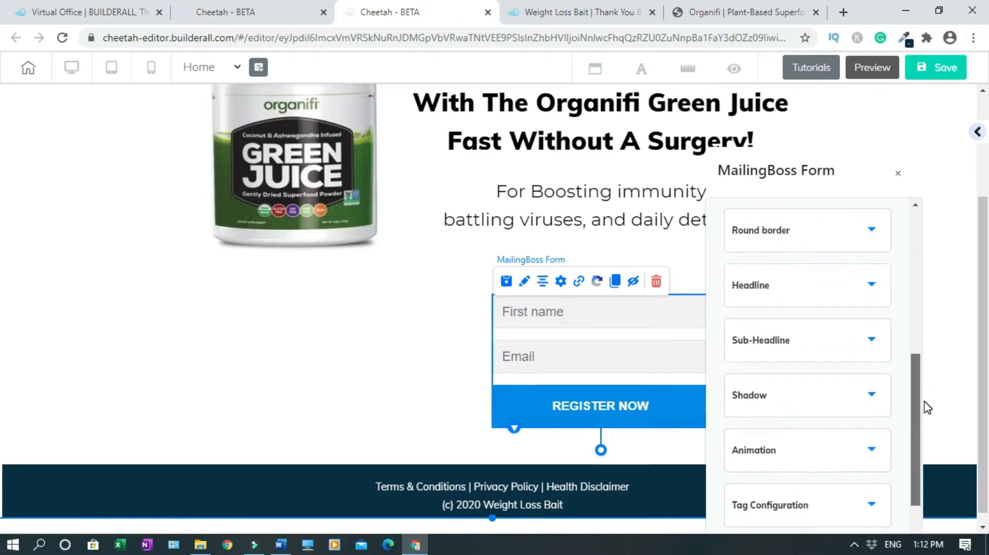
left_click(800, 302)
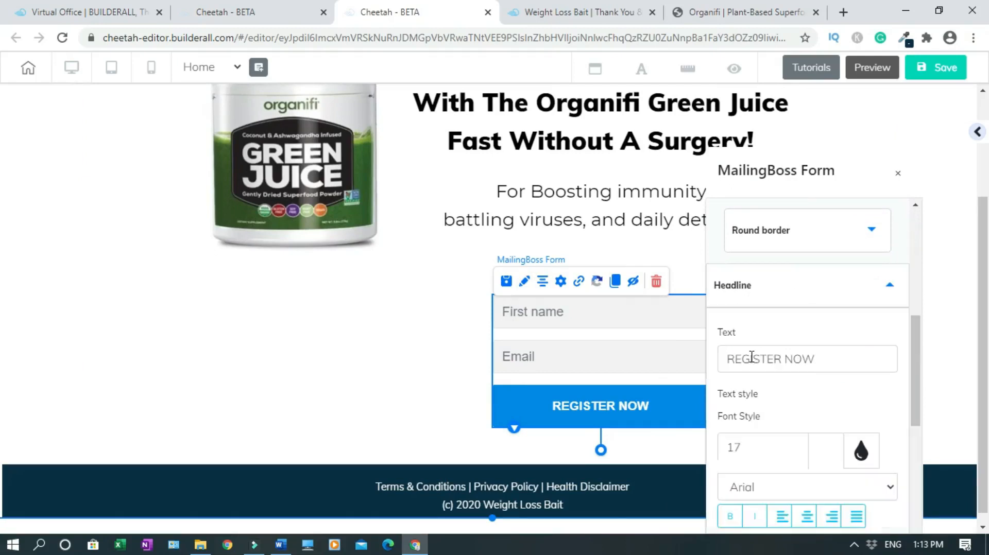
left_click(753, 356)
key("ctrl+a")
type("Buy Now")
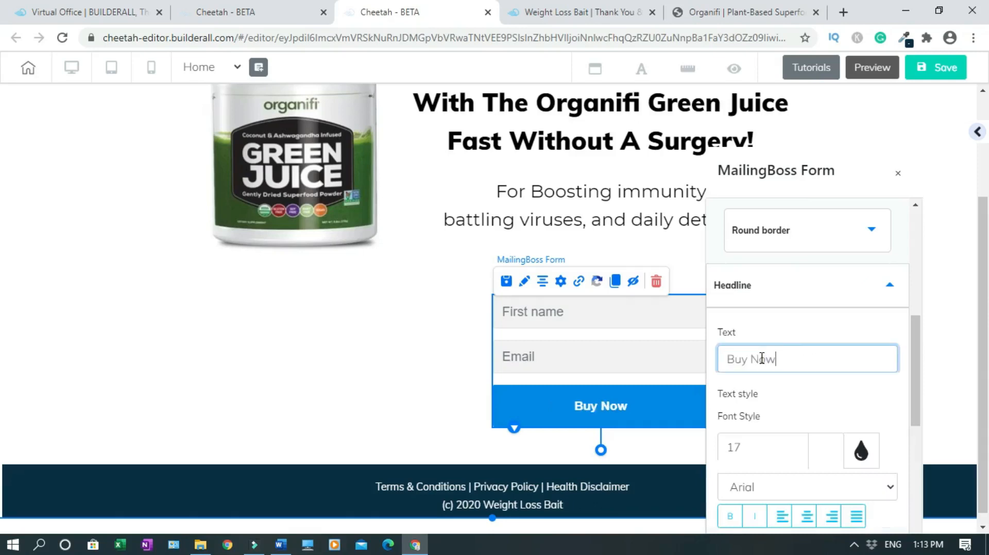
left_click(764, 10)
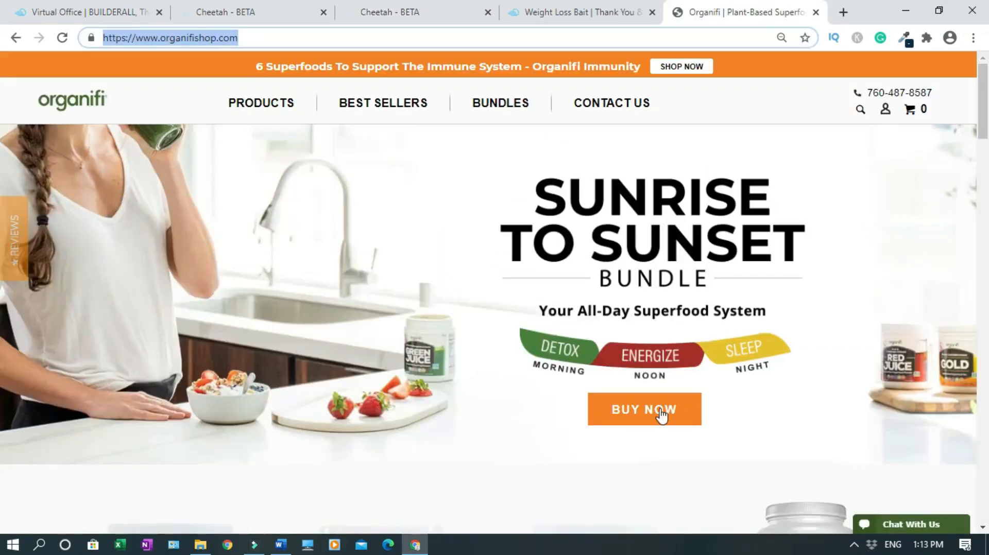
left_click(397, 6)
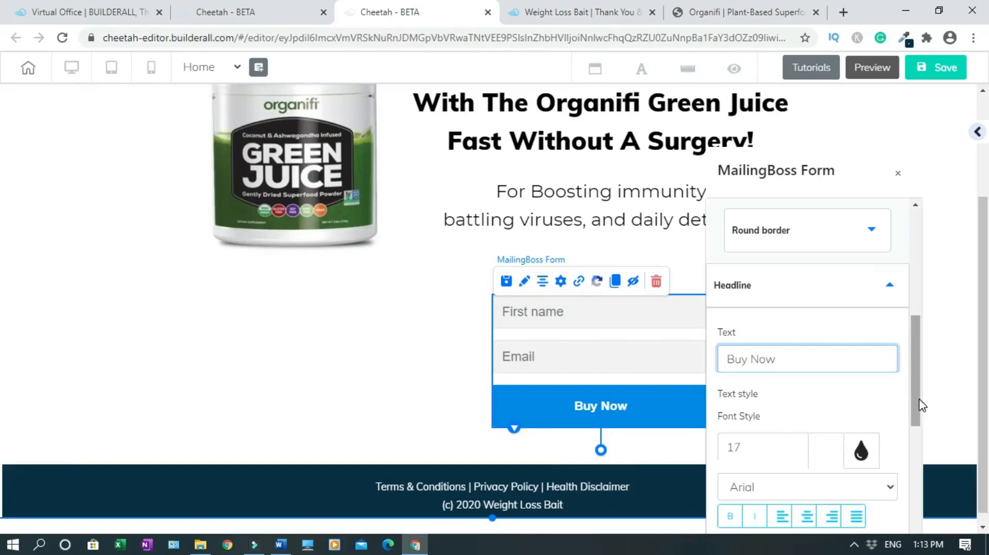
left_click_drag(917, 371, 919, 314)
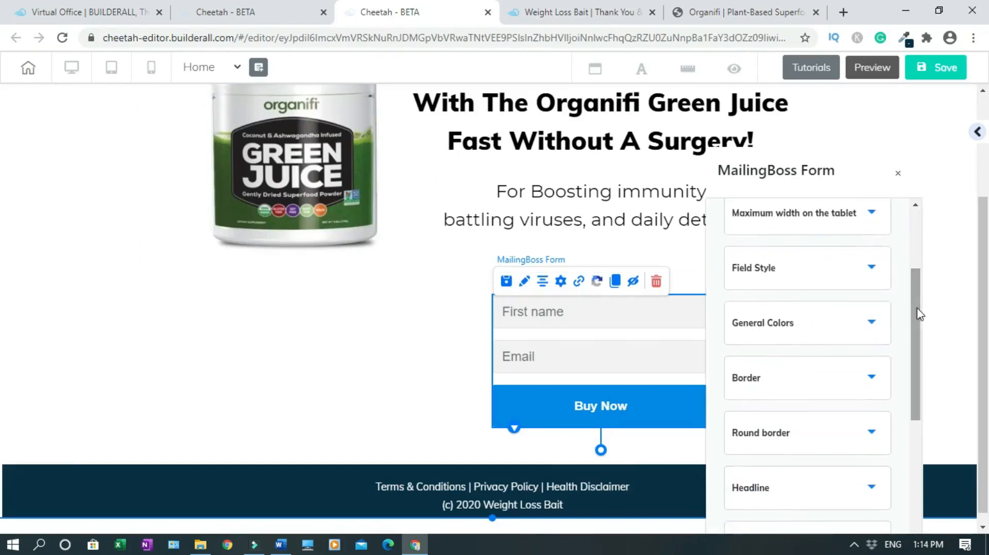
Give the Buy Now button an orange F5811F background and save the page
left_click(874, 272)
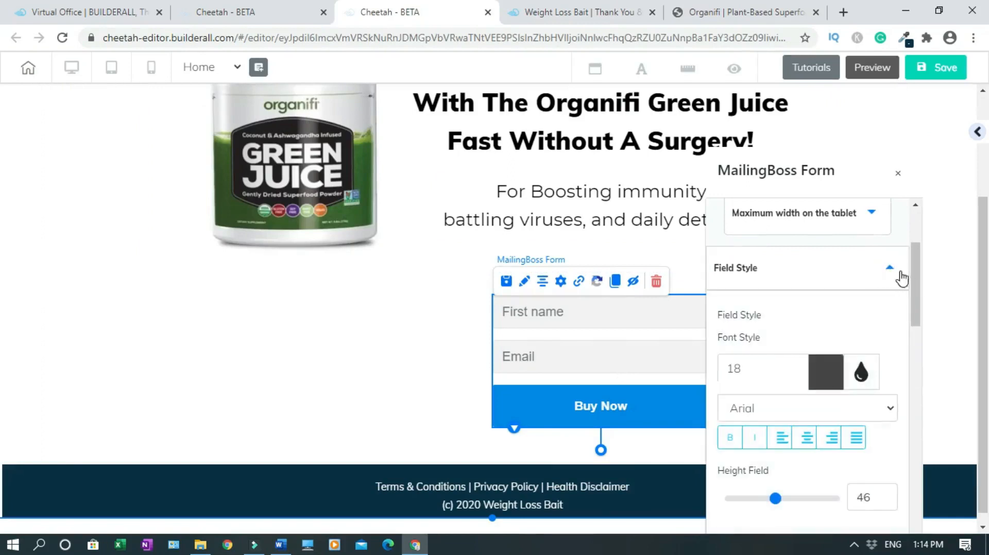
left_click(887, 272)
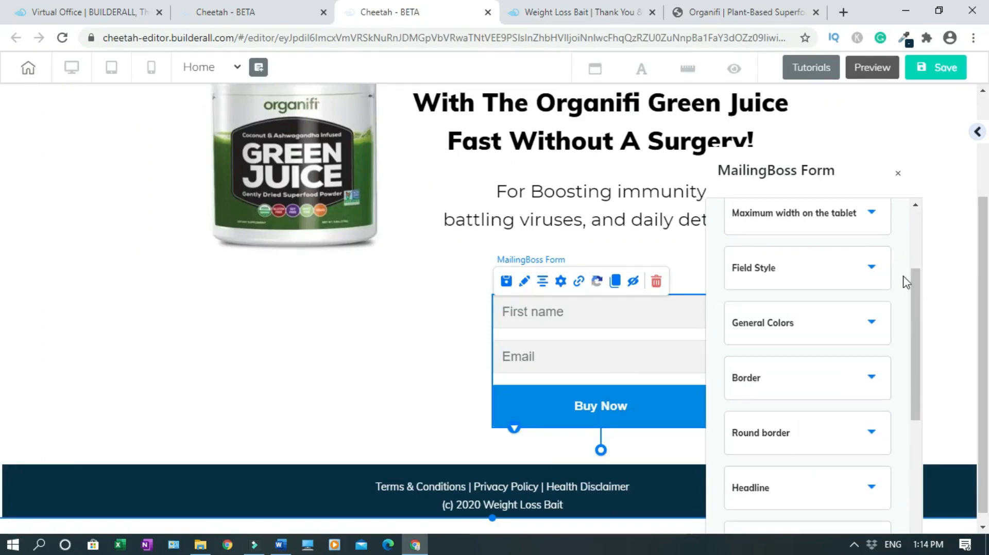
left_click(870, 324)
left_click_drag(921, 320, 921, 353)
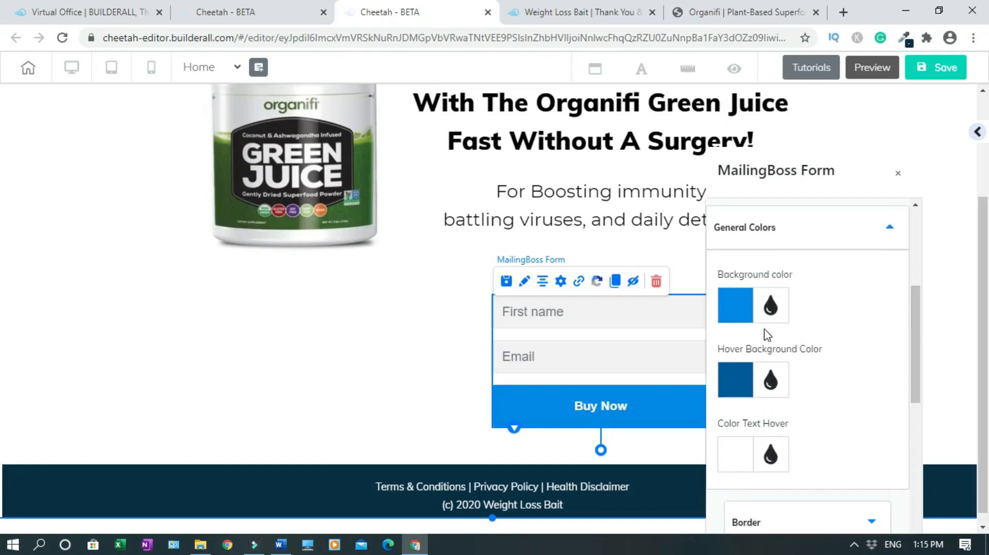
left_click(743, 309)
left_click(738, 468)
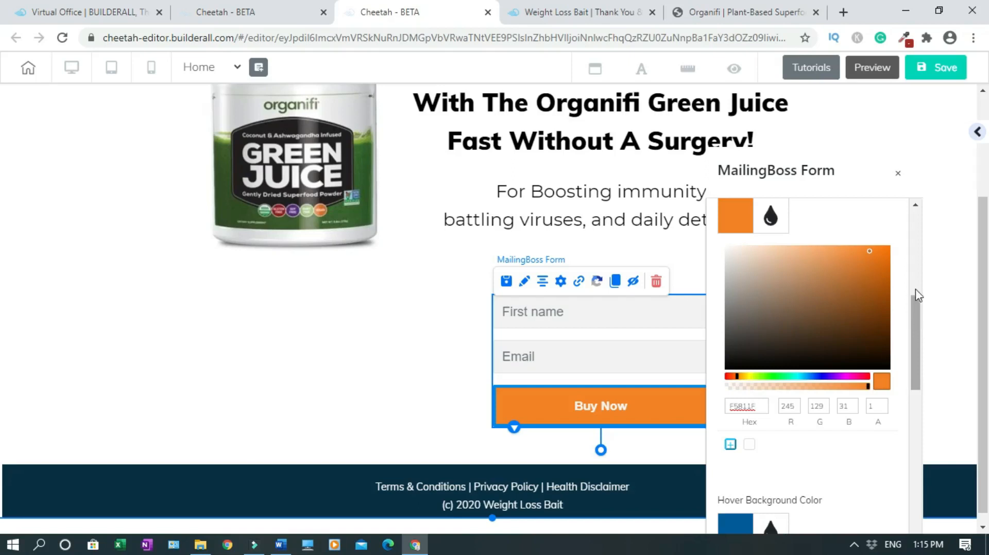
left_click(899, 176)
left_click(935, 67)
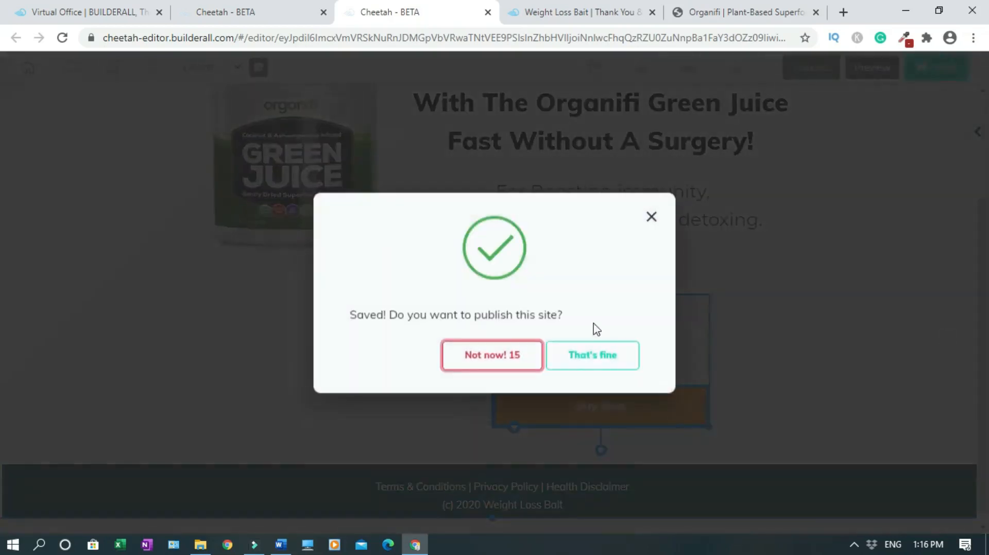
Publish the saved site with the orange Buy Now button to weightlossbait.com
left_click(591, 355)
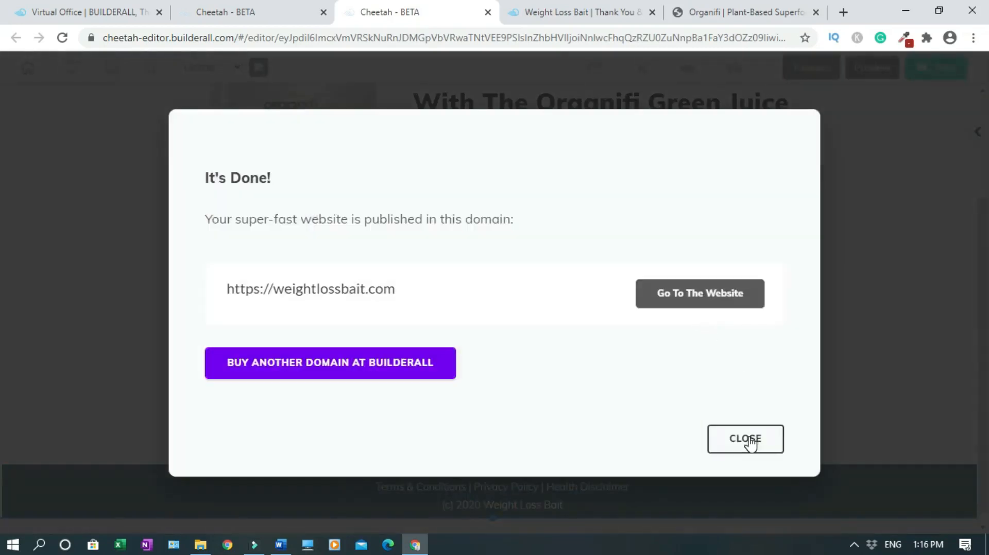
left_click(748, 442)
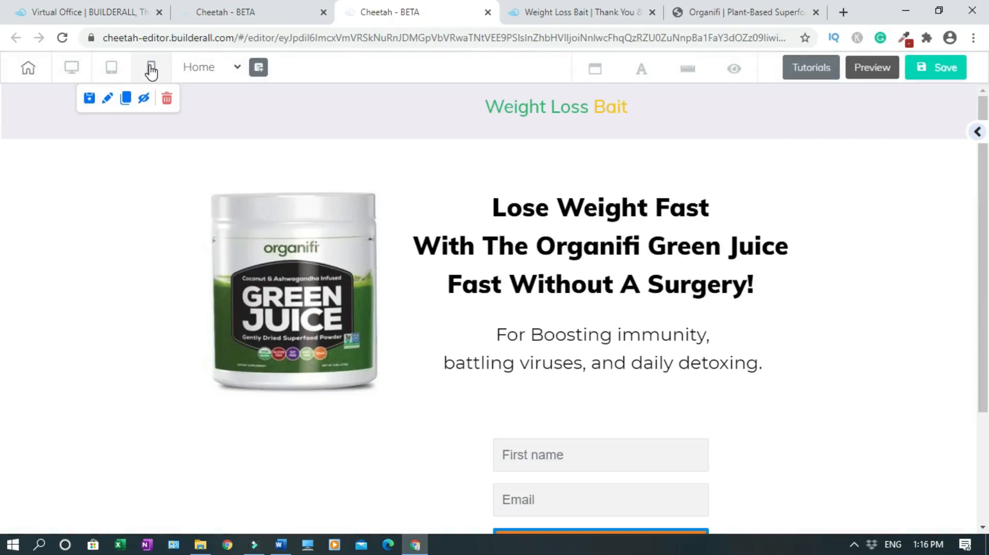
In mobile view, move the Weight Loss Bait header up and the form below the Green Juice image
left_click(150, 68)
mouse_move(563, 257)
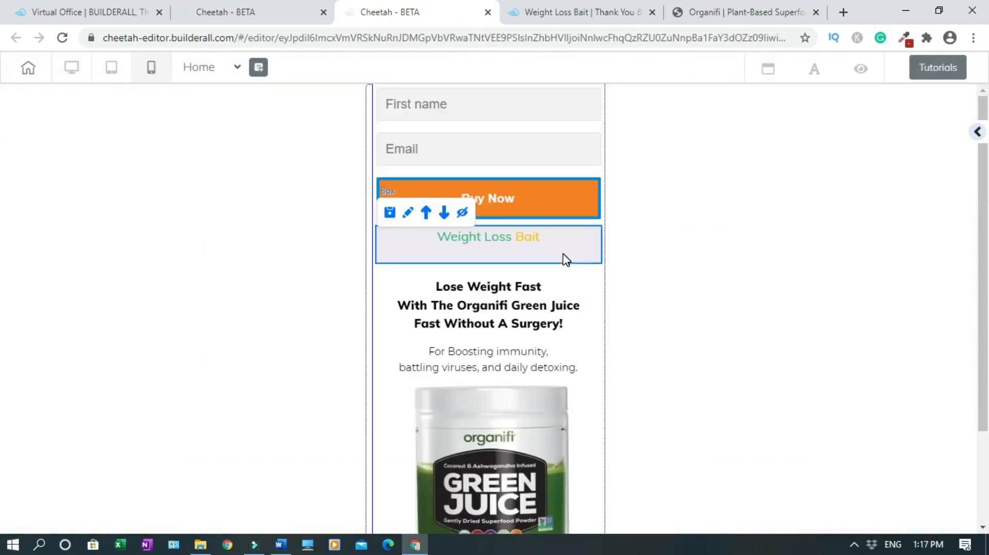
left_click(427, 212)
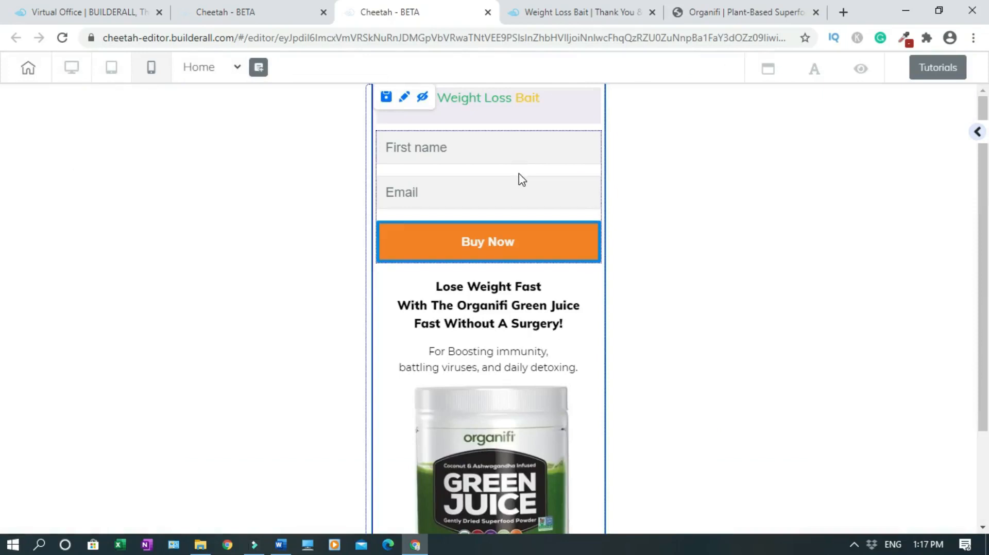
mouse_move(552, 191)
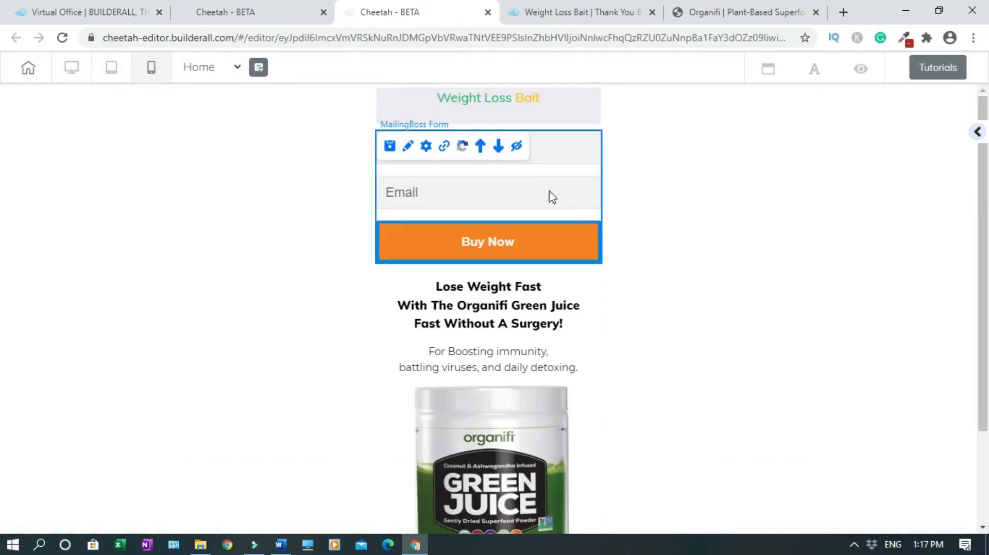
left_click(498, 146)
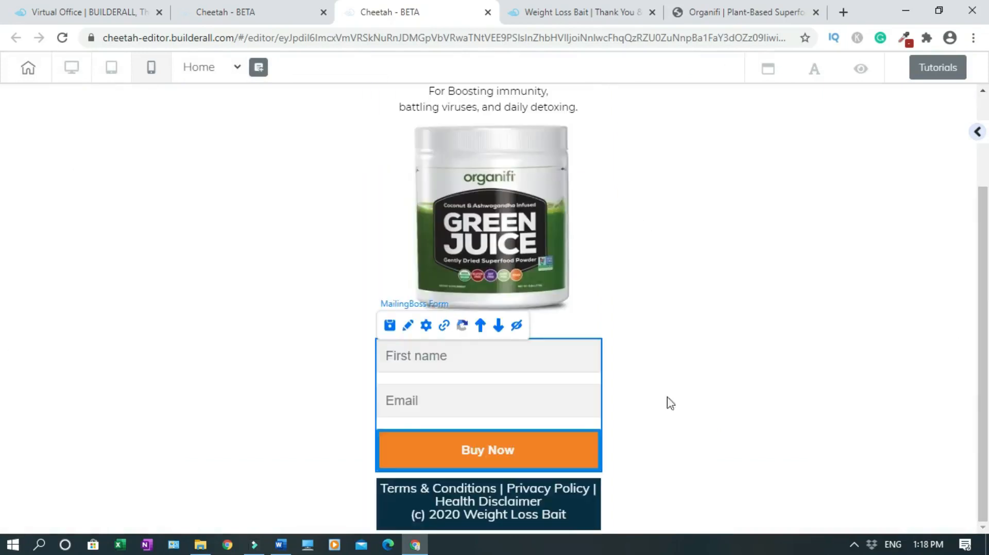
scroll(3, 307, "up", 2)
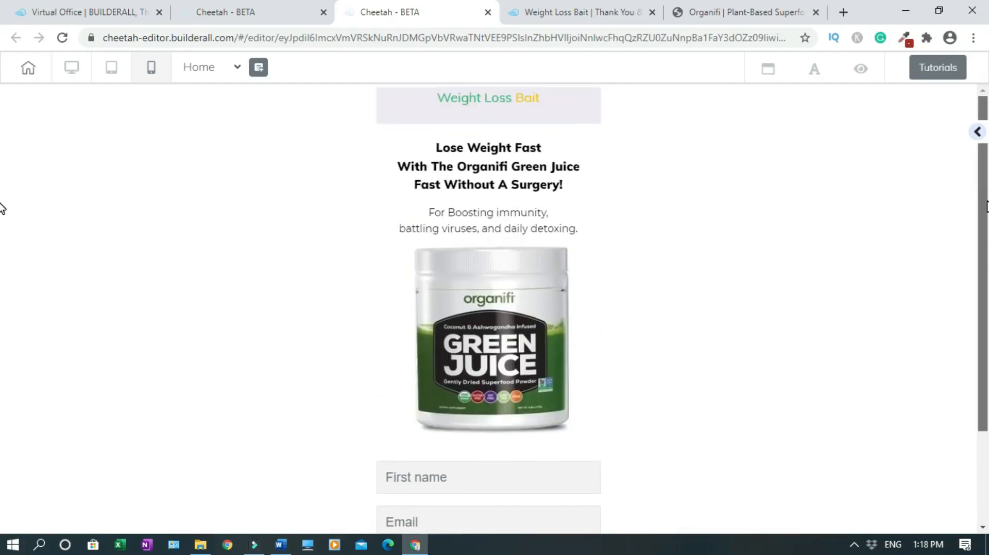
Check the reordered page in the tablet layout
left_click(111, 72)
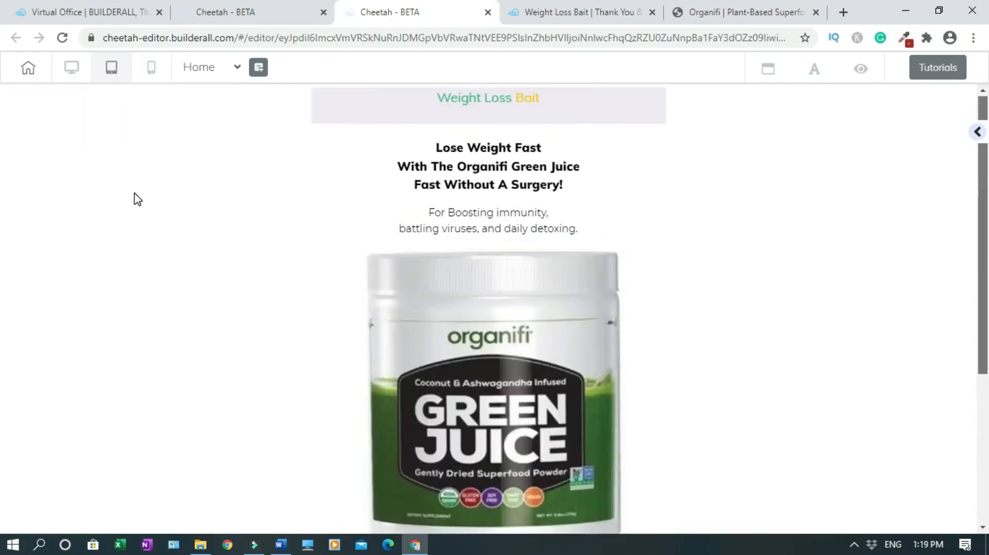
scroll(2, 411, "down", 4)
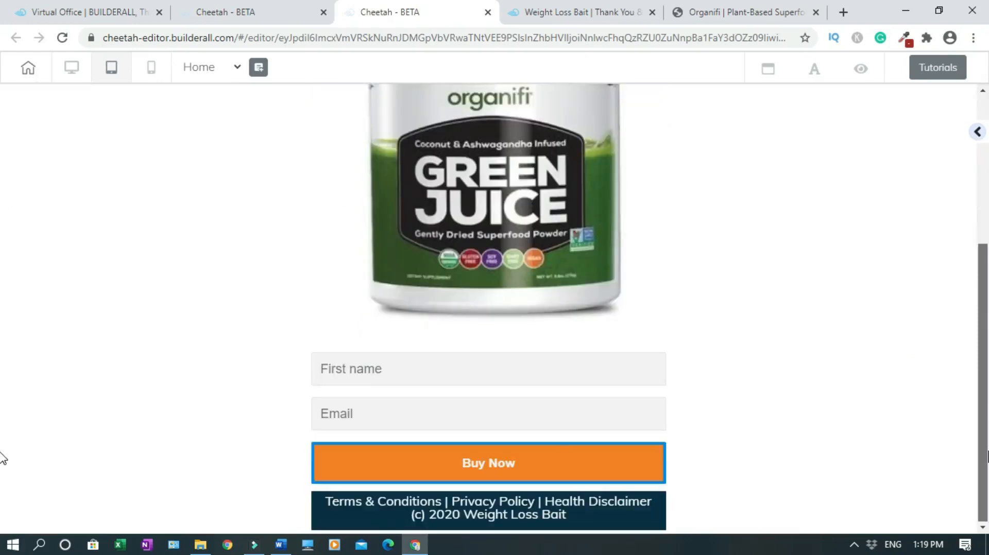
scroll(5, 331, "up", 4)
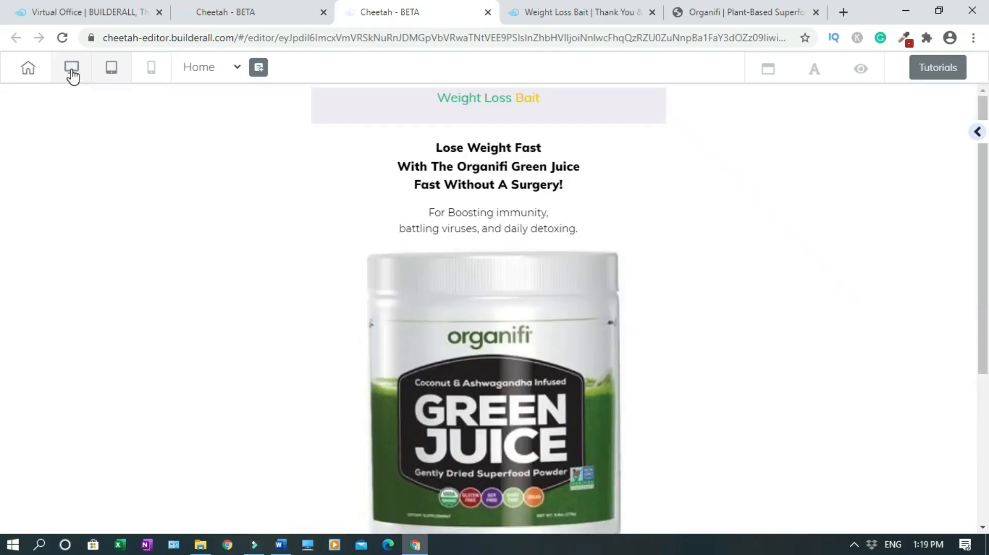
Return to desktop view, then save and republish the site to weightlossbait.com
left_click(72, 68)
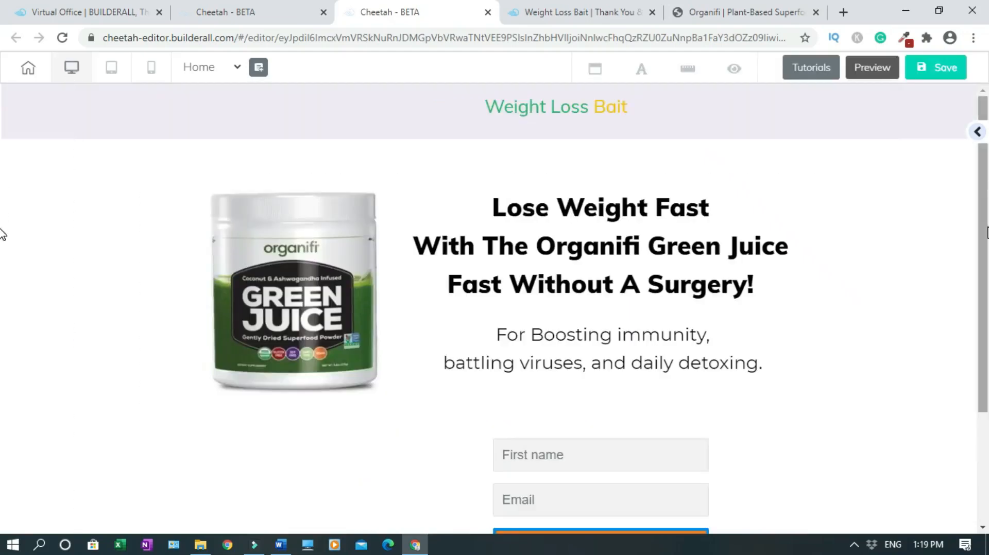
scroll(3, 309, "down", 4)
scroll(5, 390, "up", 4)
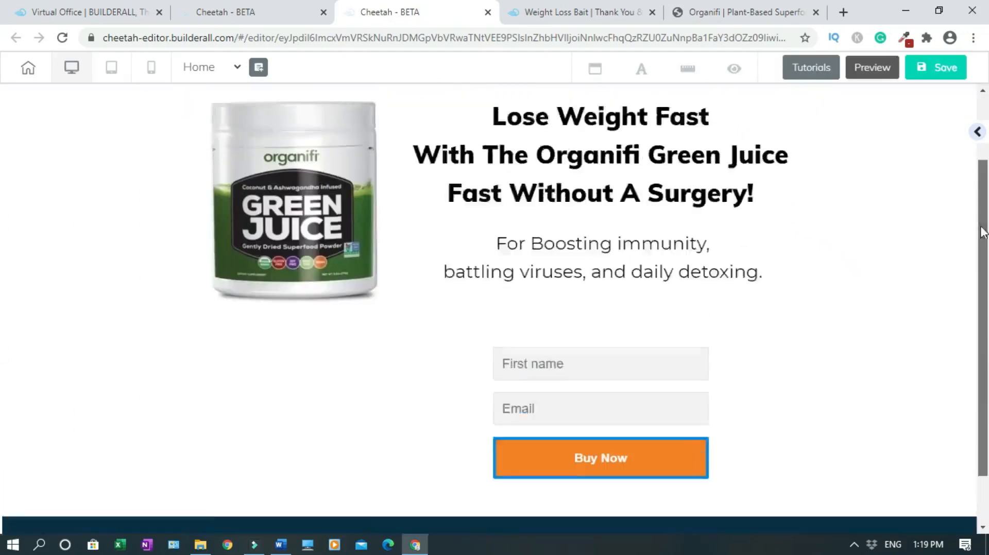
left_click(939, 70)
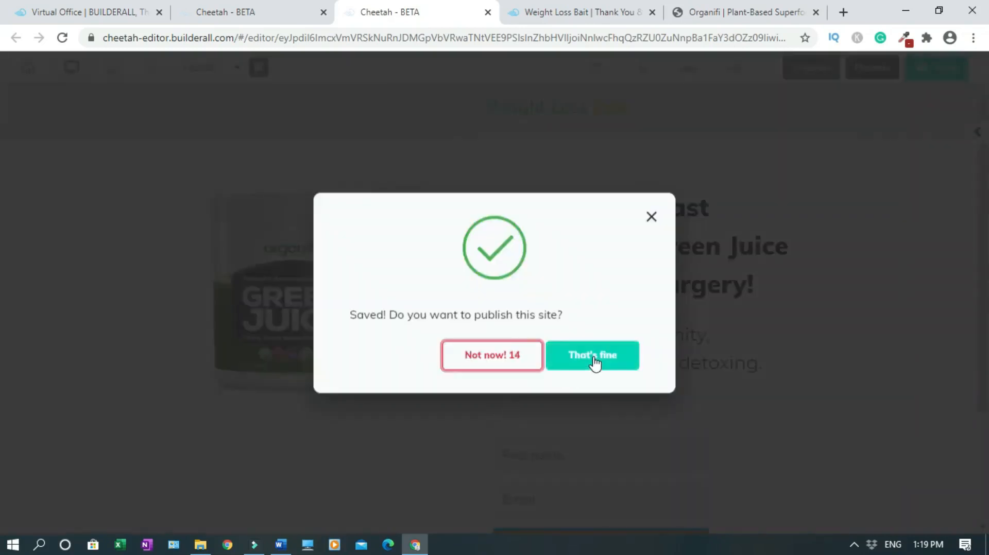
left_click(592, 355)
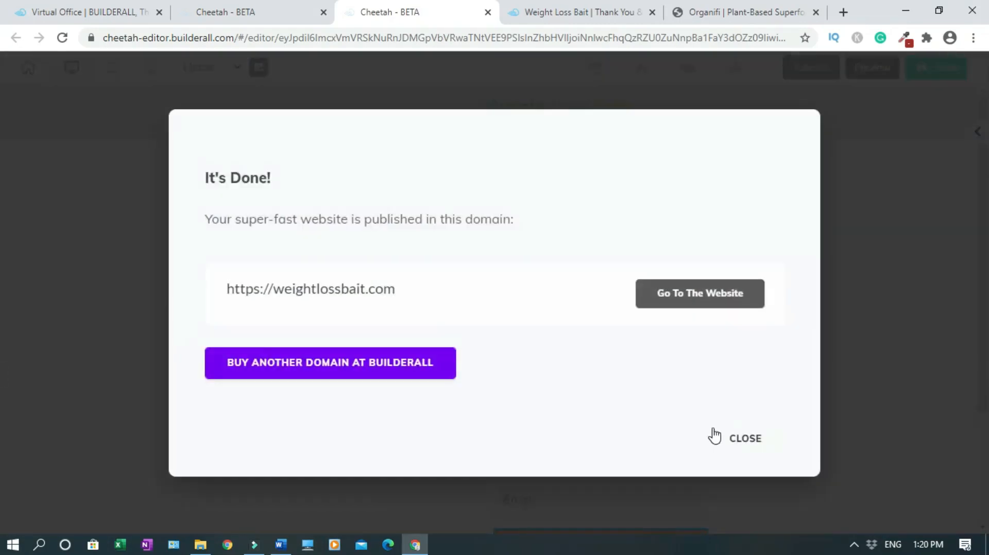
left_click(745, 439)
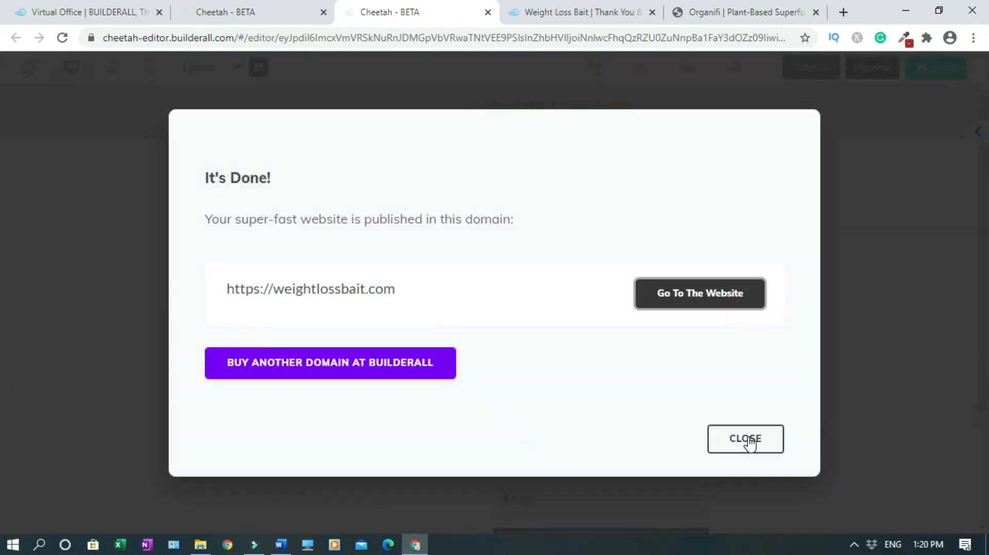
Close the Organifi, thank-you and editor tabs, then republish the Weight Loss Bait site
left_click(815, 13)
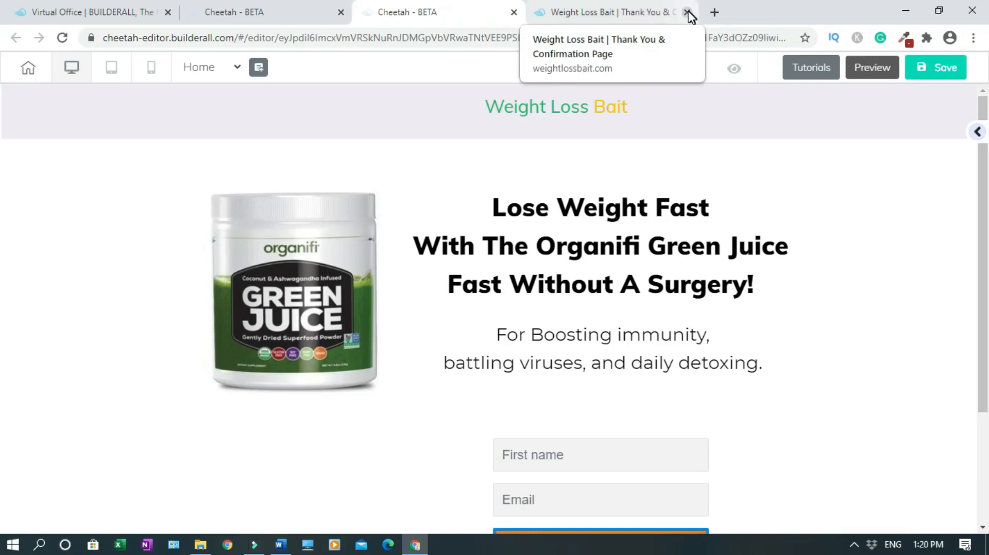
left_click(630, 15)
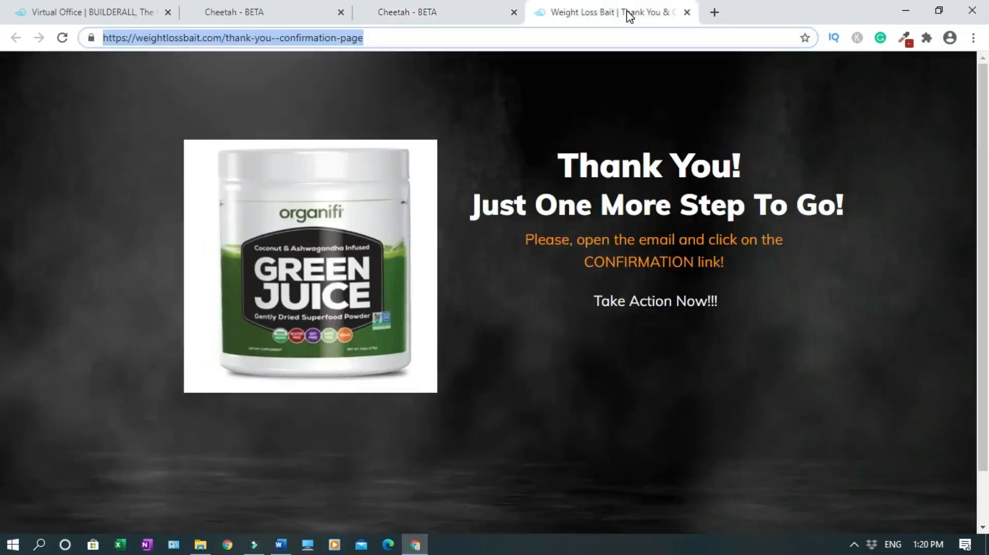
left_click(687, 13)
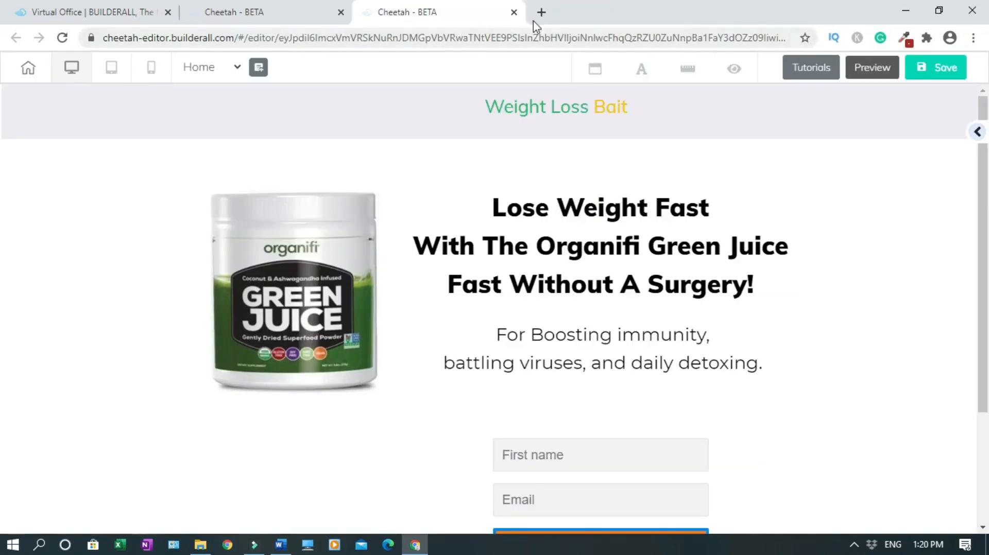
left_click(513, 12)
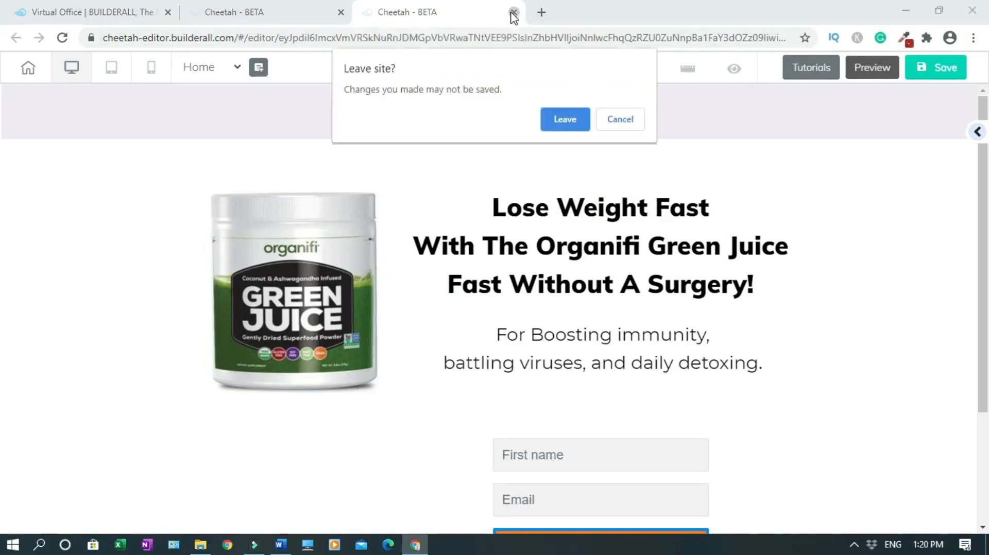
left_click(565, 119)
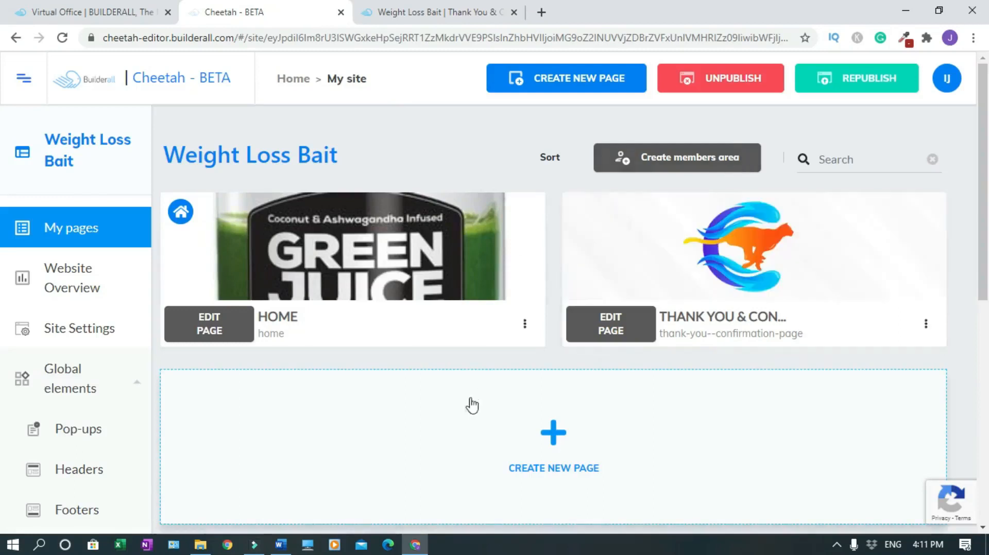
left_click(856, 88)
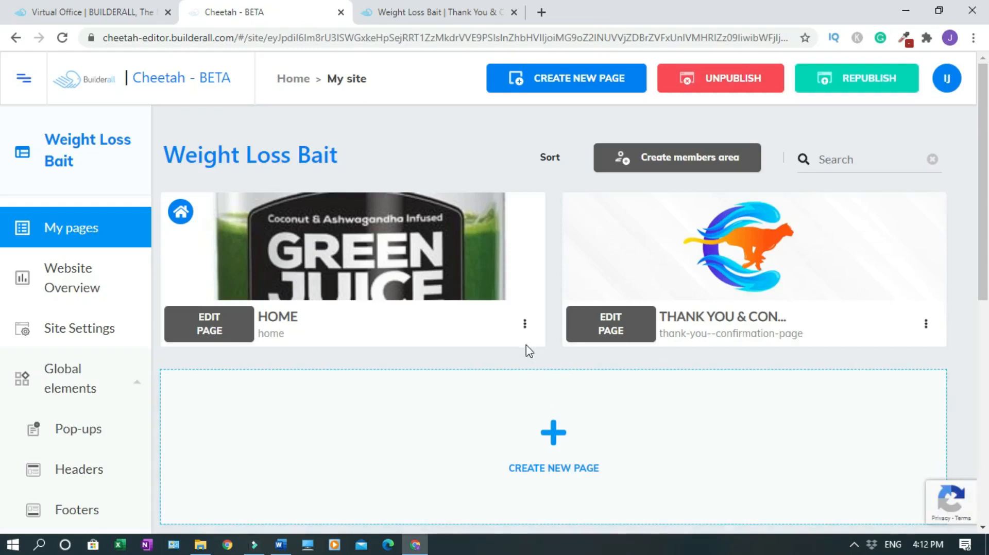
Open the live Home page and submit a test signup with the Buy Now button
left_click(524, 325)
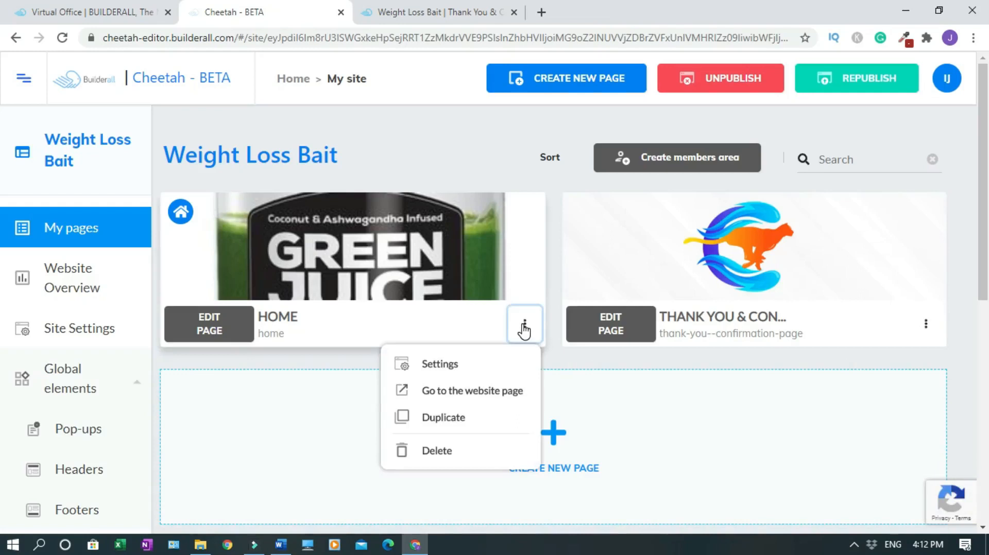
left_click(469, 392)
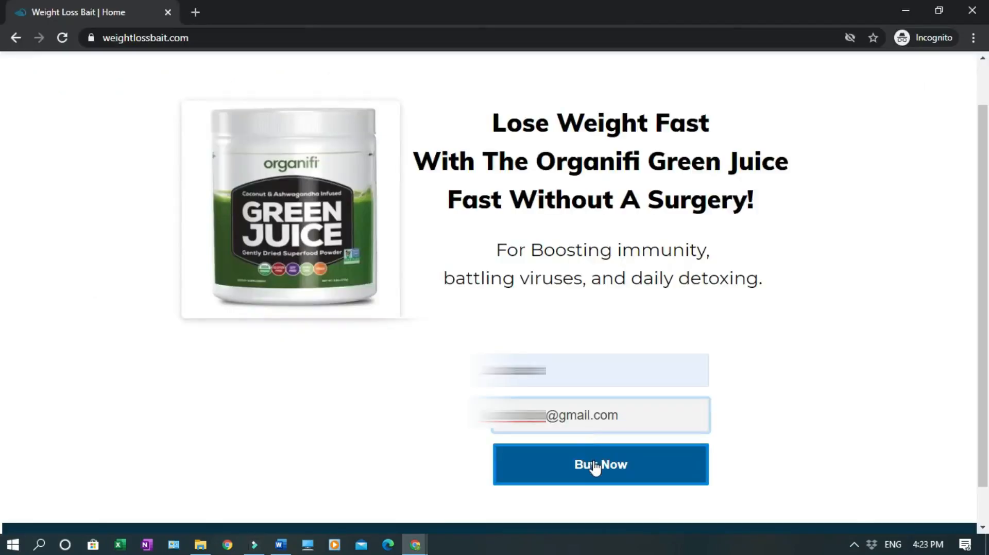
left_click(596, 466)
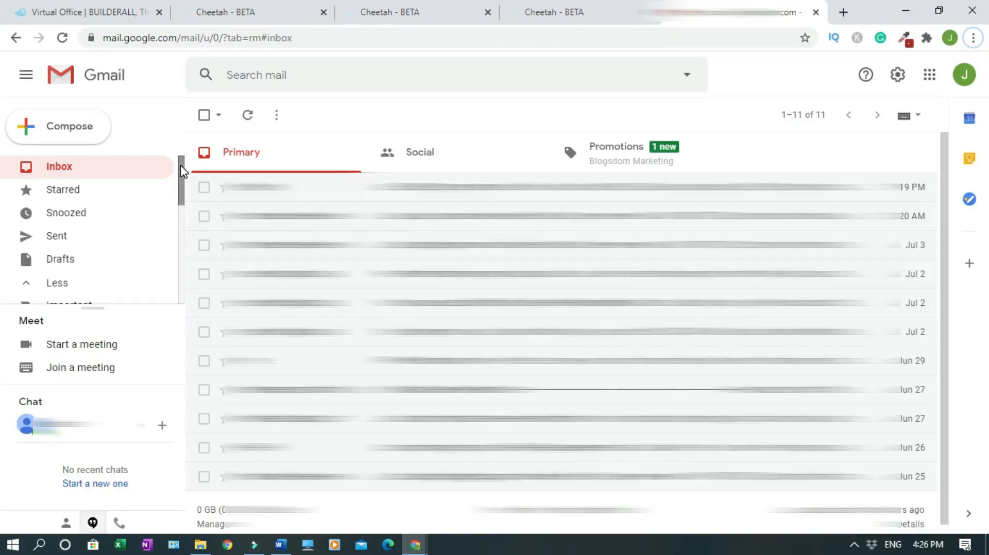
Confirm the 'Please confirm your subscription' email from Gmail Promotions, then check the MailingBoss subscriber list
left_click_drag(182, 167, 121, 256)
left_click(122, 256)
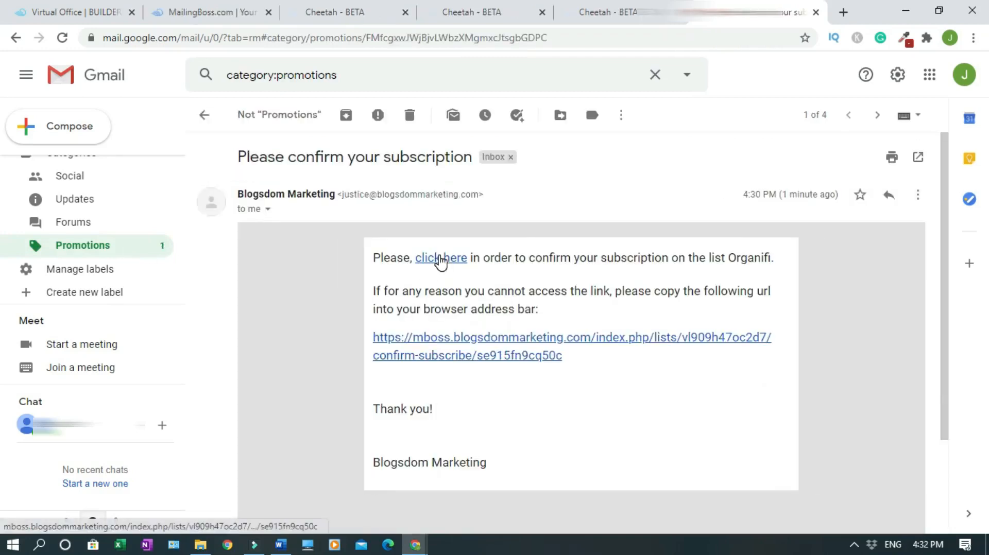
left_click(441, 257)
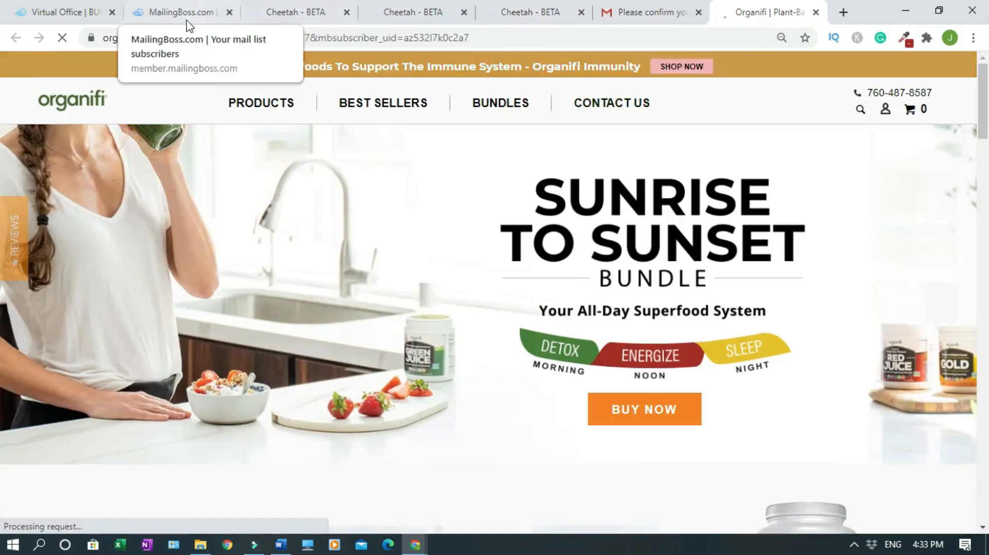
left_click(186, 15)
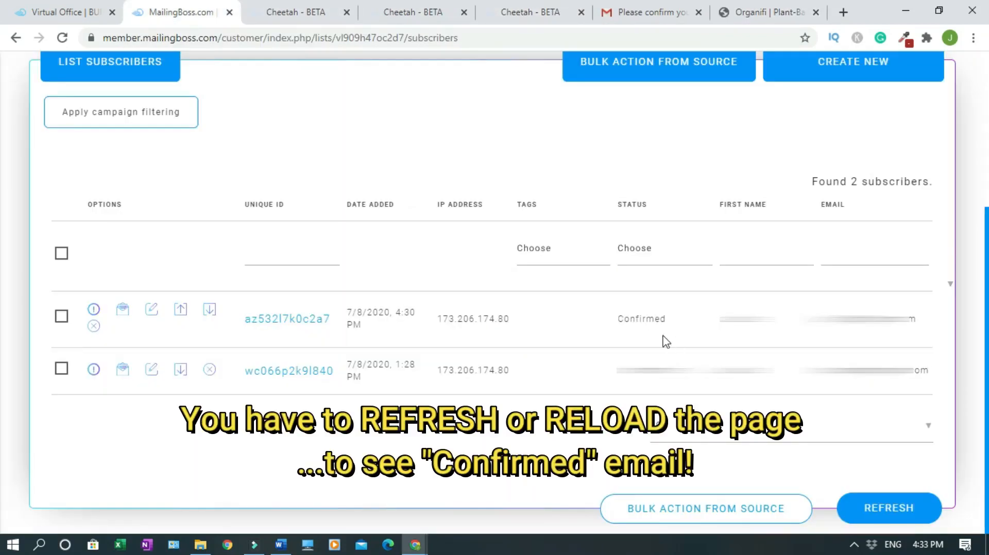